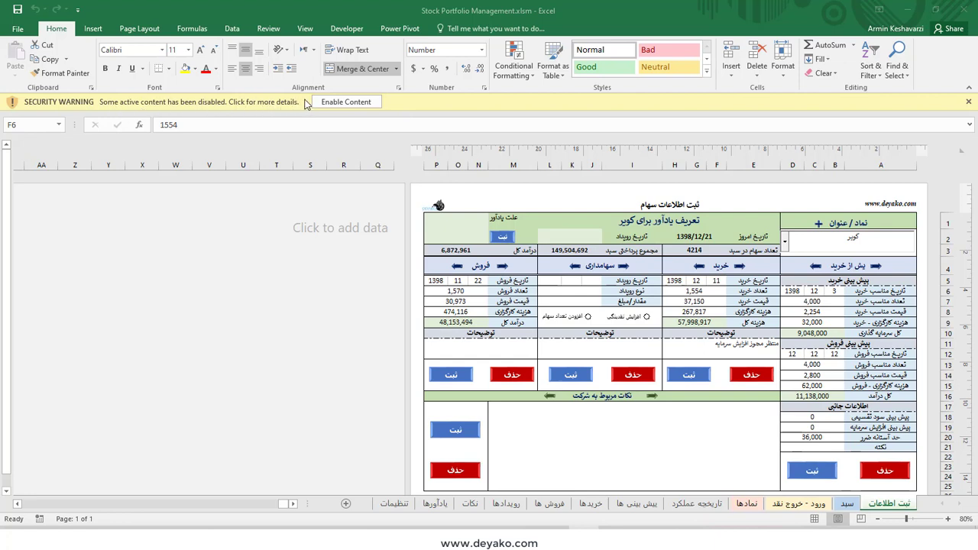
Enable the workbook's active content so the entry form runs its daily notification check.
left_click(345, 103)
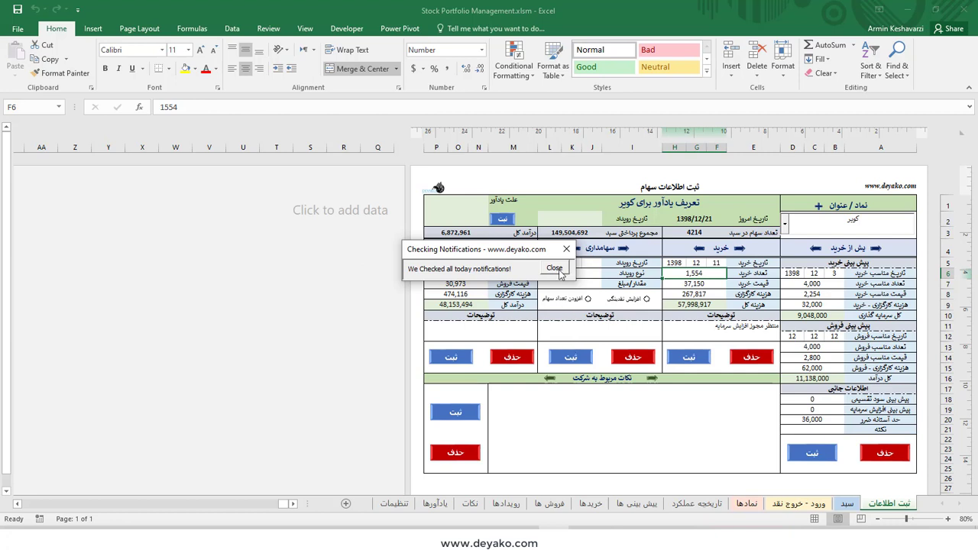
Close the notification message and review the reminder statuses in column F: five Notified, one Pending.
left_click(561, 273)
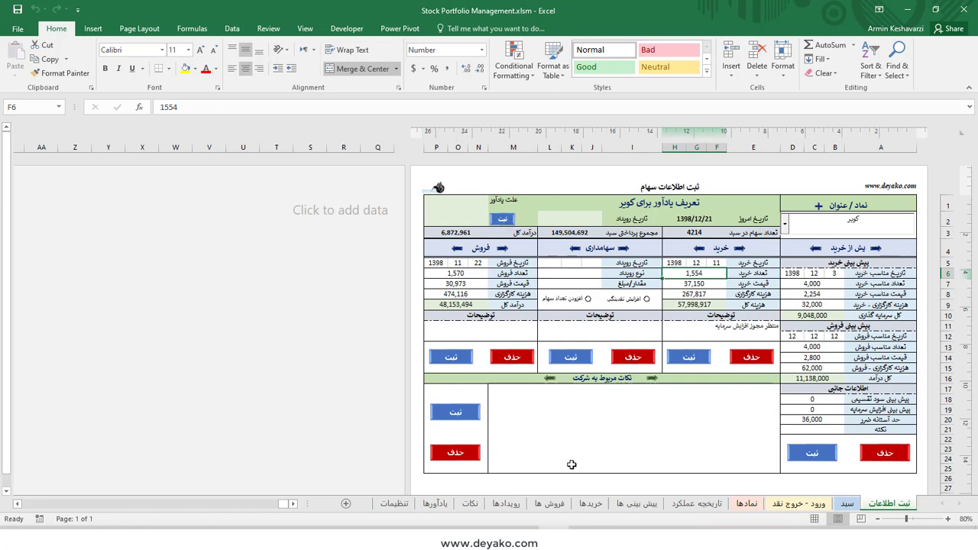
left_click(506, 504)
left_click(435, 504)
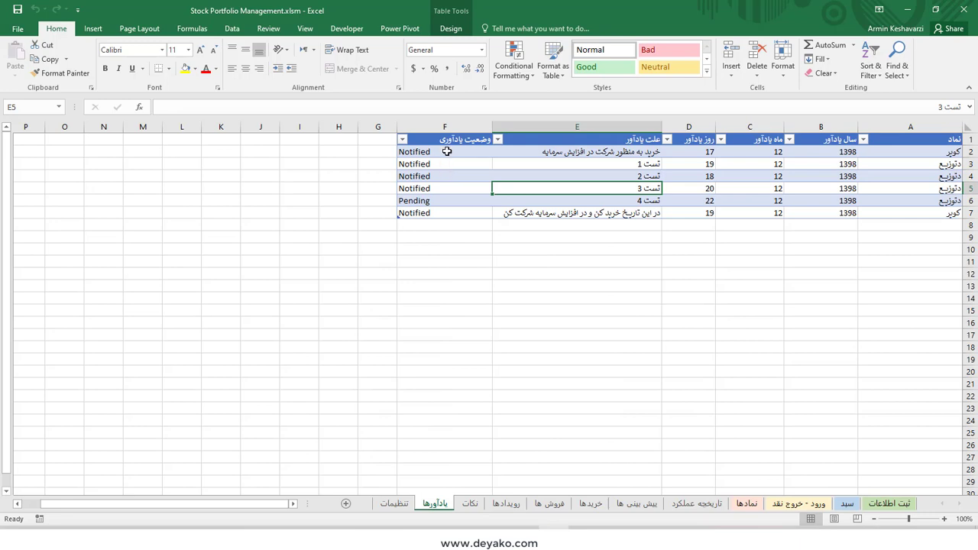
left_click(422, 201)
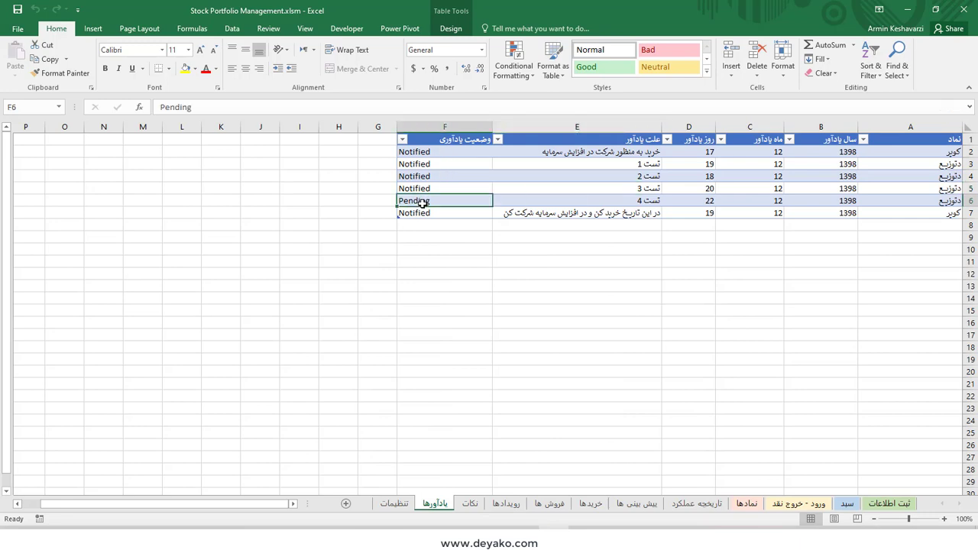
left_click_drag(436, 152, 435, 213)
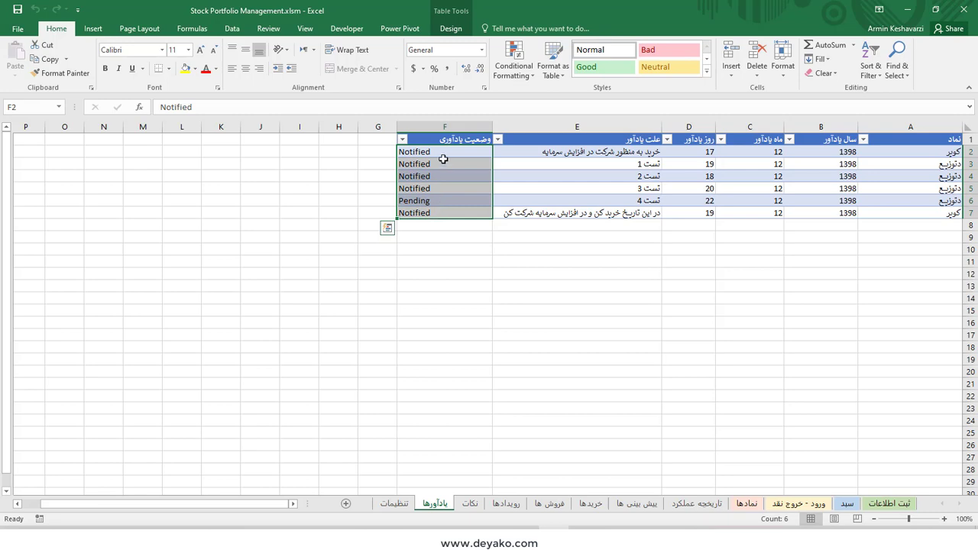
left_click(419, 191)
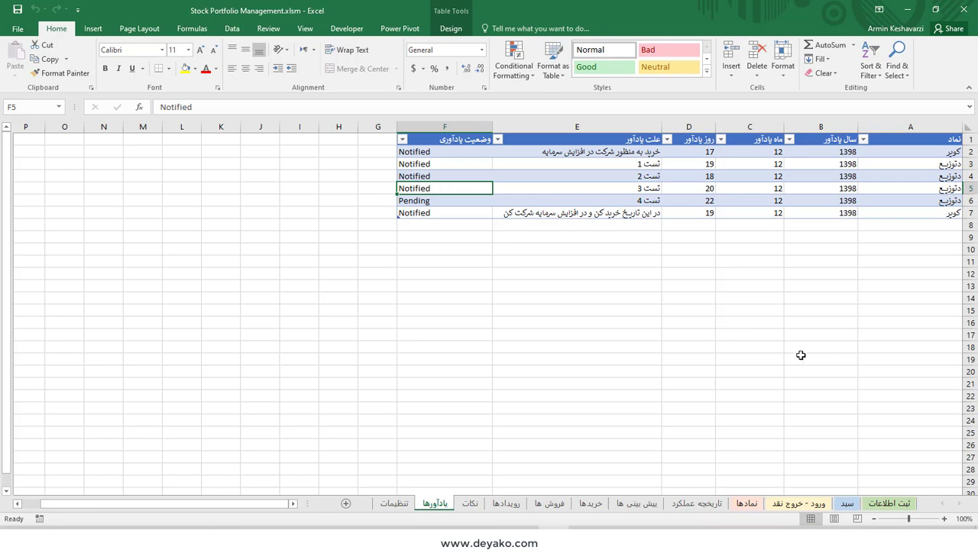
Inspect reminder status columns T–X on the forecasts sheet, then go back to the entry form.
left_click(639, 505)
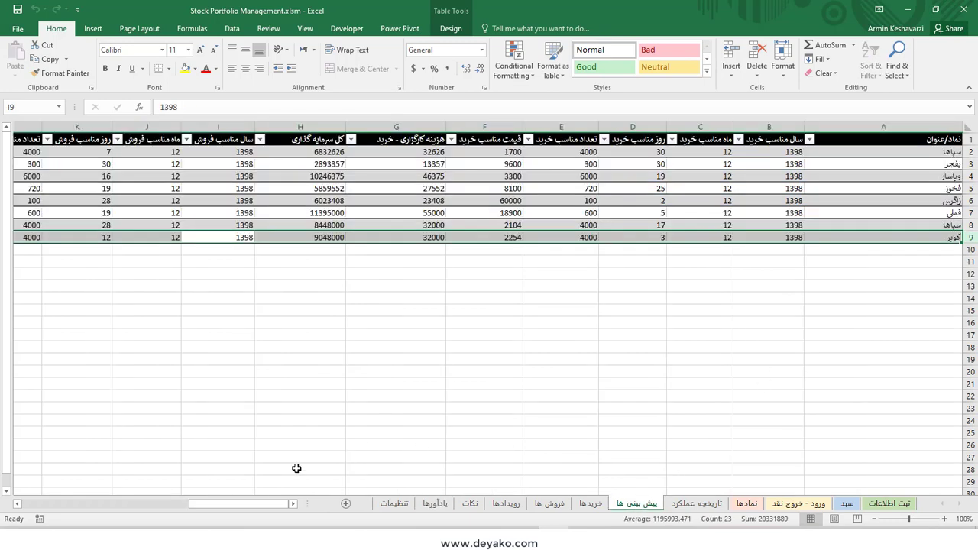
left_click_drag(245, 509, 73, 507)
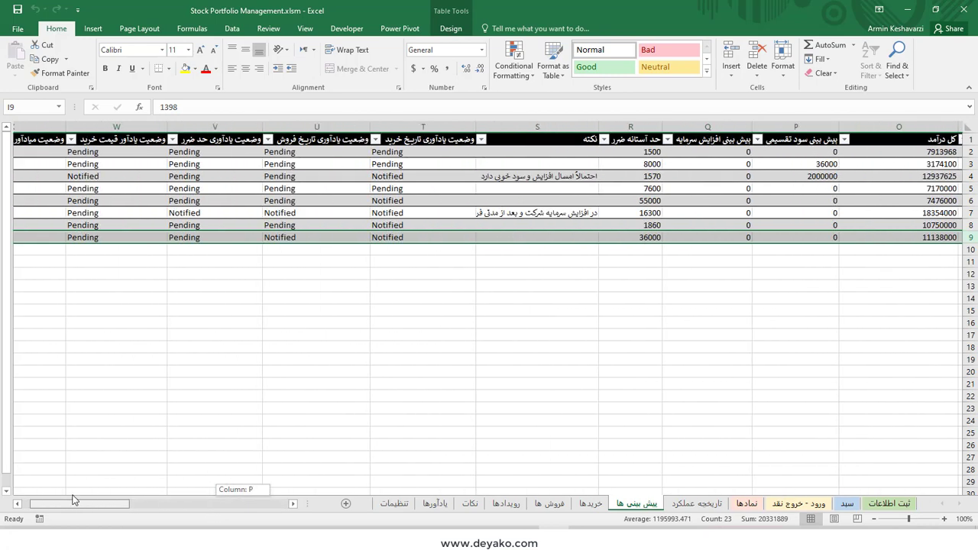
mouse_move(563, 151)
left_mouse_down()
mouse_move(119, 226)
mouse_move(115, 237)
left_mouse_up()
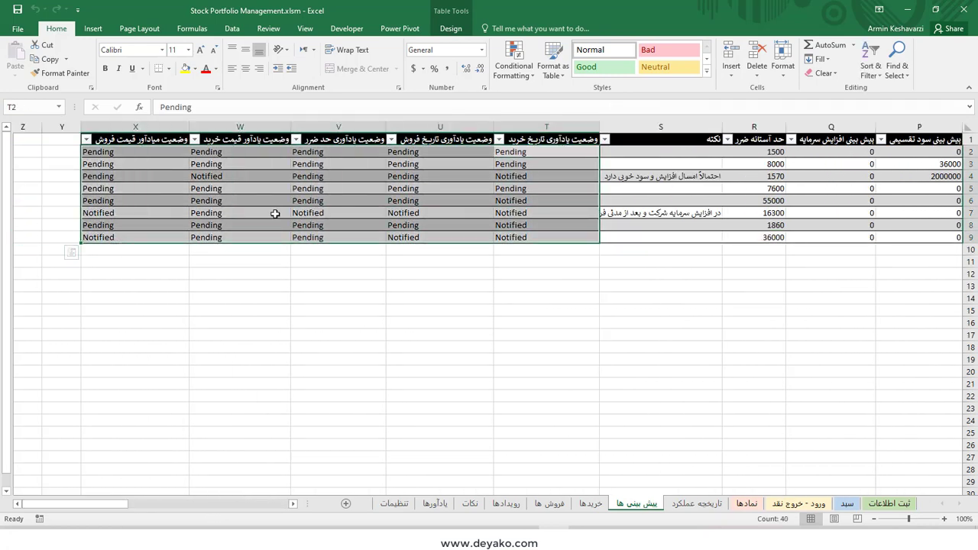
left_click(428, 211)
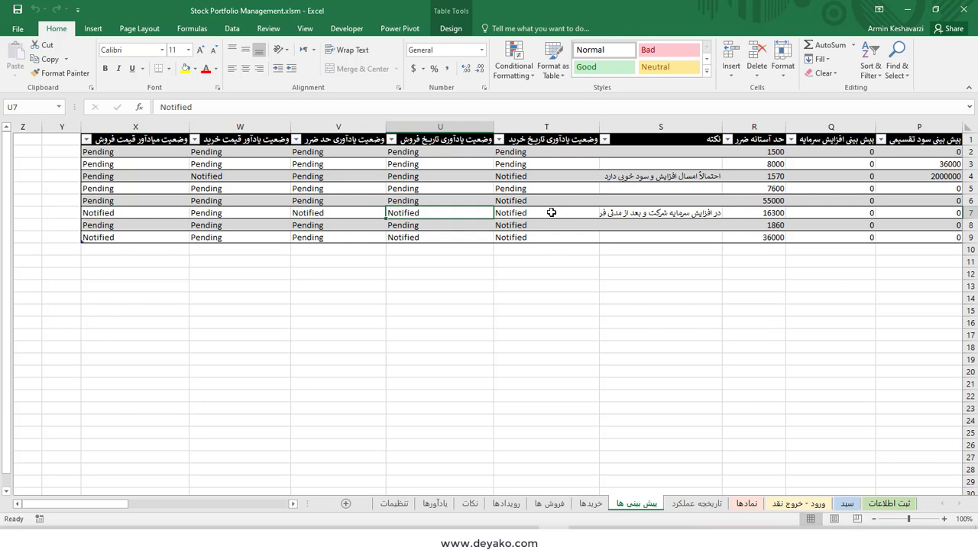
left_click(889, 503)
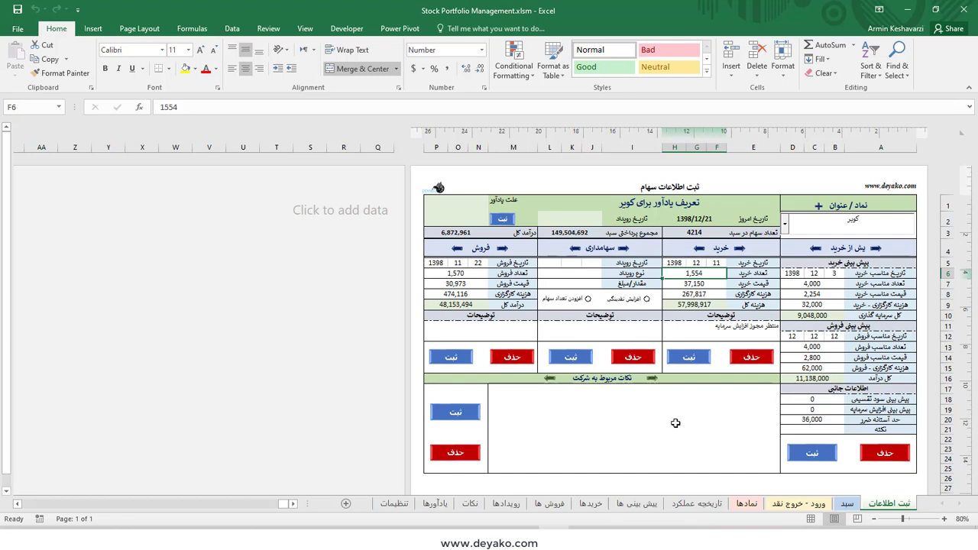
Inspect the notes cells of the purchase, middle and sale sections and the company notes area.
left_click(707, 331)
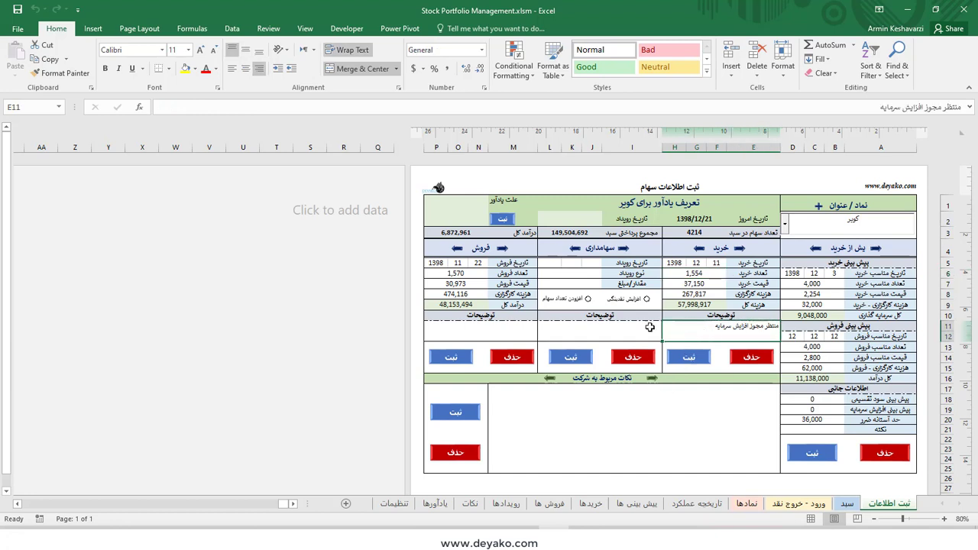
left_click(614, 326)
left_click(495, 329)
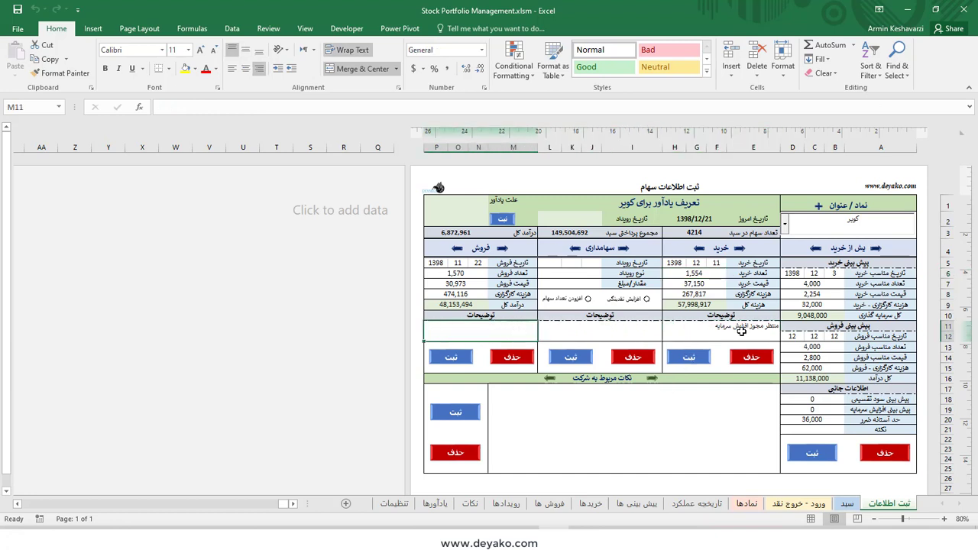
left_click(742, 331)
left_click(692, 439)
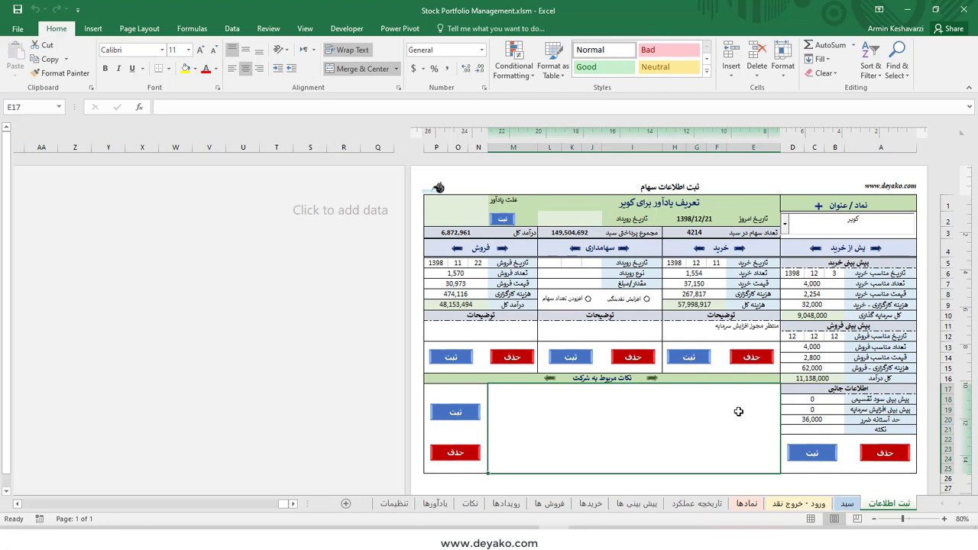
Step through کویر purchase records, ending on 934 shares at 34,000 on 1398/11/26.
left_click(699, 247)
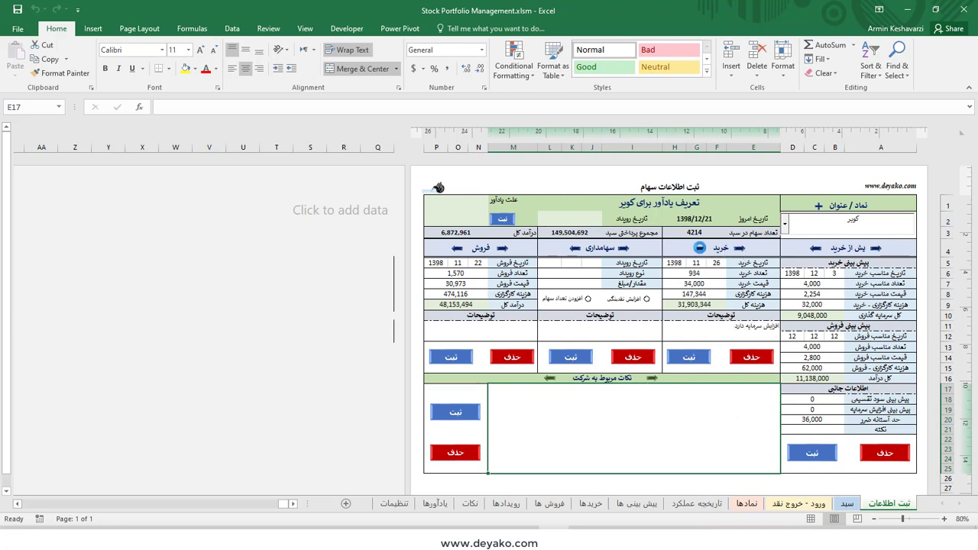
left_click(739, 249)
left_click(739, 250)
left_click(738, 249)
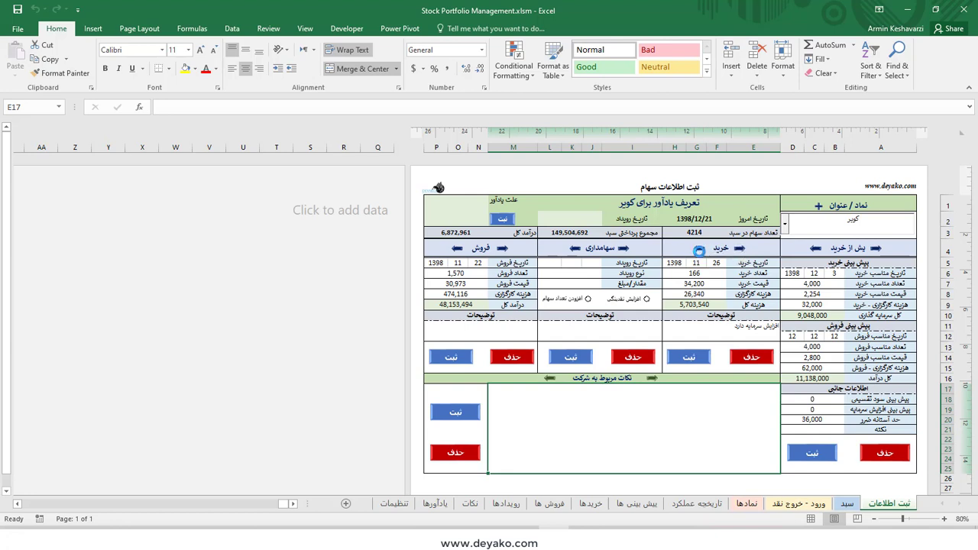
left_click(699, 249)
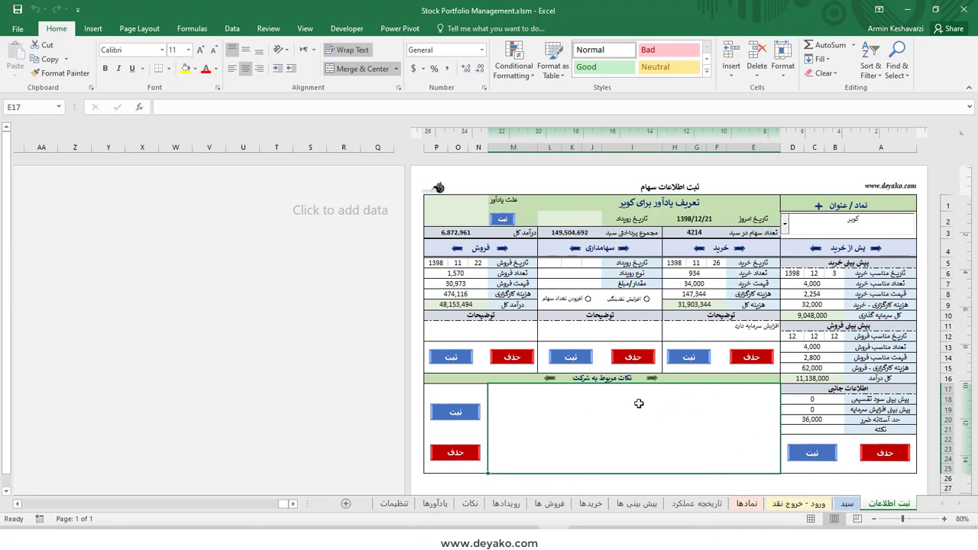
Look through the forecasts, purchases, sales and events tables.
left_click(623, 508)
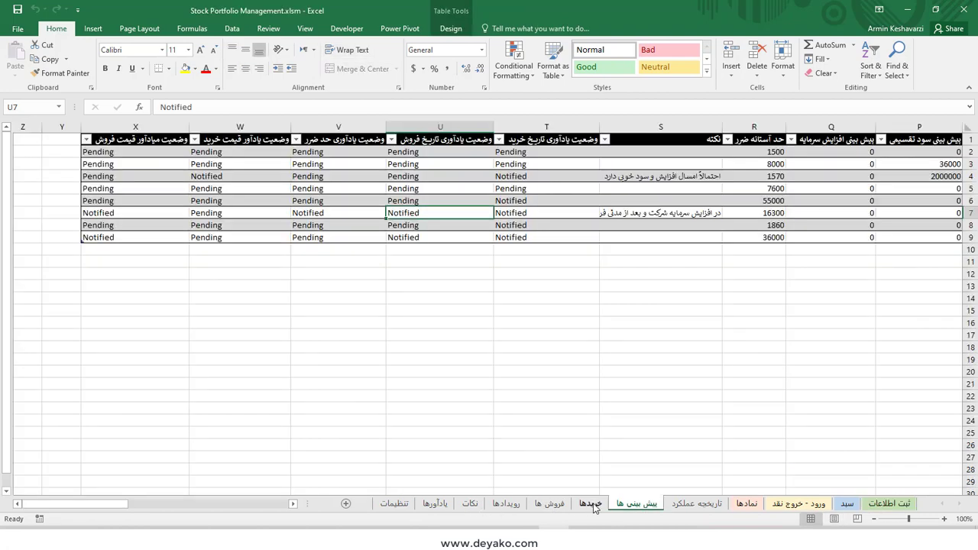
left_click(592, 506)
scroll(585, 399, "down", 3)
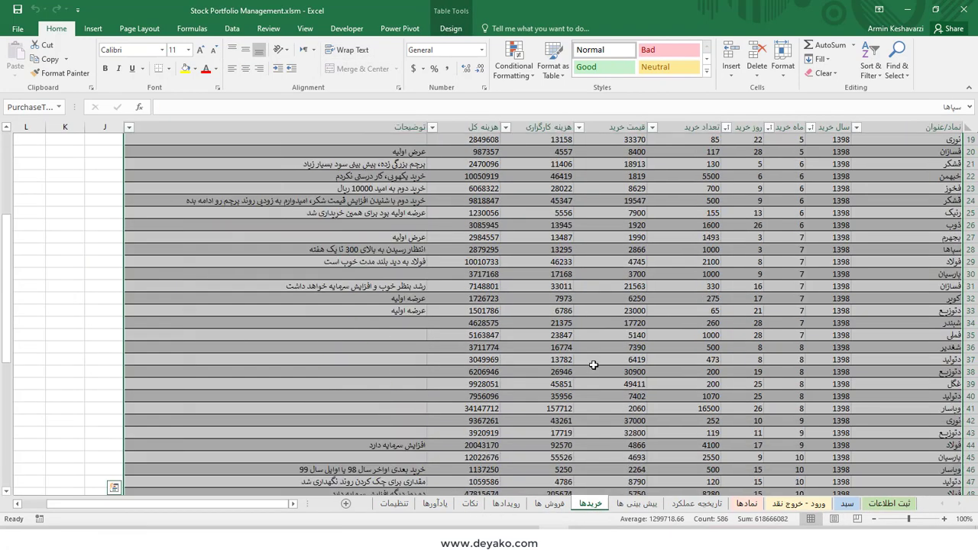
scroll(588, 374, "up", 3)
scroll(590, 361, "down", 1)
scroll(593, 364, "up", 1)
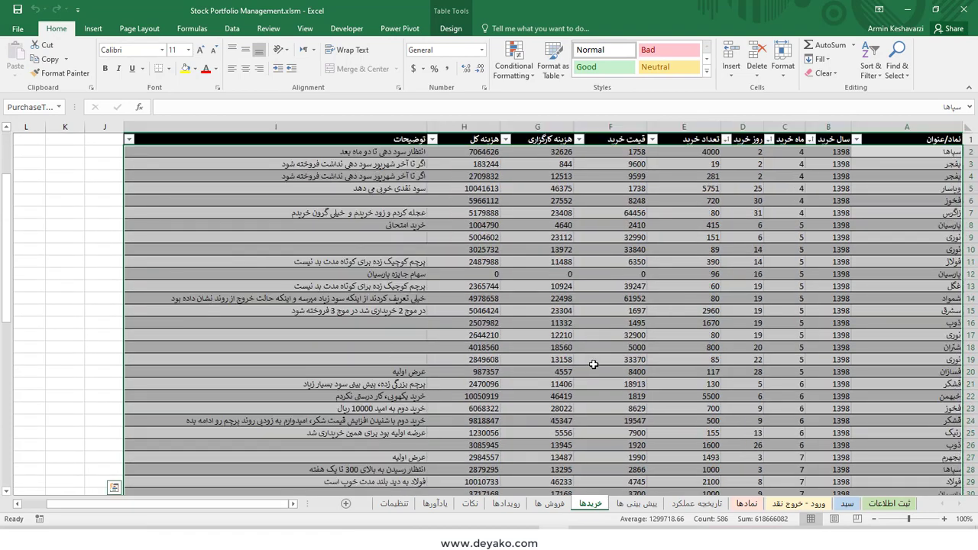
left_click(552, 503)
scroll(748, 267, "up", 1)
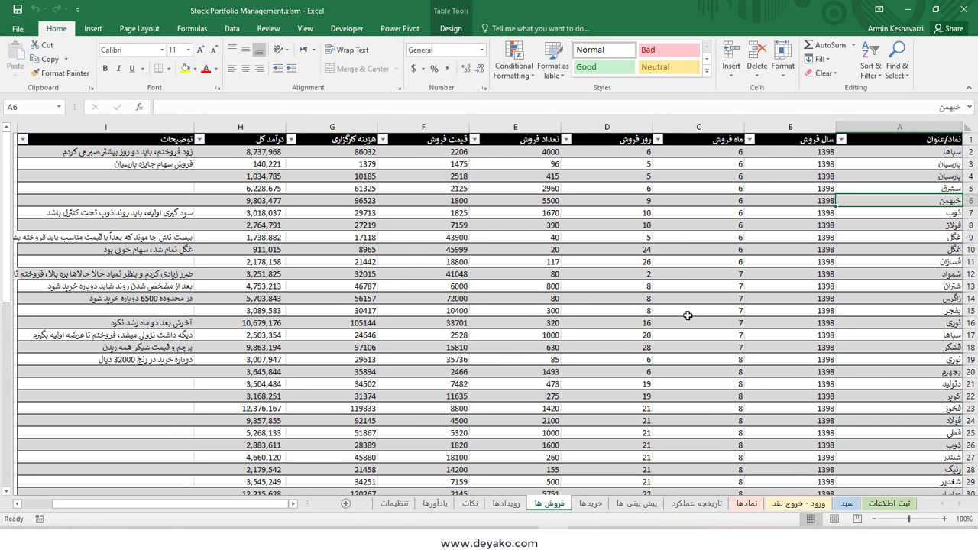
left_click(497, 506)
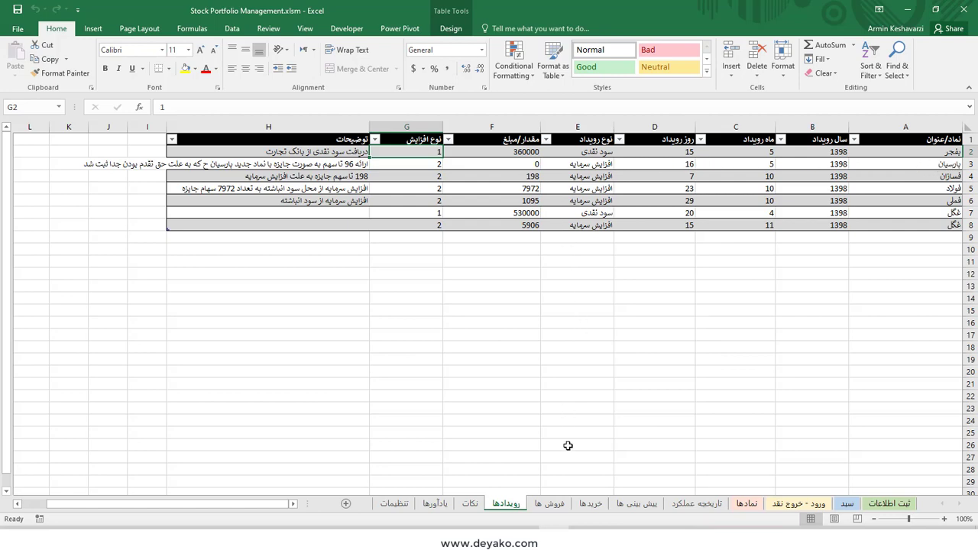
Open the نکات notes sheet and read the زاگرس note and وباسار symbol entries.
left_click(470, 503)
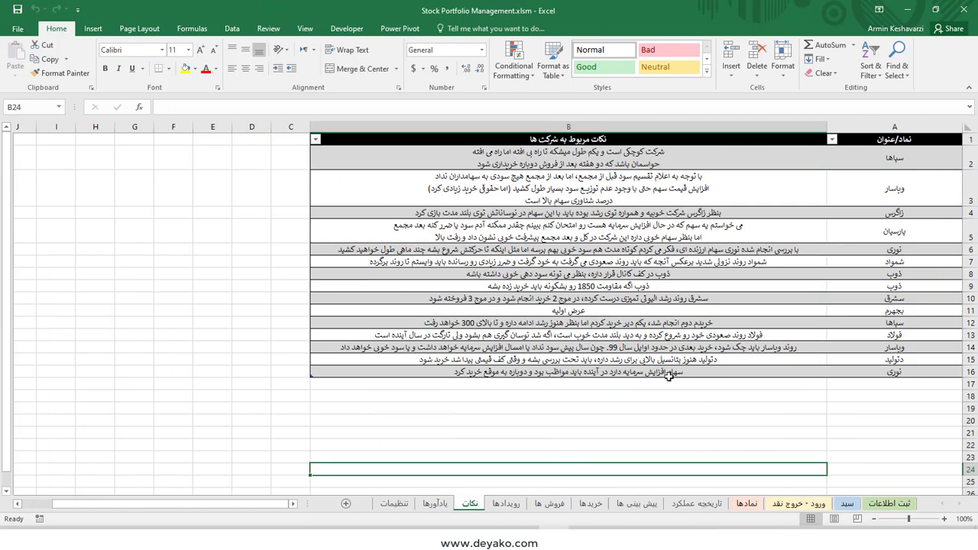
left_click(710, 216)
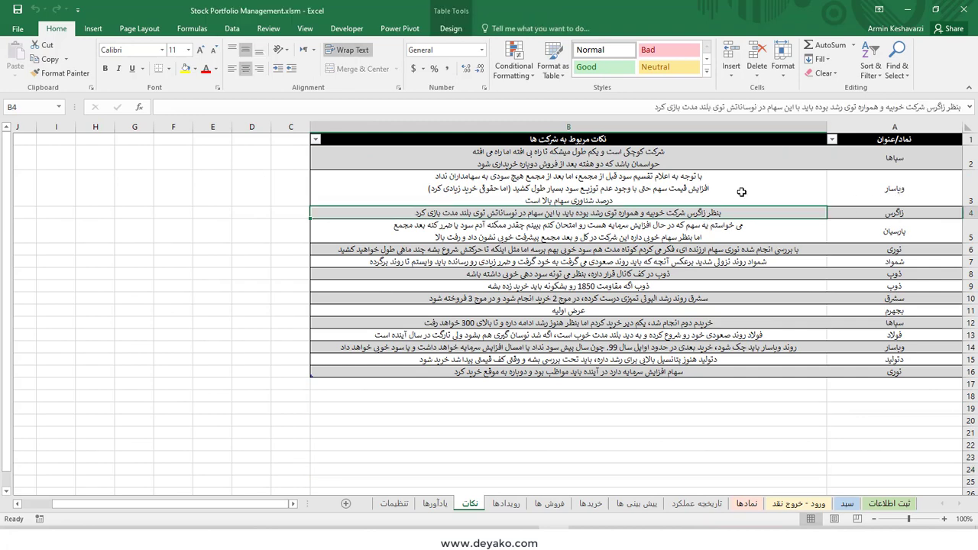
left_click(912, 189)
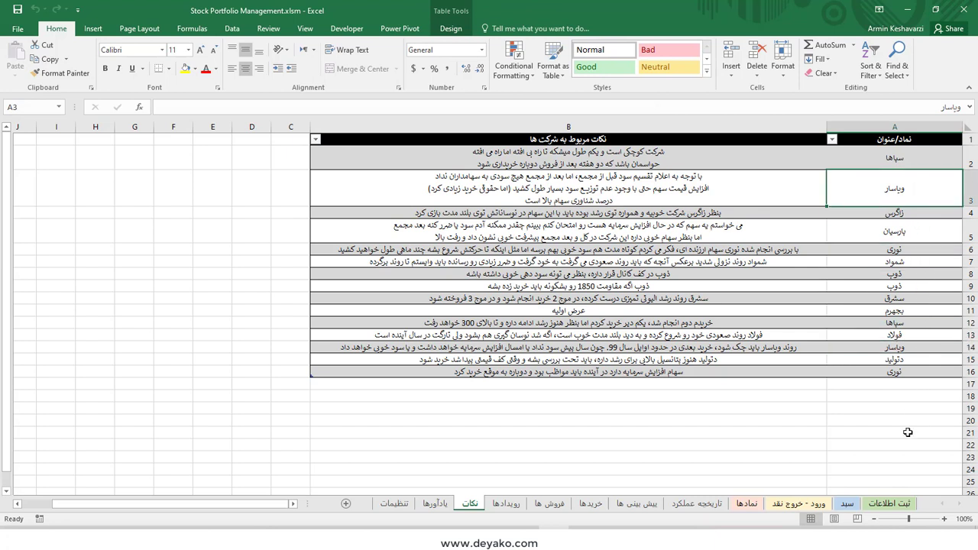
Choose وباسار as the entry form's stock from the symbol list.
left_click(886, 504)
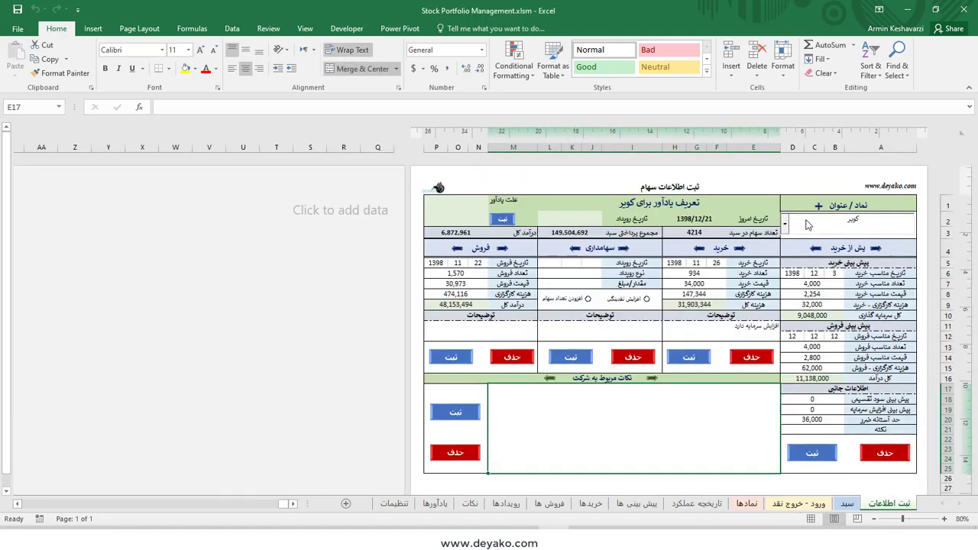
left_click(785, 221)
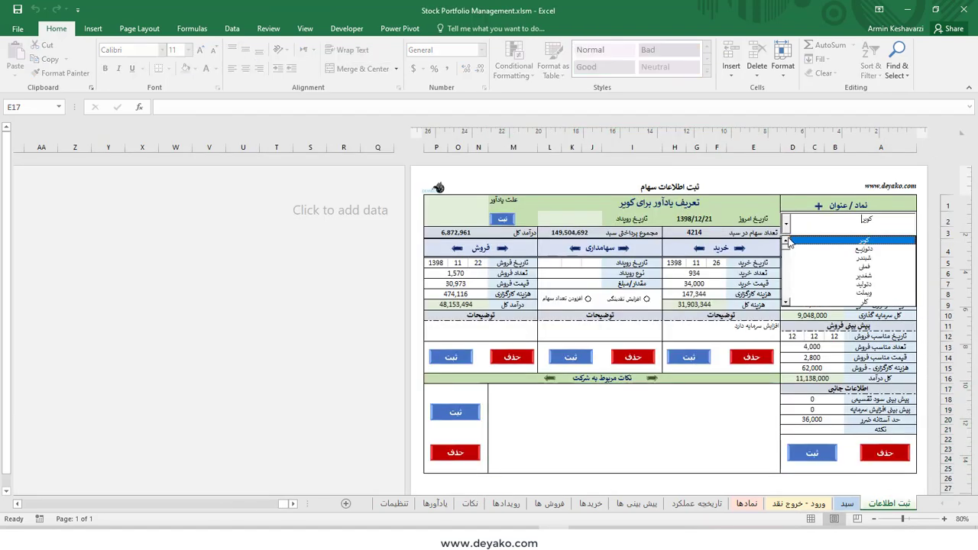
scroll(788, 246, "down", 2)
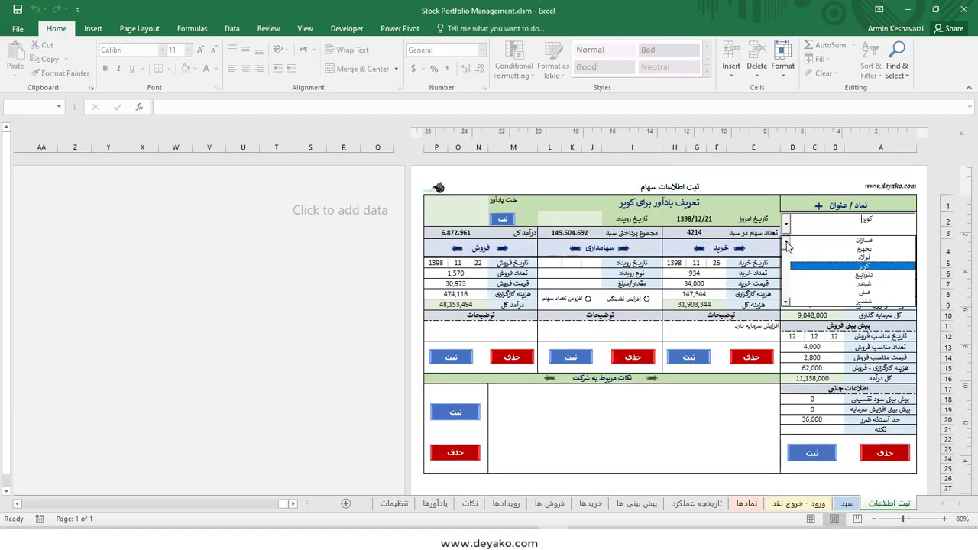
scroll(788, 246, "down", 2)
scroll(787, 246, "down", 2)
scroll(787, 247, "down", 2)
scroll(787, 246, "up", 2)
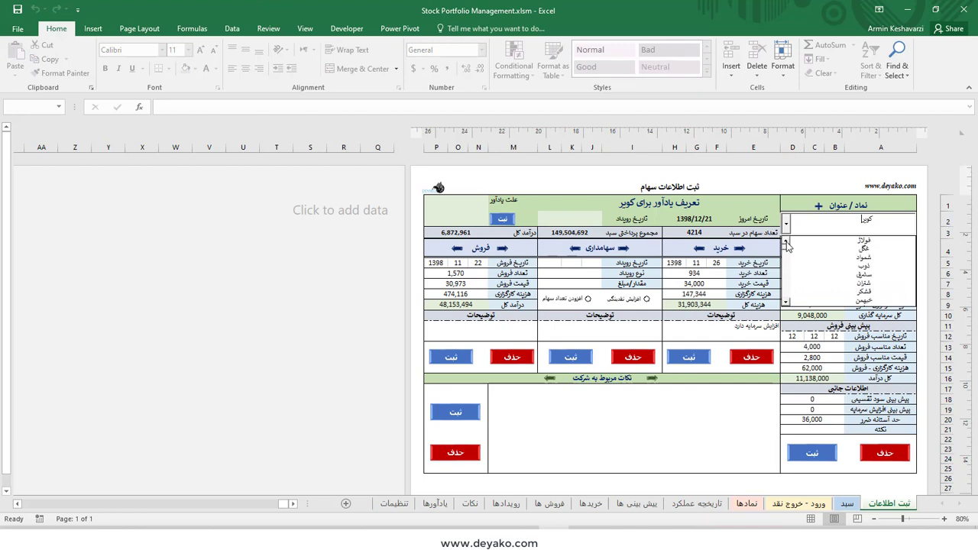
scroll(787, 246, "up", 2)
scroll(787, 246, "up", 2)
left_click(833, 266)
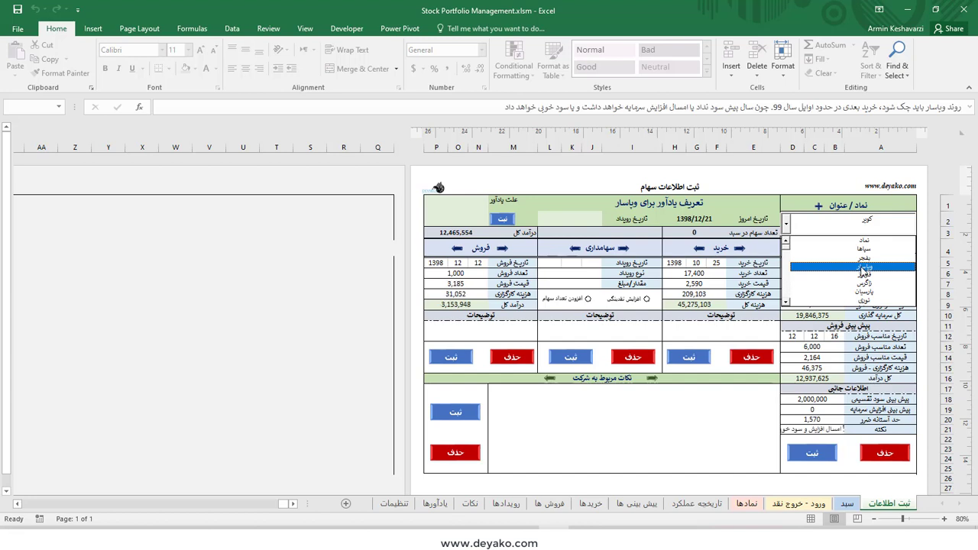
left_click(863, 267)
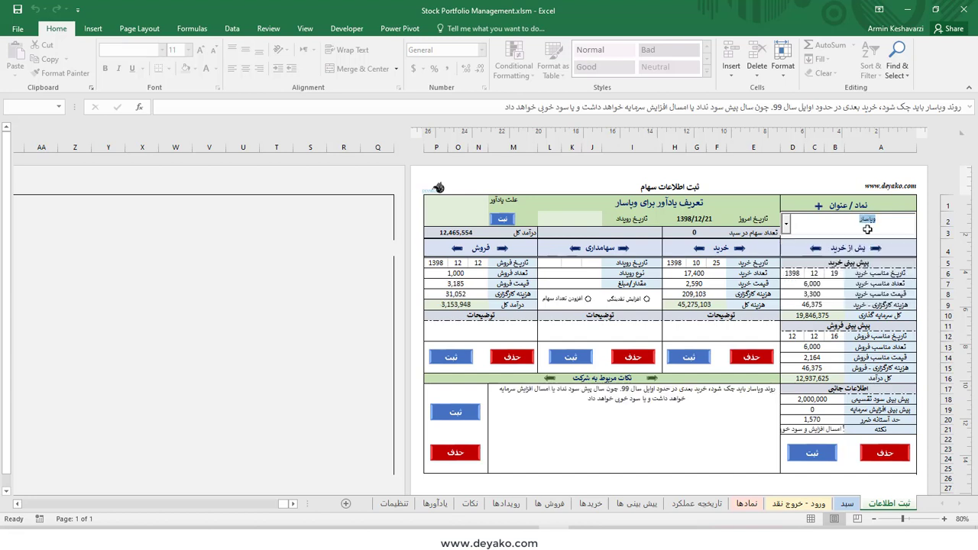
Cycle through the وباسار company notes, switching between Normal and Page Layout view.
left_click(635, 415)
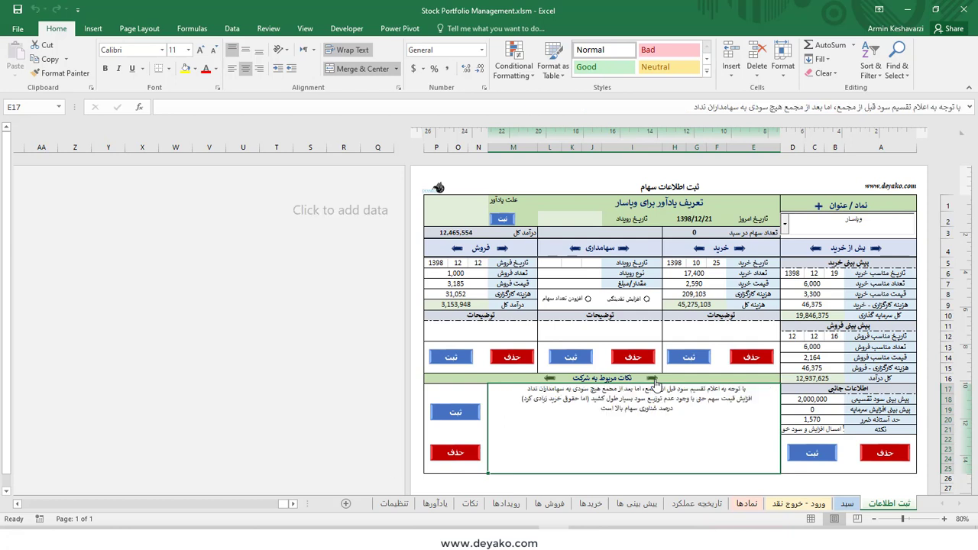
left_click(549, 379)
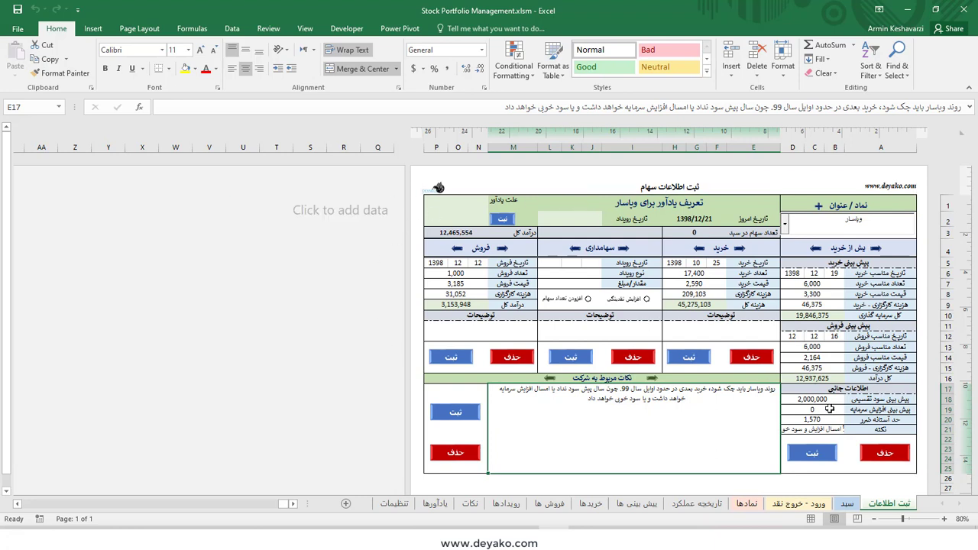
left_click(811, 519)
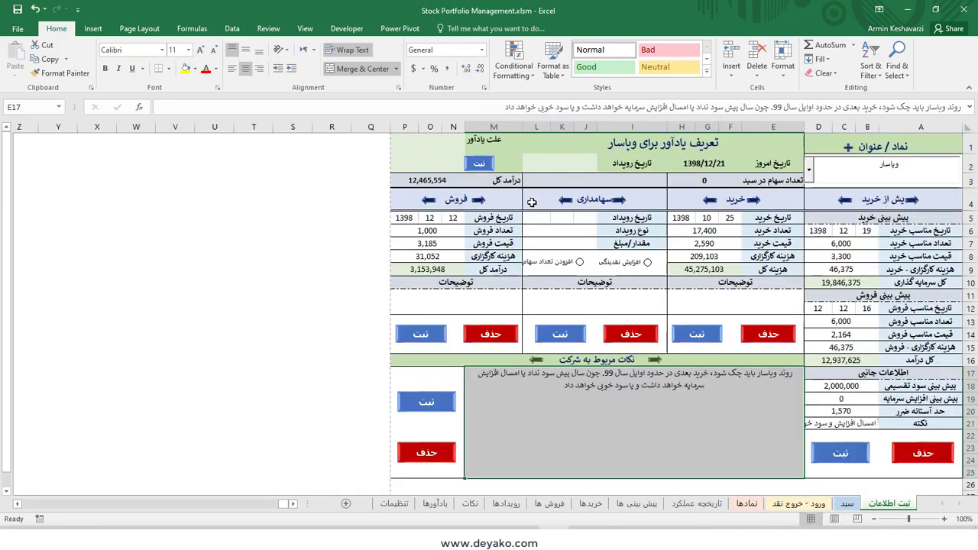
left_click(653, 361)
left_click(537, 364)
left_click(657, 360)
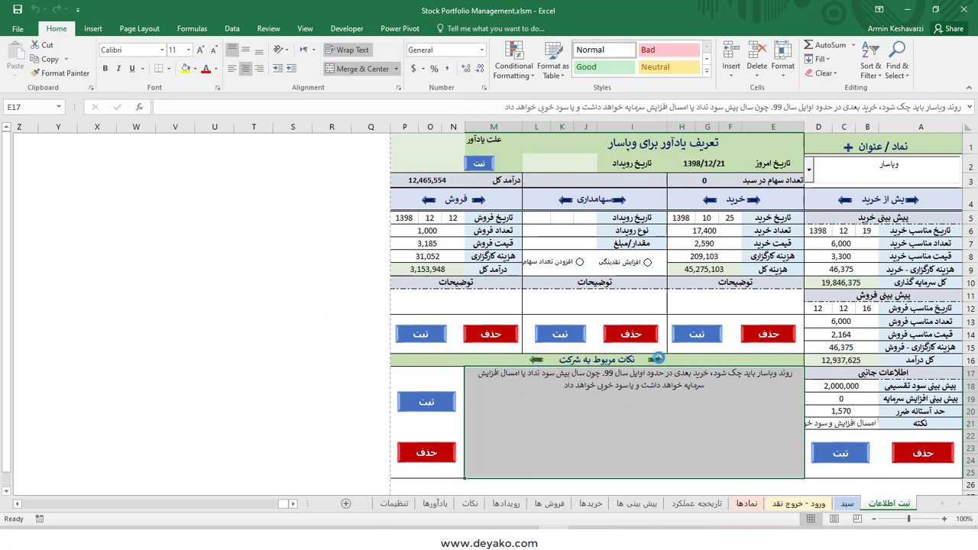
left_click(539, 361)
left_click(835, 519)
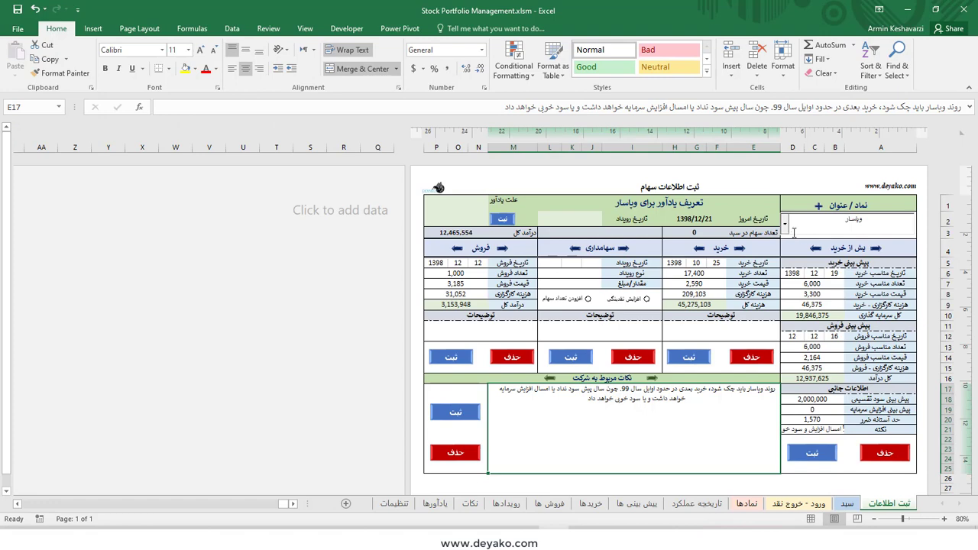
Review the page layout settings, print preview and Save As locations for the entry form.
left_click(142, 32)
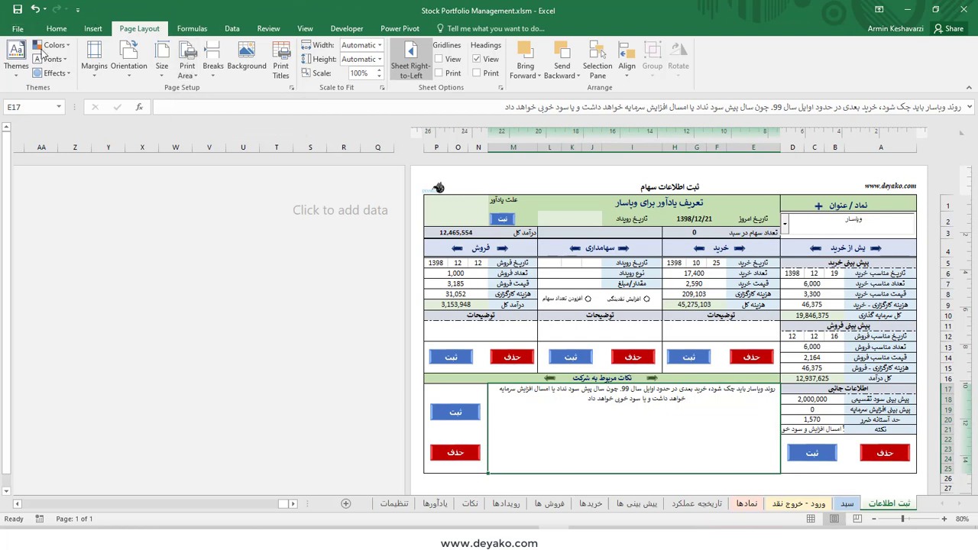
left_click(20, 31)
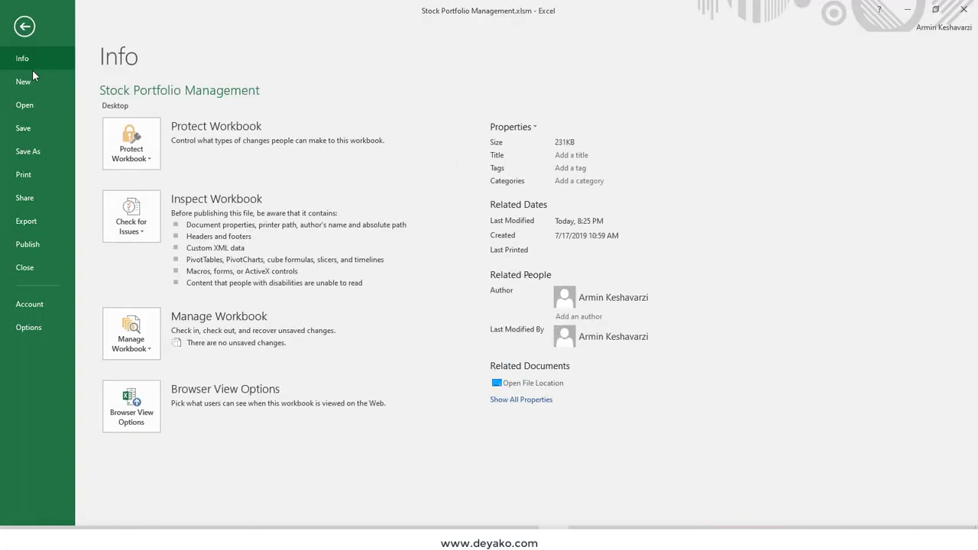
left_click(38, 177)
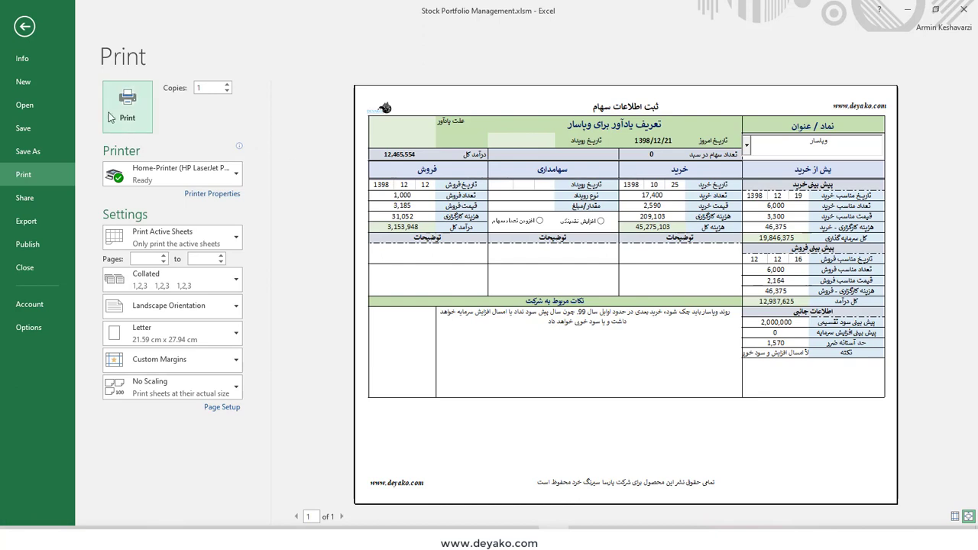
left_click(29, 151)
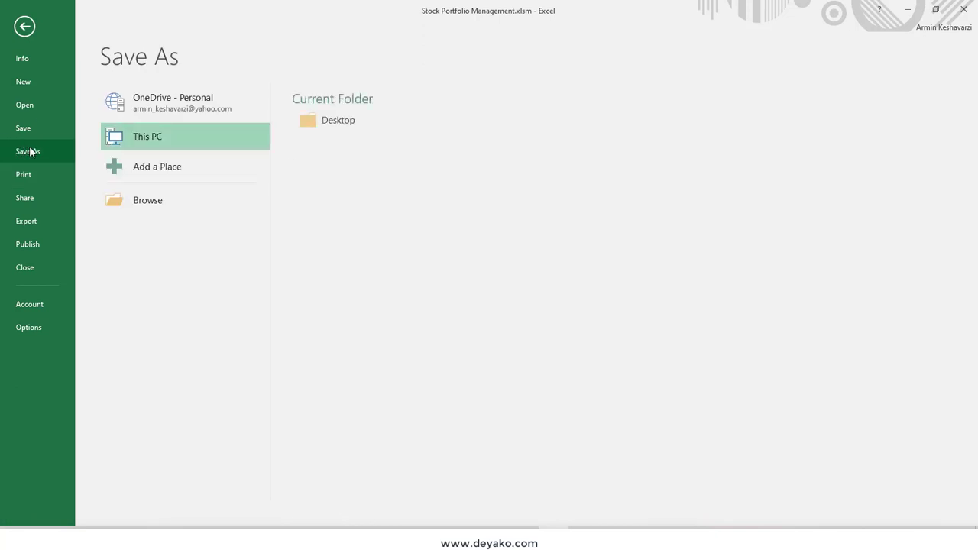
left_click(25, 26)
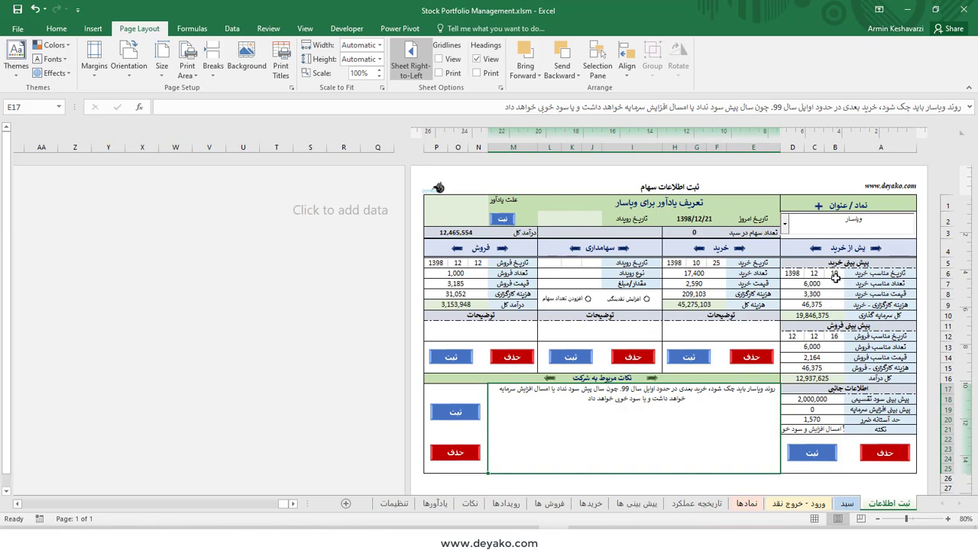
Select the pre-purchase forecast block A6:D15 and the purchase and forecast day cells.
mouse_move(838, 275)
left_mouse_down()
mouse_move(810, 391)
mouse_move(814, 430)
left_mouse_up()
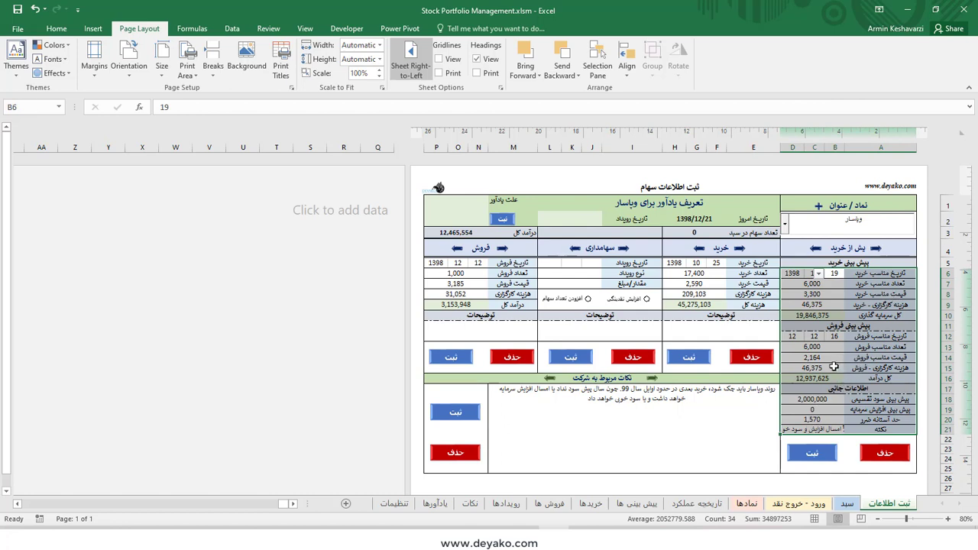
left_click(715, 263)
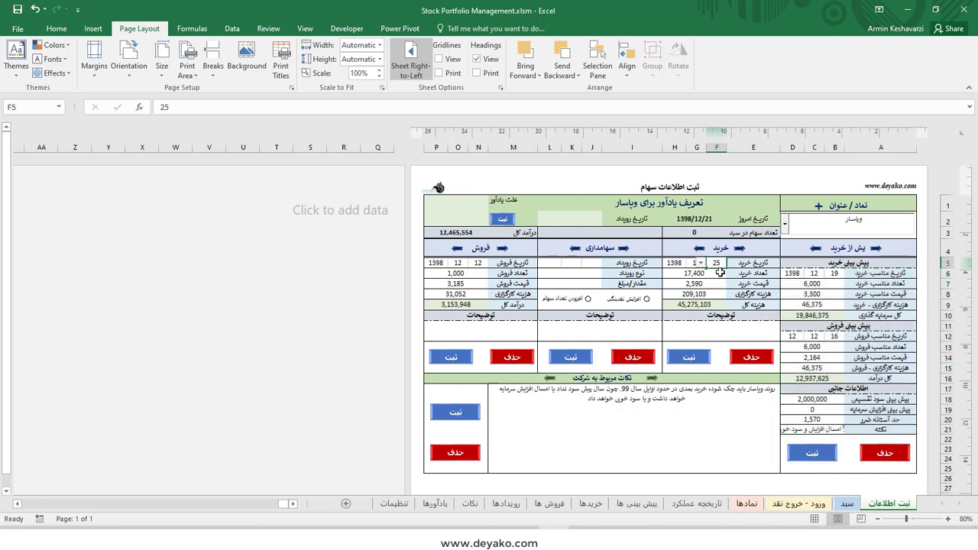
left_click(832, 273)
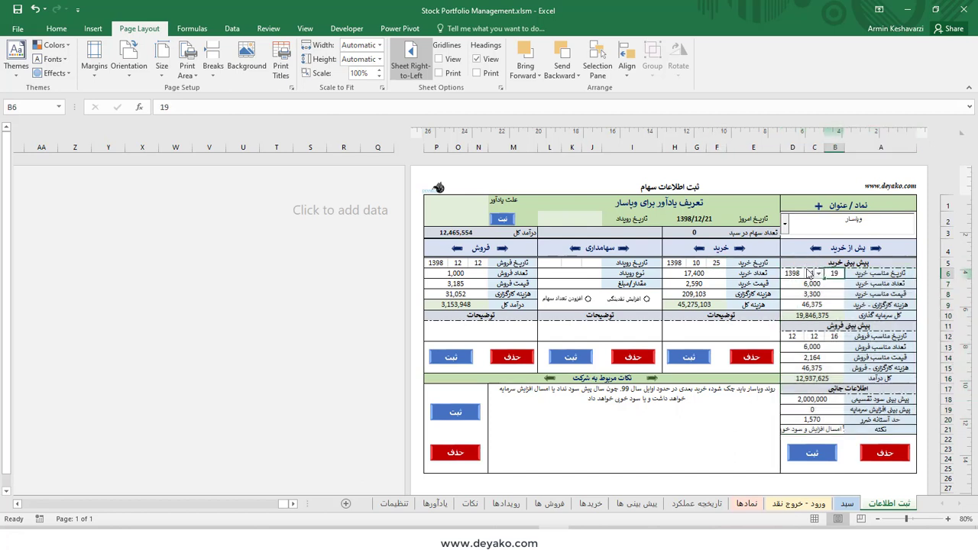
Check the allowed day and month values for purchase date cells F5 and G5.
left_click(707, 263)
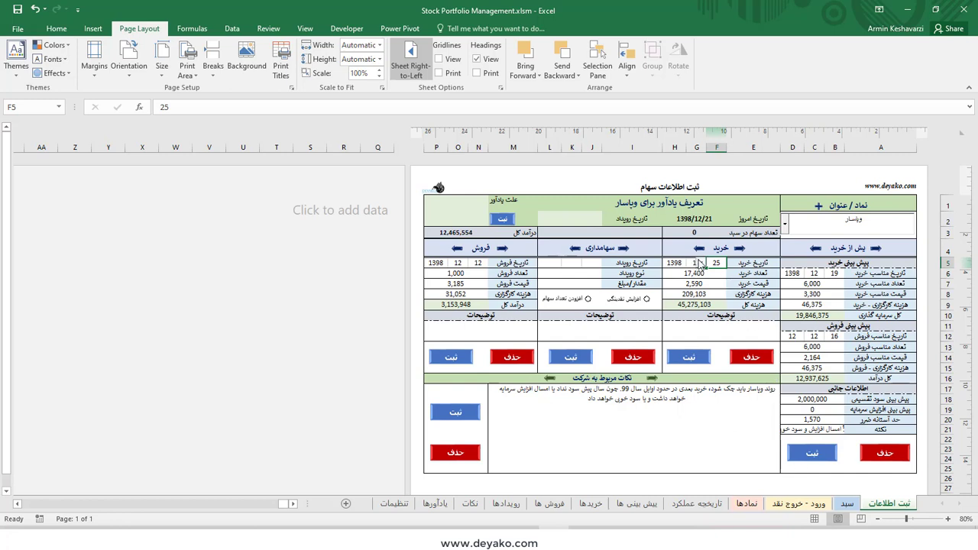
left_click(702, 264)
left_click(695, 268)
left_click(688, 266)
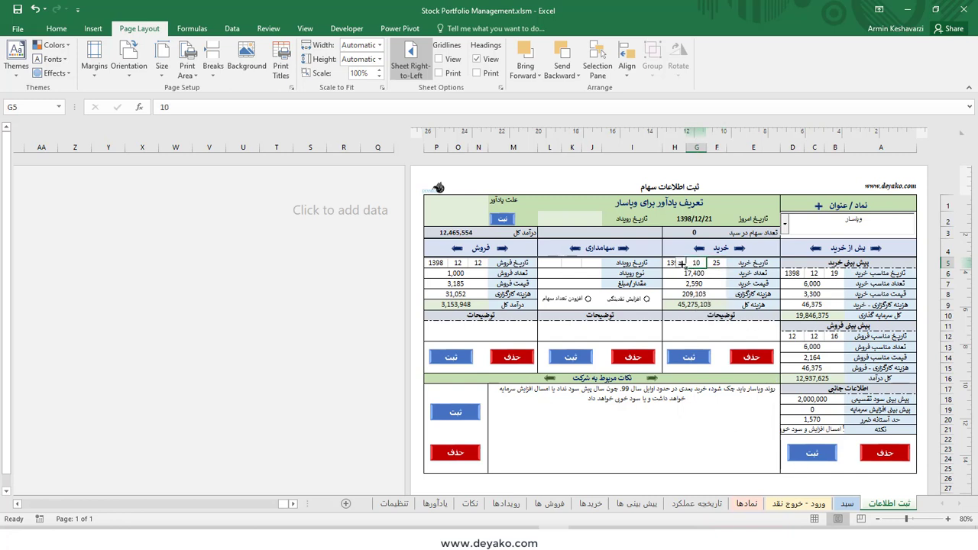
left_click(681, 264)
left_click(675, 265)
Check the year choices 1398–1401 in H5, then open the تنظیمات settings sheet.
left_click(668, 264)
left_click(655, 263)
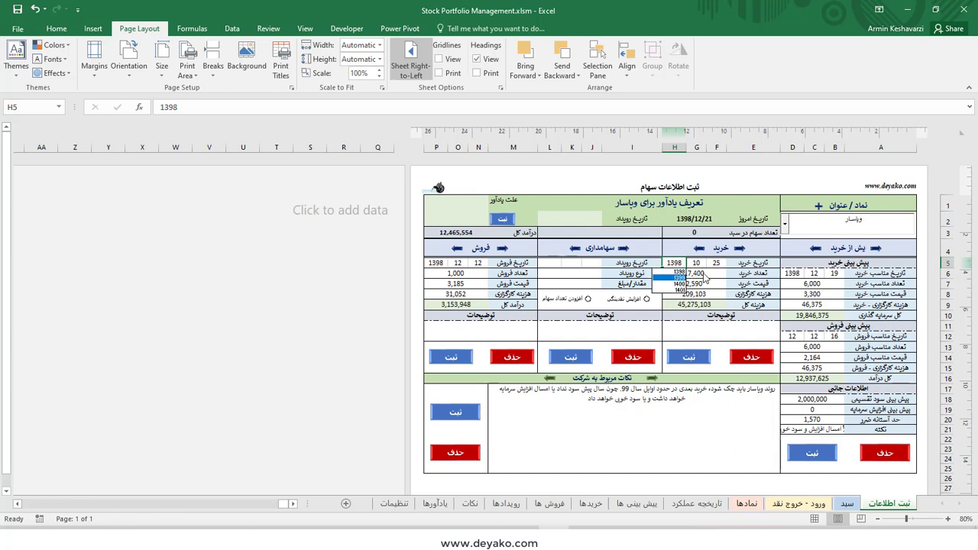
key("Escape")
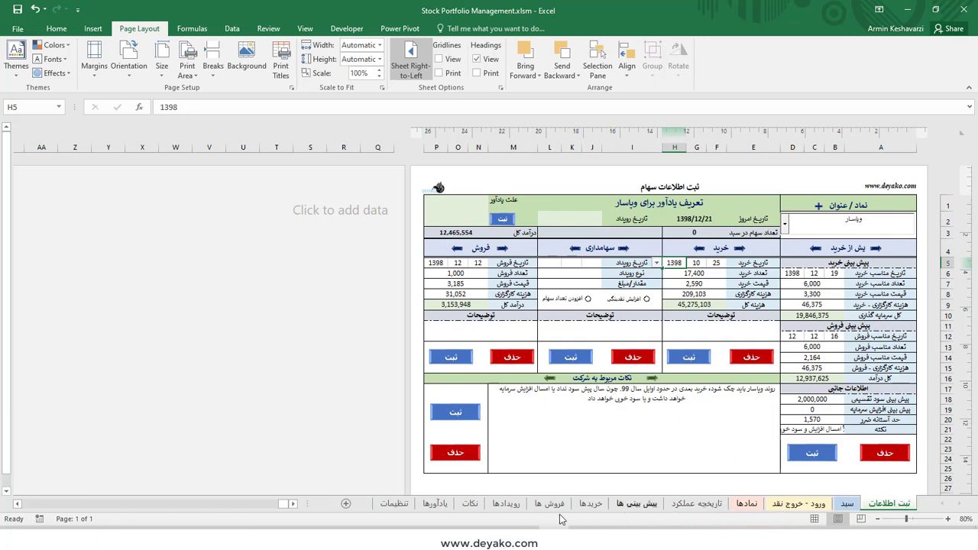
left_click(394, 504)
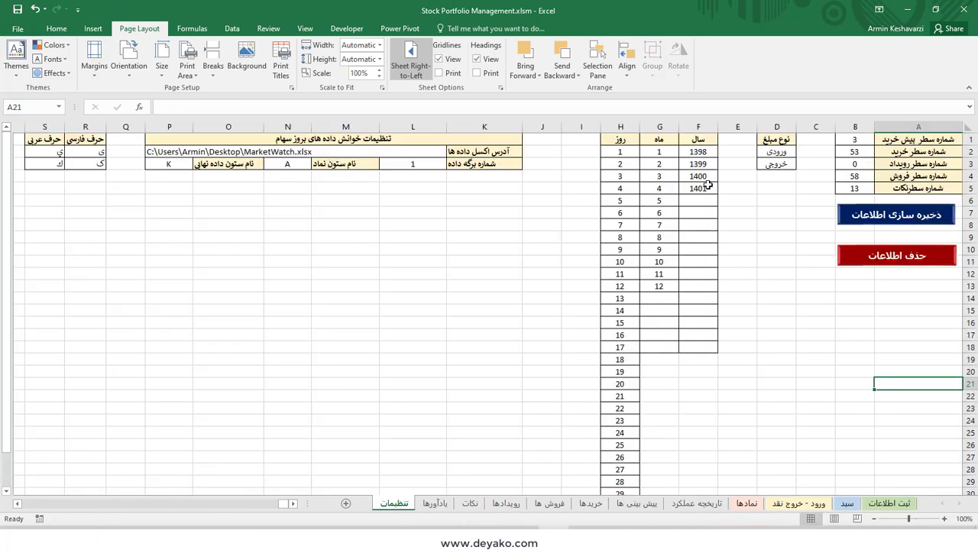
Copy F2's =YEAR(TODAY())-622 into F3 and make F2 one year before F3.
left_click(708, 152)
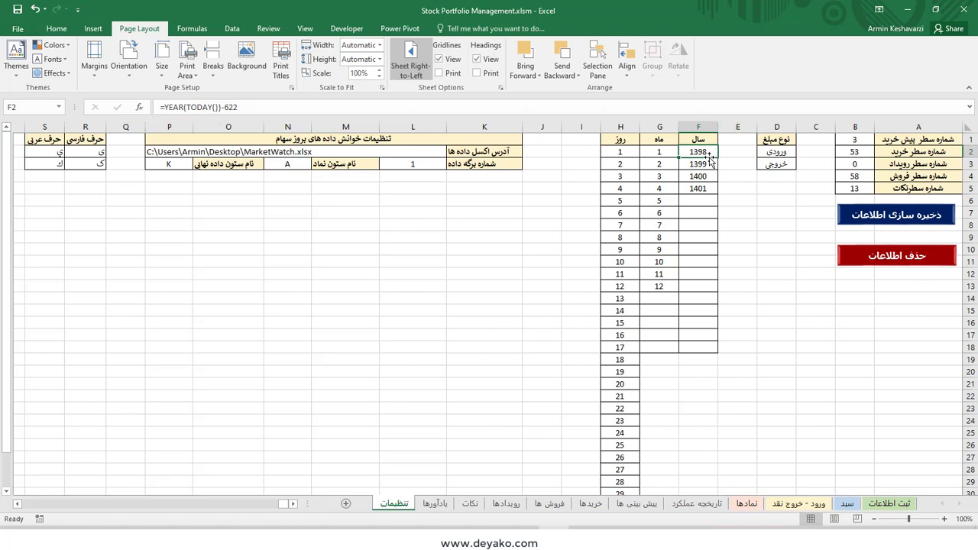
key("ctrl+c")
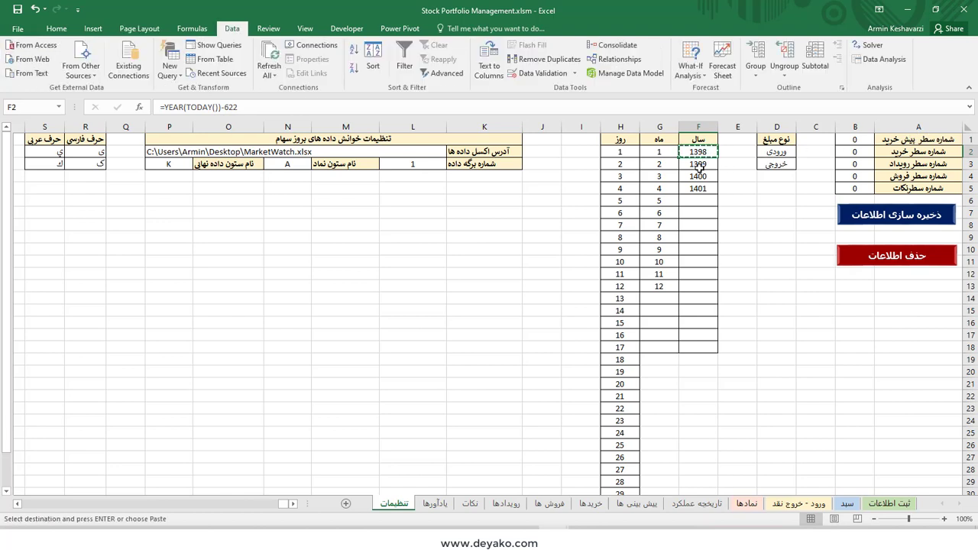
left_click(699, 165)
key("ctrl+v")
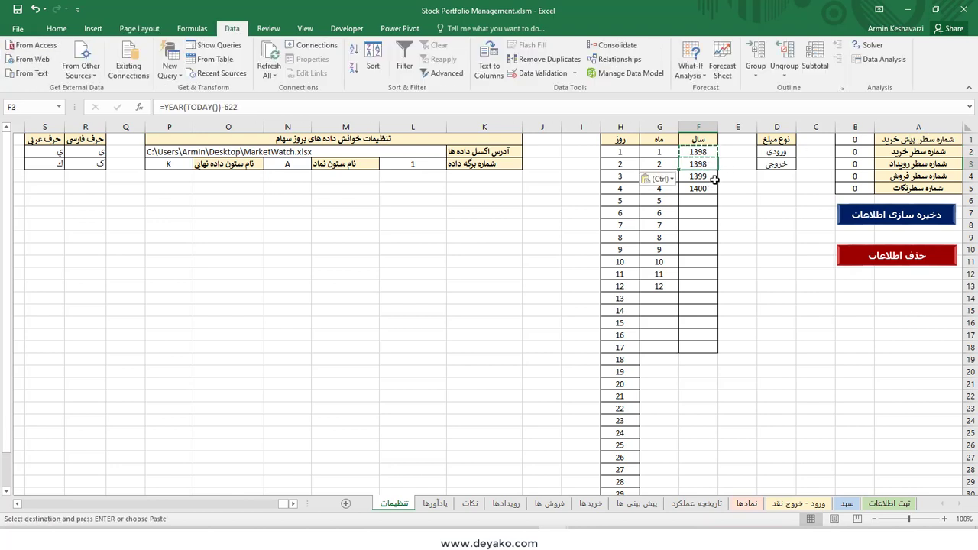
key("Up")
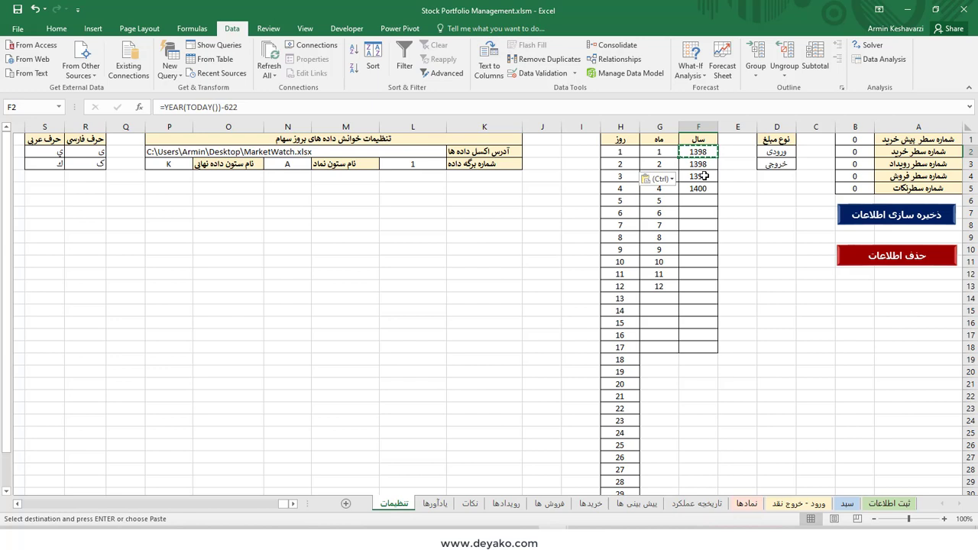
type("=")
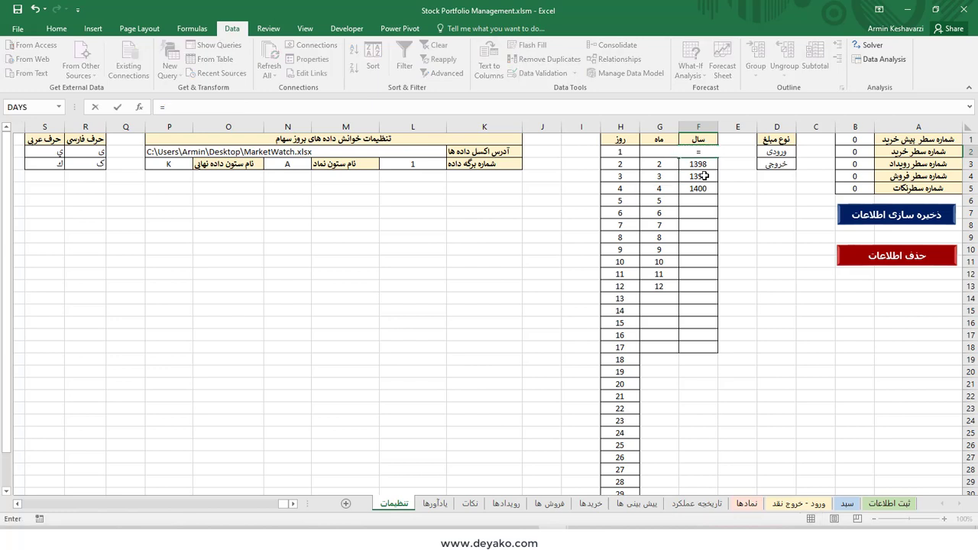
left_click(709, 165)
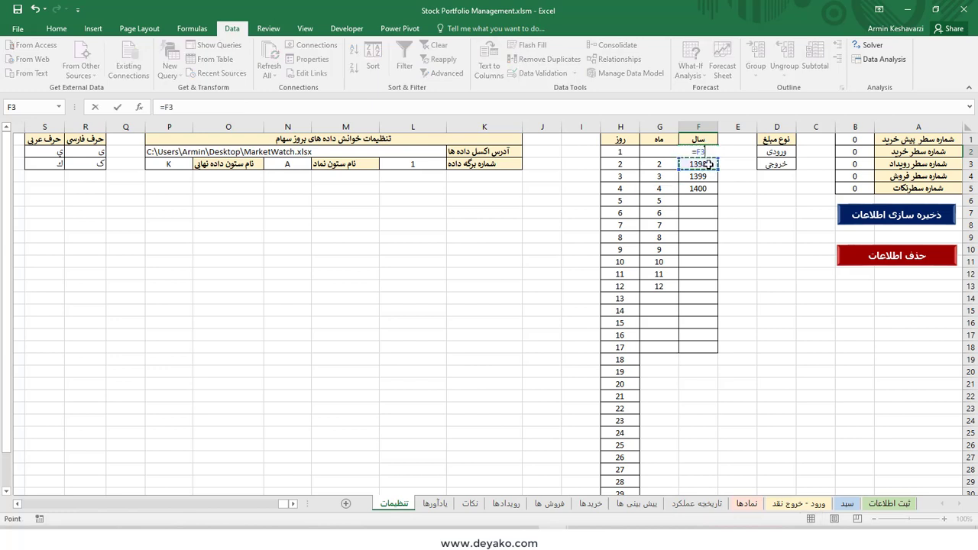
key("Return")
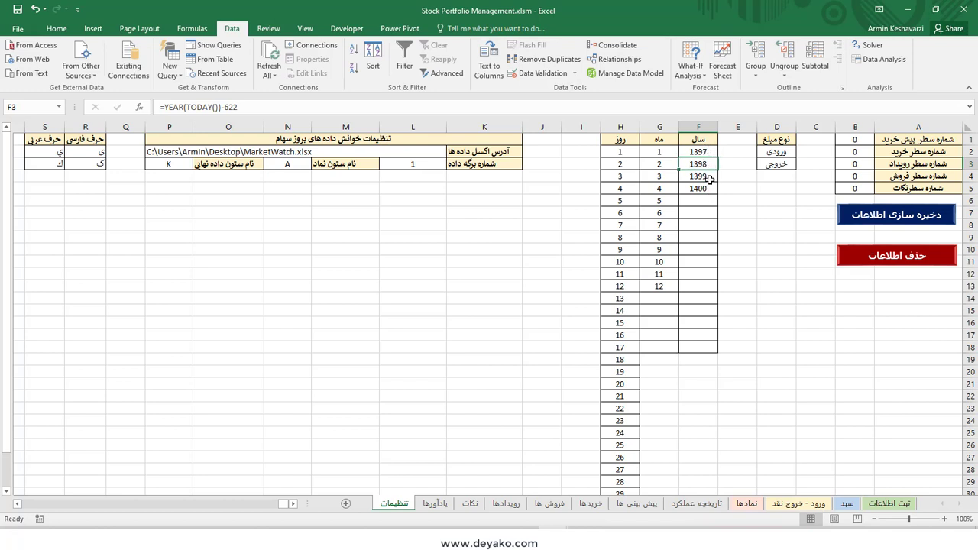
Verify the year formulas in F2, F3 and F4, leaving them unchanged.
key("Down")
key("Up")
key("Up")
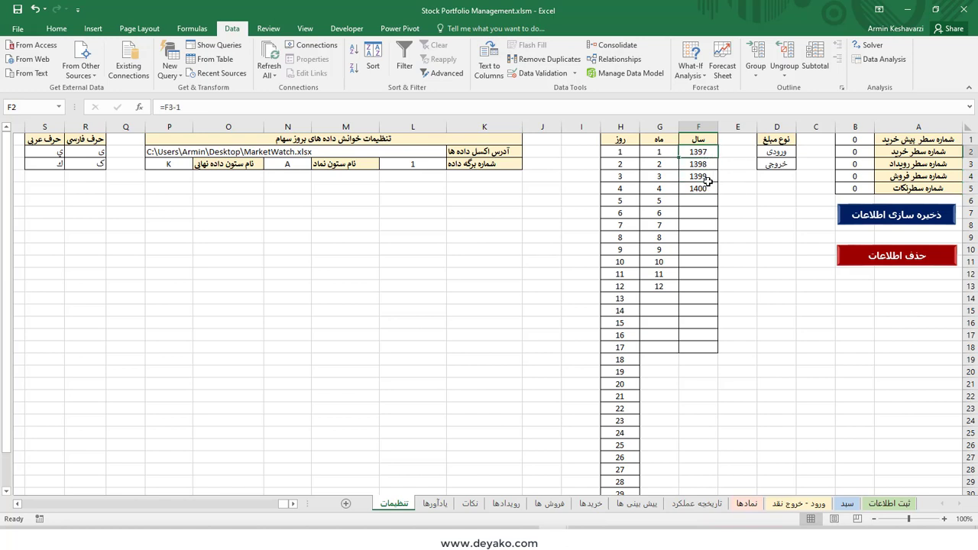
key("Down")
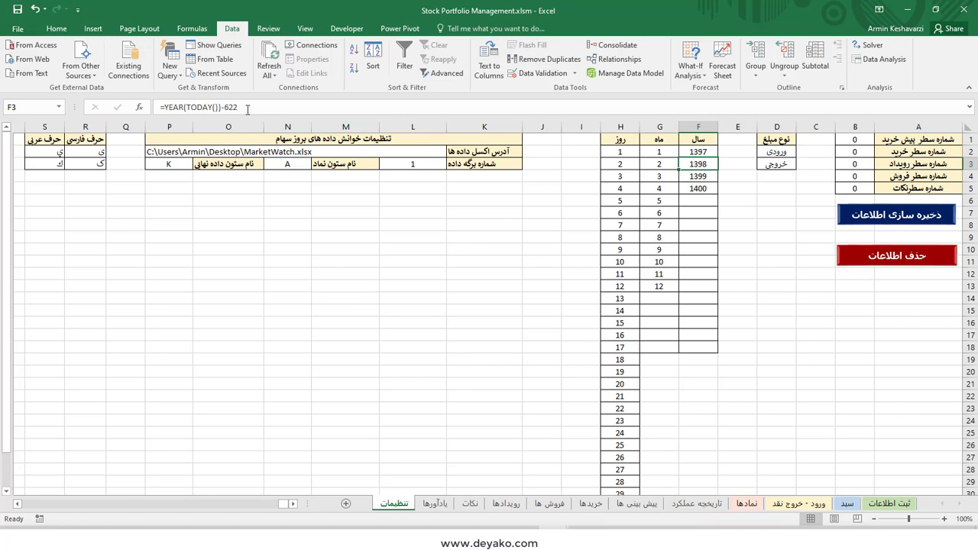
left_click_drag(188, 107, 223, 108)
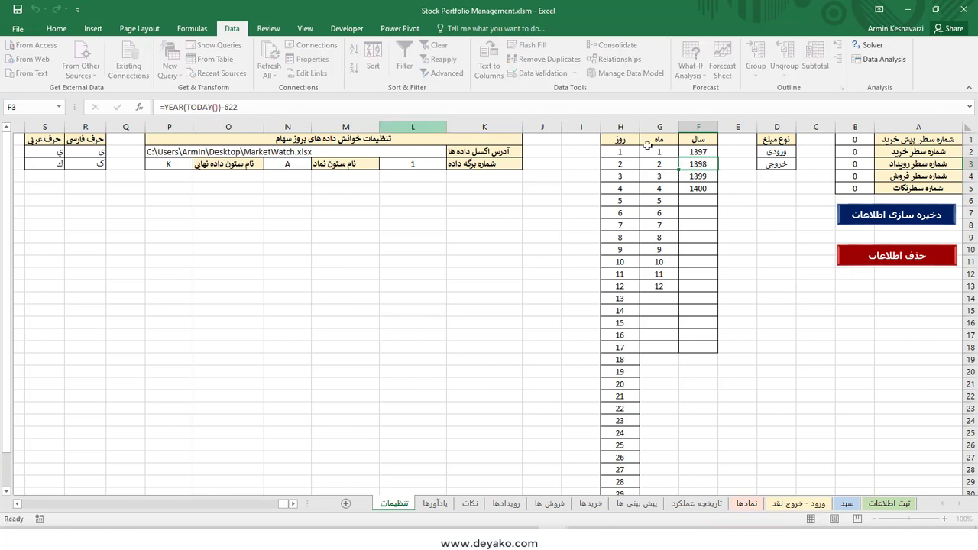
key("Escape")
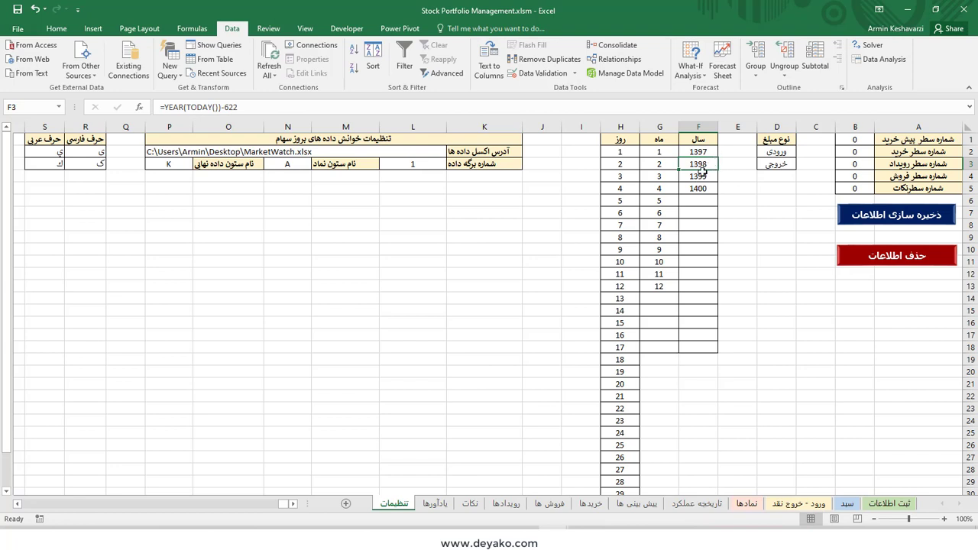
left_click(714, 175)
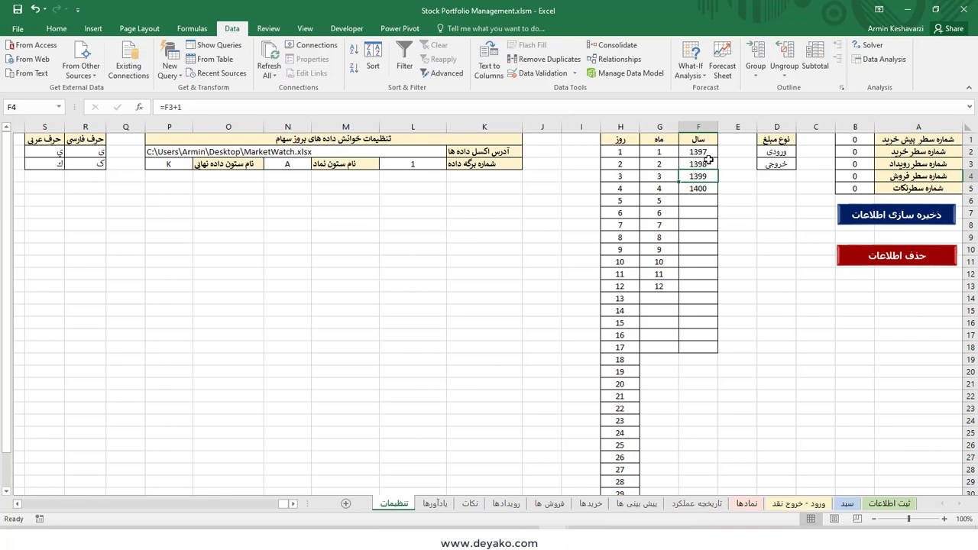
left_click(708, 163)
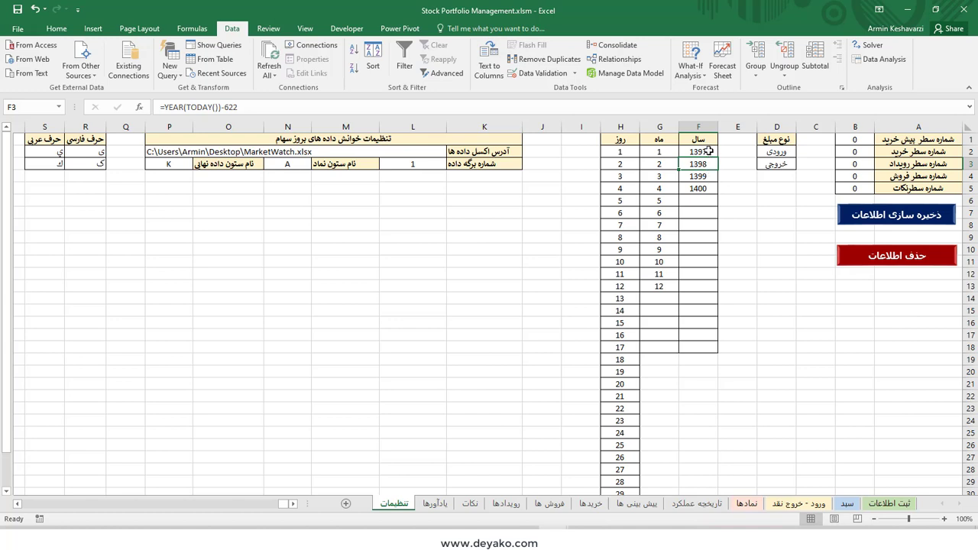
left_click(708, 152)
left_click(711, 163)
left_click(707, 187)
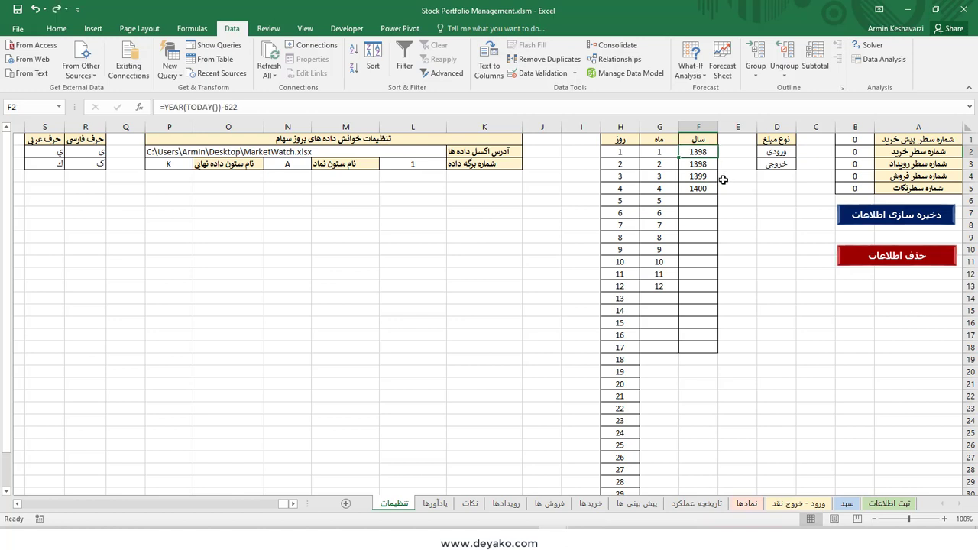
key("ctrl+c")
left_click(713, 163)
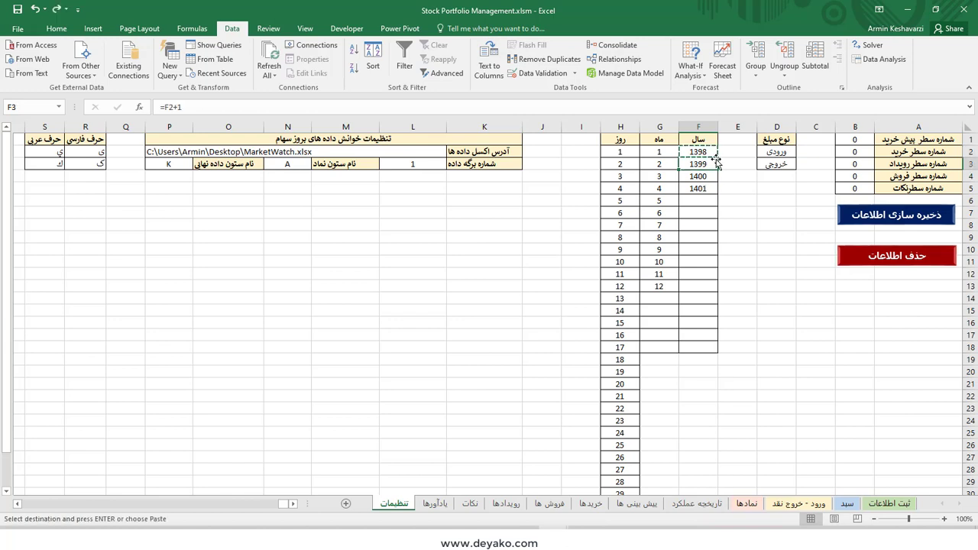
left_click(711, 153)
key("Escape")
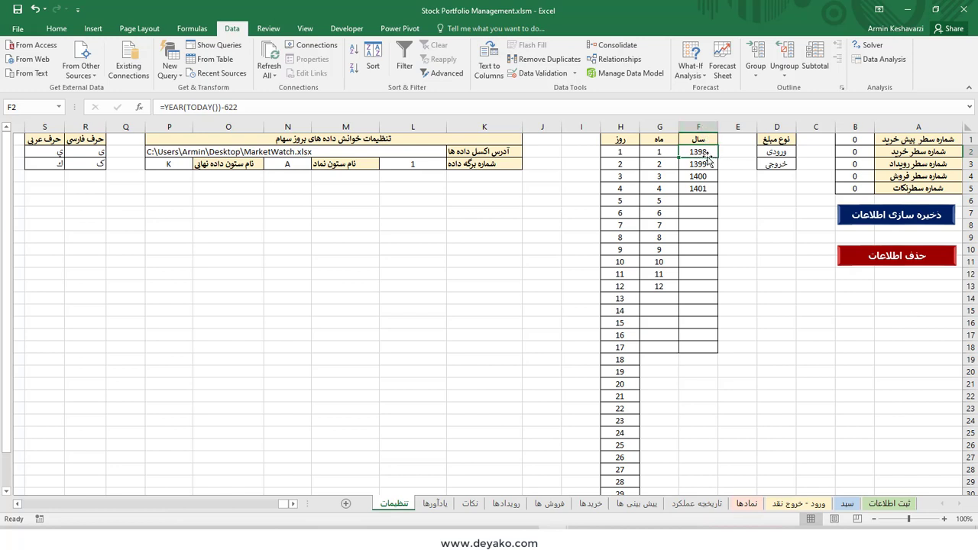
left_click(695, 165)
left_click(699, 179)
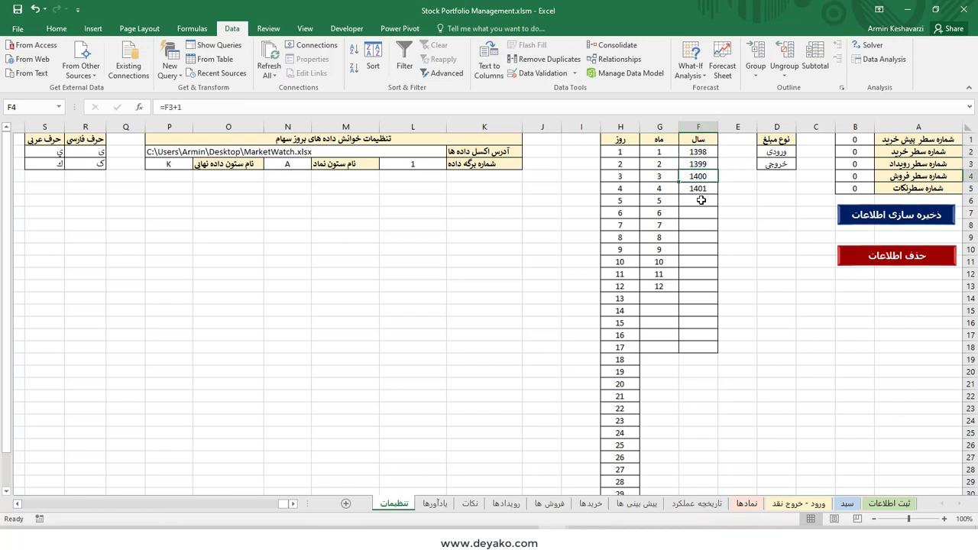
left_click(703, 200)
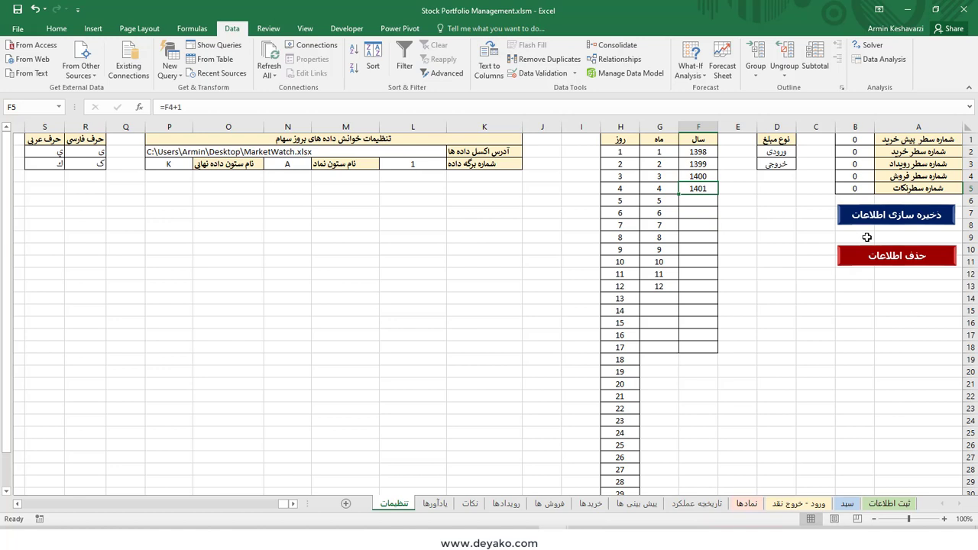
left_click(705, 151)
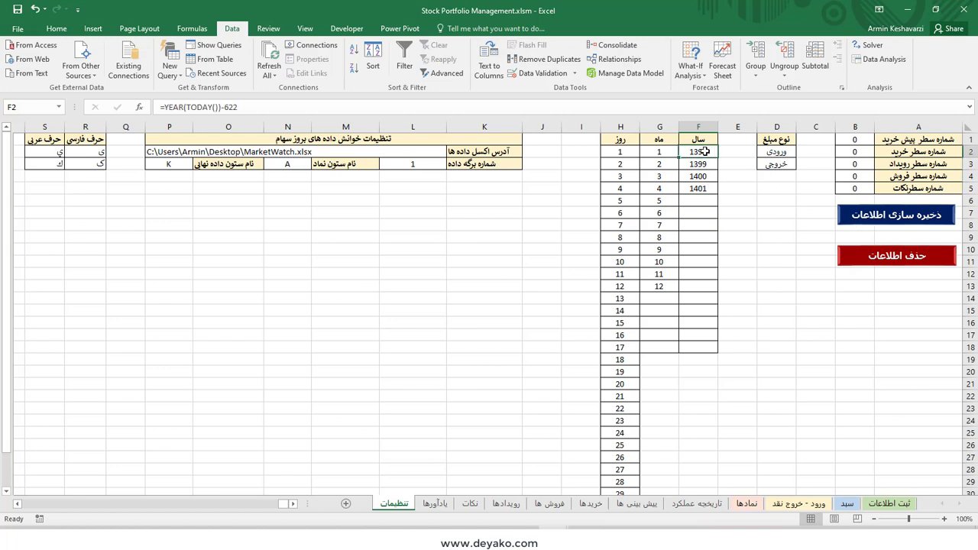
left_click_drag(708, 165, 708, 190)
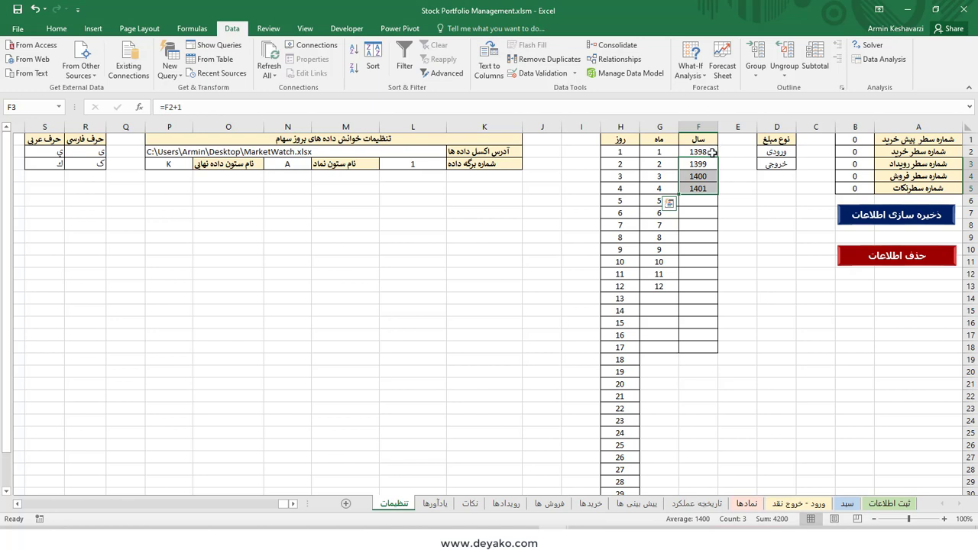
left_click(707, 152)
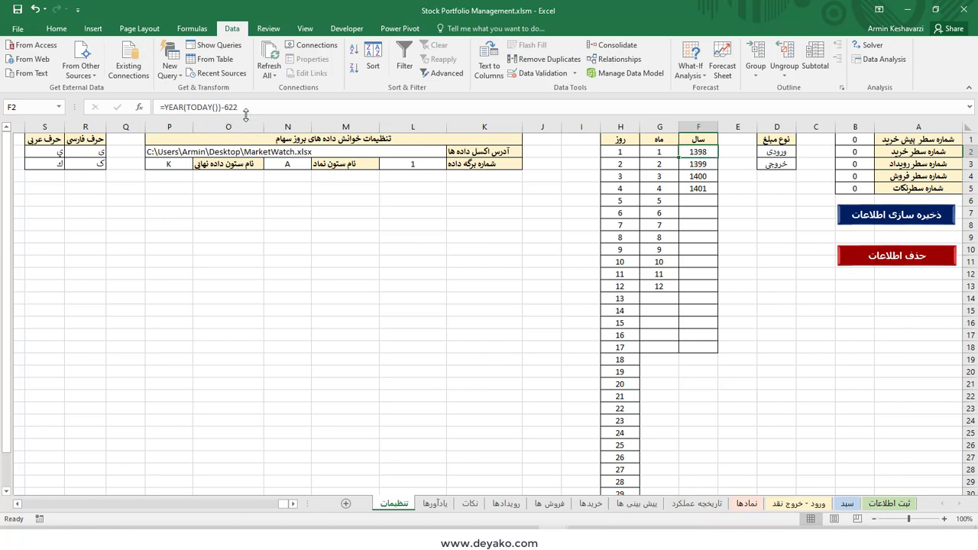
Paste =YEAR(TODAY())-622 into F3 and set F2 to =F3-1, giving years 1397–1400.
left_click_drag(245, 110, 158, 107)
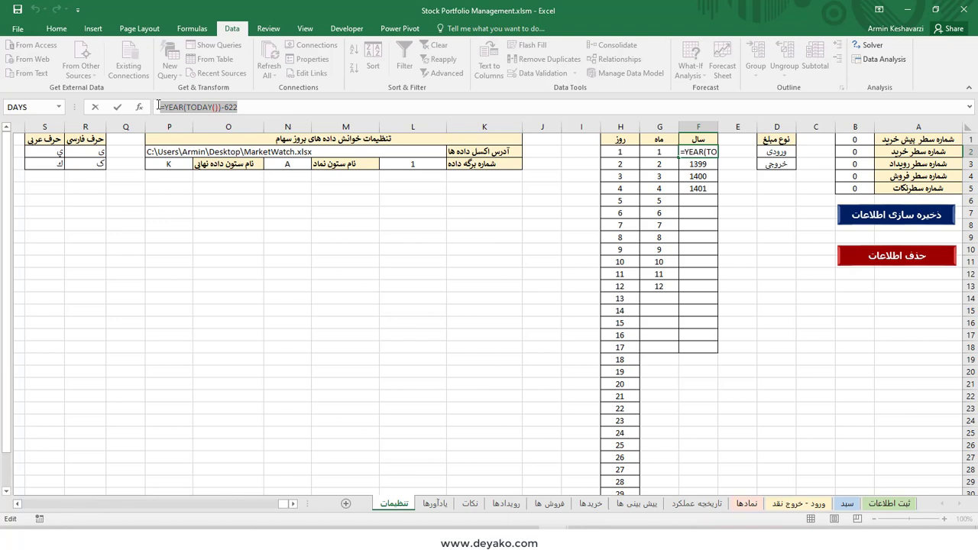
key("Return")
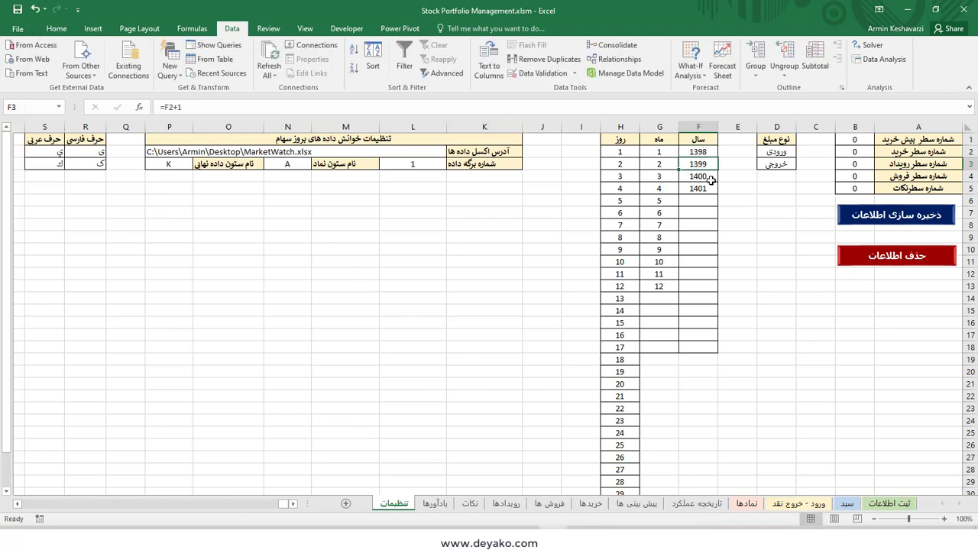
key("ctrl+v")
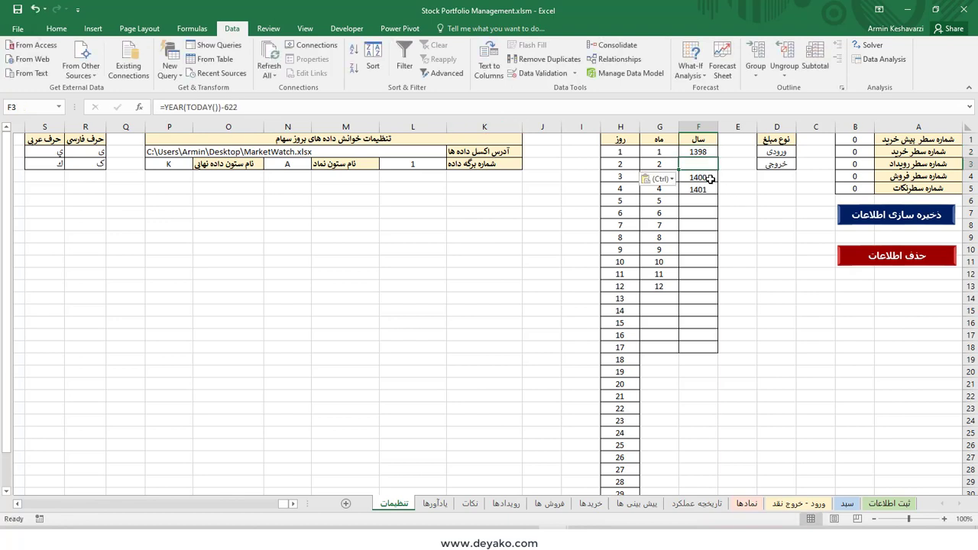
left_click(699, 153)
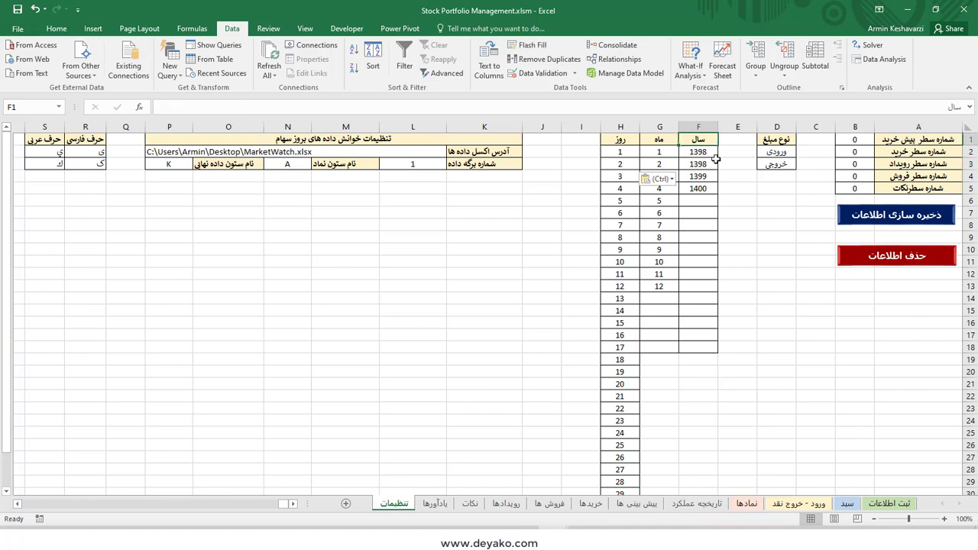
type("=")
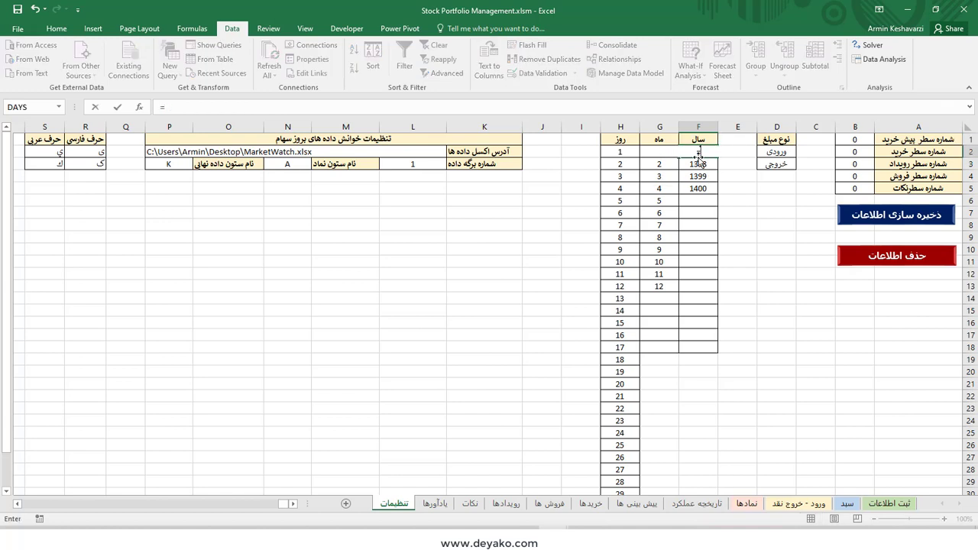
left_click(699, 164)
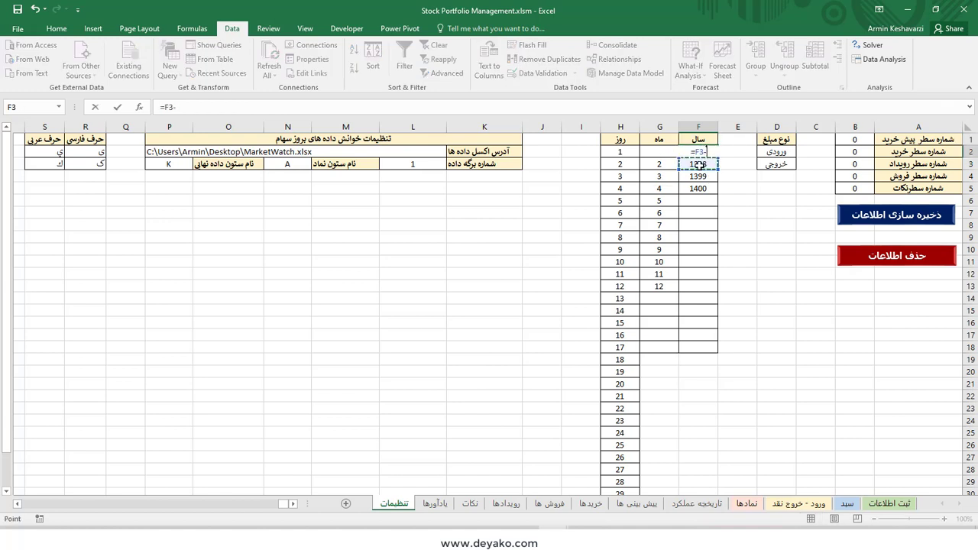
type("-1")
key("Return")
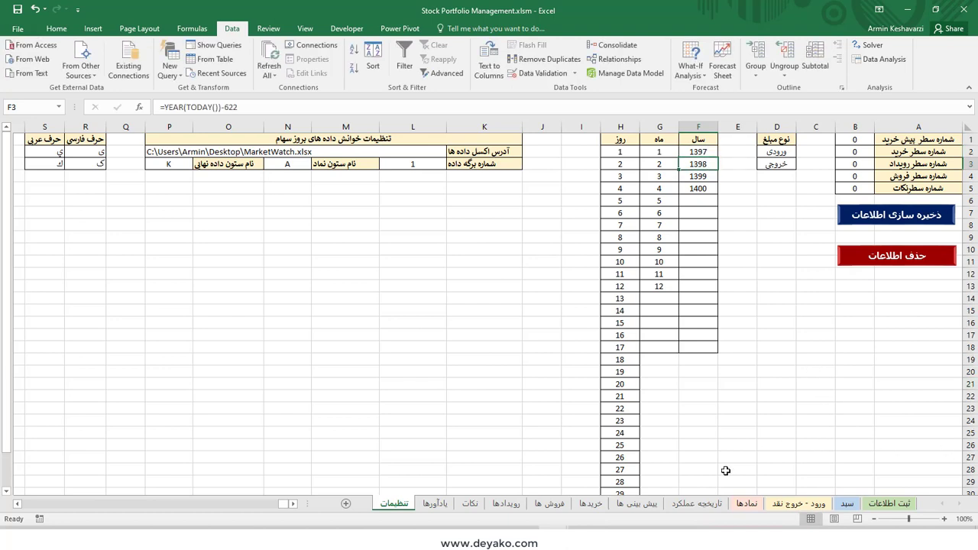
On the ثبت اطلاعات sheet, try 1397 and then 1398 as the reminder's event year.
left_click(887, 504)
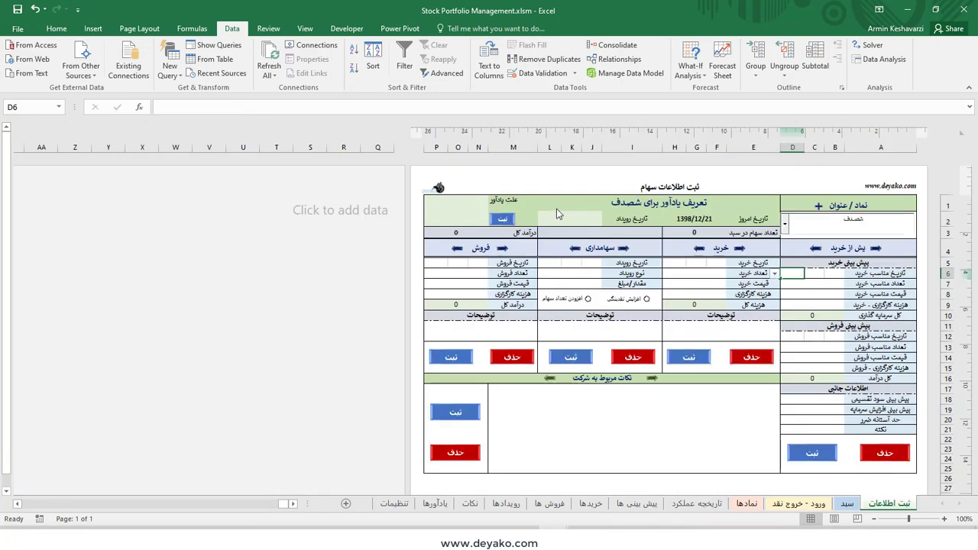
left_click(555, 221)
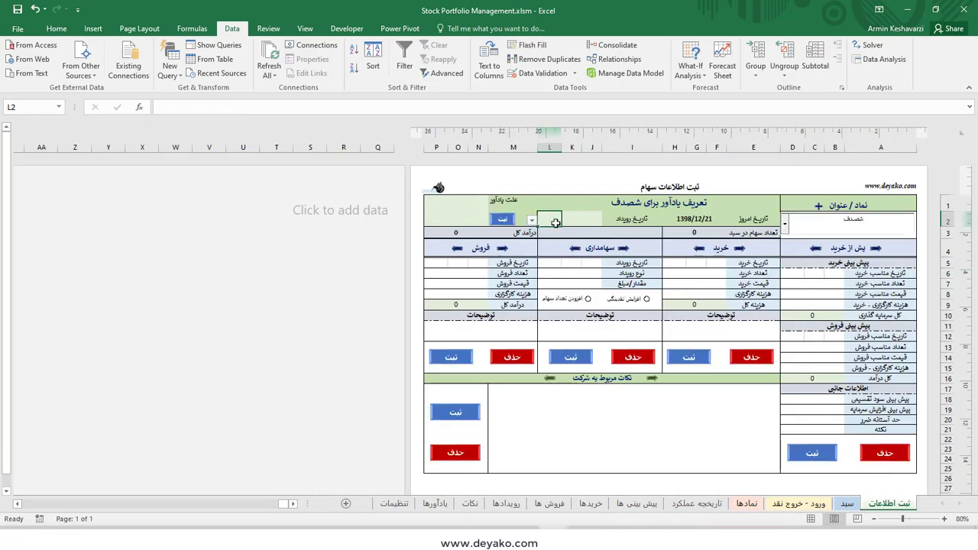
left_click(533, 221)
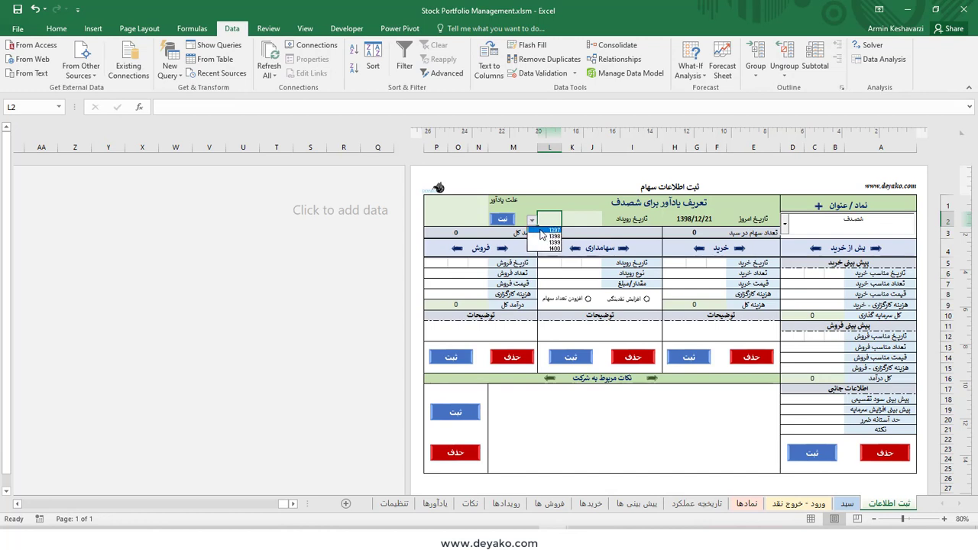
left_click(544, 231)
left_click(547, 236)
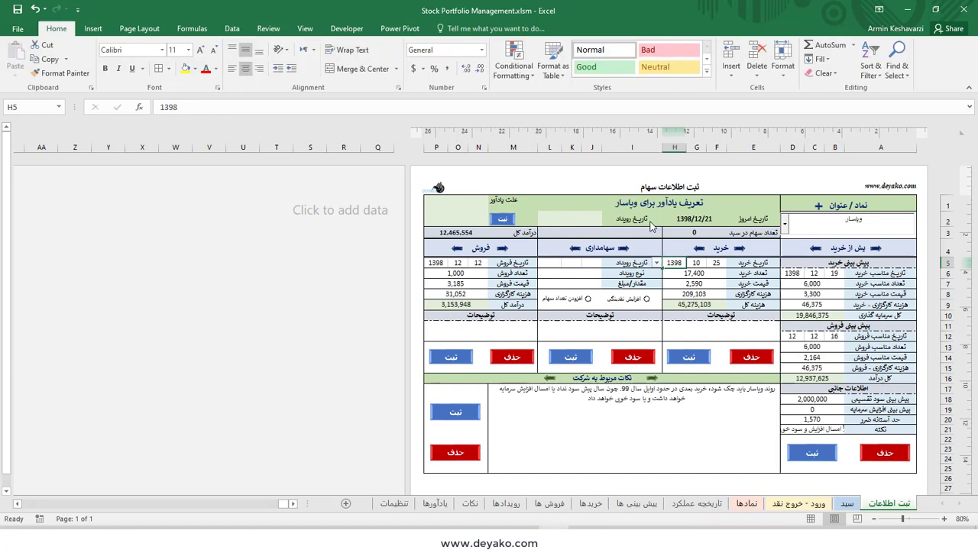
left_click(694, 219)
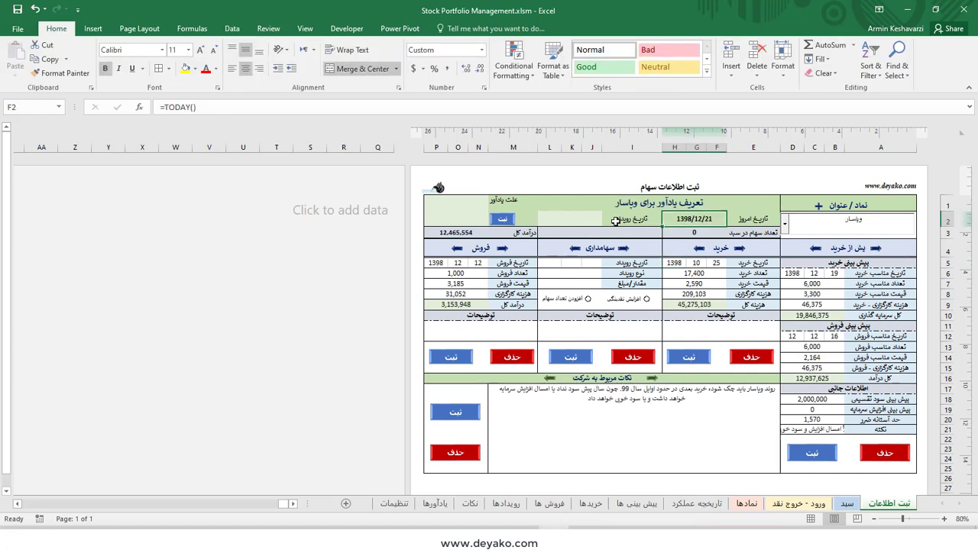
Set the reminder's event day to 4.
left_click(641, 220)
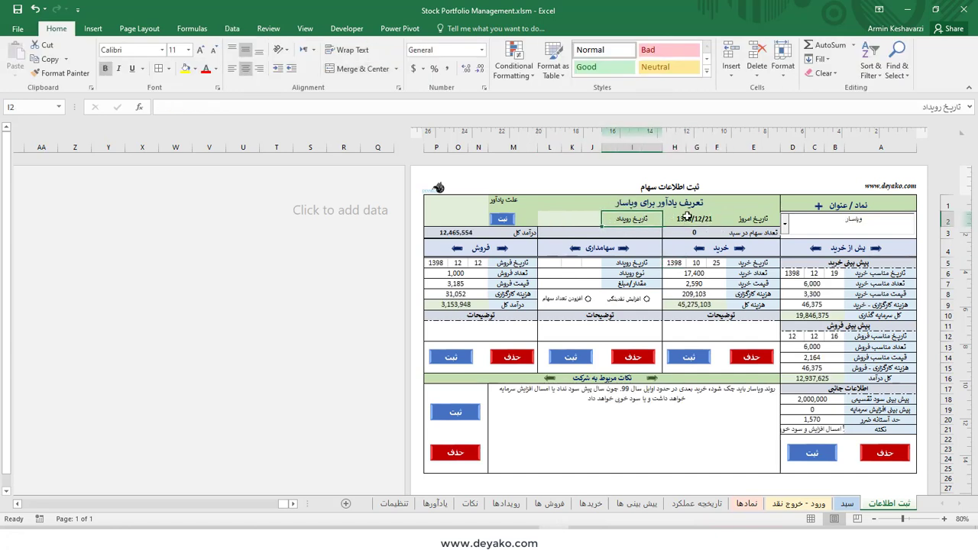
left_click(590, 222)
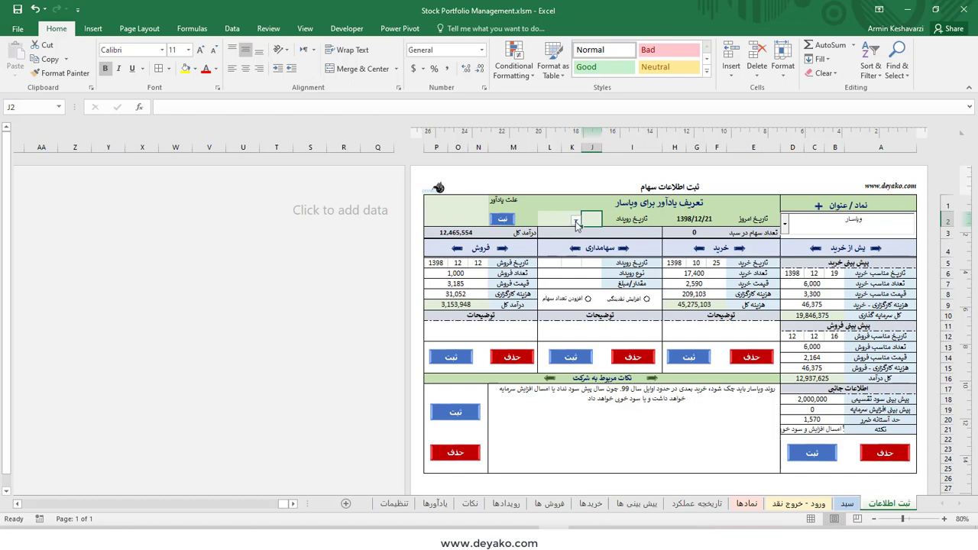
left_click(578, 226)
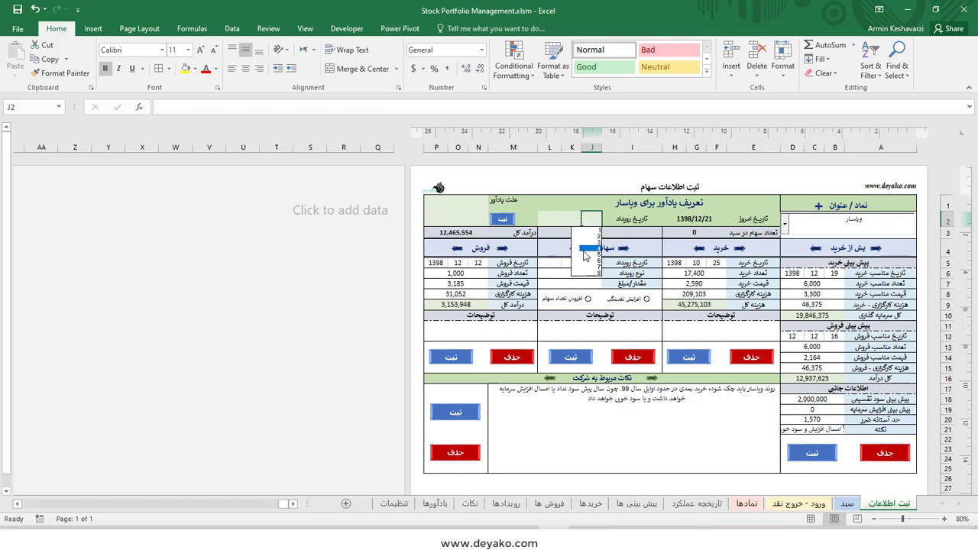
left_click(585, 249)
Set the event month to 2 and the event year to 1399.
left_click(570, 222)
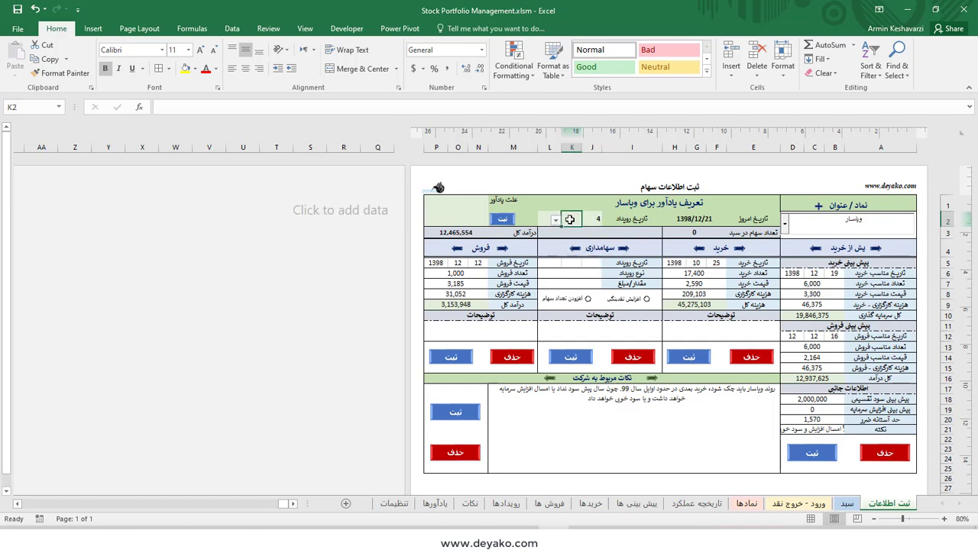
left_click(554, 221)
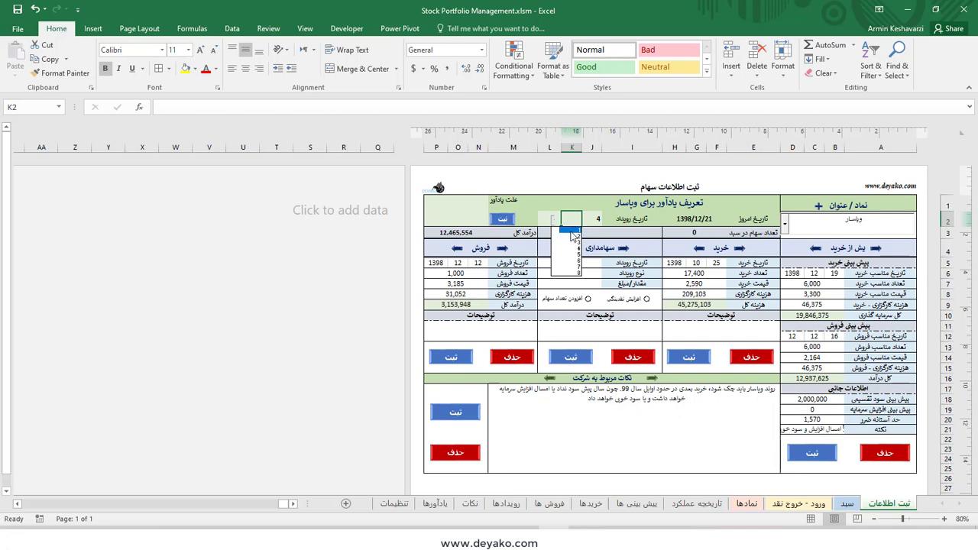
left_click(572, 236)
left_click(551, 219)
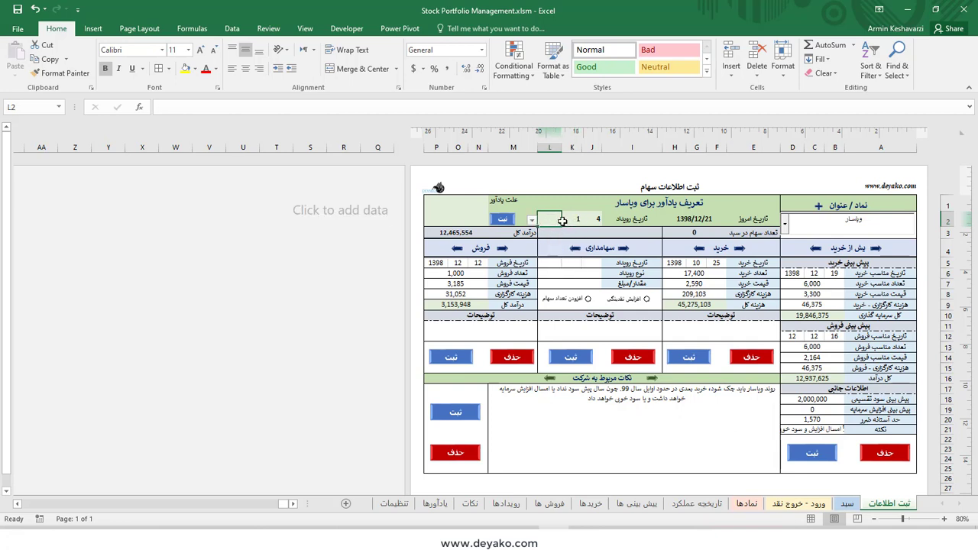
left_click(567, 221)
left_click(554, 219)
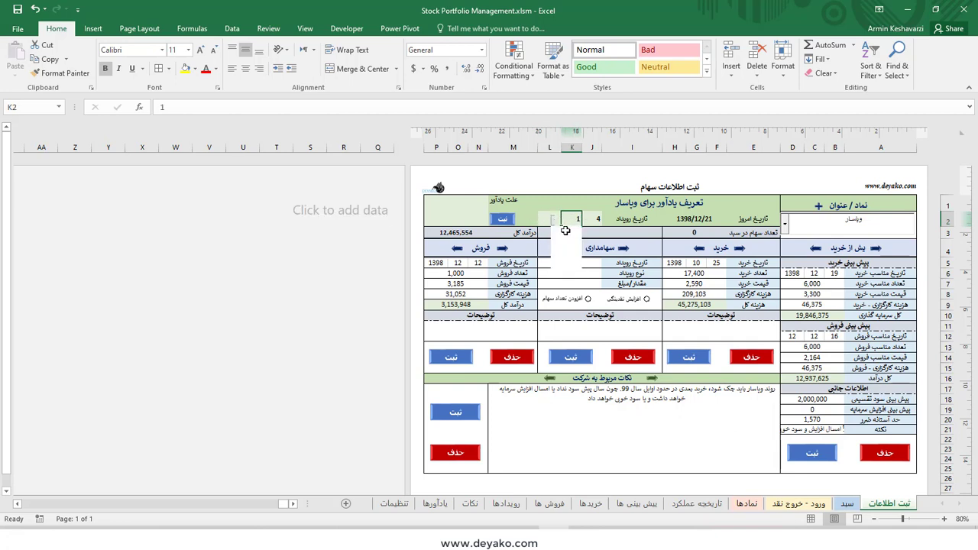
left_click(568, 236)
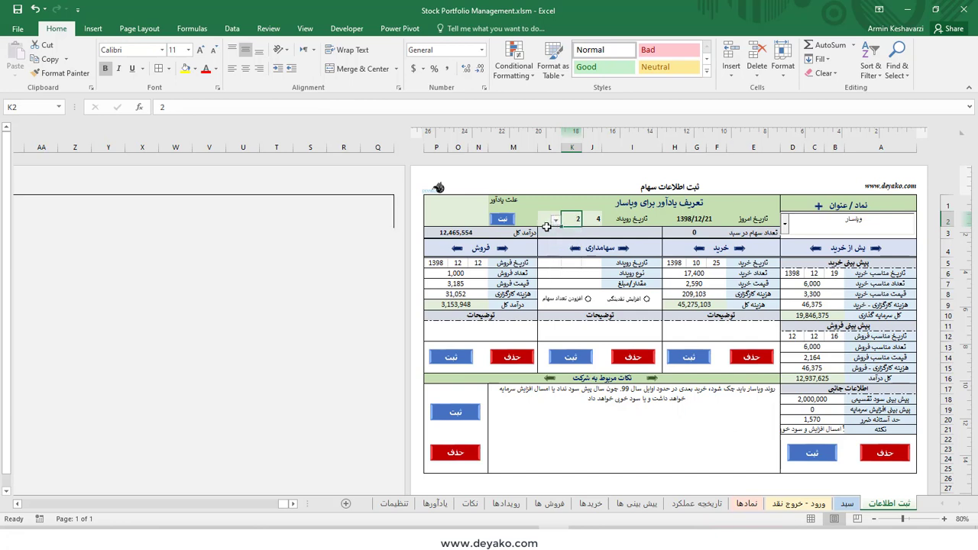
left_click(541, 221)
left_click(532, 222)
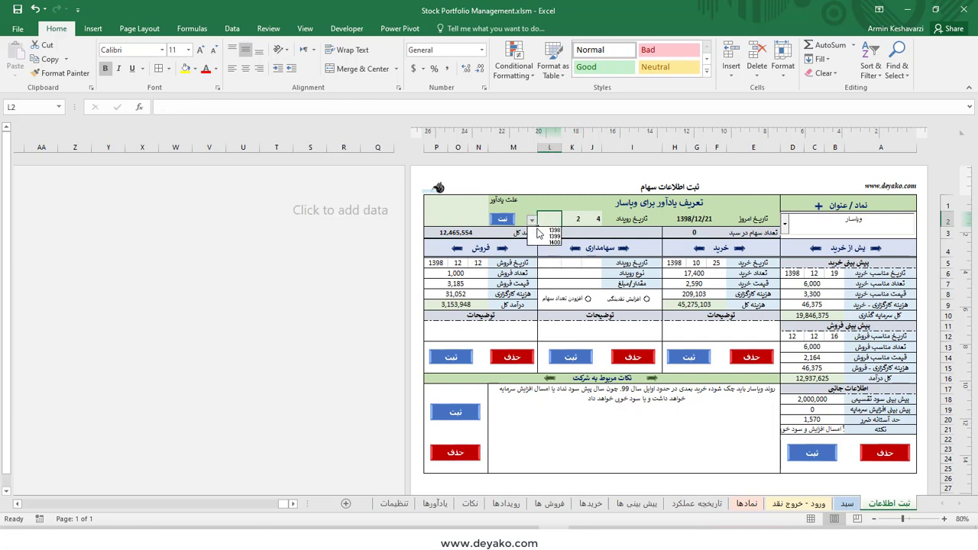
left_click(544, 235)
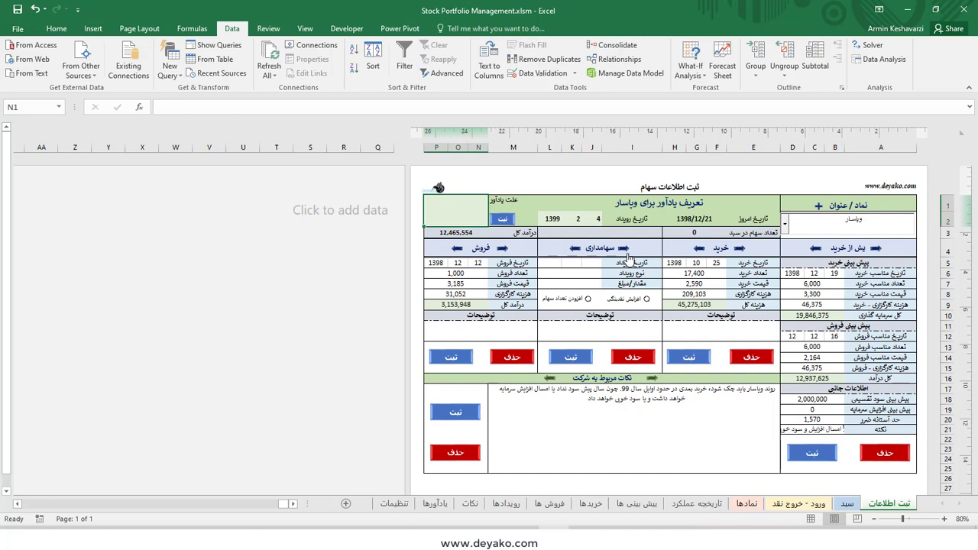
Enter reason 'مجموع عمومی می خواهم شرکت', change the event day to 3, and register the reminder.
type("مجموع عمومی م")
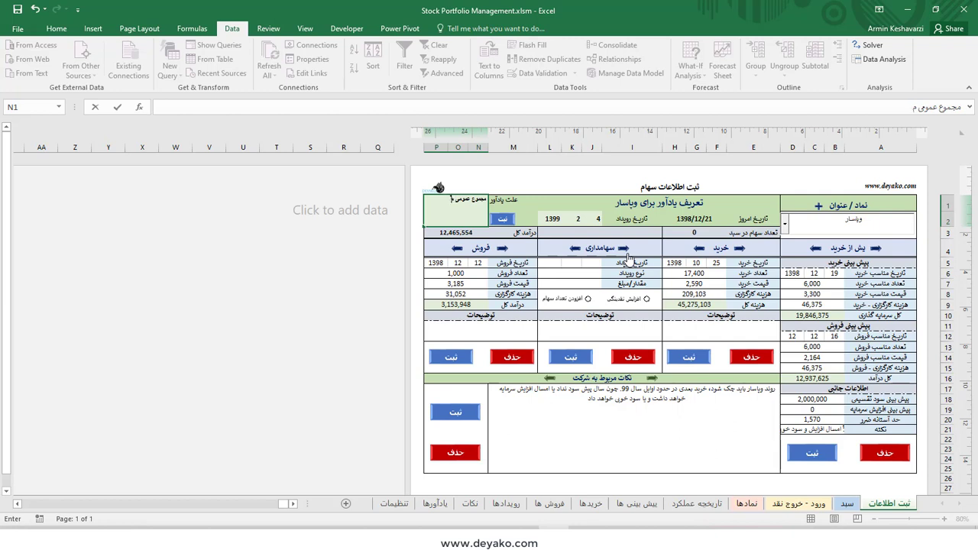
type("ی خواهم")
type(" شرکت کنم")
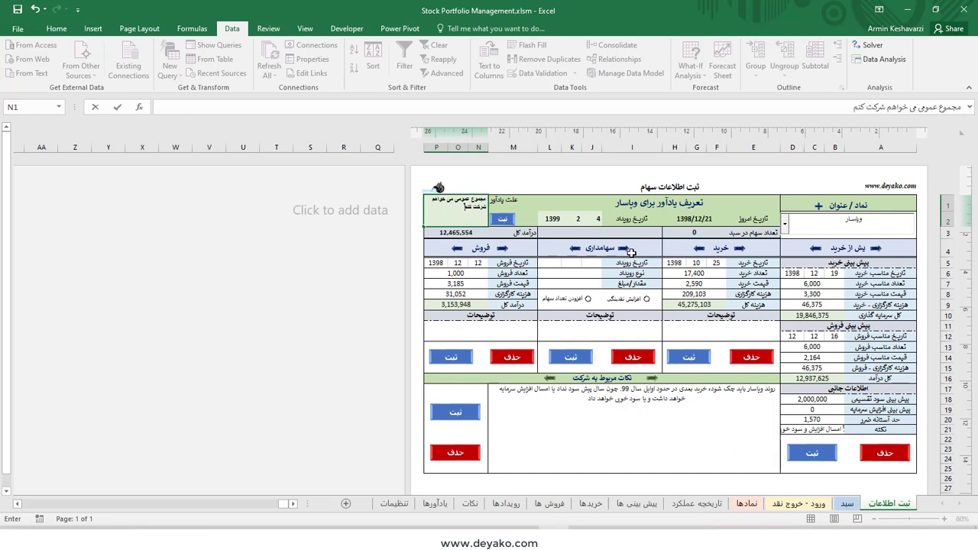
left_click(573, 221)
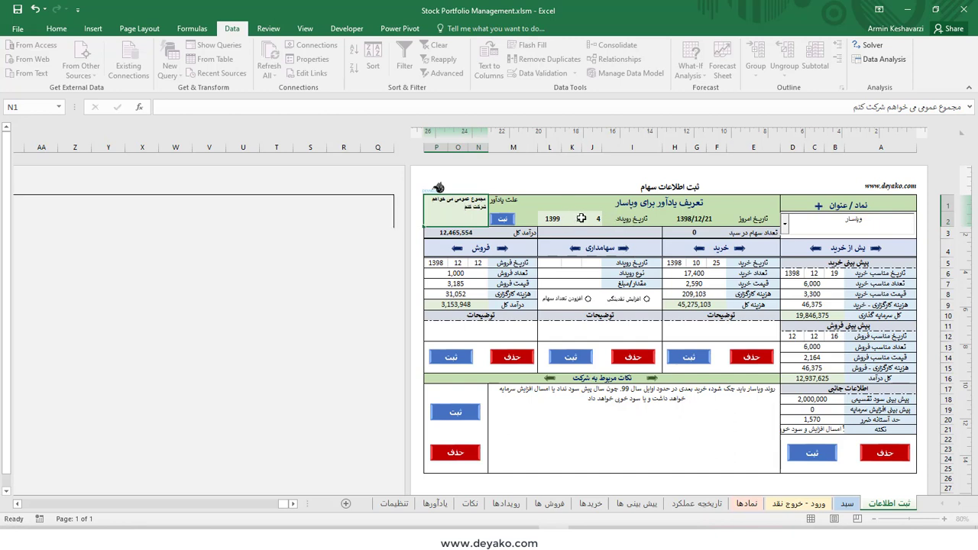
left_click(587, 219)
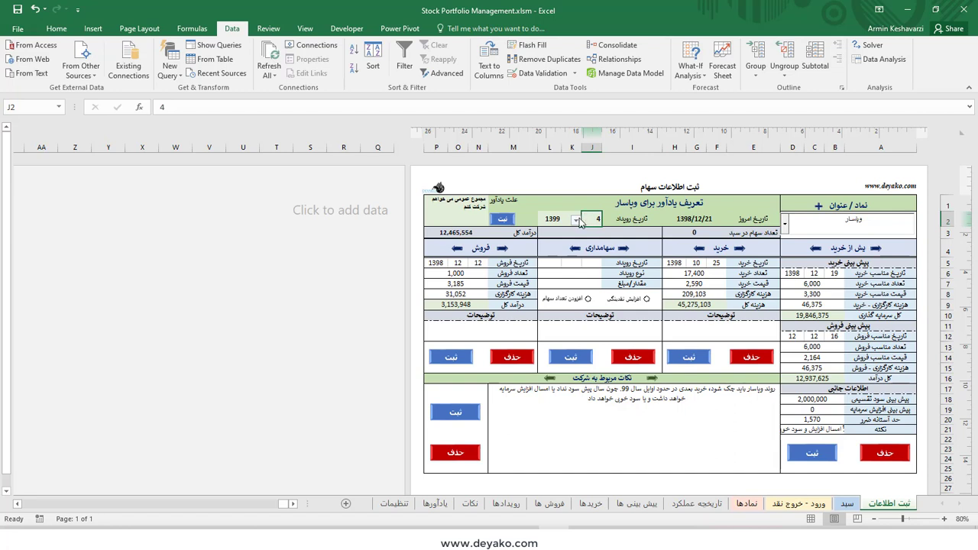
left_click(576, 221)
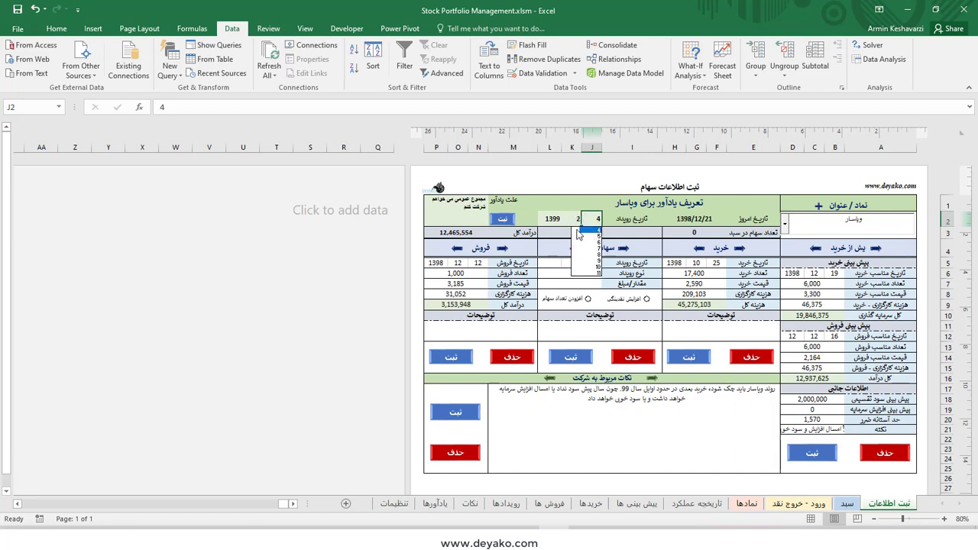
scroll(593, 237, "up", 1)
left_click(595, 236)
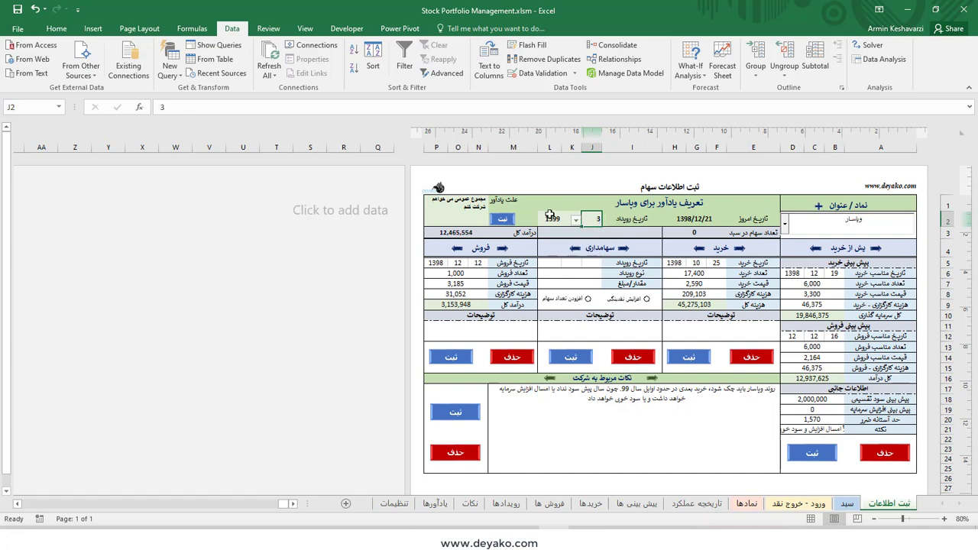
left_click(565, 218)
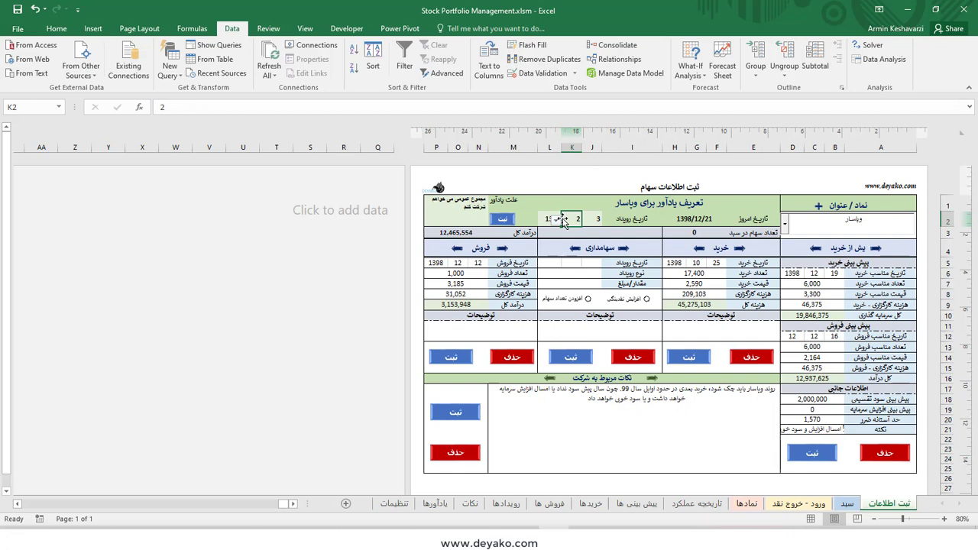
left_click(511, 219)
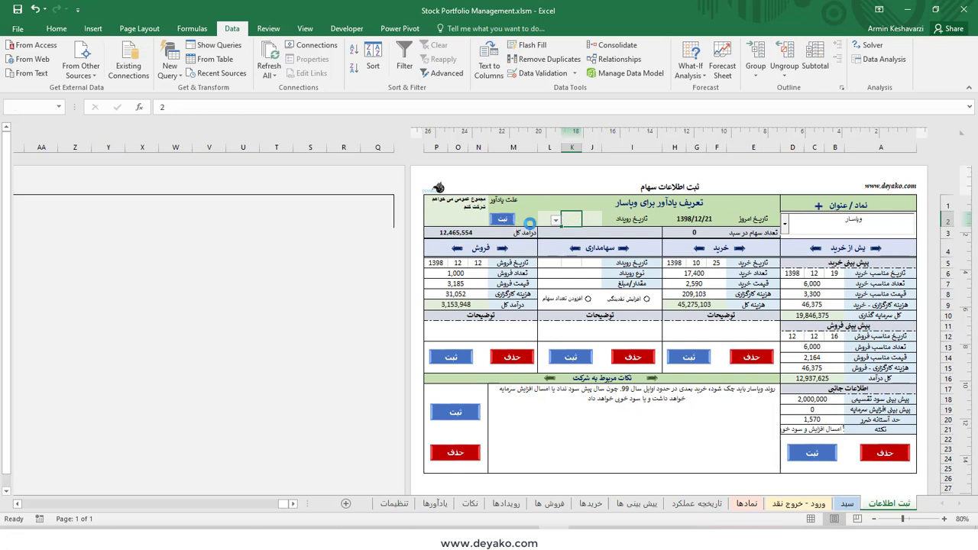
Dismiss the saved message and inspect the shares-held and total income formulas.
left_click(507, 306)
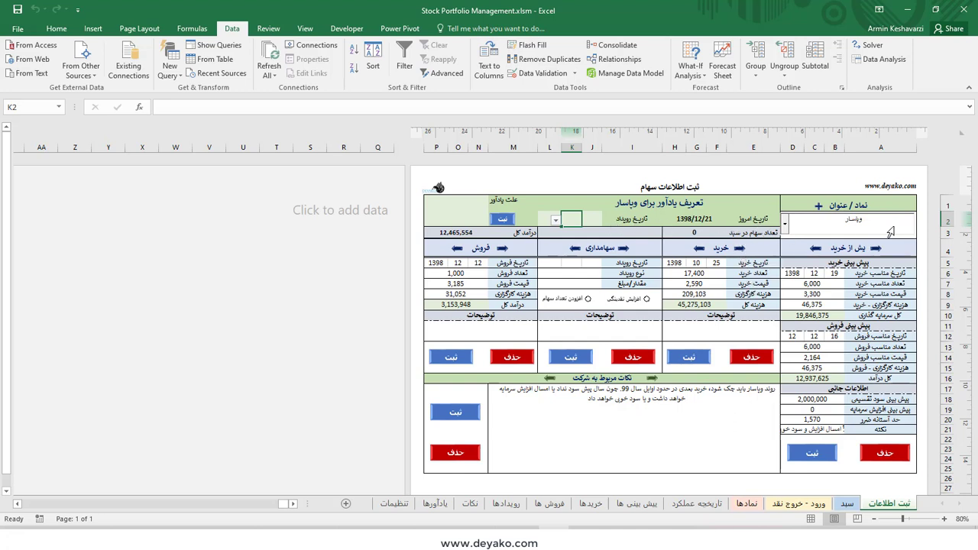
left_click(716, 232)
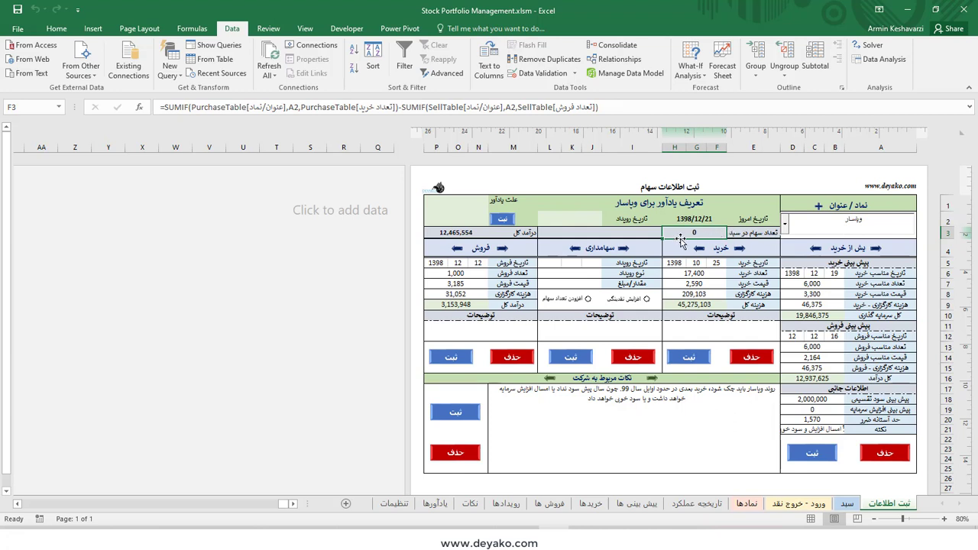
left_click(451, 232)
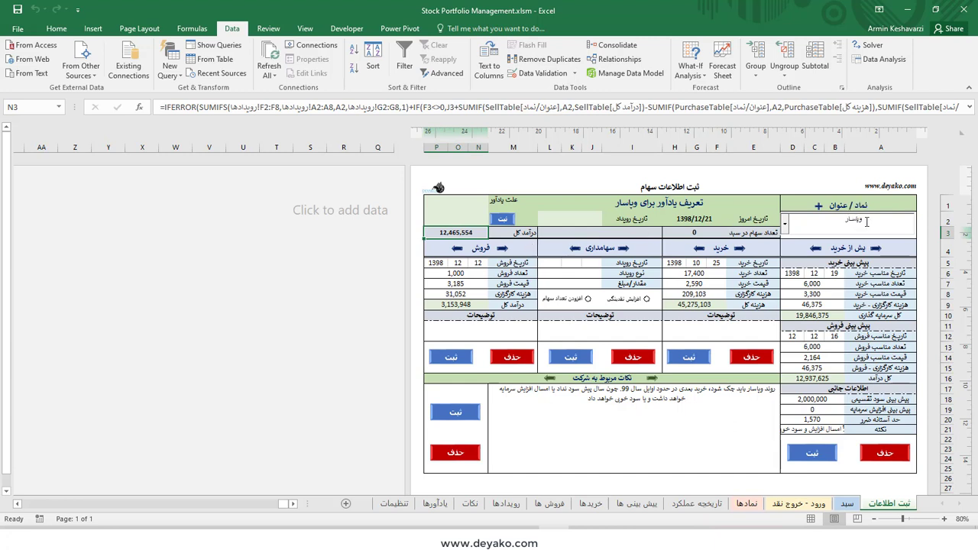
left_click(716, 233)
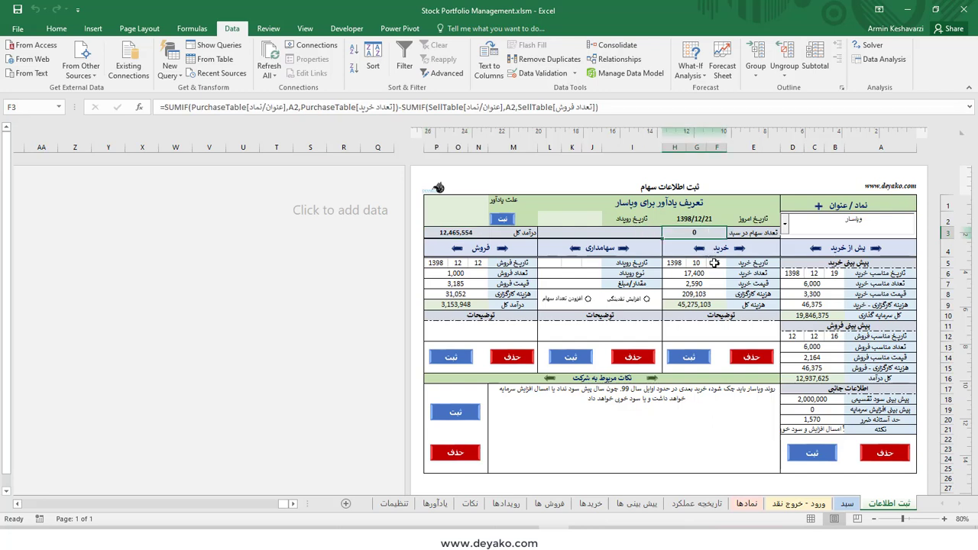
Load کویر into the form and review its shares-held, amount-paid and total income formulas.
left_click(786, 229)
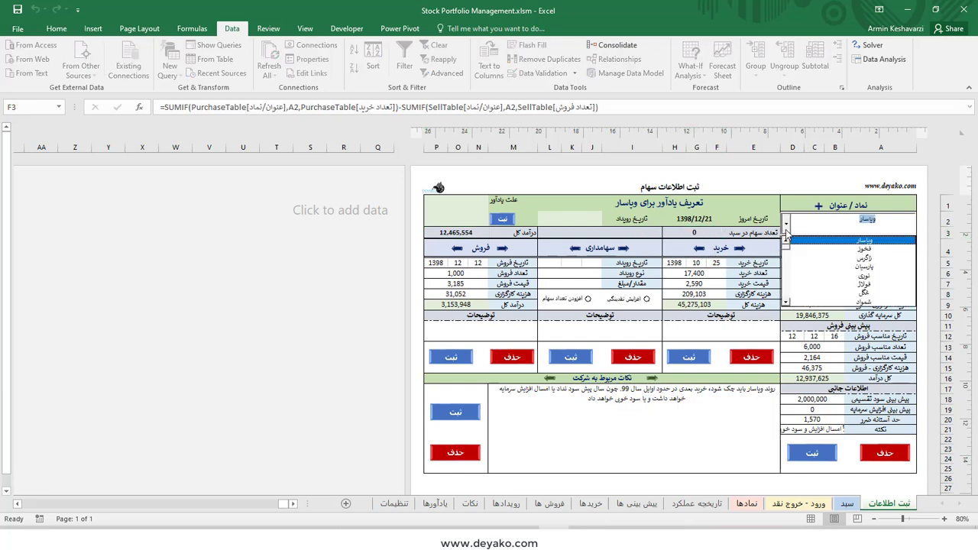
left_click(808, 225)
type("ک")
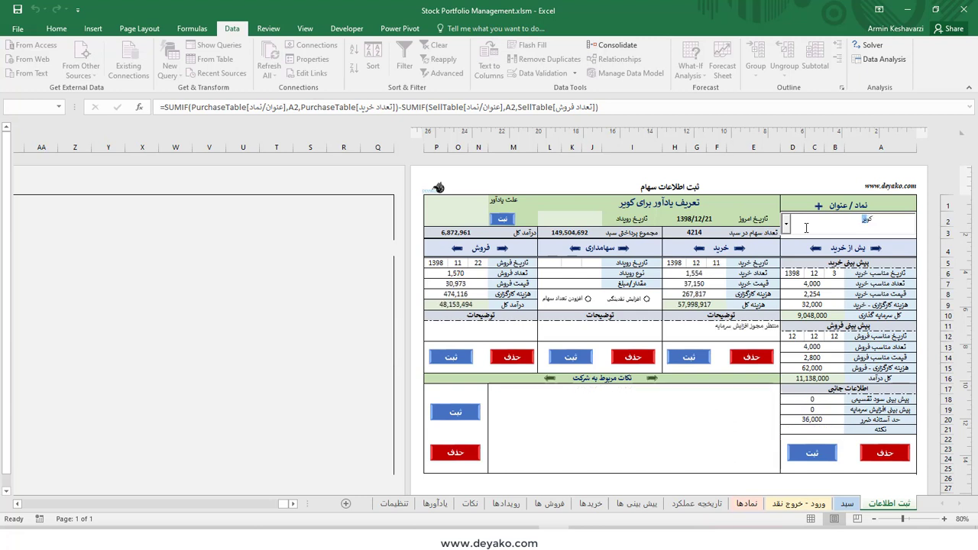
left_click(730, 273)
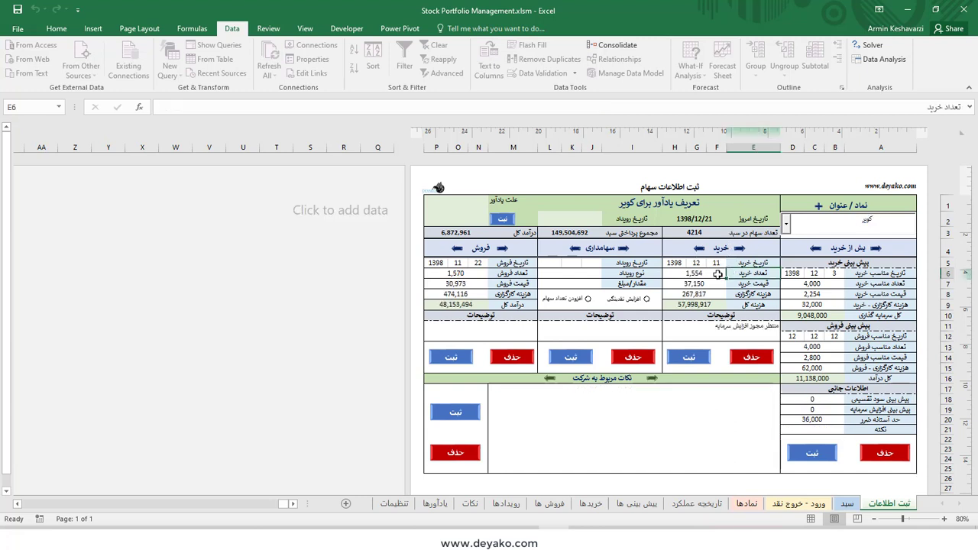
left_click(698, 236)
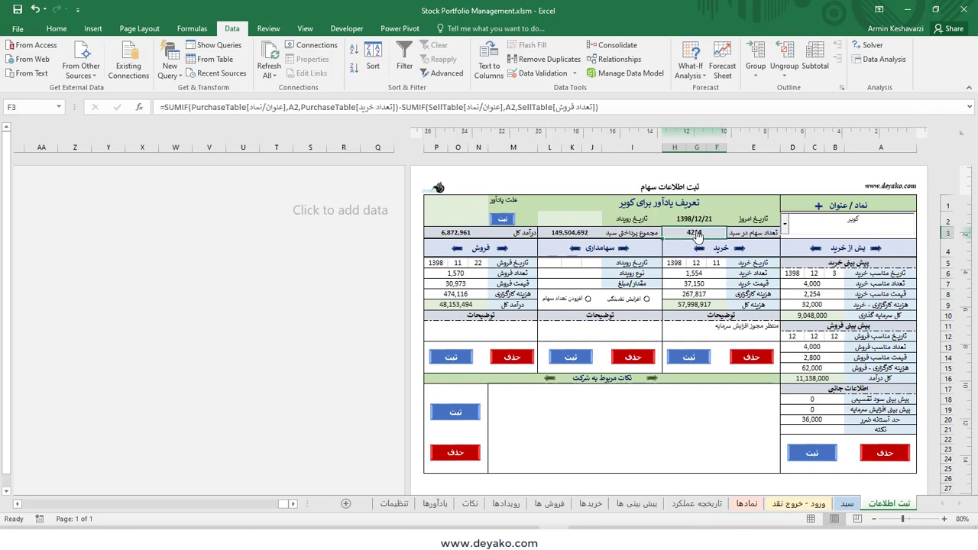
left_click(575, 234)
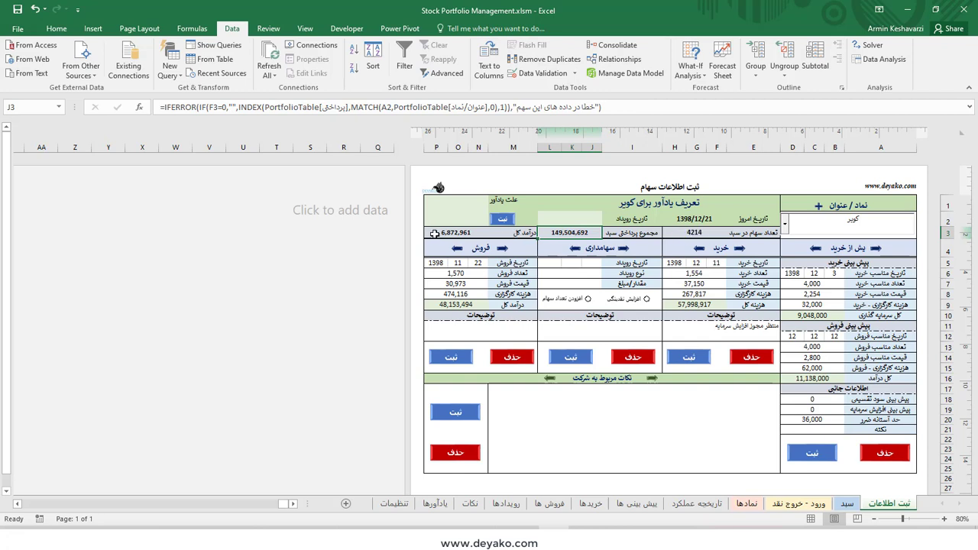
left_click(447, 233)
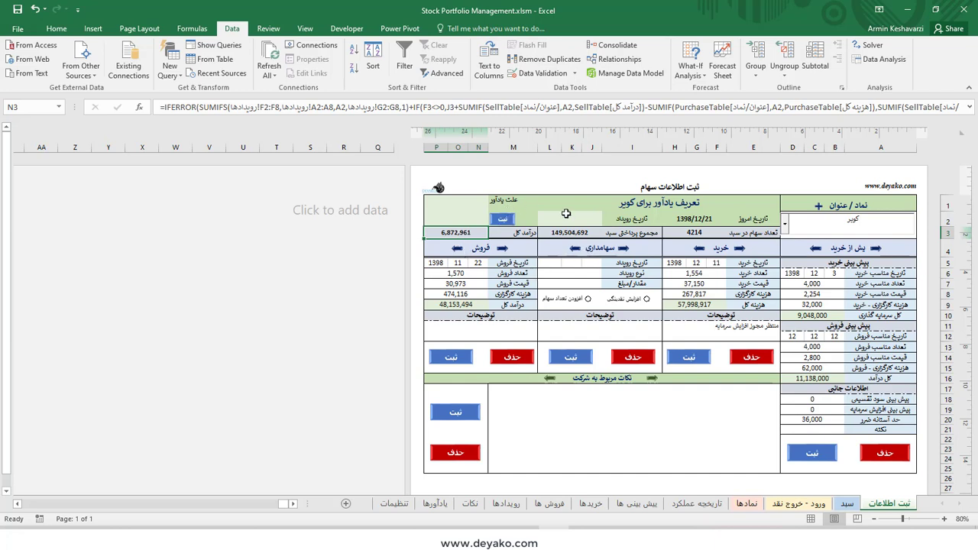
left_click(696, 231)
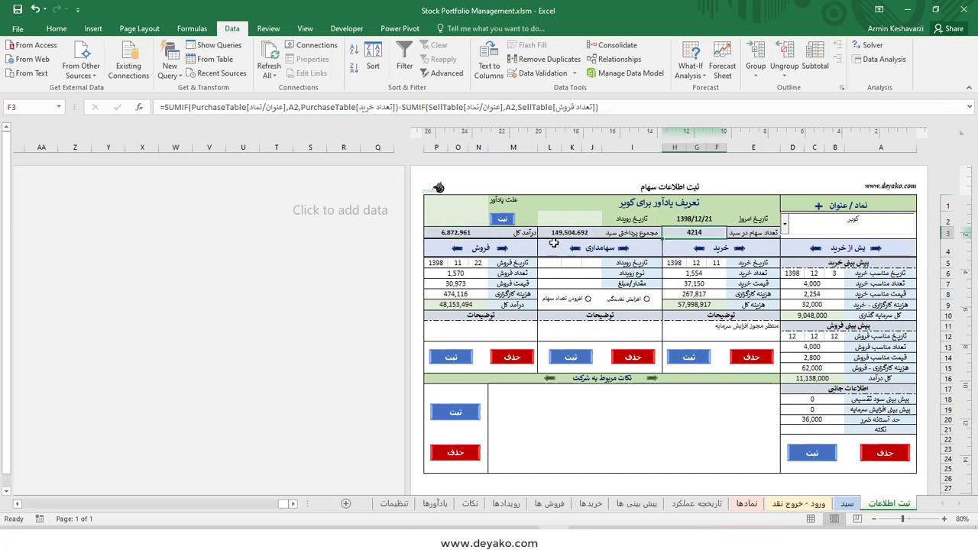
left_click(451, 232)
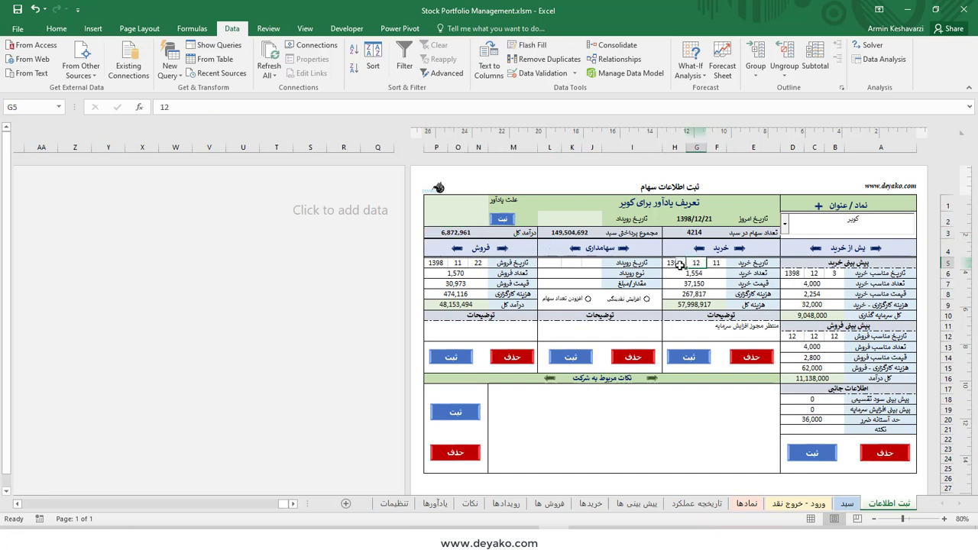
Enter =12+35+65+75 (187) as the purchase brokerage fee, making the purchase total 57,731,287.
left_click(684, 282)
left_click(680, 304)
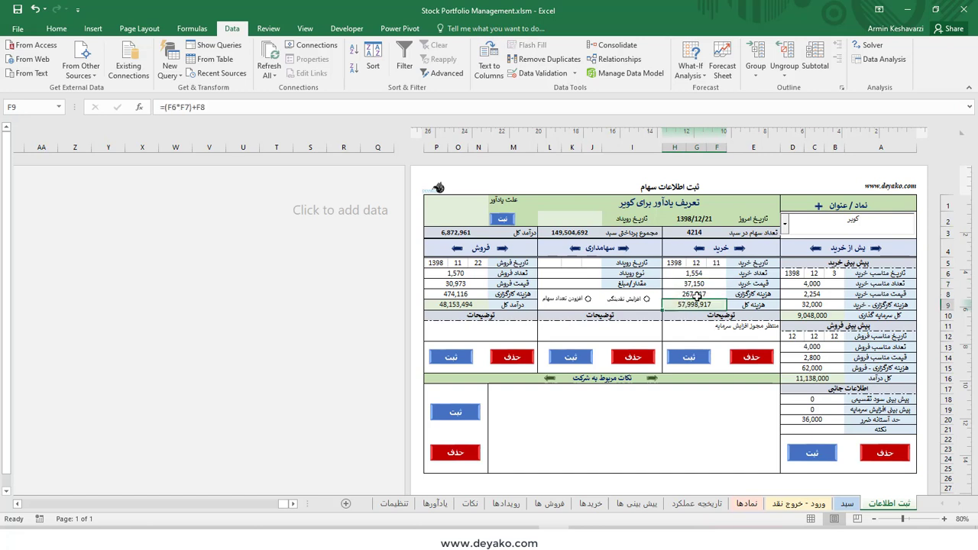
left_click(702, 295)
left_click(707, 305)
left_click(193, 107)
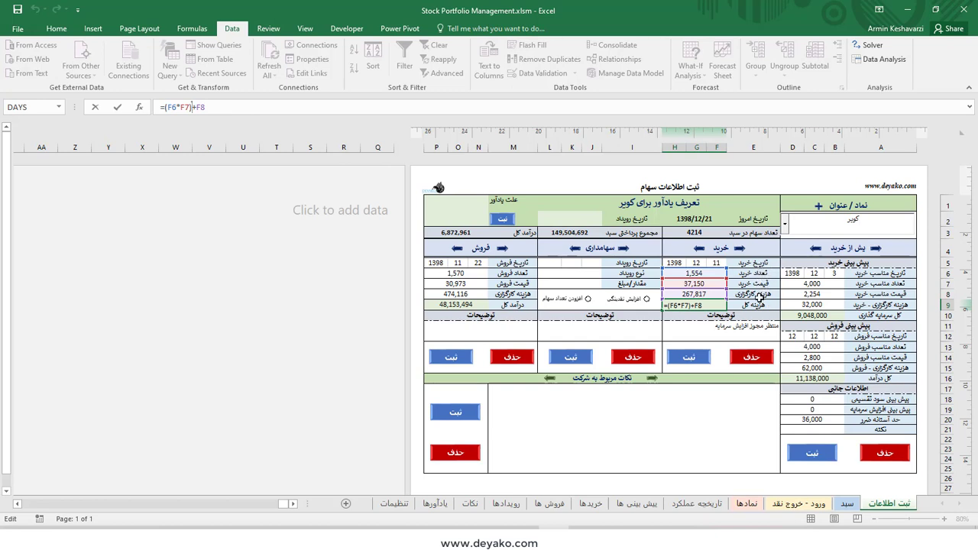
key("Return")
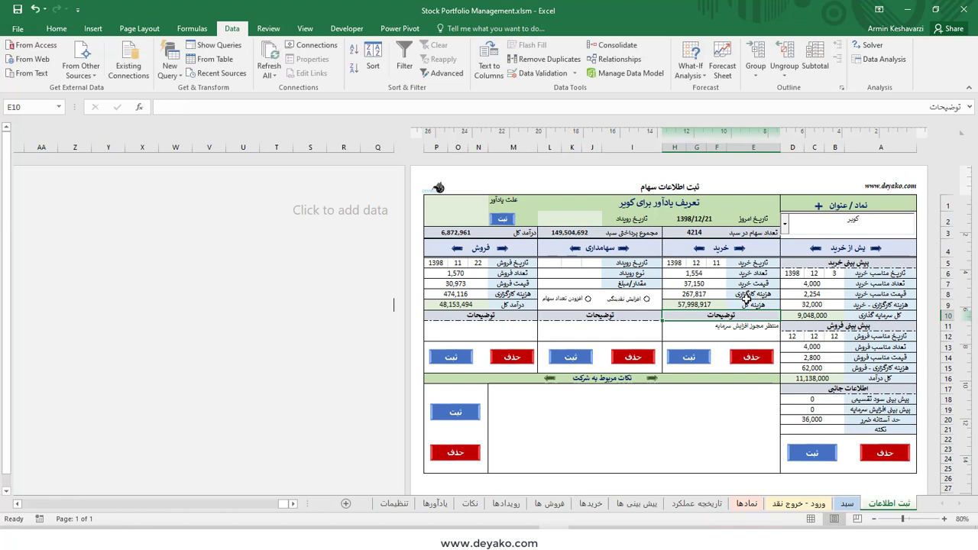
left_click(709, 295)
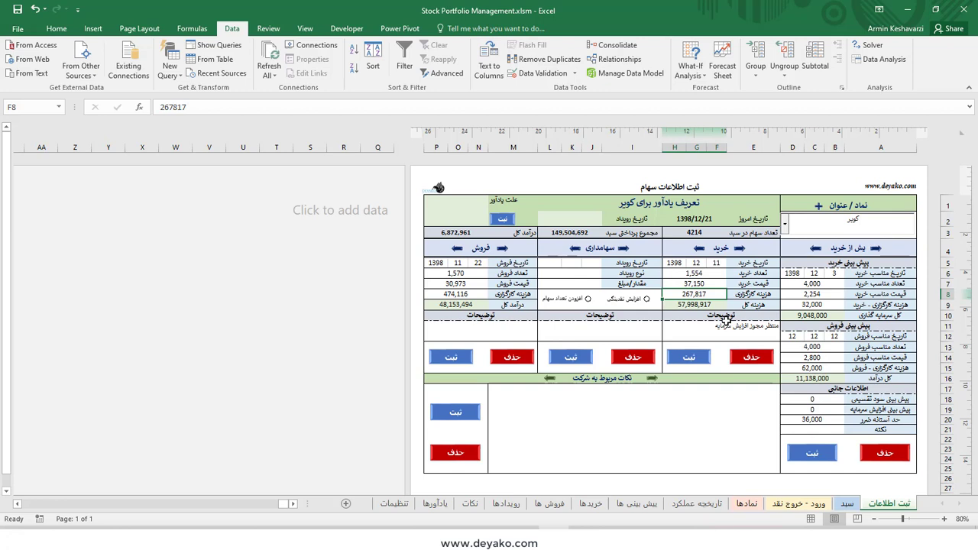
type("=")
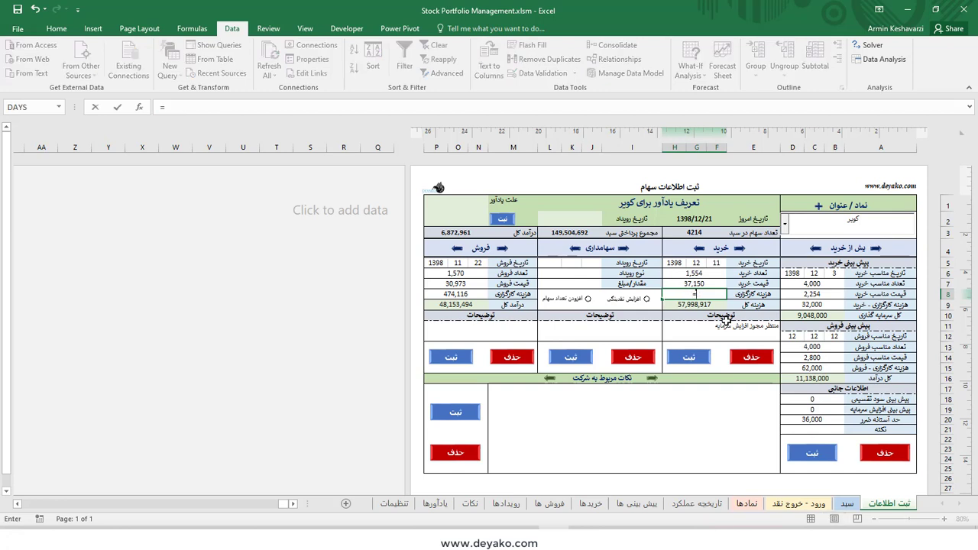
type("12+35+65")
type("+75")
key("Return")
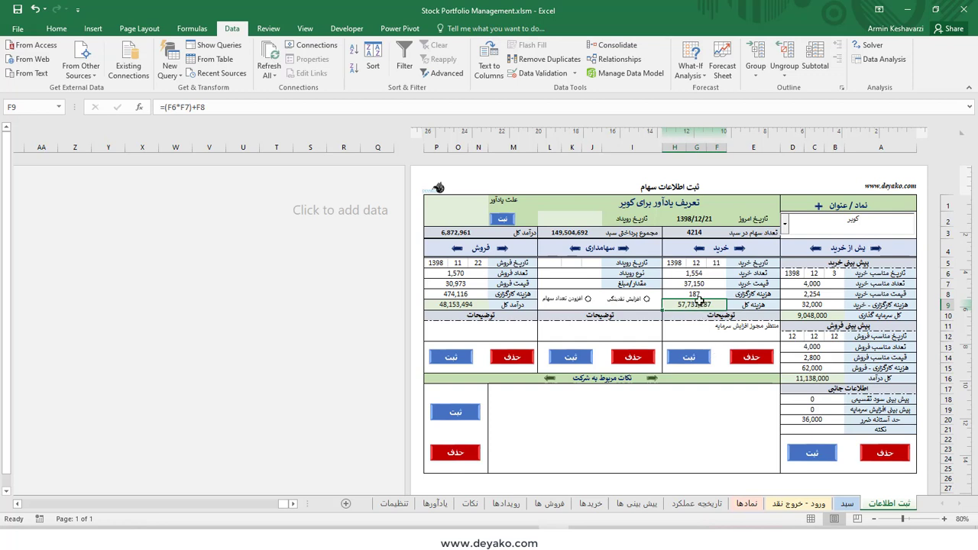
left_click(697, 294)
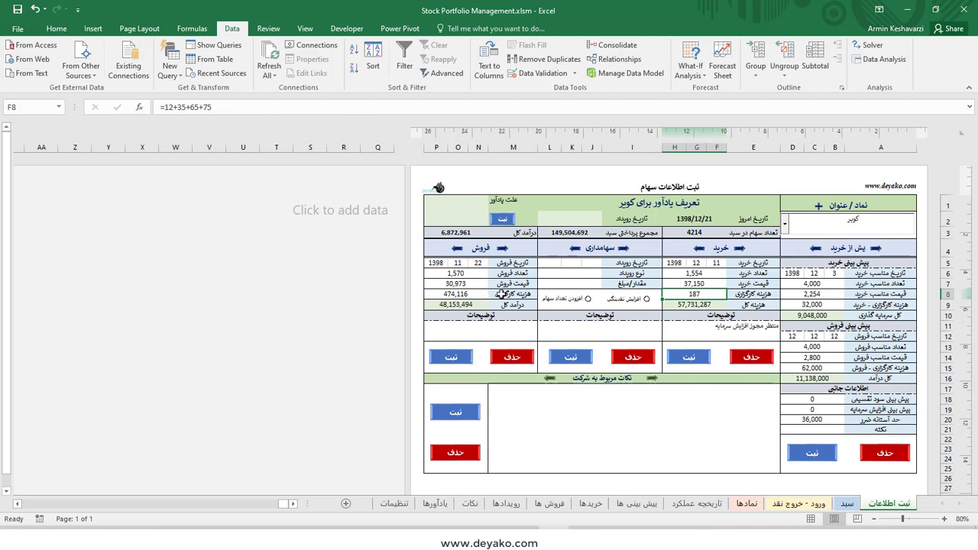
Set the shareholding event date to day 3, month 3, year 1399.
left_click(593, 265)
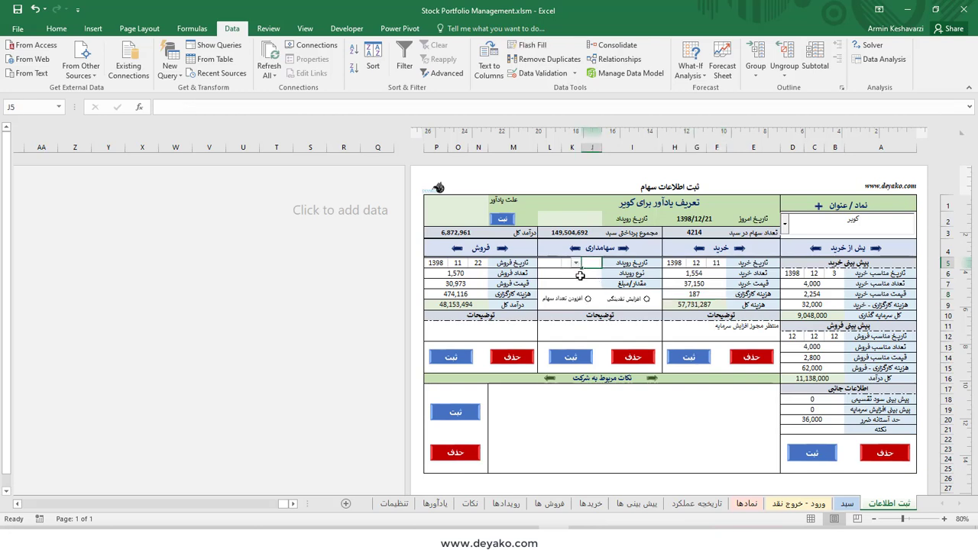
left_click(580, 276)
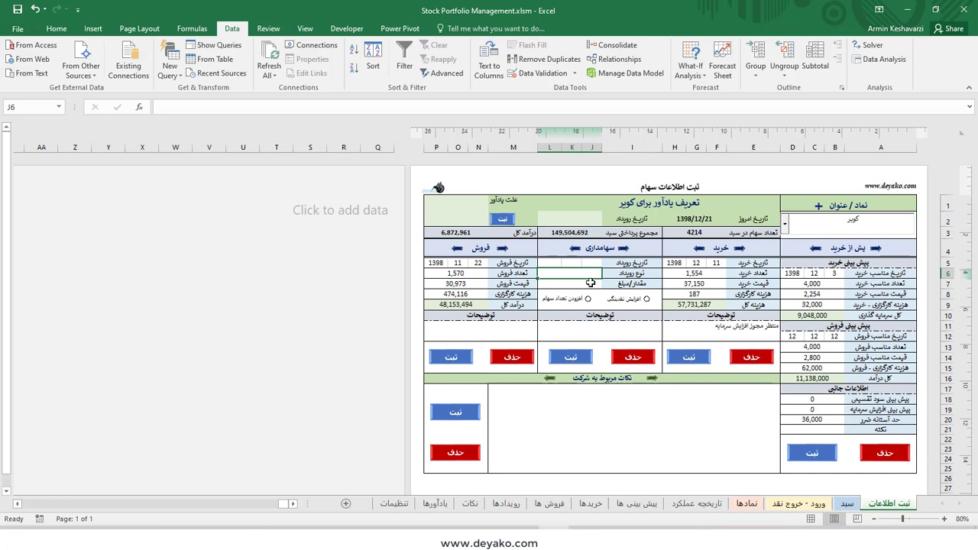
left_click(577, 265)
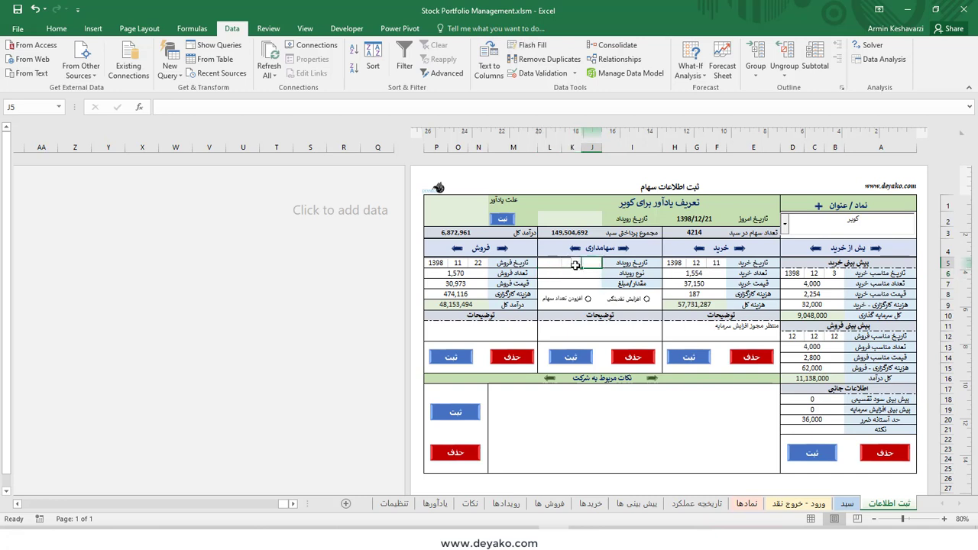
left_click(585, 289)
left_click(567, 267)
left_click(556, 263)
left_click(568, 289)
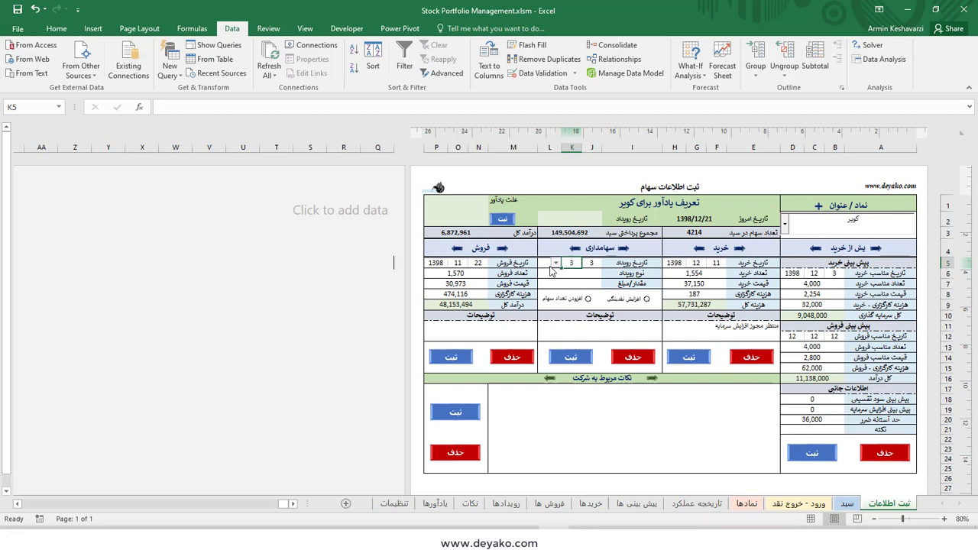
left_click(545, 263)
left_click(535, 263)
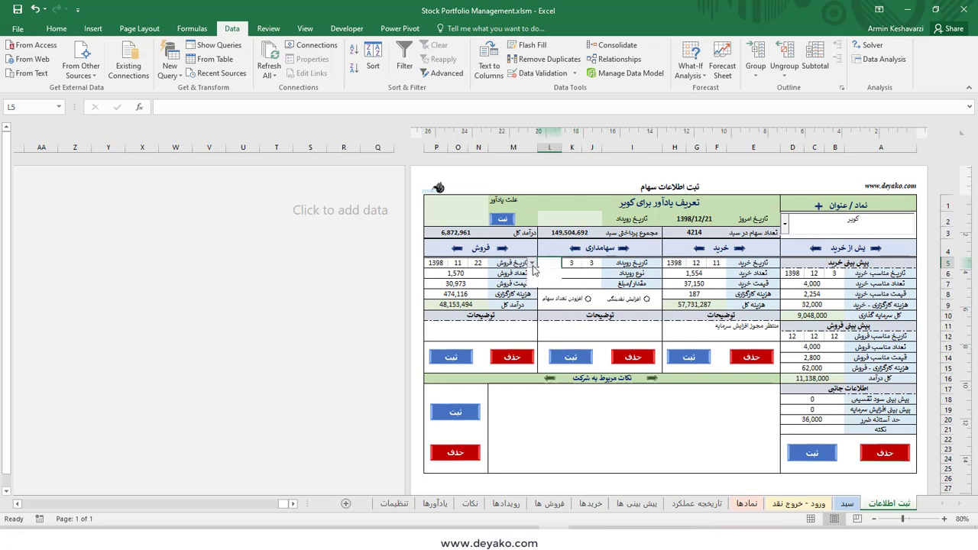
left_click(547, 283)
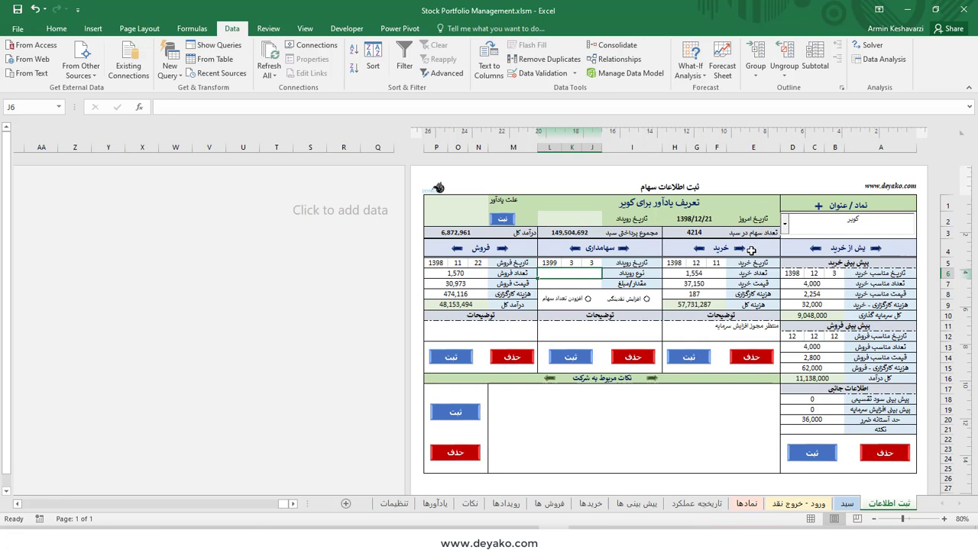
Enter event type 'سود نقدی مجمع عمومی' with amount 5300.
type("سود نق")
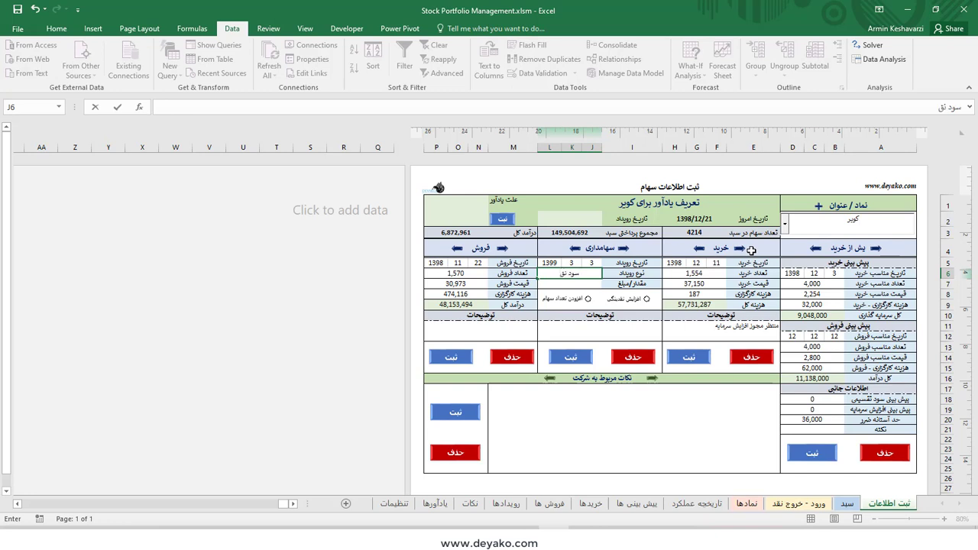
type("دی مج")
type("مع عمومی")
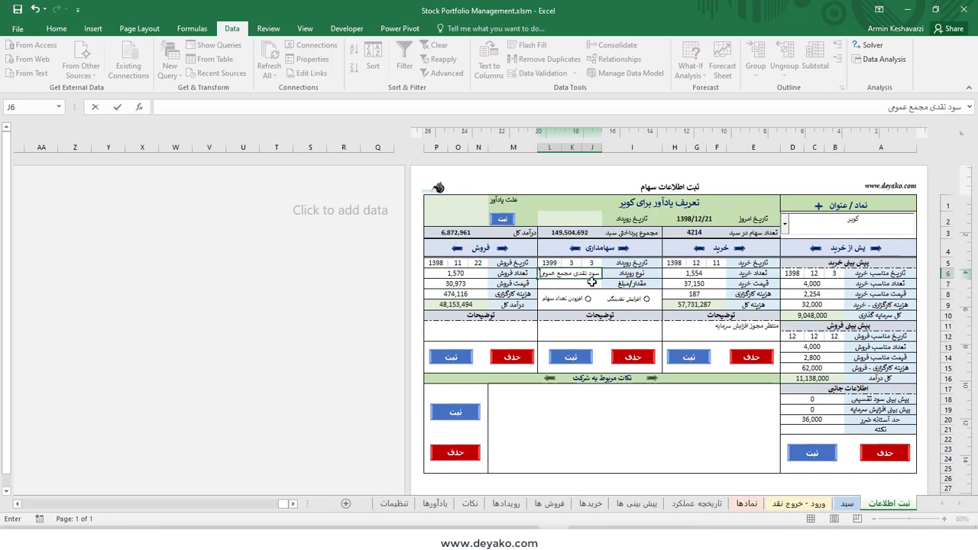
key("Return")
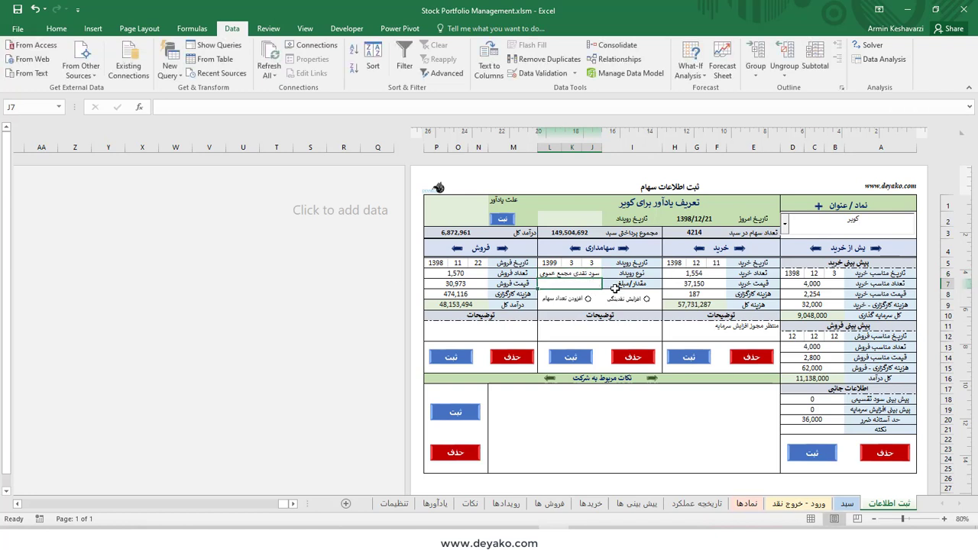
type("53")
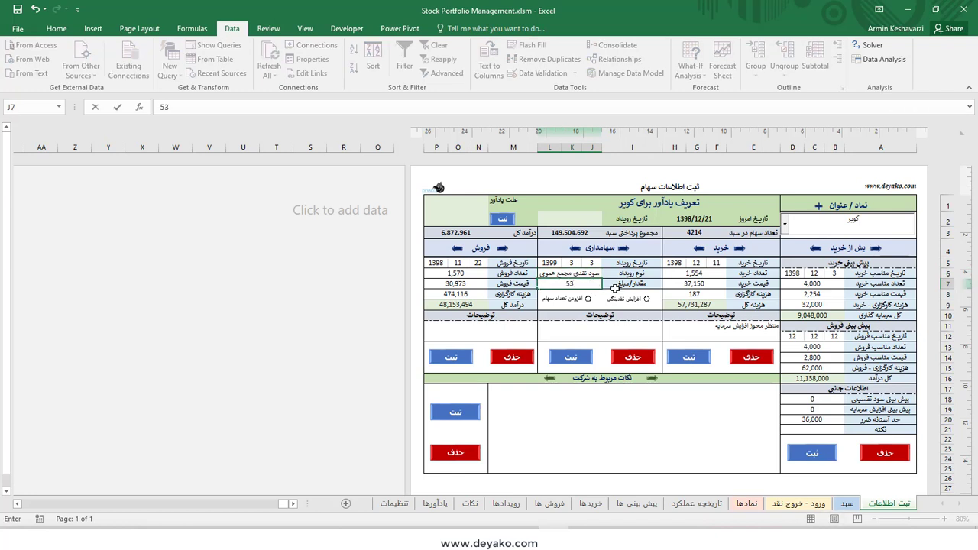
type("0000")
left_click(621, 284)
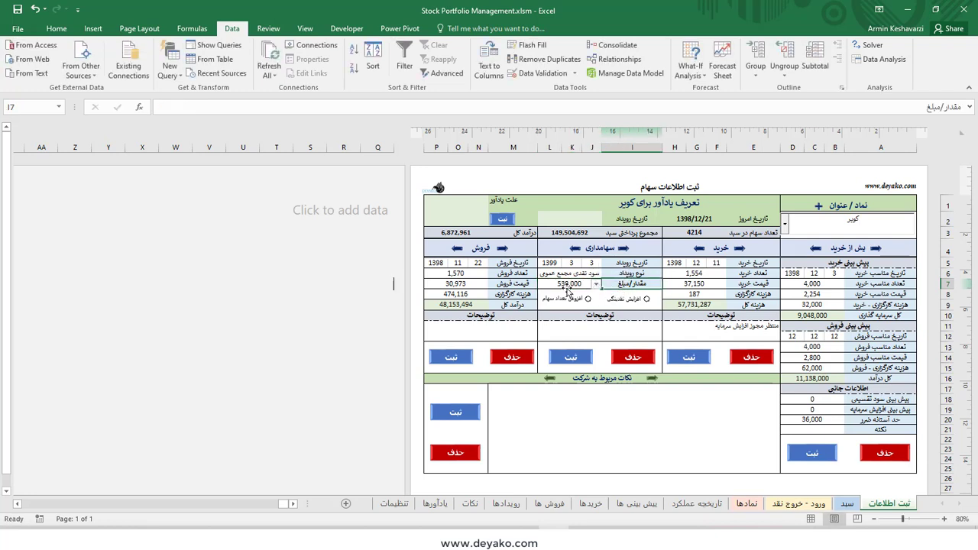
left_click(572, 285)
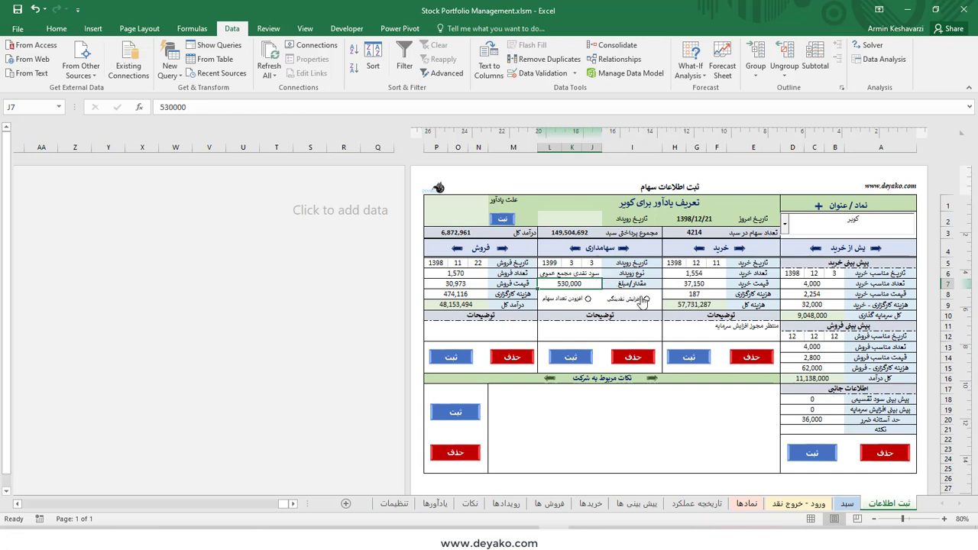
left_click(639, 334)
left_click(633, 284)
Choose the share-increase option and change the event type to 'از محل انباشته'.
left_click(579, 283)
left_click(599, 272)
left_click(588, 298)
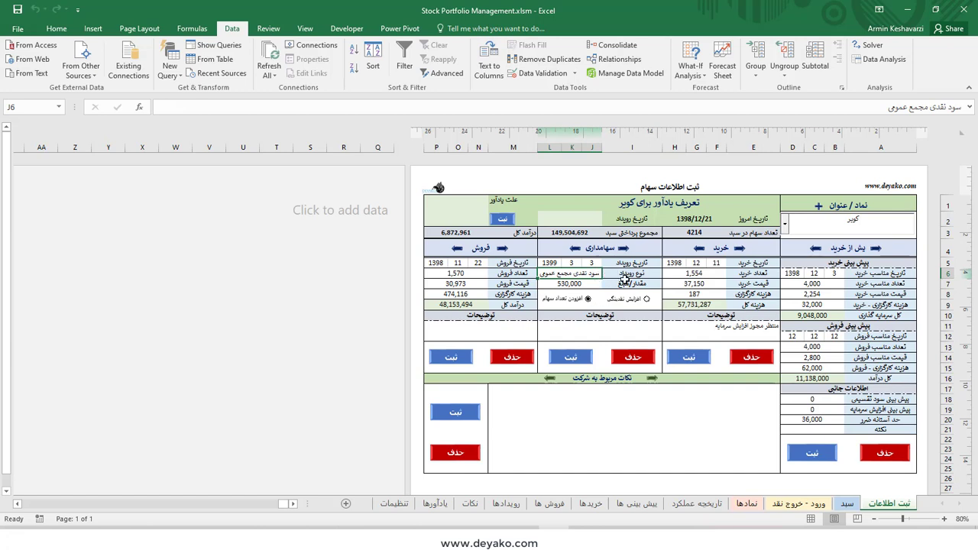
type("افزای")
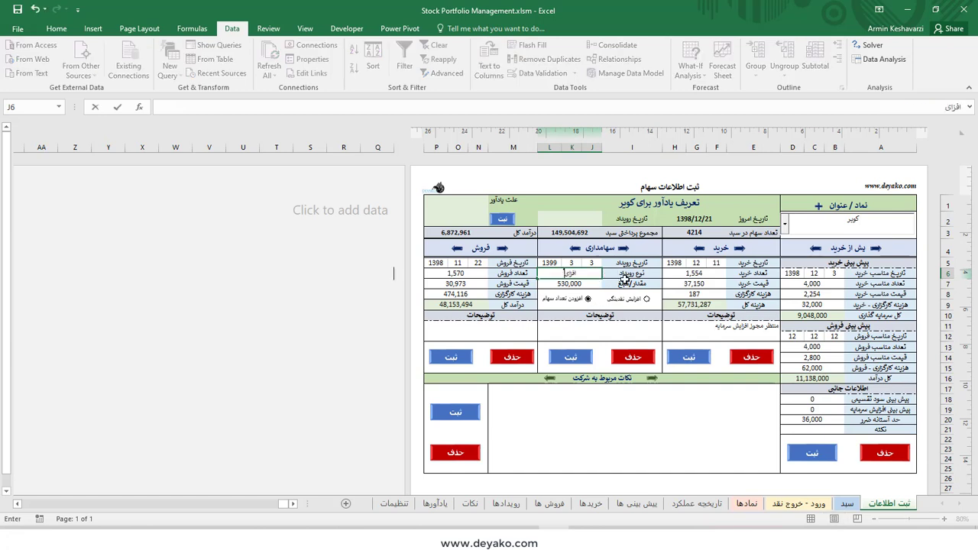
type("ش سرمایه")
type(" از محل ")
type("ا")
type("نبا")
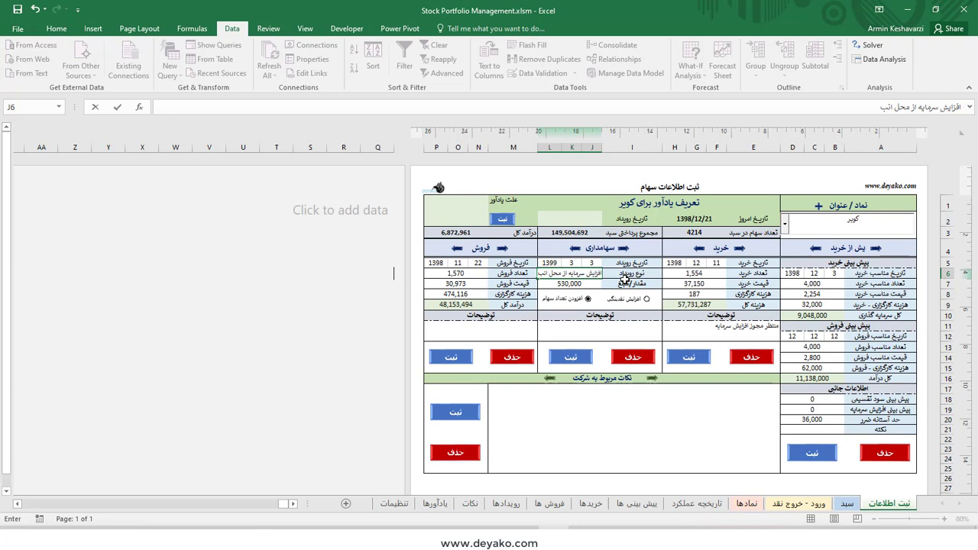
type("شته")
key("Return")
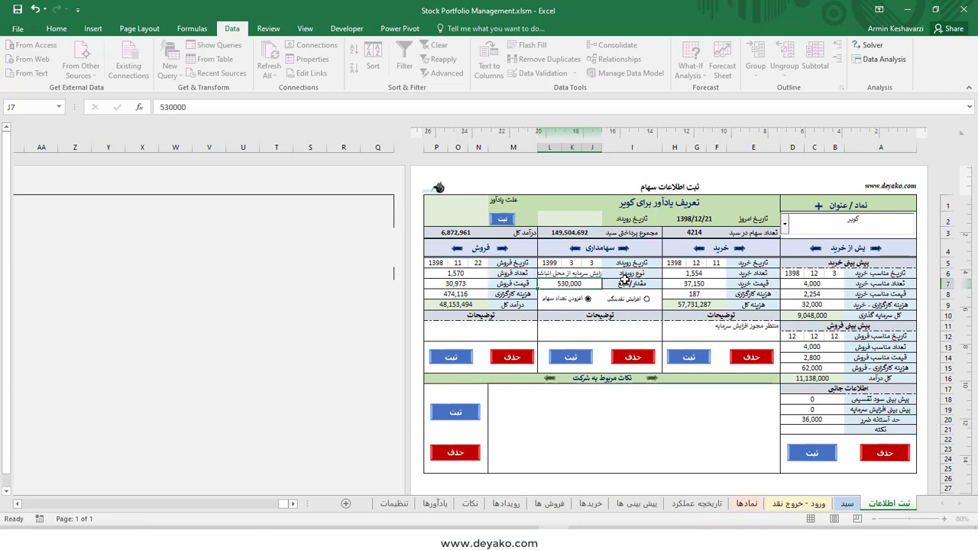
left_click(569, 273)
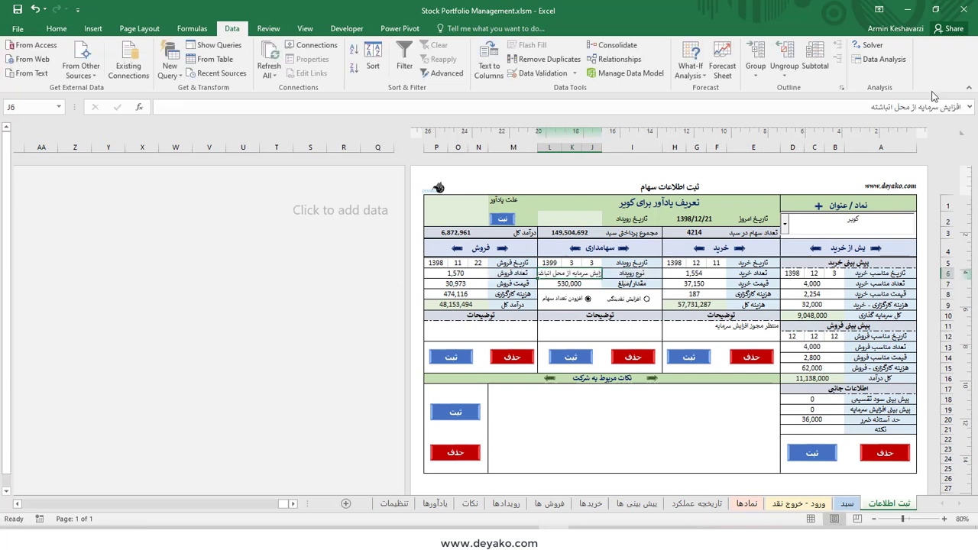
left_click_drag(919, 107, 972, 114)
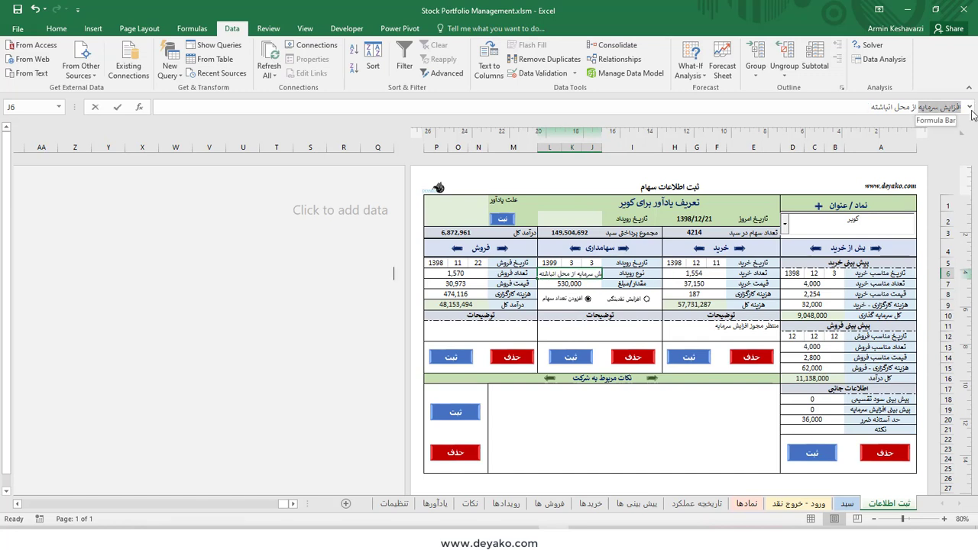
key("BackSpace")
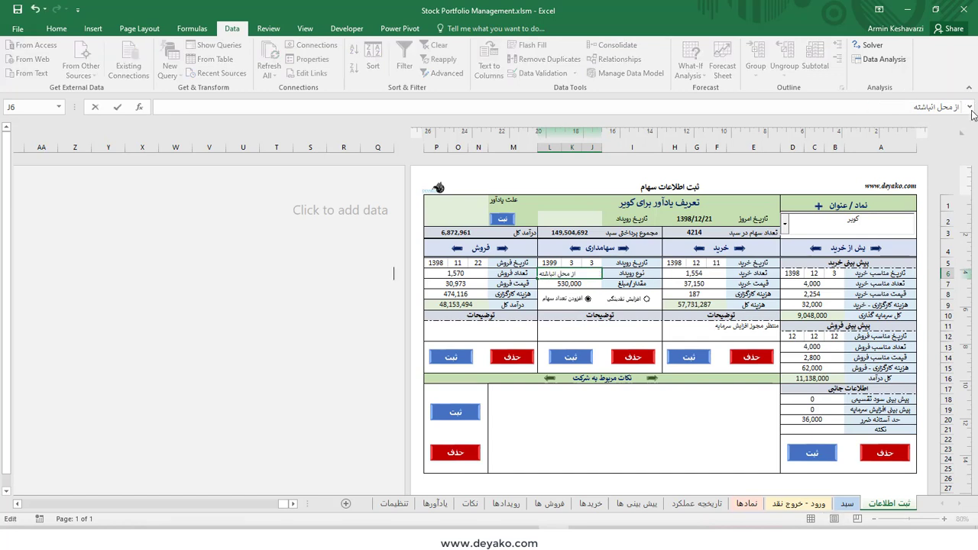
key("Return")
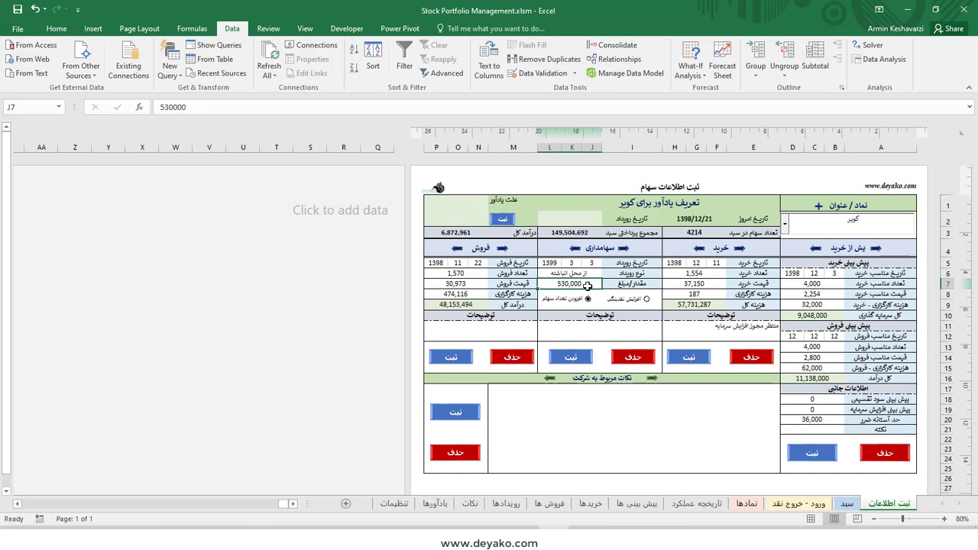
Set the event amount to 600.
type("6")
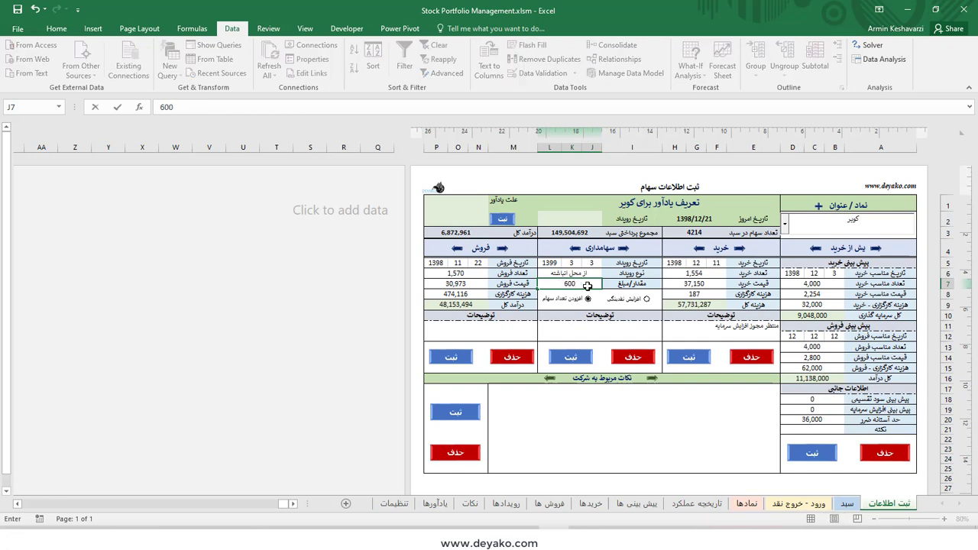
left_click(576, 326)
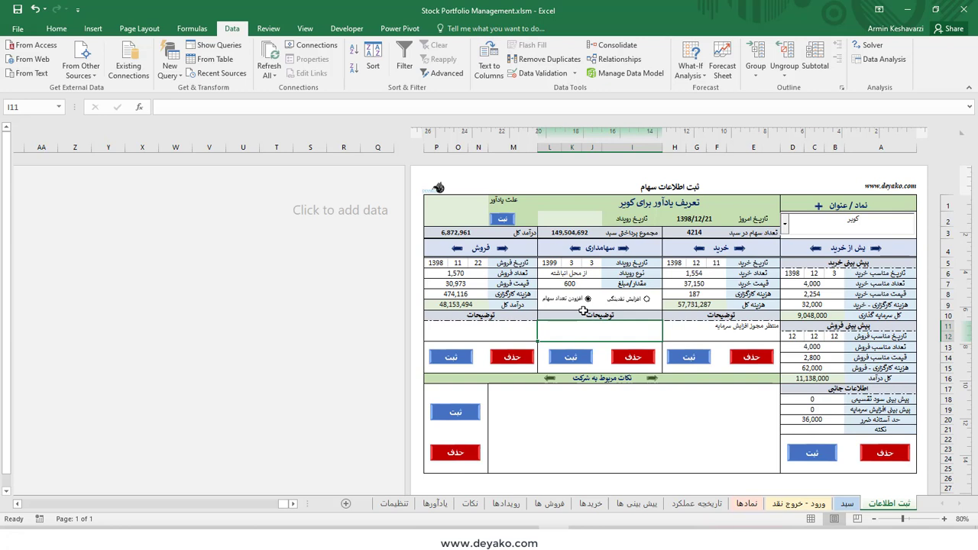
left_click(719, 273)
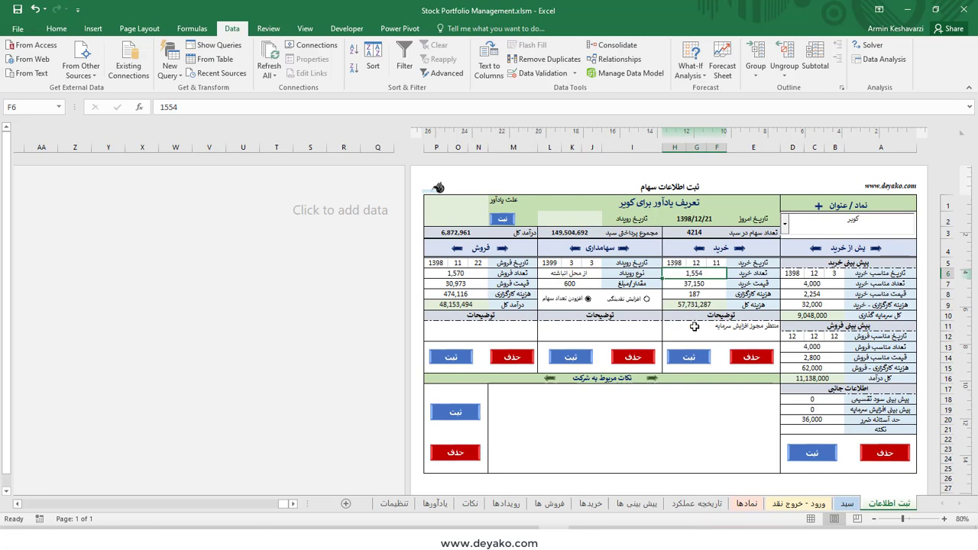
Set the purchase date to day 3, month 3, year 1399.
left_click(717, 263)
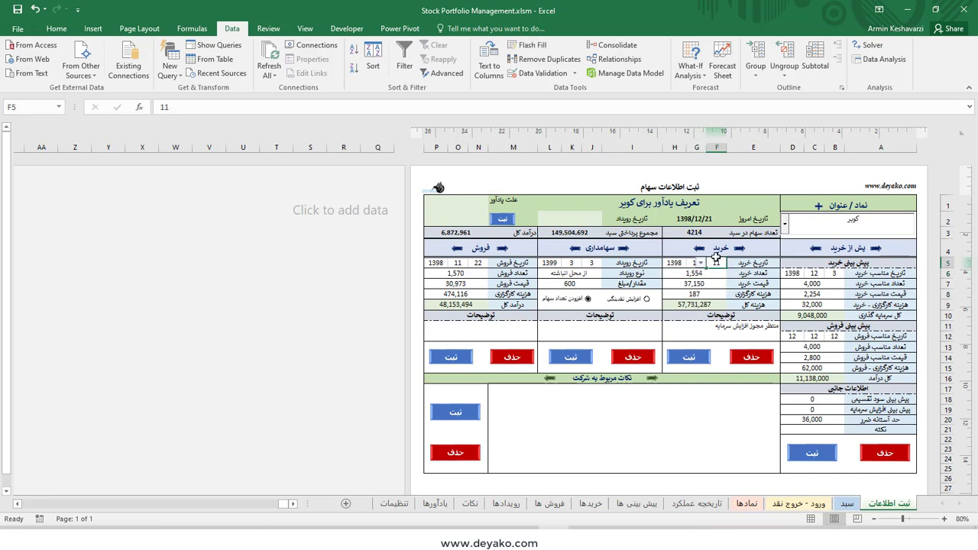
type("3")
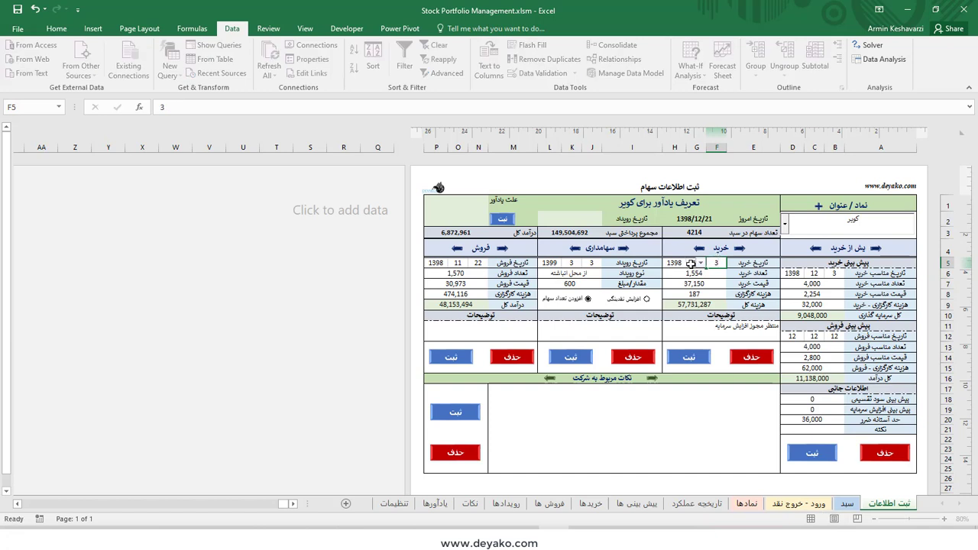
left_click(690, 263)
type("3")
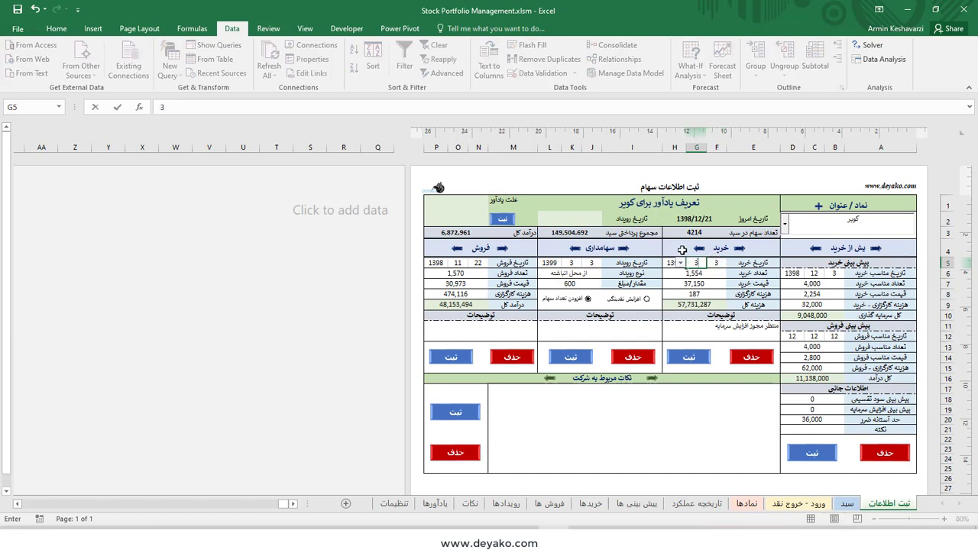
left_click(672, 263)
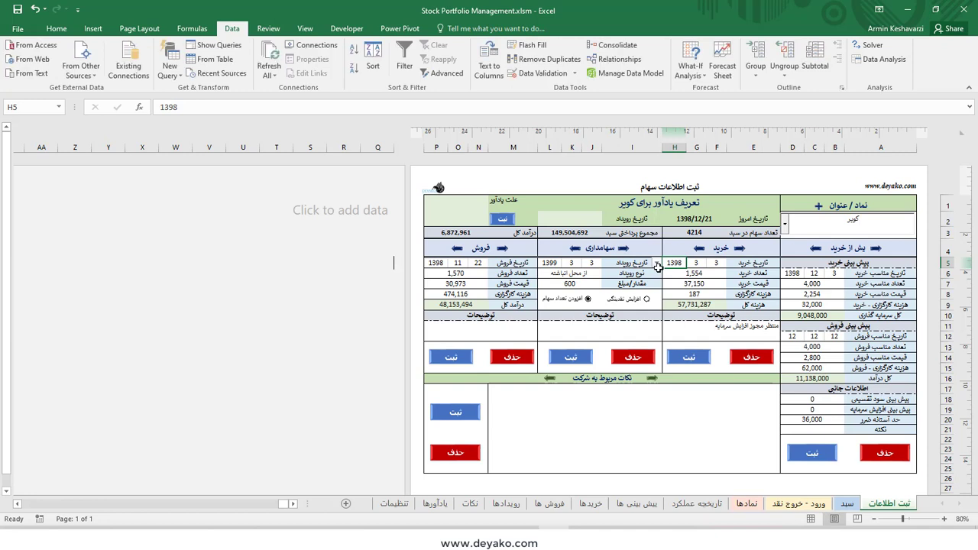
type("1399")
left_click(694, 273)
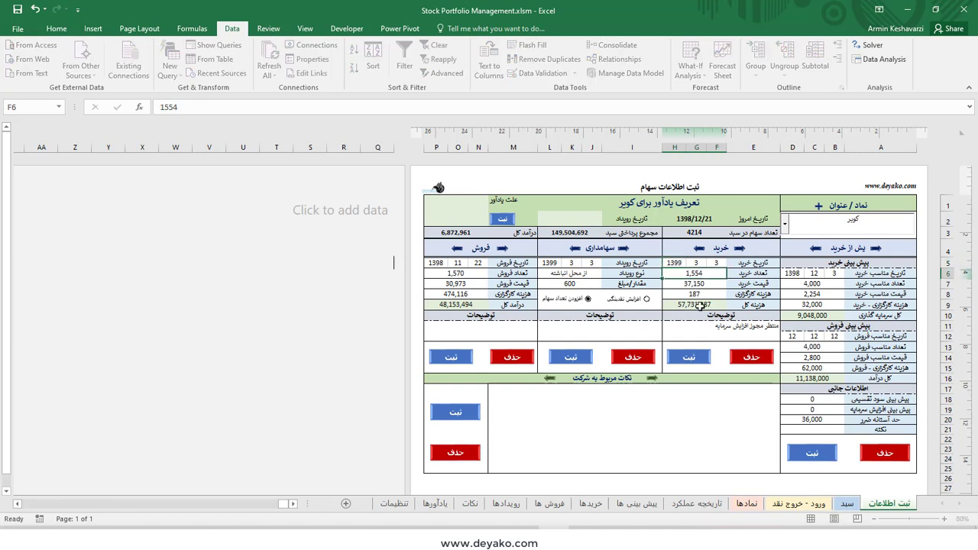
Enter 600 as the purchase quantity and clear the purchase price and broker cost.
type("600")
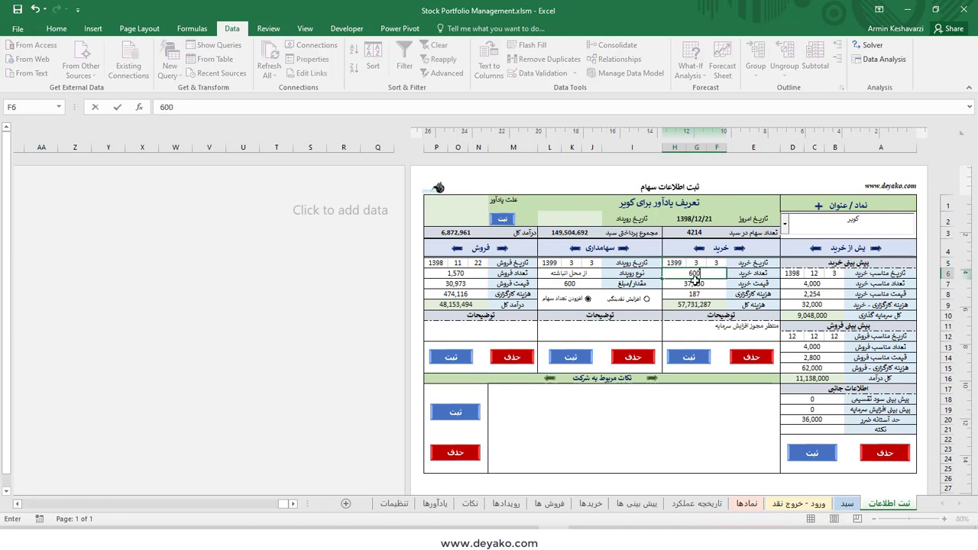
left_click(696, 281)
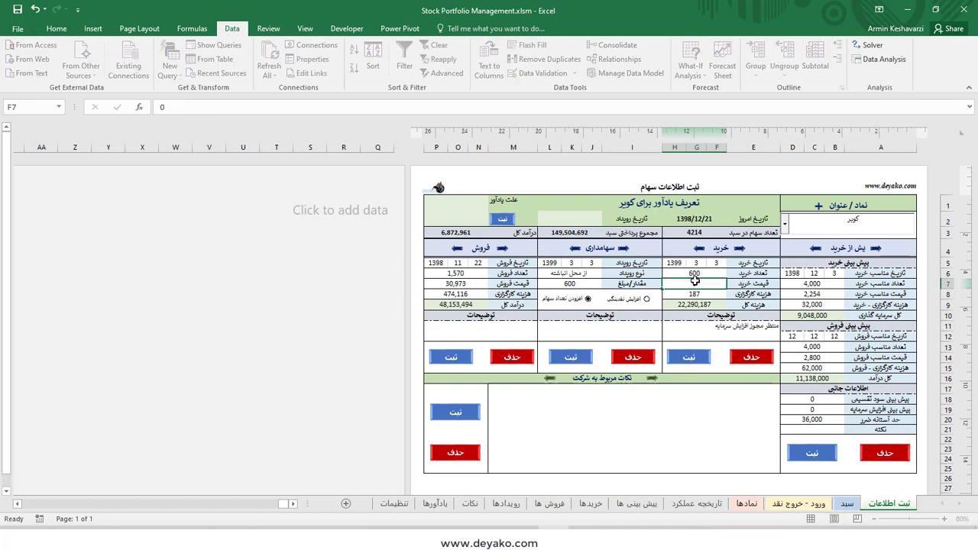
key("Delete")
key("Return")
key("BackSpace")
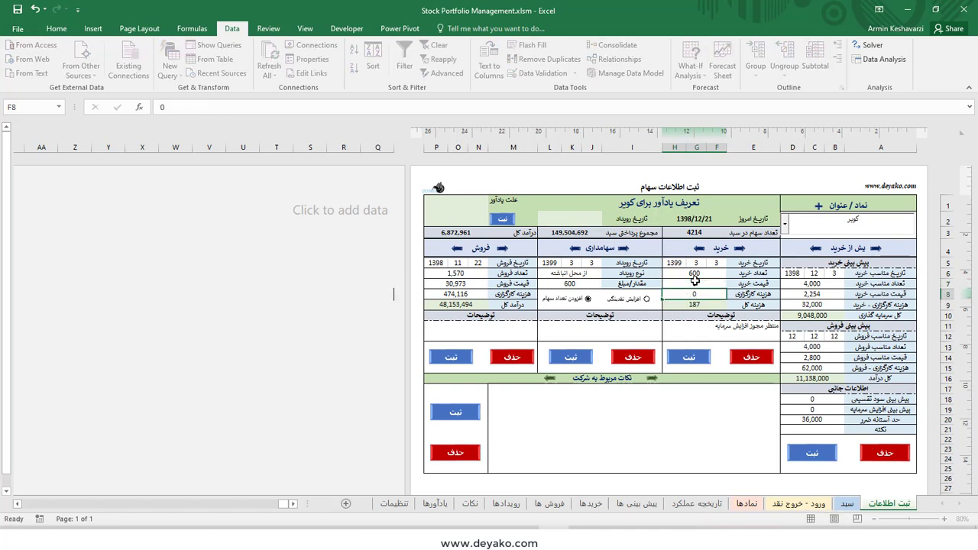
key("Return")
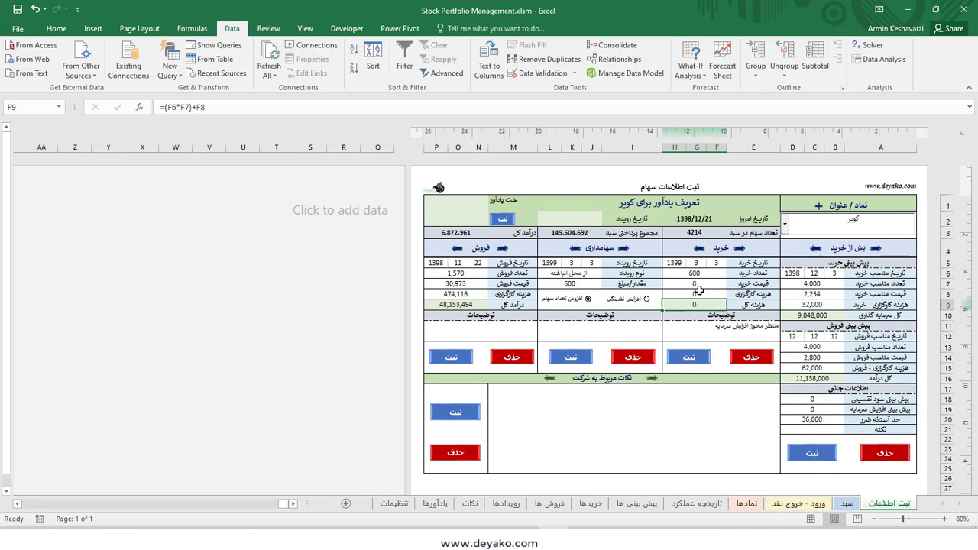
left_click_drag(589, 271, 611, 306)
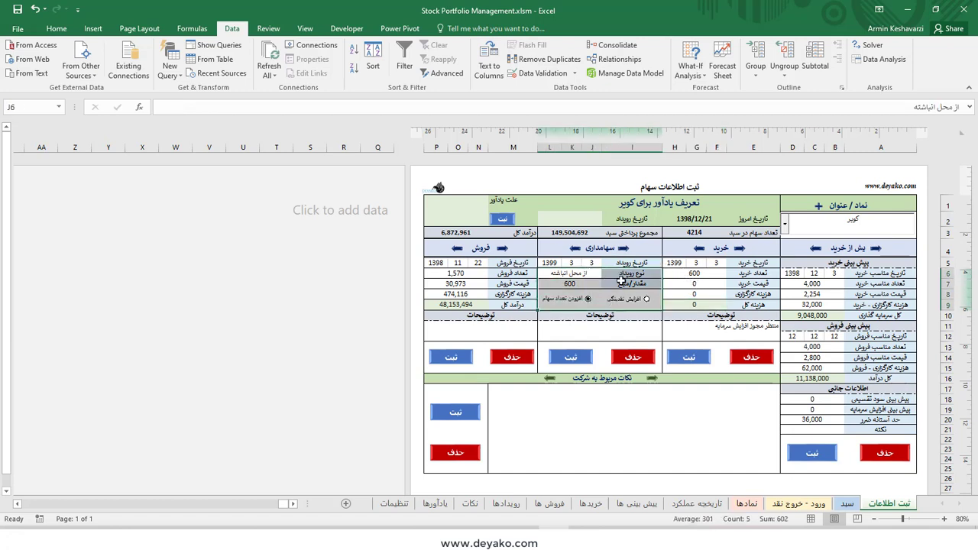
Browse the sale records and return to the one dated 1398/11/22.
left_click_drag(632, 263, 611, 278)
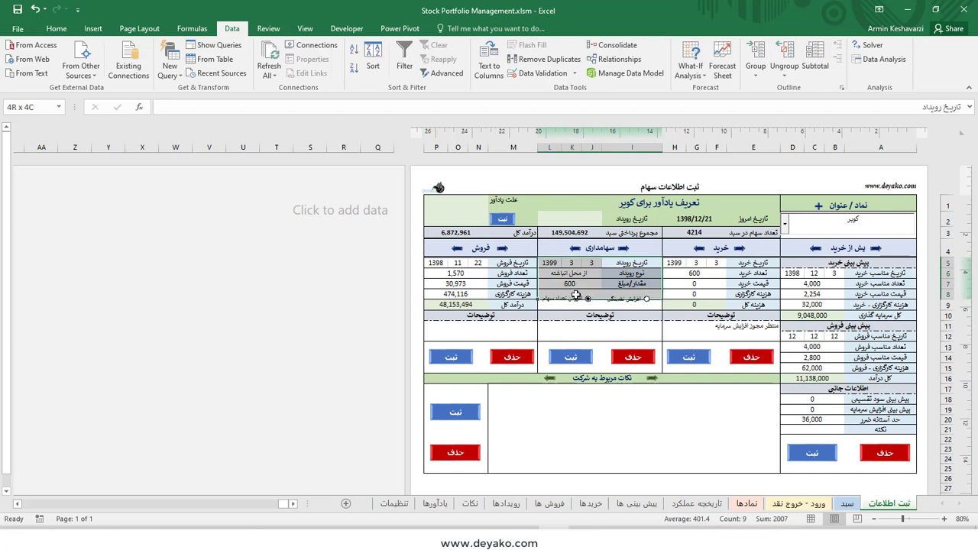
left_click(597, 273)
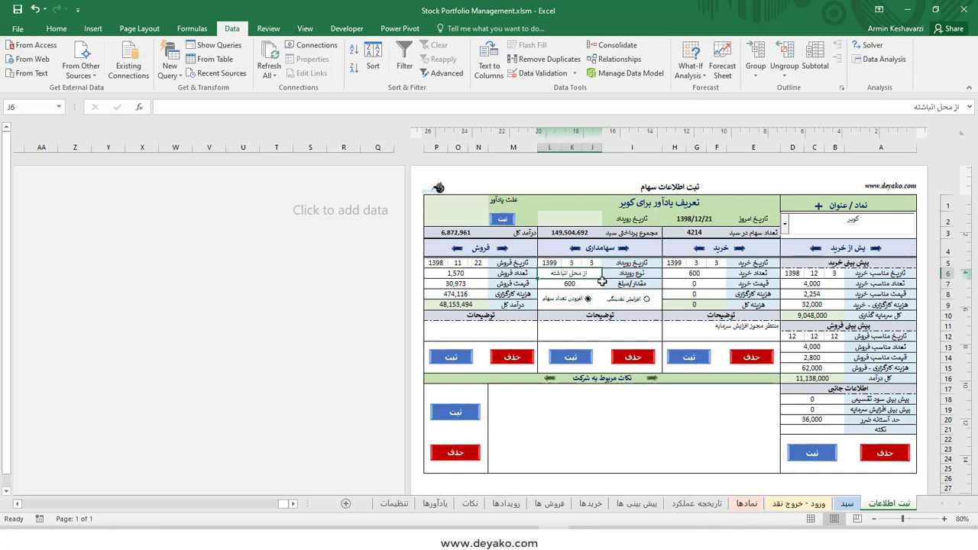
left_click(478, 263)
left_click(503, 249)
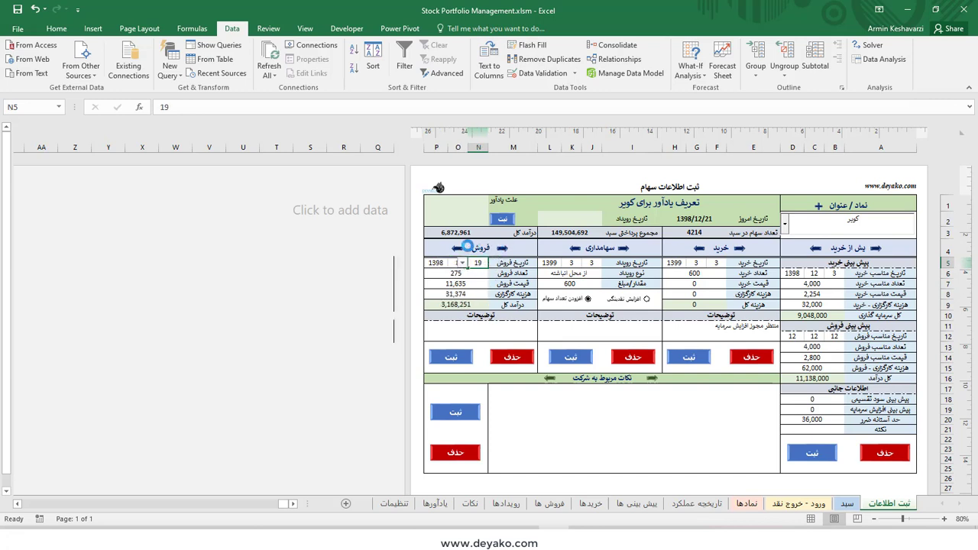
left_click(457, 247)
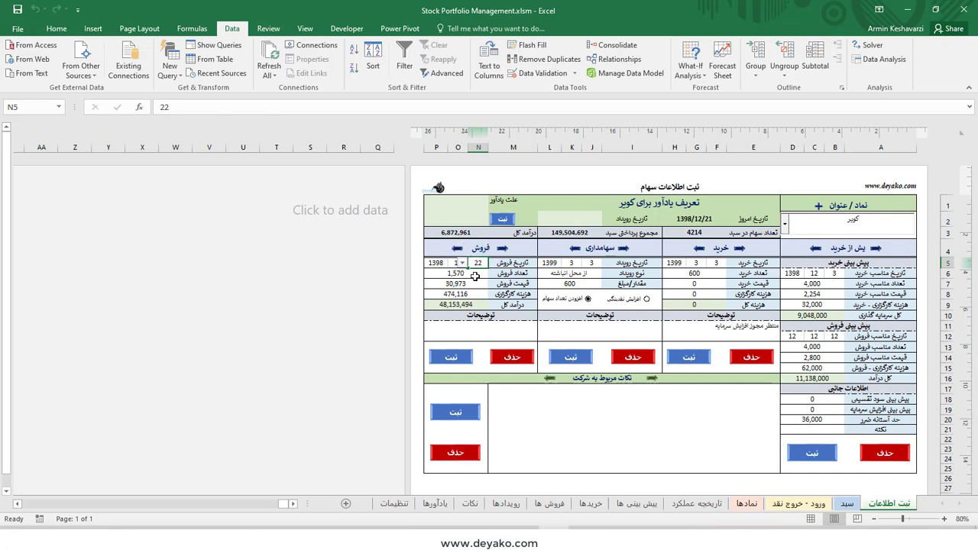
left_click(503, 248)
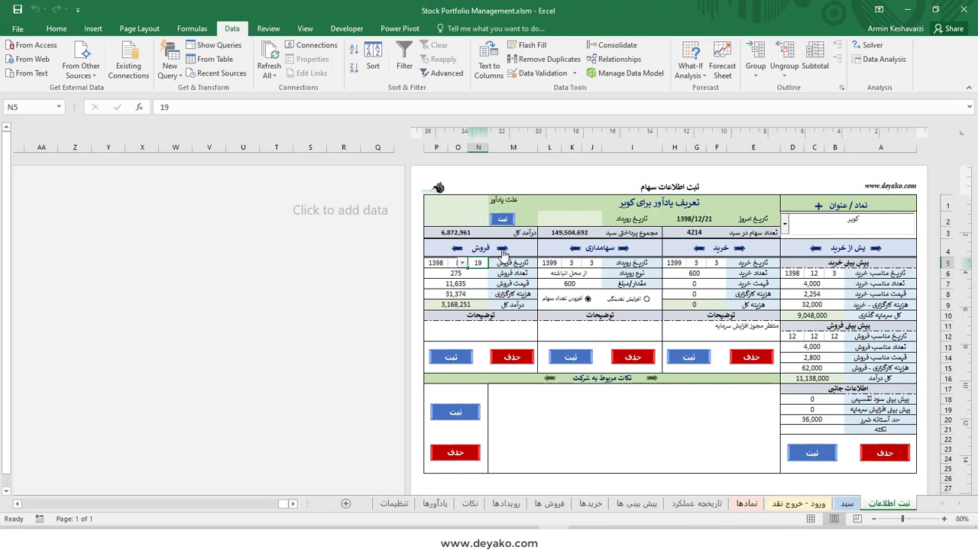
left_click(503, 254)
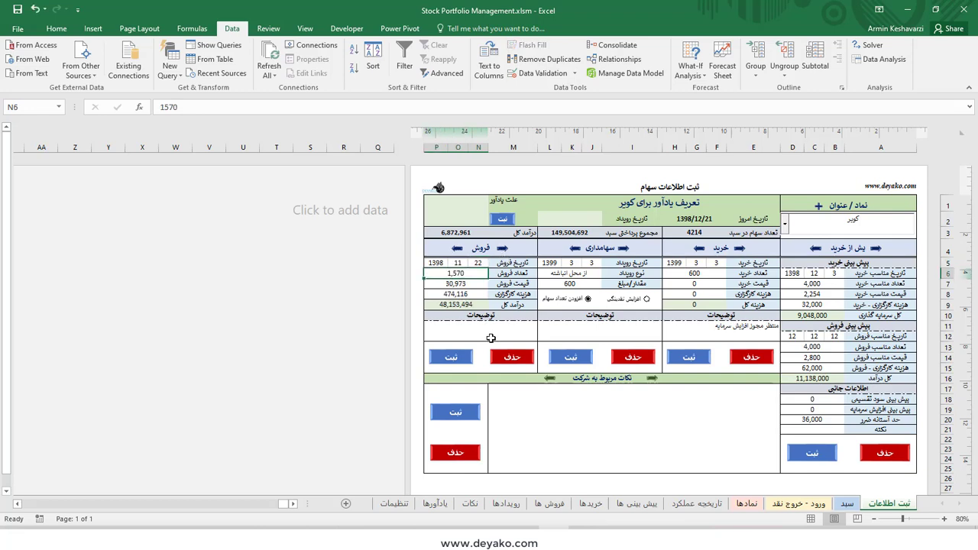
Check the sale broker cost, total income formula and notes cells M11 and E11, then open سبد.
left_click(489, 298)
left_click(468, 297)
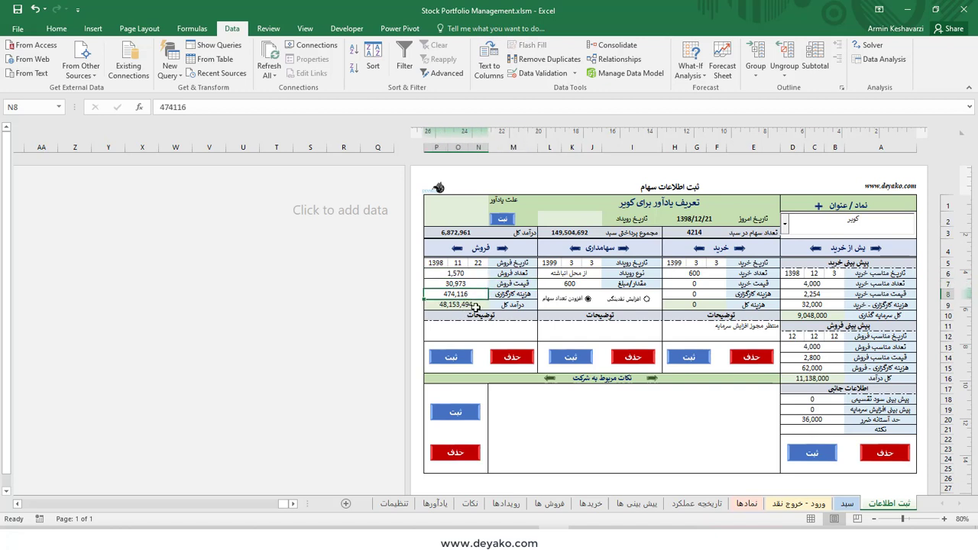
left_click(476, 305)
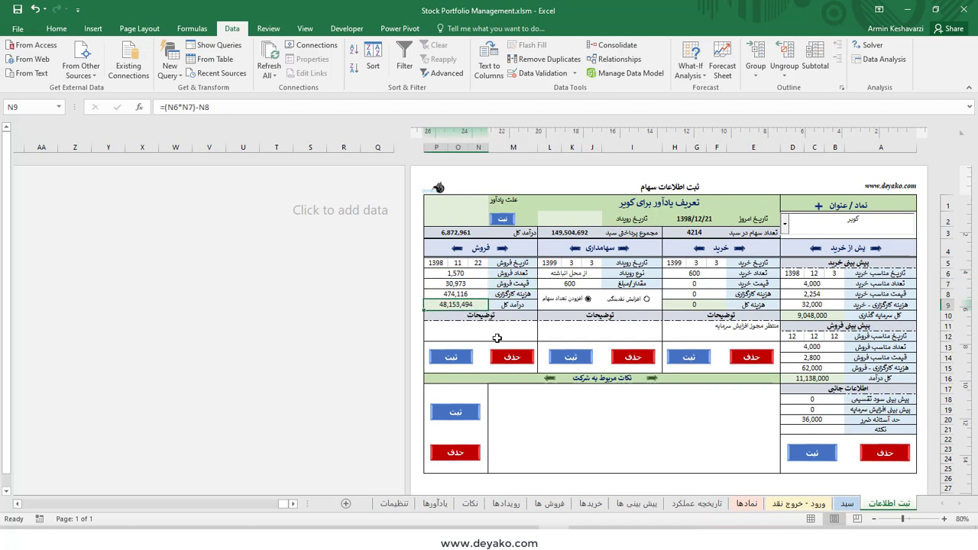
left_click(497, 337)
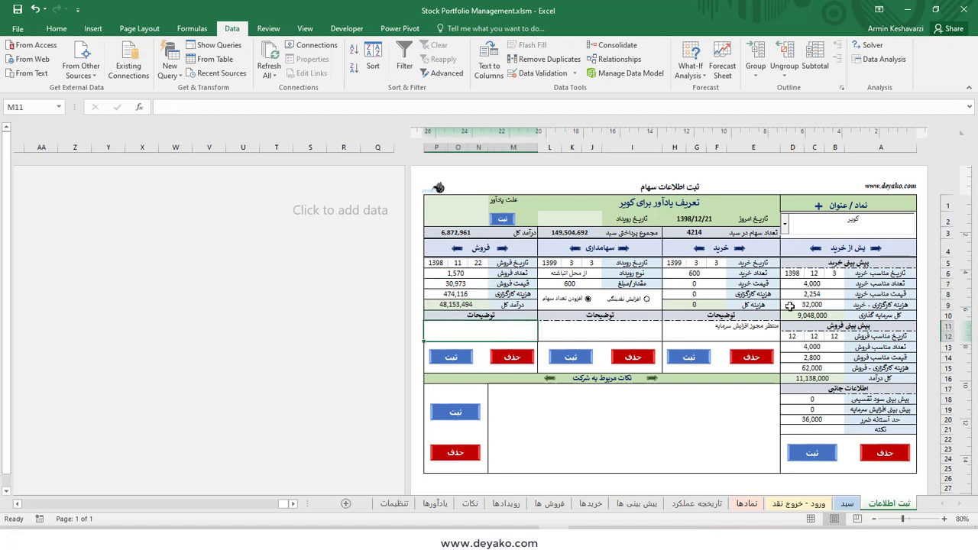
left_click(697, 331)
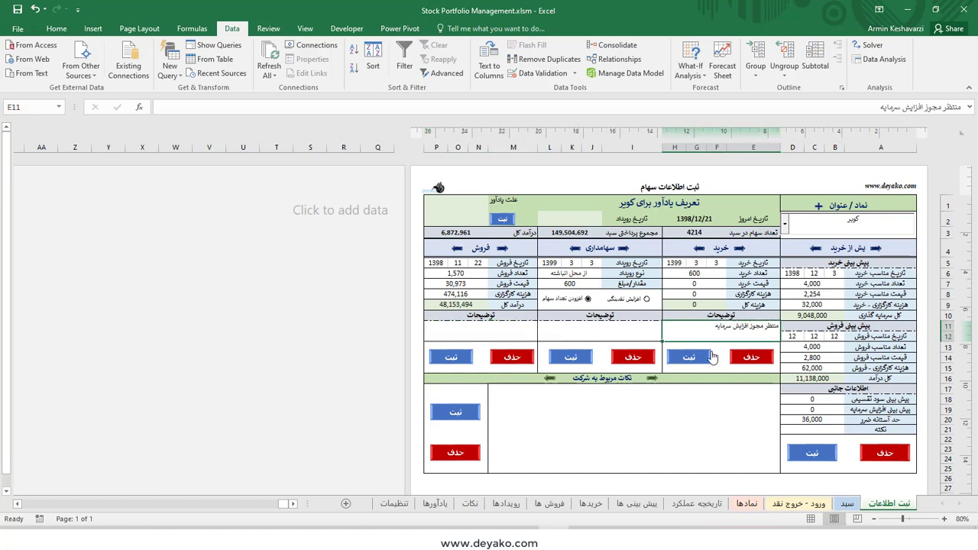
left_click(711, 358)
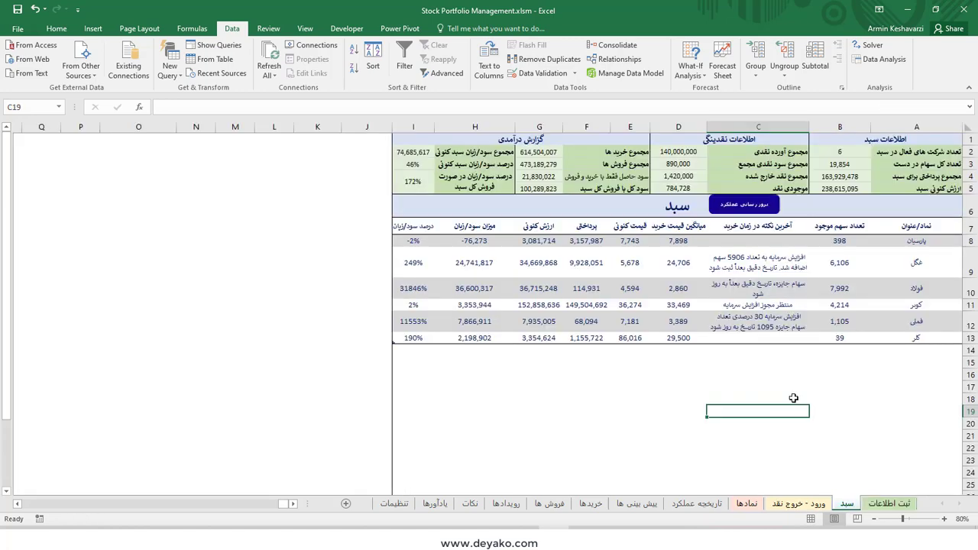
Select the holdings' last-note column on سبد, then return to the ثبت اطلاعات sheet.
left_click_drag(772, 243, 772, 325)
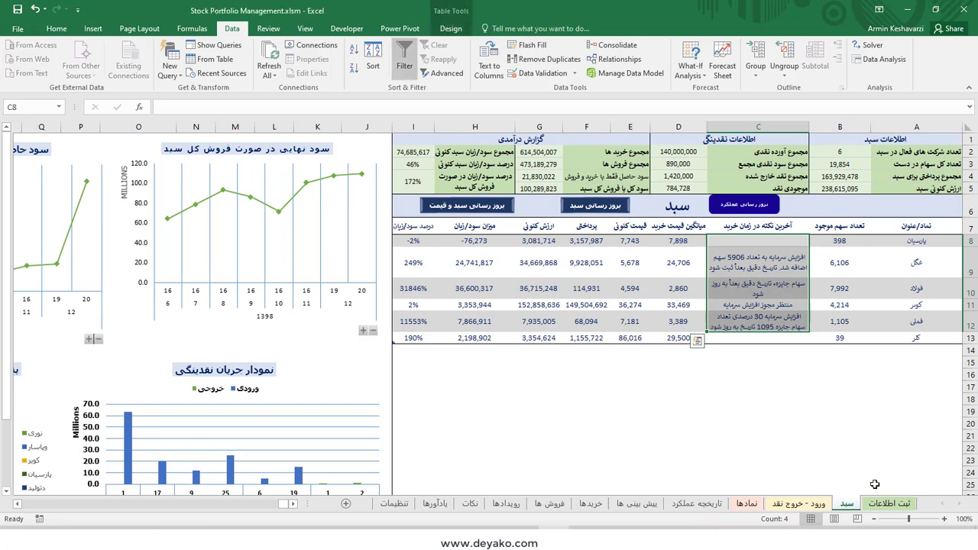
left_click(884, 508)
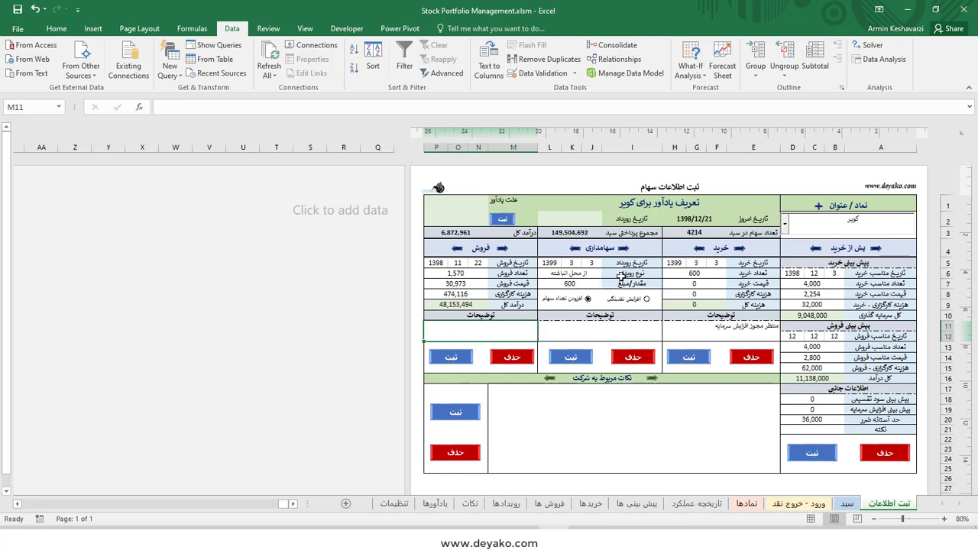
Load دتوزیع into the form, check its purchase and sale notes, then switch to سبد.
left_click(785, 222)
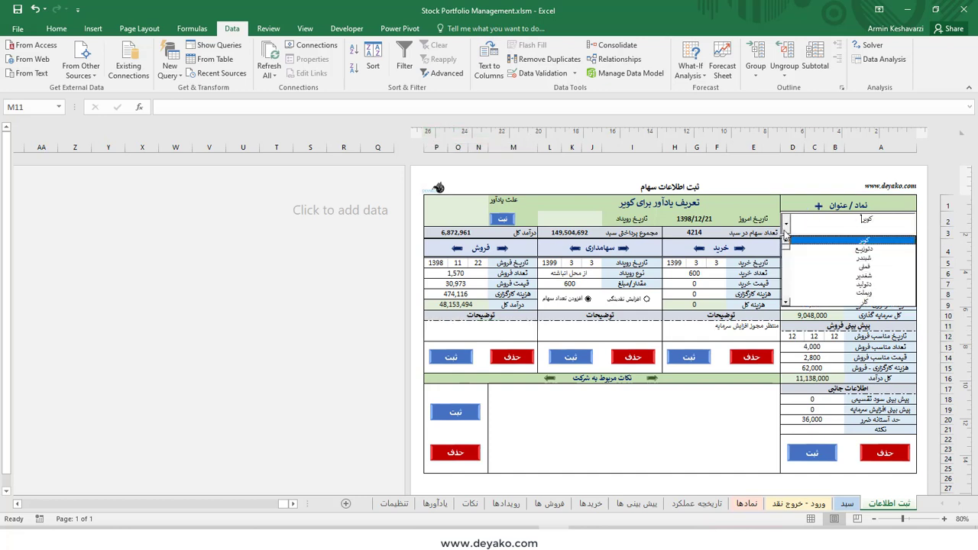
left_click(830, 250)
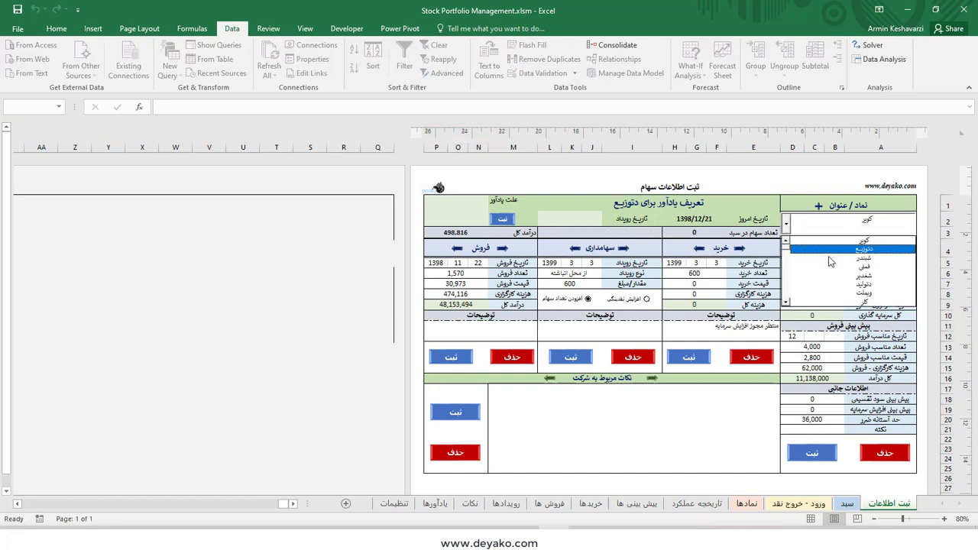
left_click(528, 328)
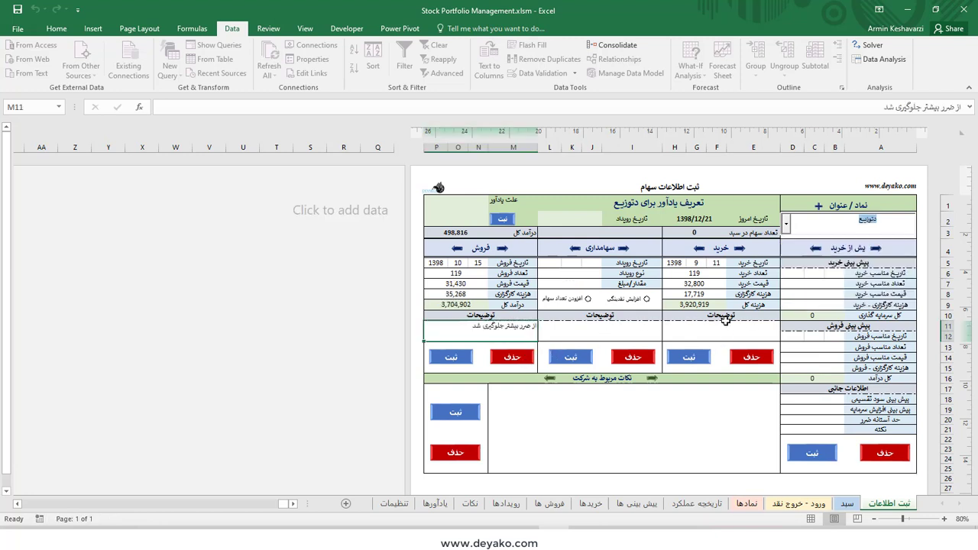
left_click(735, 328)
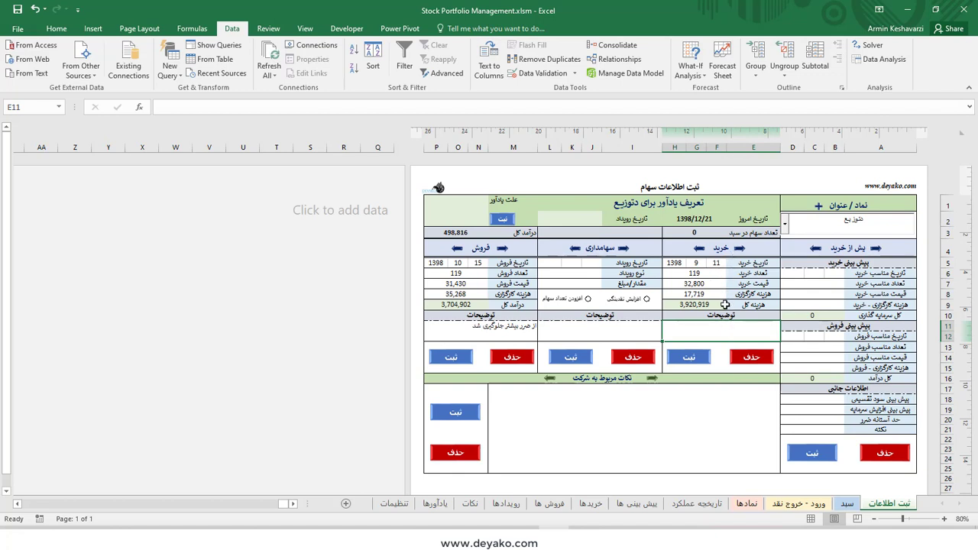
left_click(520, 327)
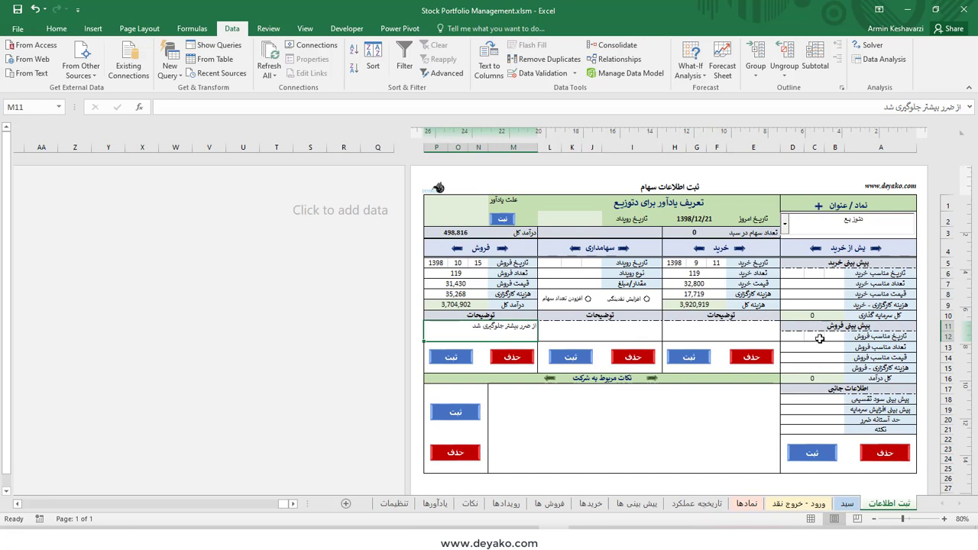
mouse_move(772, 405)
left_mouse_down()
mouse_move(664, 450)
mouse_move(723, 453)
left_mouse_up()
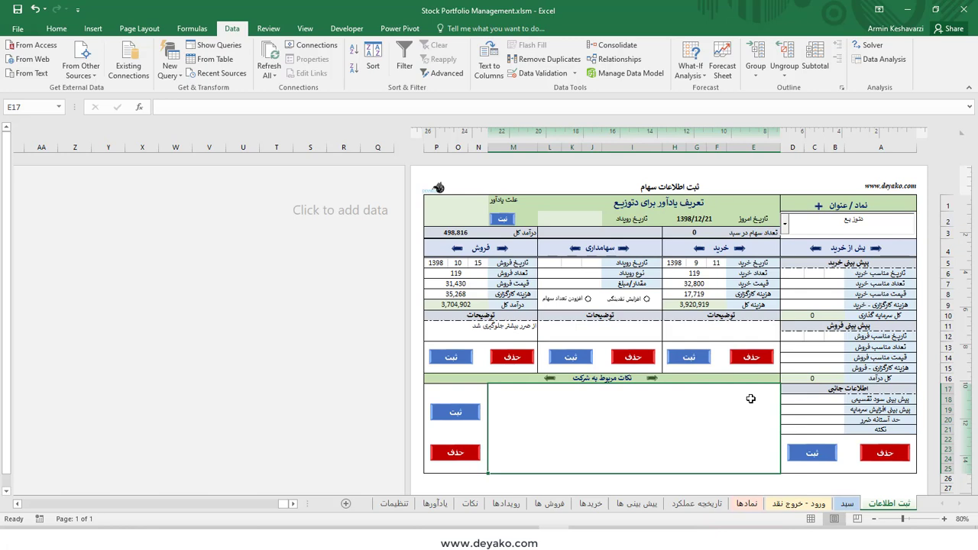
left_click(847, 505)
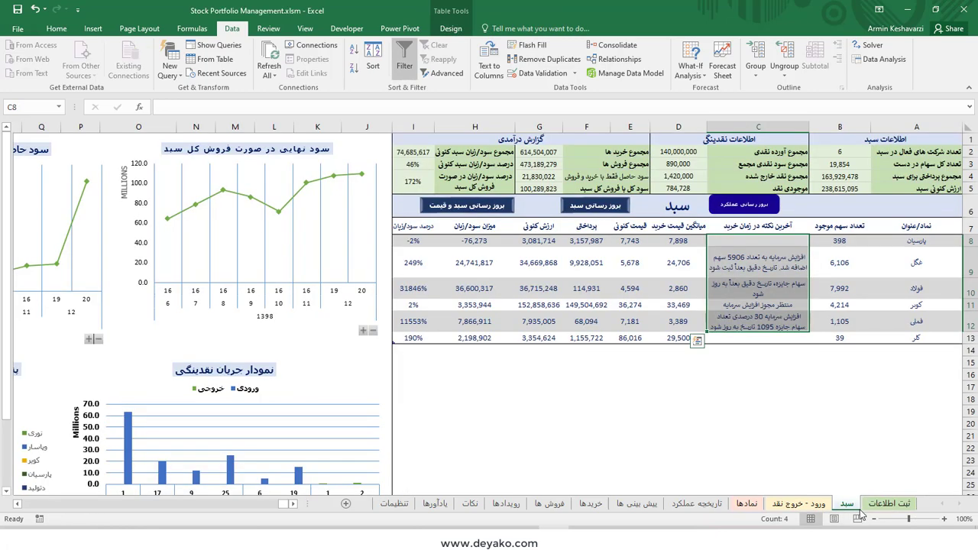
Return to the stock entry form showing the دتوزیع purchase dated 1398/9/11.
left_click(883, 506)
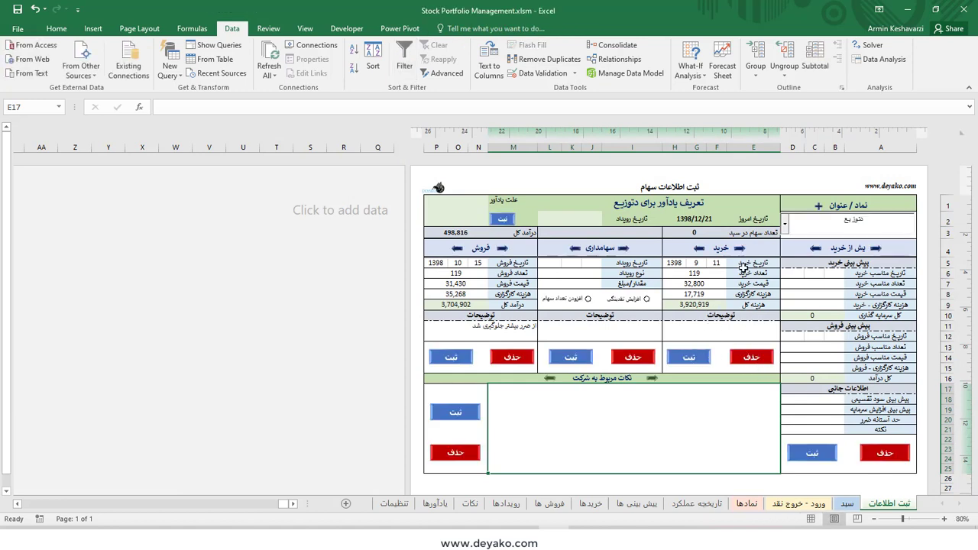
left_click_drag(717, 263, 674, 263)
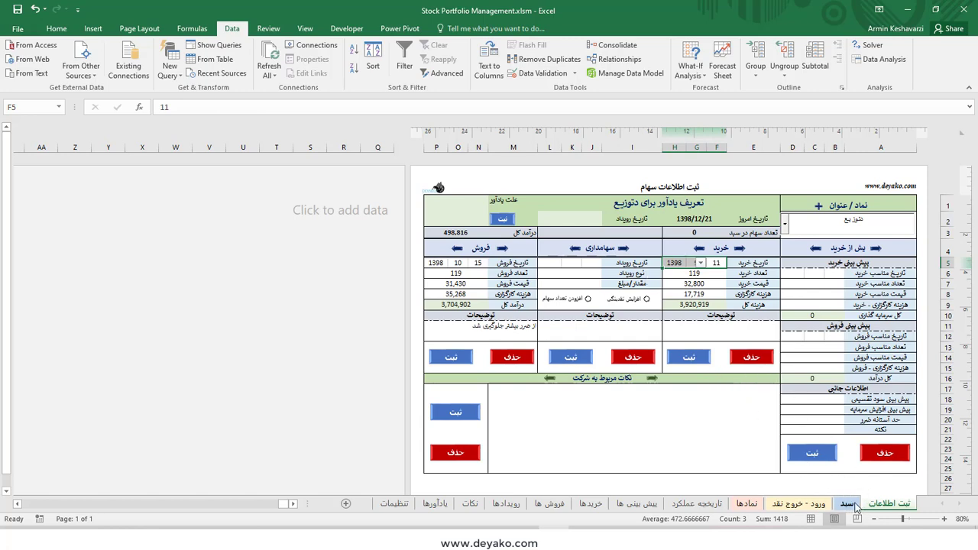
left_click(848, 504)
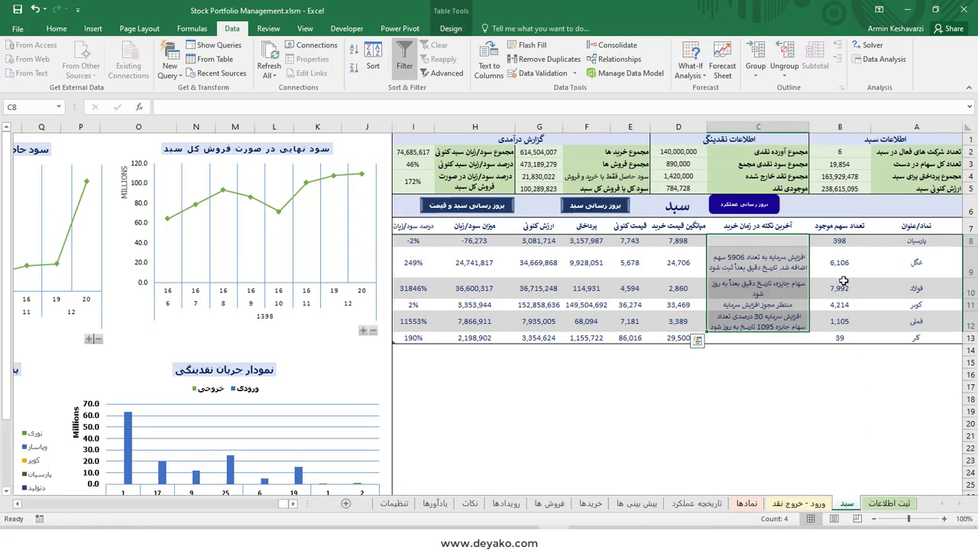
left_click(899, 505)
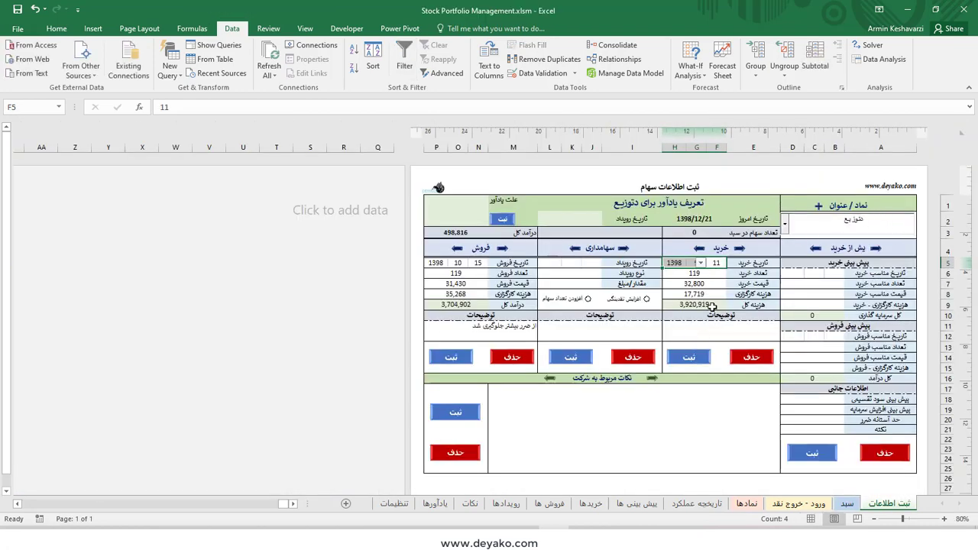
Register the 119-share دتوزیع purchase and check it appears in the portfolio holdings.
left_click(689, 357)
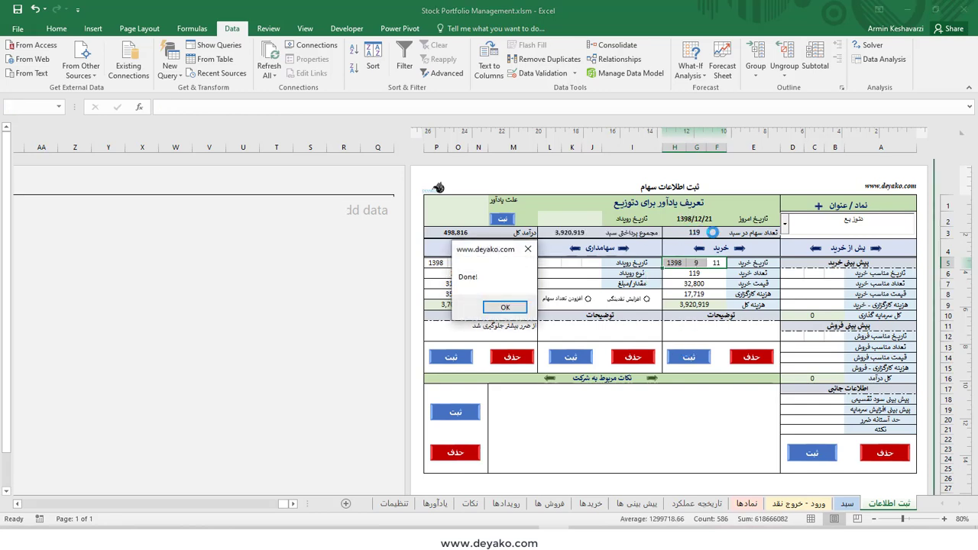
left_click(515, 308)
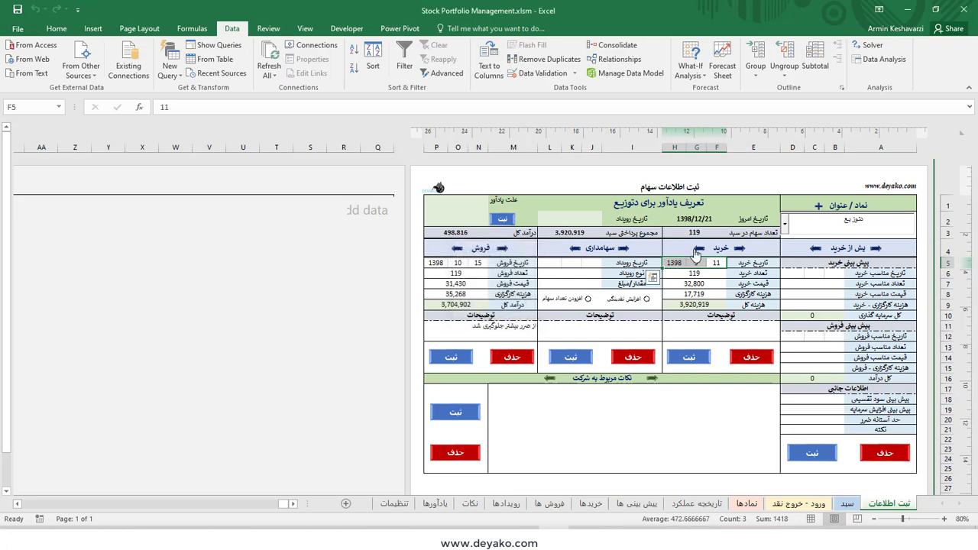
left_click(847, 504)
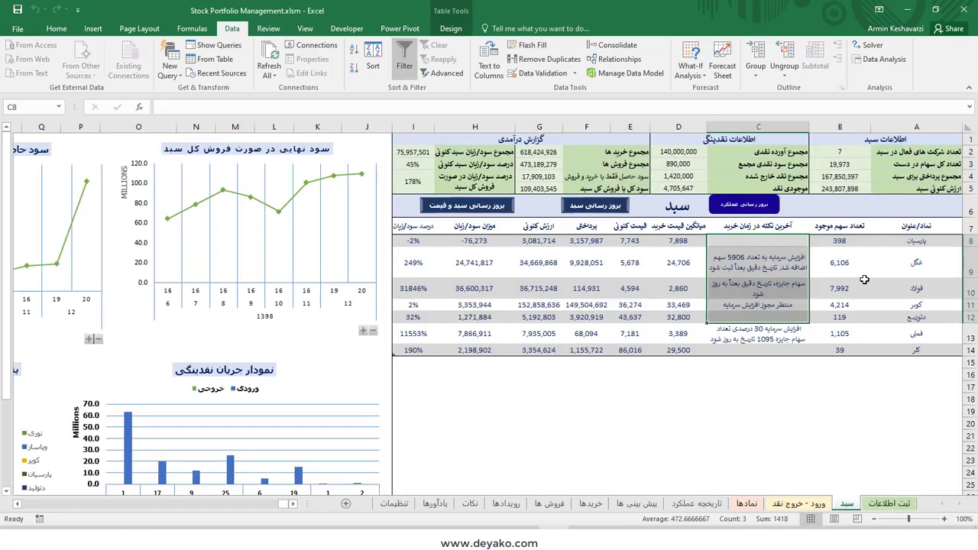
left_click(949, 317)
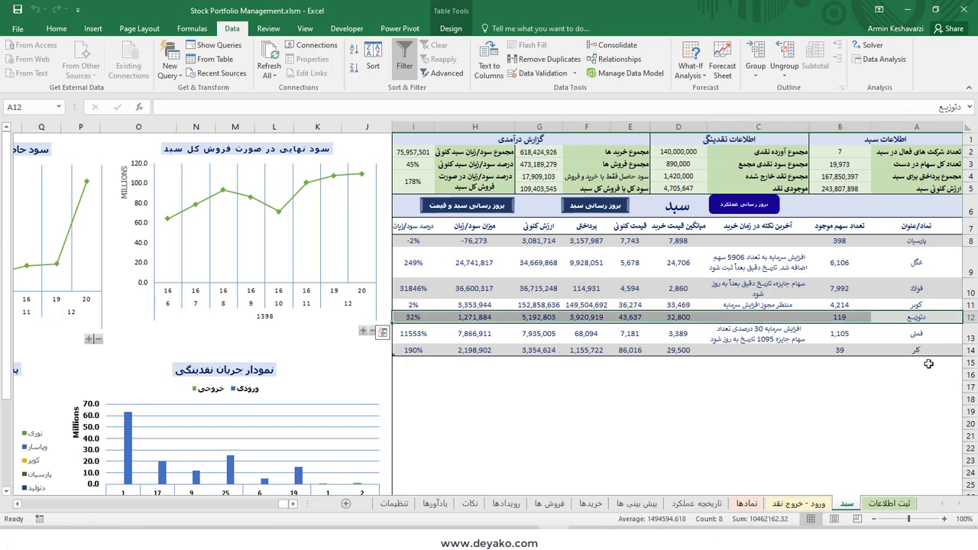
key("ctrl+a")
Open the دتوزیع record from the portfolio in the entry form and delete it.
double_click(916, 325)
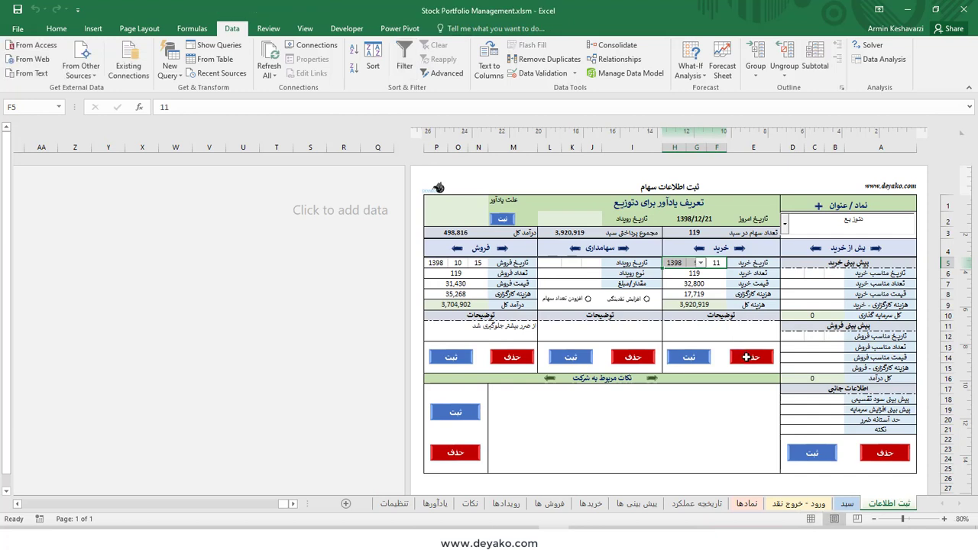
left_click(747, 357)
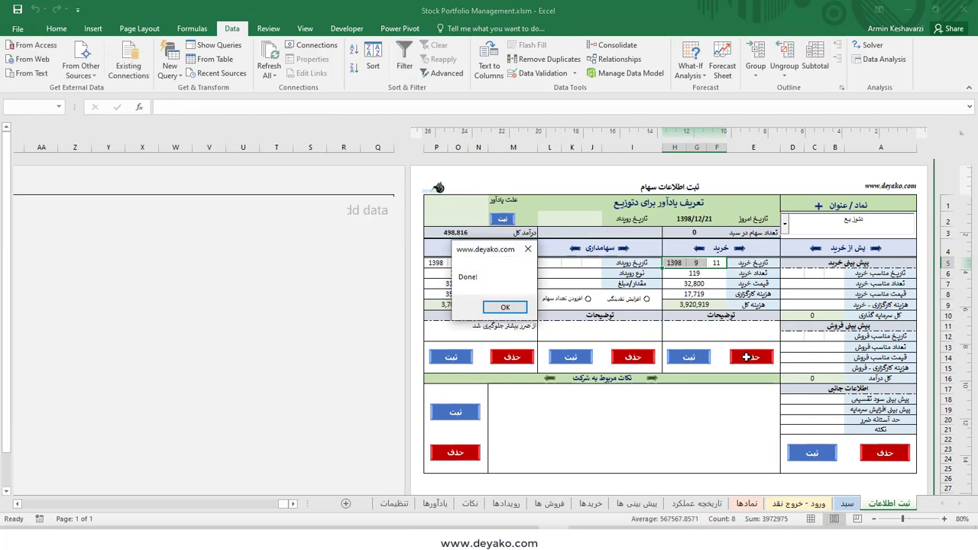
left_click(503, 307)
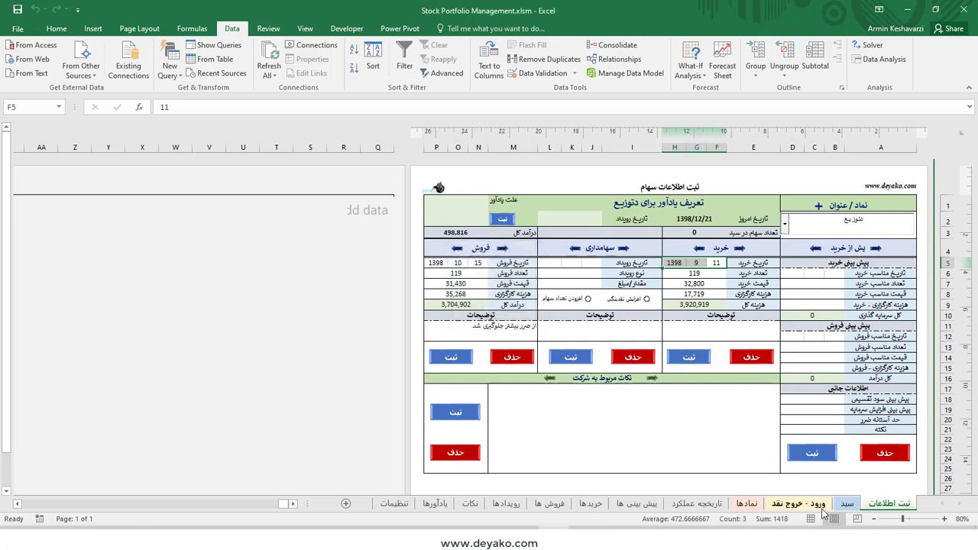
Review the portfolio's stock names, share counts and last-note column, including کویر.
left_click(846, 504)
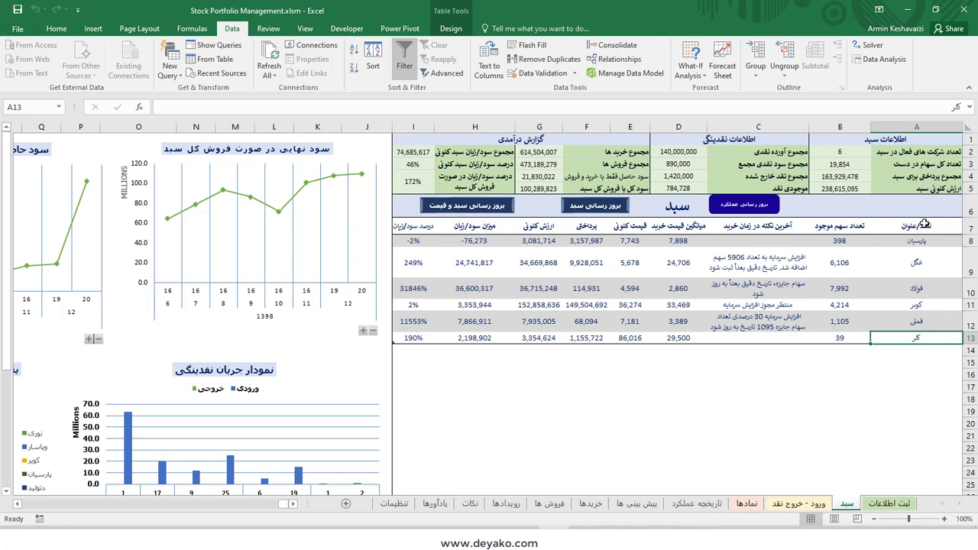
mouse_move(912, 223)
left_mouse_down()
mouse_move(840, 228)
mouse_move(841, 325)
left_mouse_up()
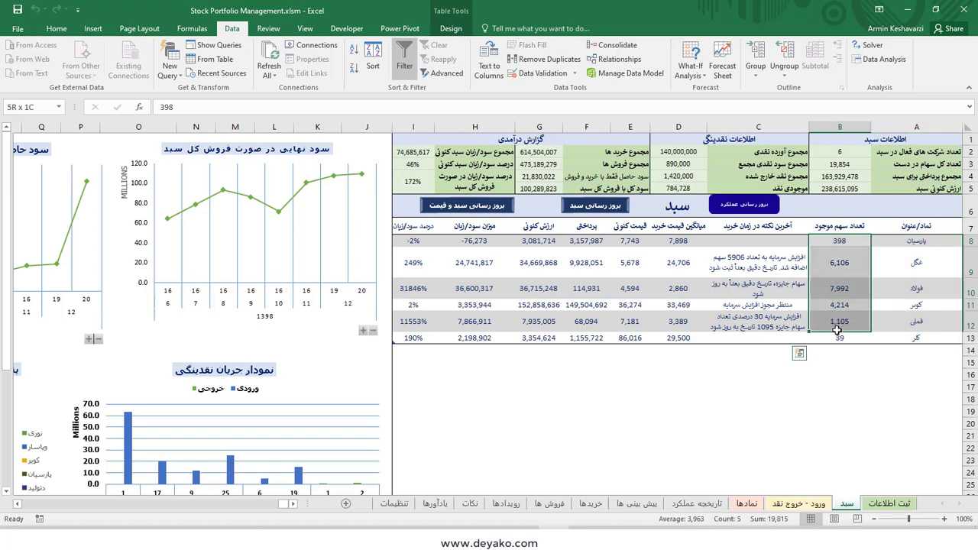
left_click_drag(775, 242, 768, 336)
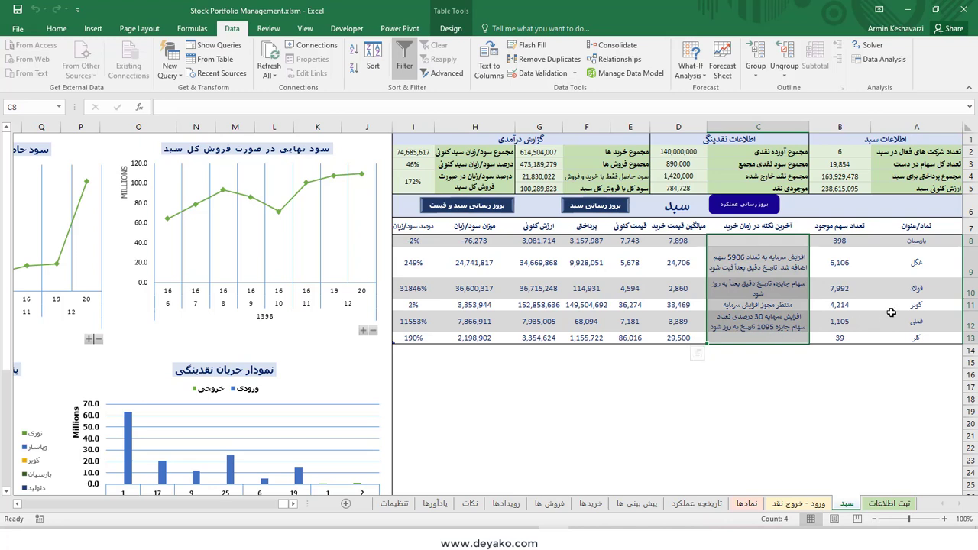
left_click_drag(913, 305, 819, 313)
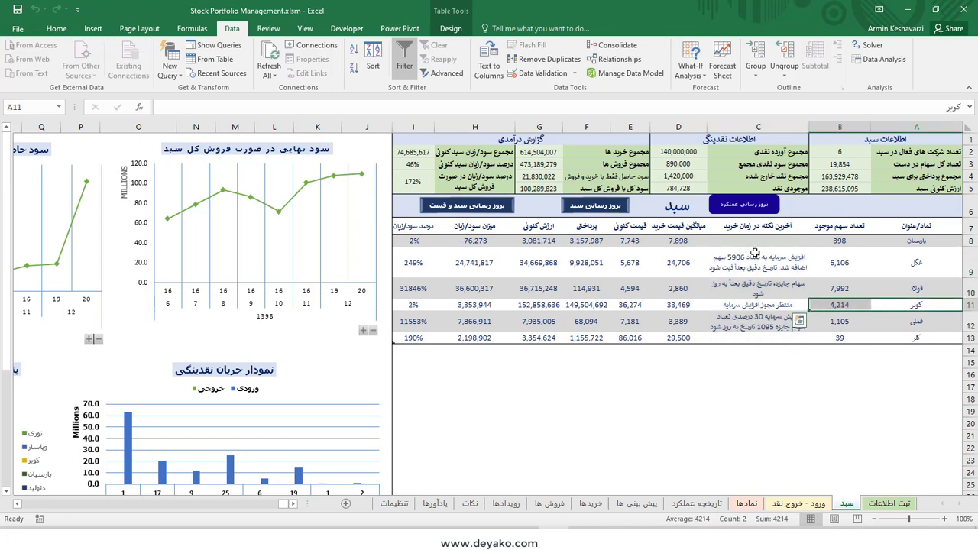
left_click_drag(757, 242, 757, 337)
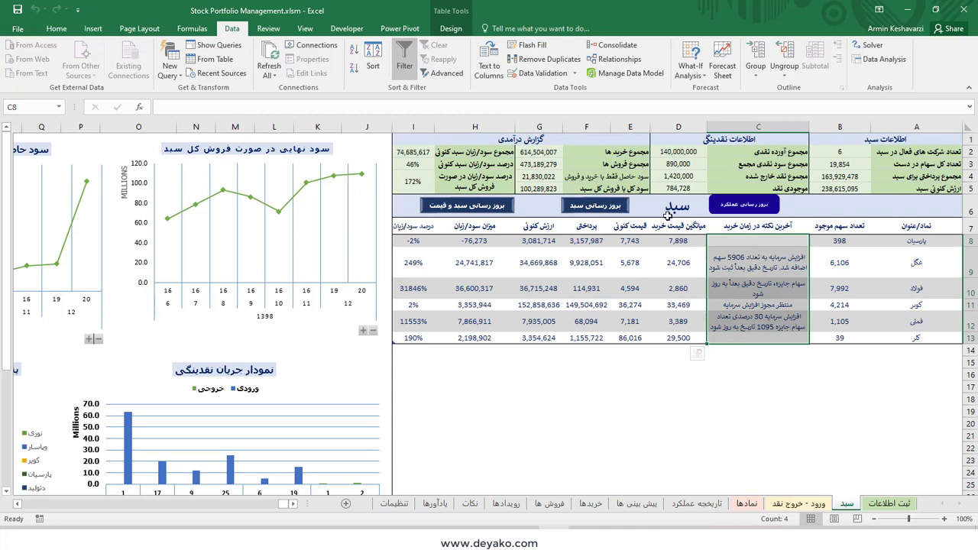
Review average purchase prices, including فولاد's 2,860.
left_click_drag(678, 241, 670, 337)
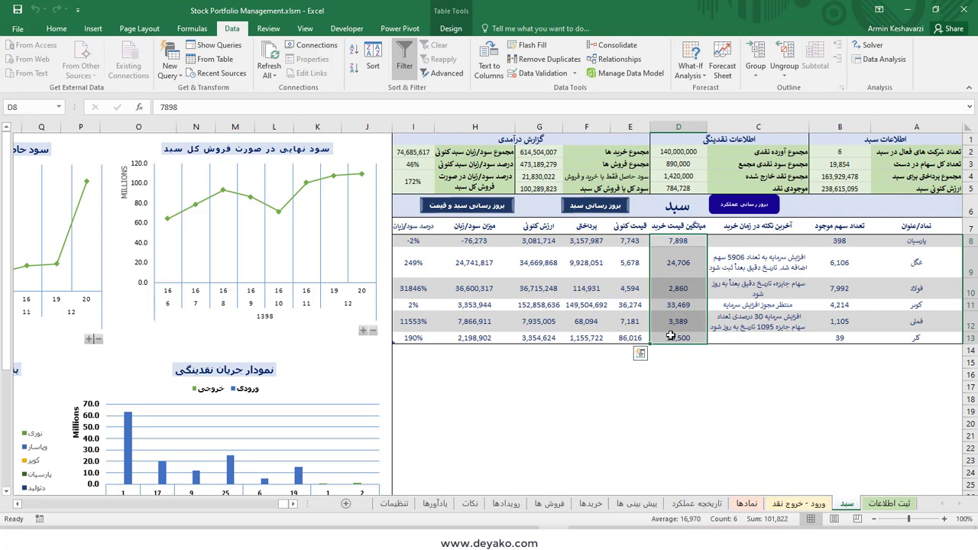
left_click_drag(893, 295, 630, 296)
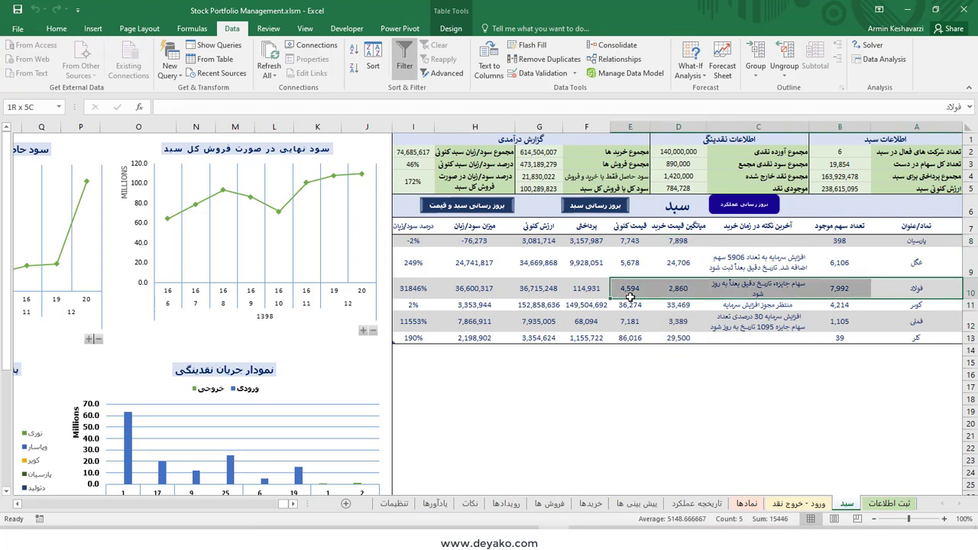
left_click(674, 295)
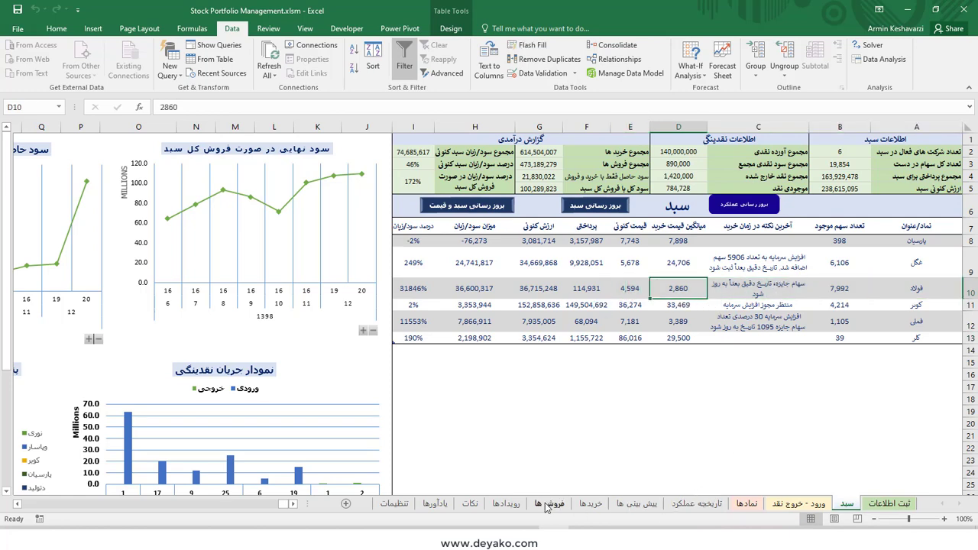
left_click(591, 504)
Scroll the purchases table to rows 40–69 and pick out the فولاد bonus-share entry in row 50.
scroll(857, 351, "down", 2)
scroll(858, 351, "down", 2)
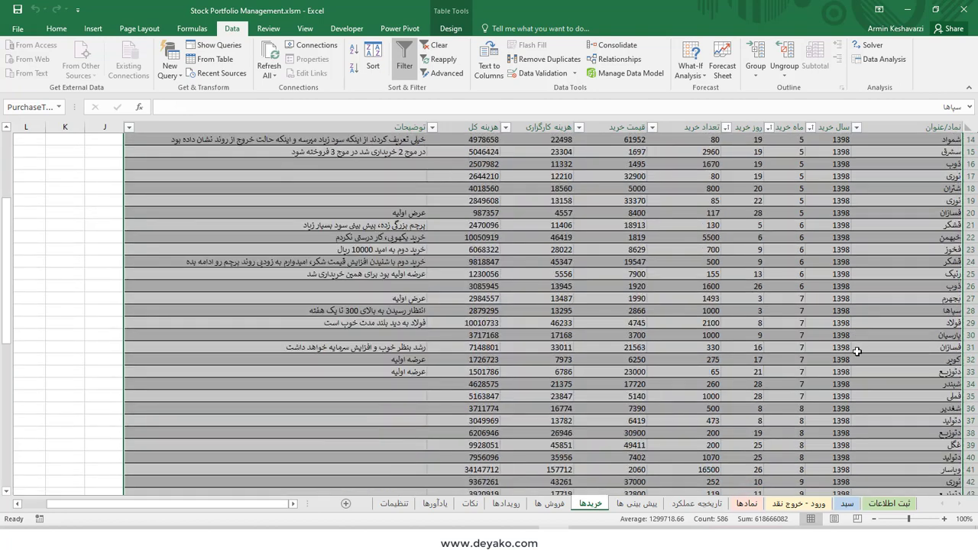
scroll(857, 350, "down", 7)
scroll(859, 351, "down", 6)
scroll(859, 352, "down", 1)
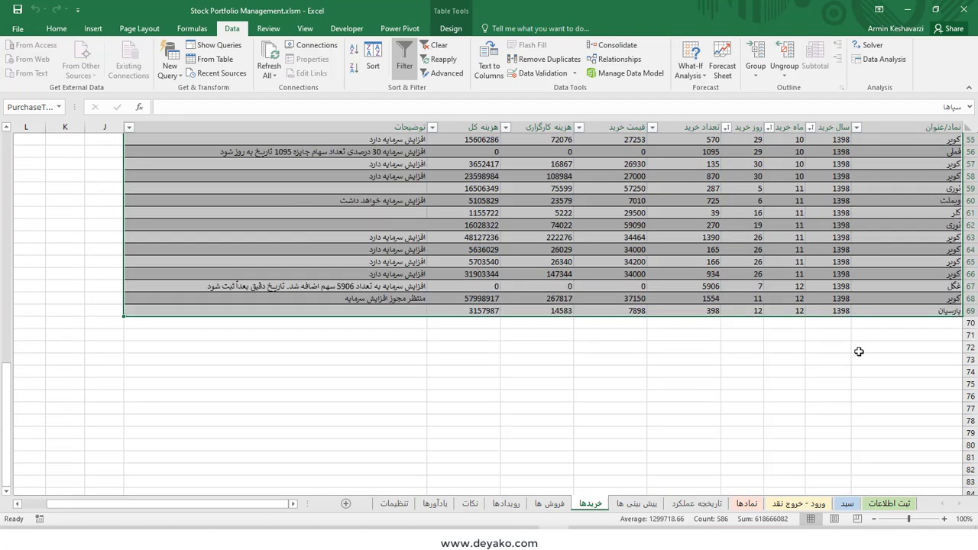
scroll(859, 351, "up", 2)
scroll(863, 349, "up", 1)
scroll(871, 329, "up", 1)
scroll(929, 267, "up", 1)
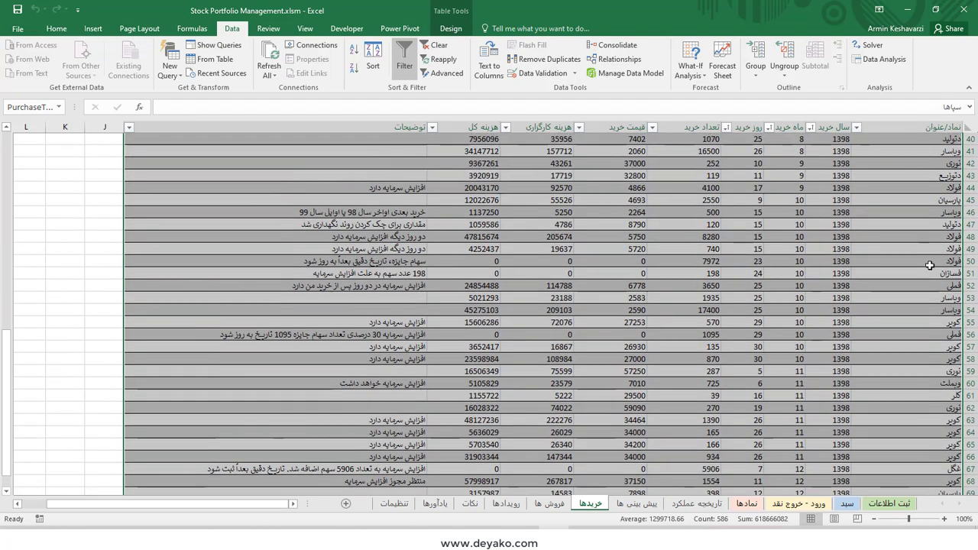
left_click(946, 258)
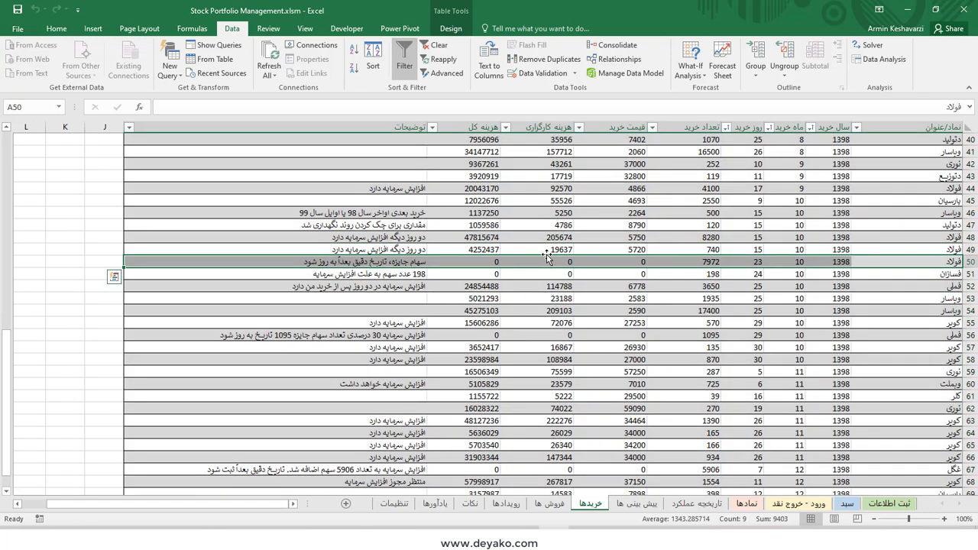
Compare share counts, prices and total costs of فولاد rows 49 and 50.
left_click_drag(527, 262, 833, 262)
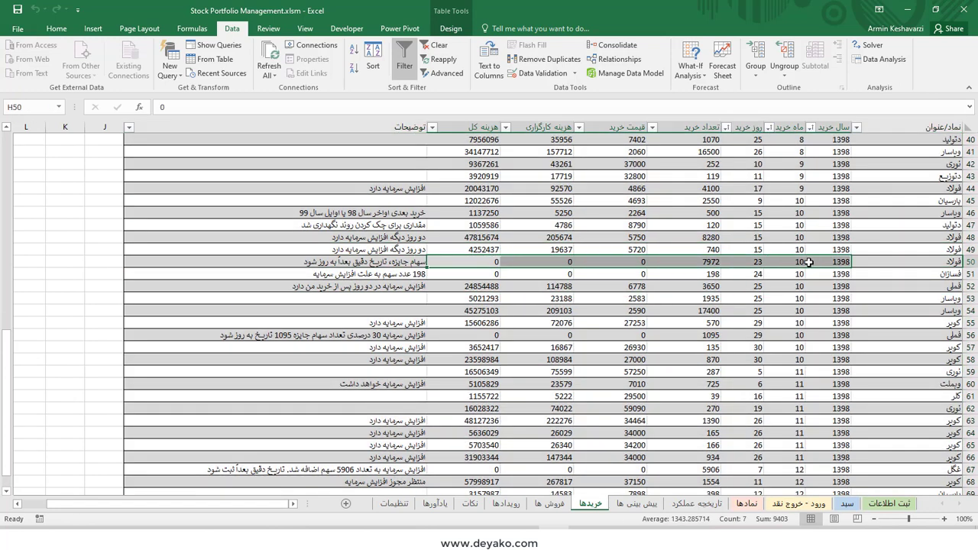
left_click_drag(703, 249, 703, 258)
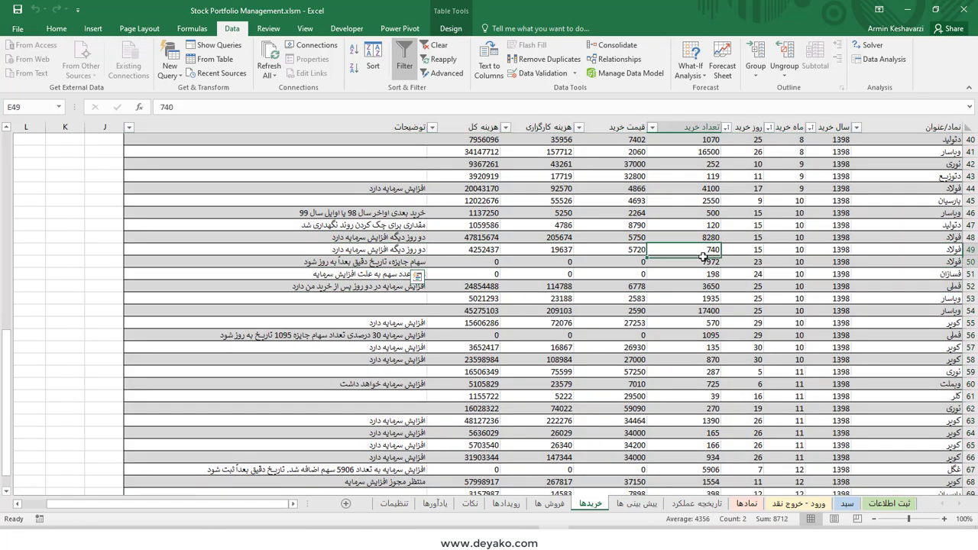
left_click(481, 249)
left_click(486, 262, "shift")
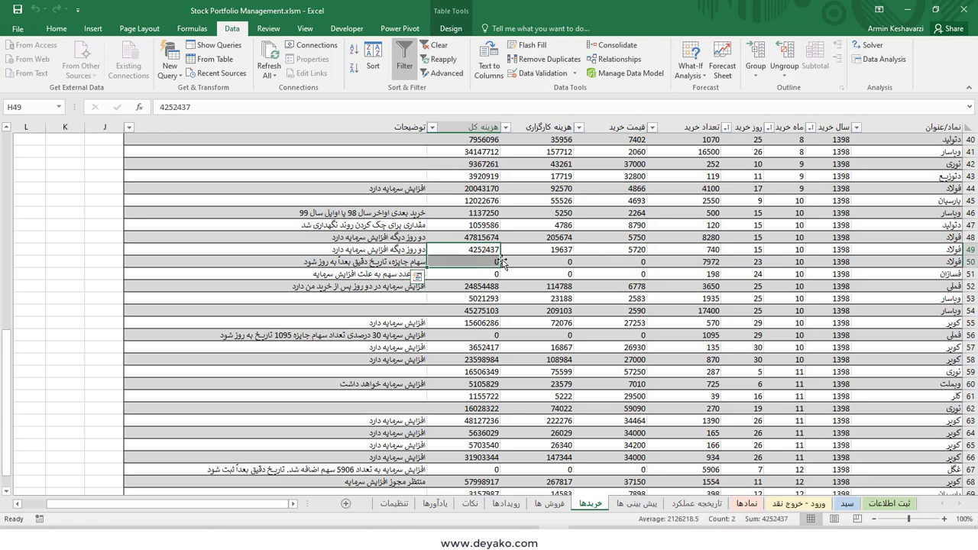
left_click_drag(633, 249, 635, 262)
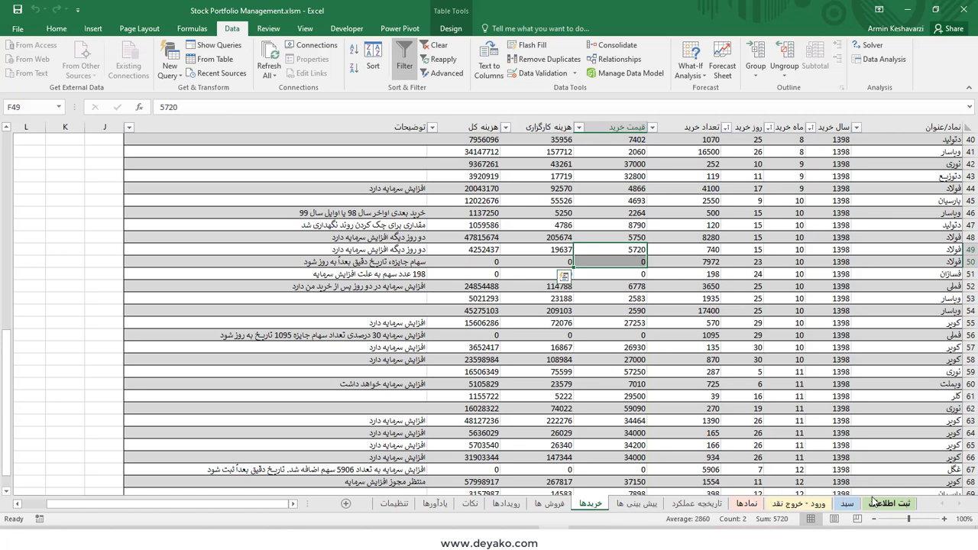
On سبد, compare فولاد's 7,992 shares with its 2,860 average price and 4,594 current price.
left_click(848, 505)
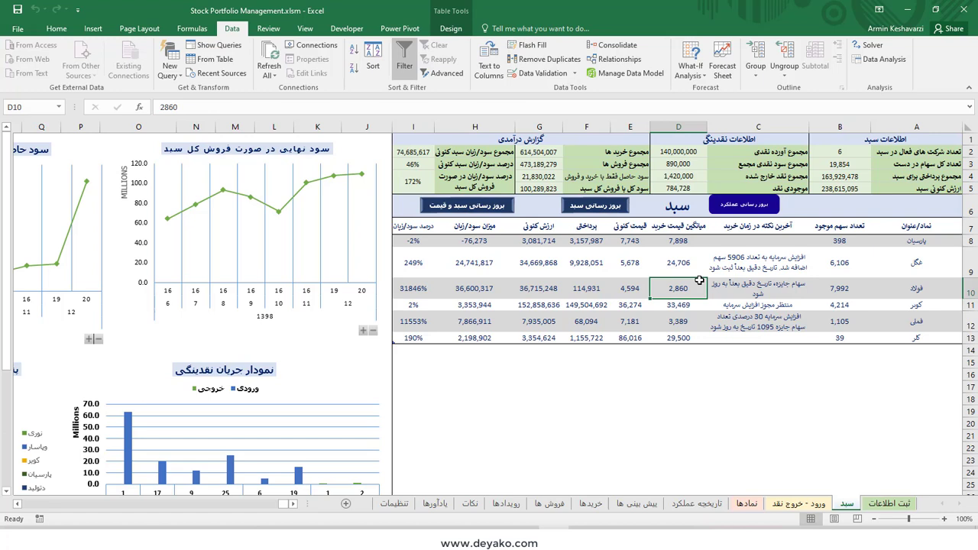
left_click(858, 285)
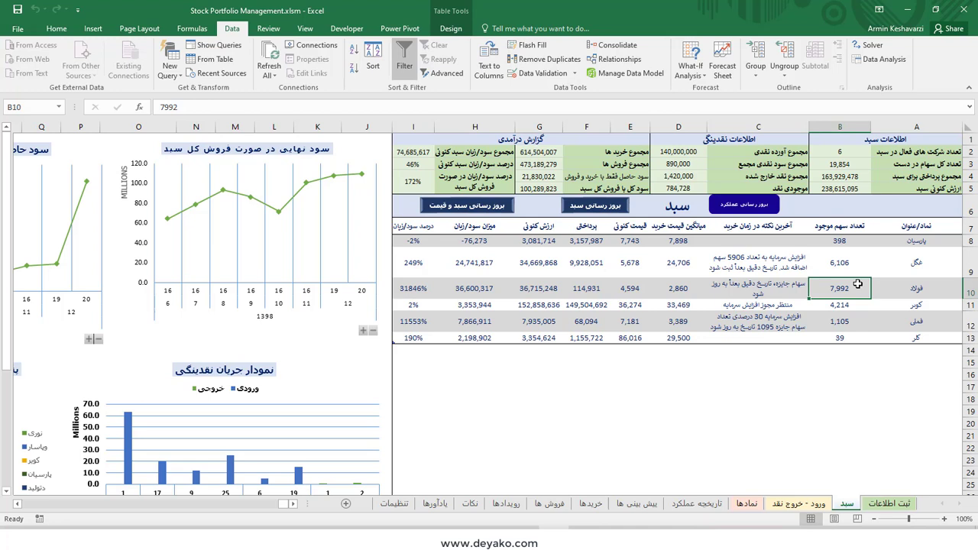
left_click(668, 290)
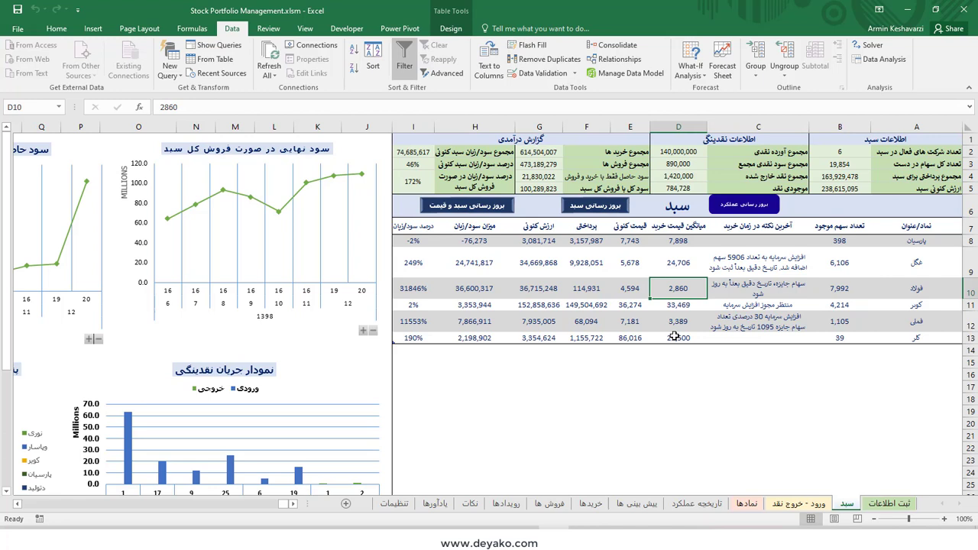
left_click(868, 288)
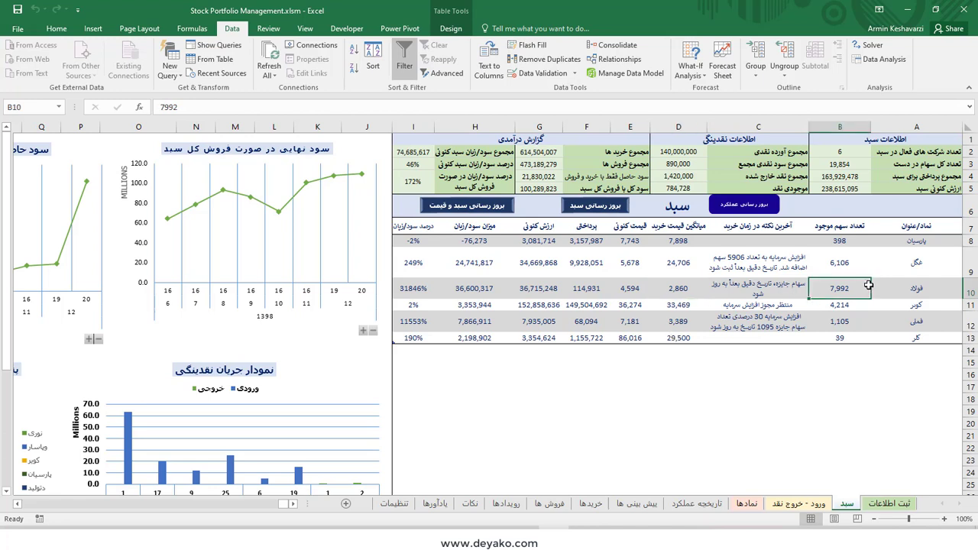
left_click(690, 283)
left_click(829, 287)
left_click(662, 292)
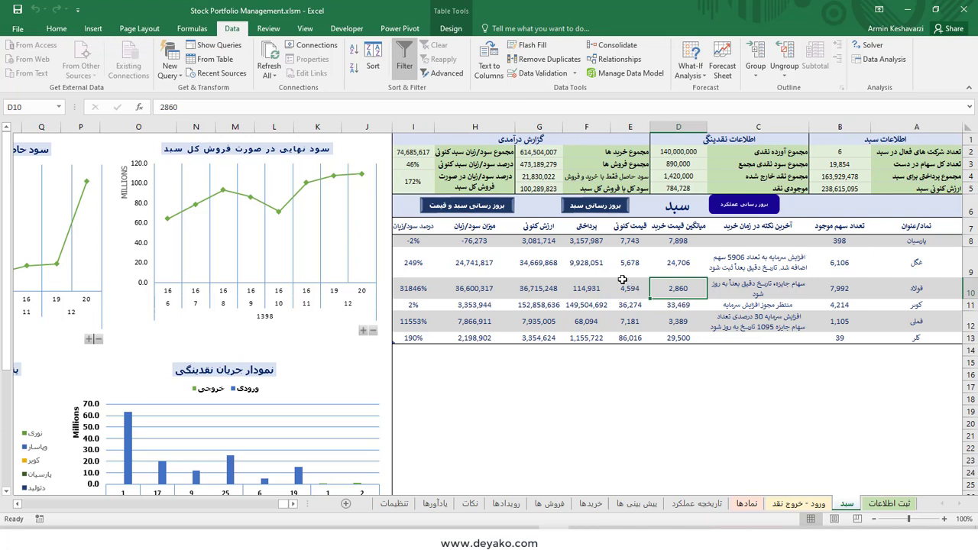
left_click(628, 284)
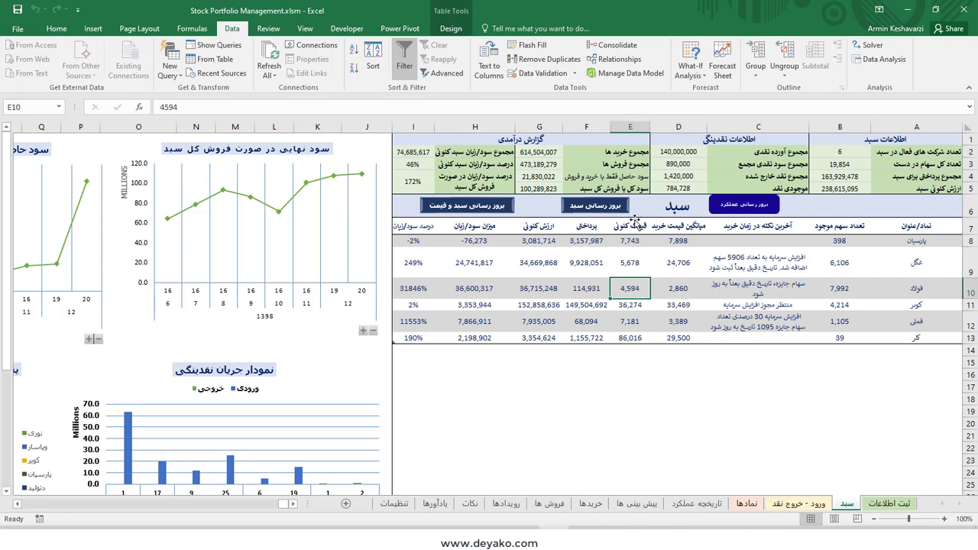
left_click(634, 223)
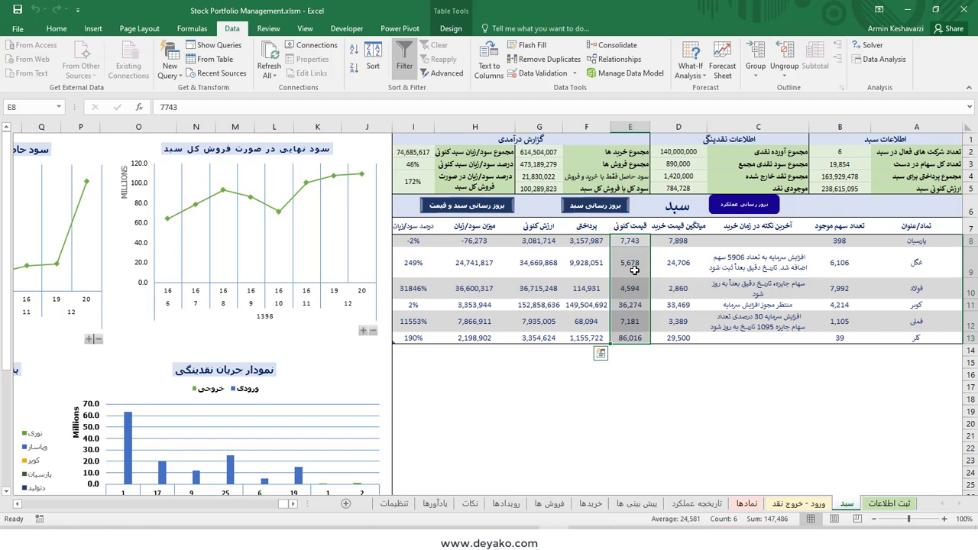
key("alt+Tab")
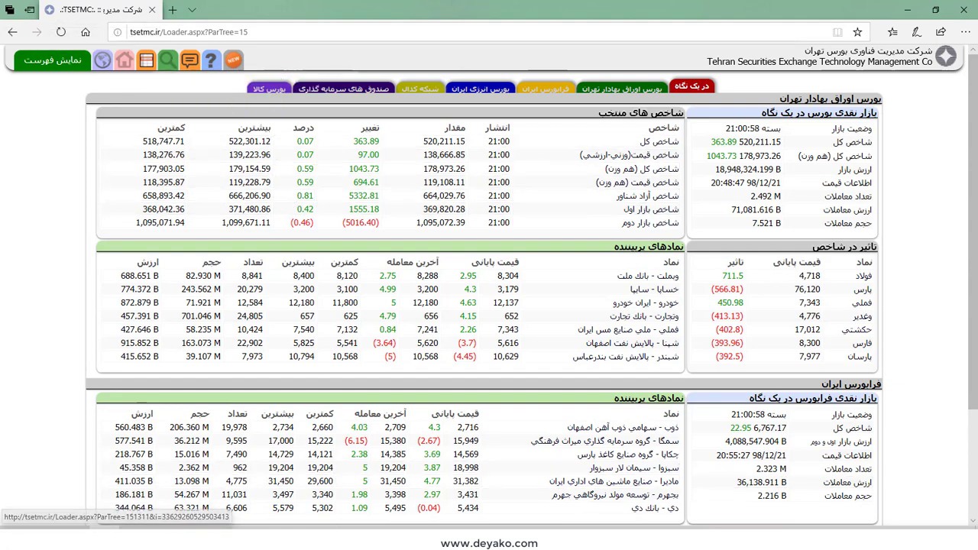
key("alt+Tab")
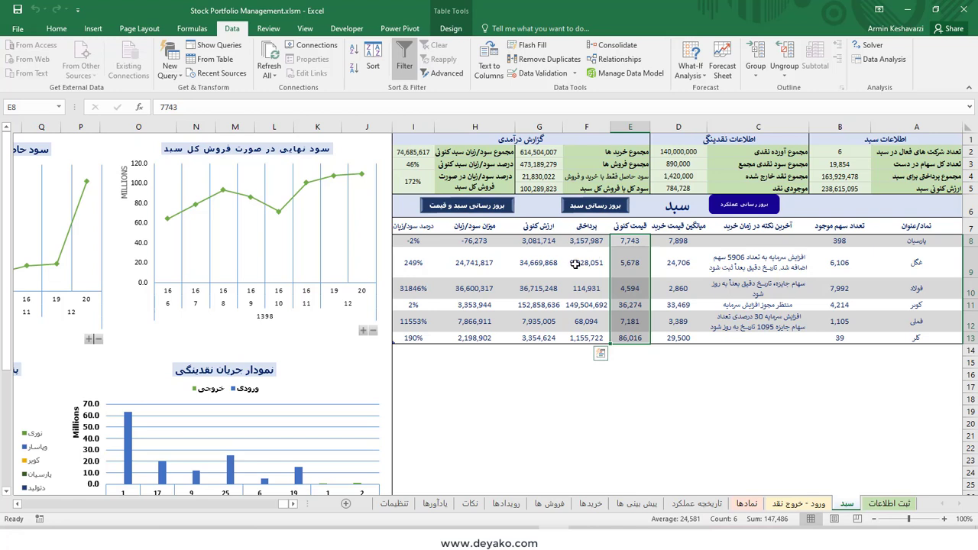
double_click(582, 241)
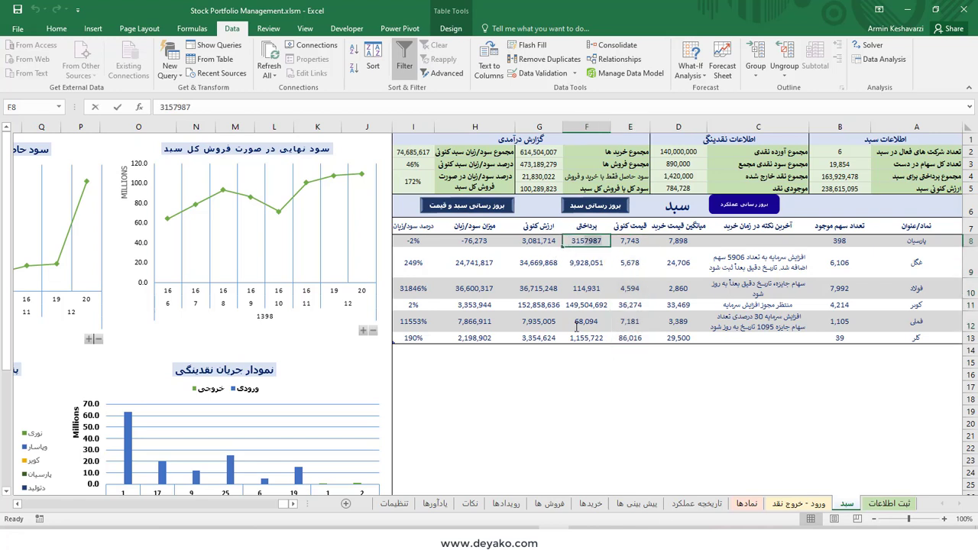
left_click(526, 240)
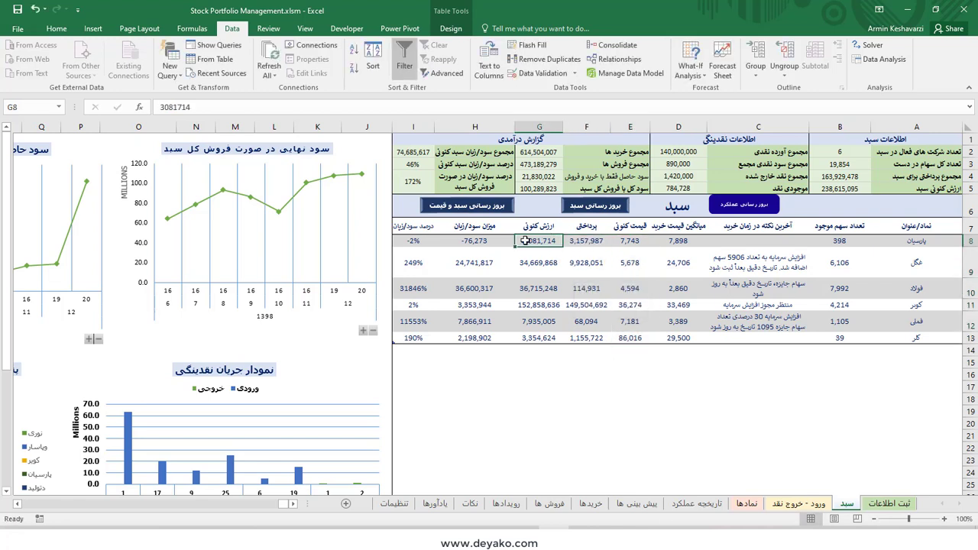
left_click_drag(523, 337, 533, 235)
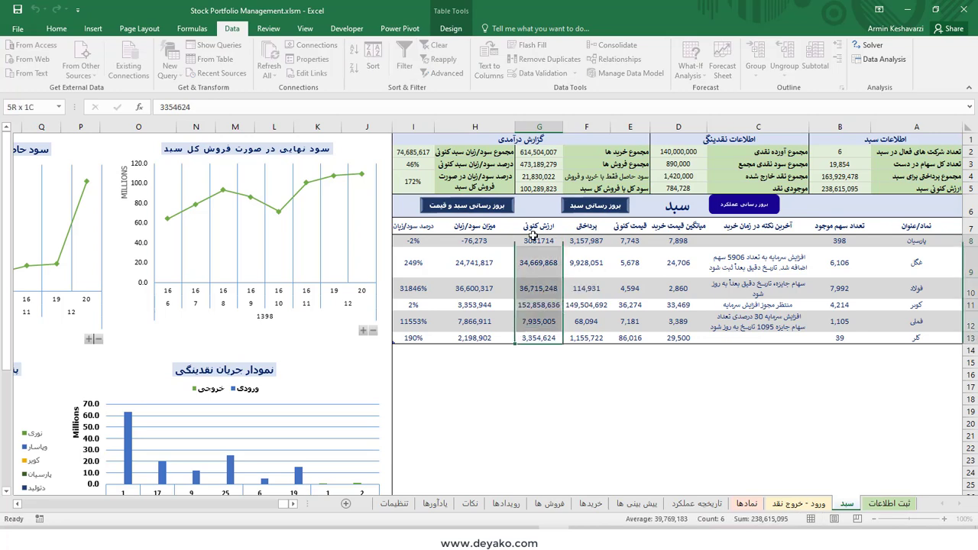
left_click_drag(628, 241, 631, 336)
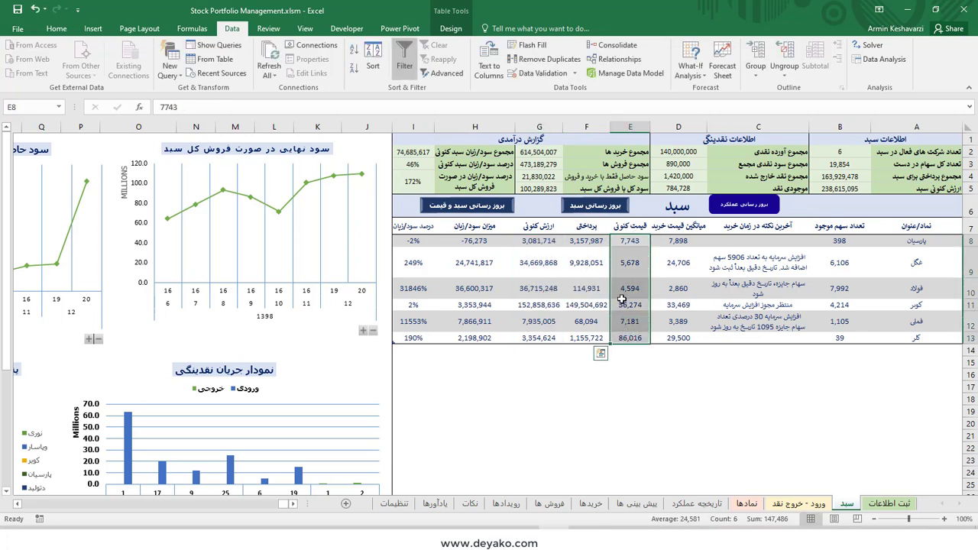
left_click(620, 240)
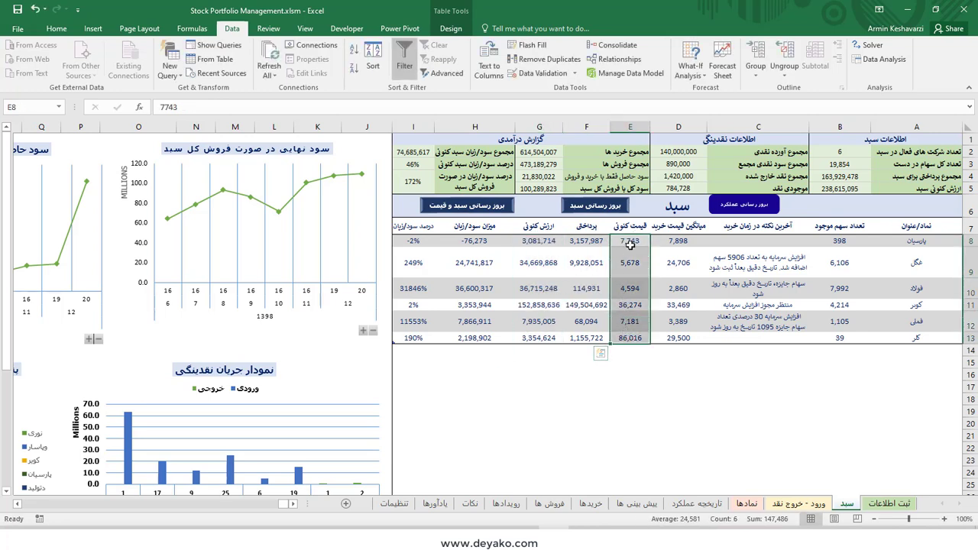
left_click(852, 239)
left_click(554, 245)
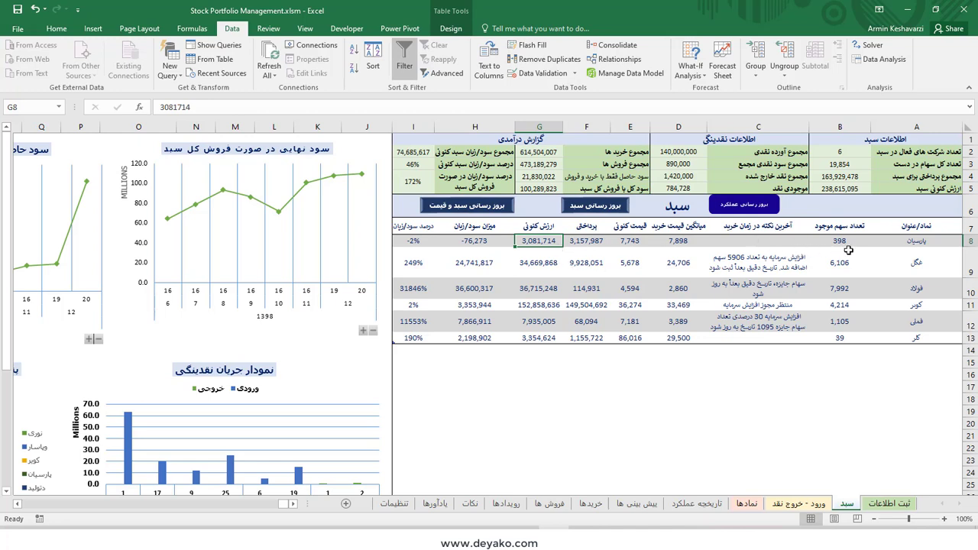
left_click(476, 264)
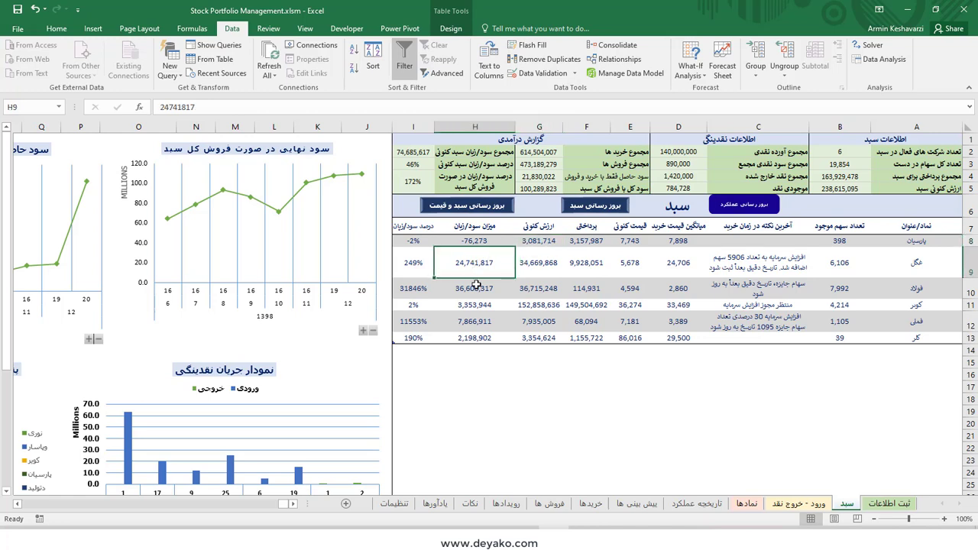
left_click_drag(476, 285, 477, 315)
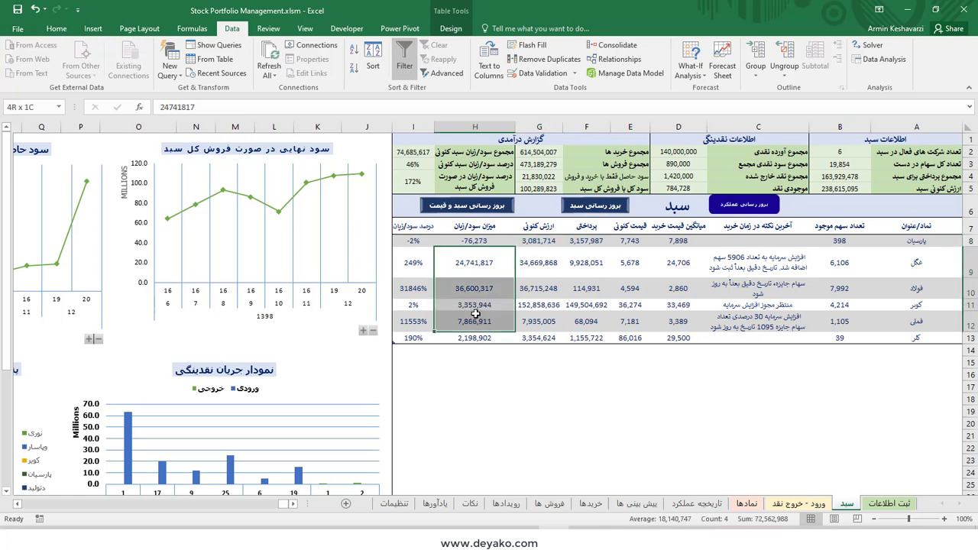
left_click(537, 243)
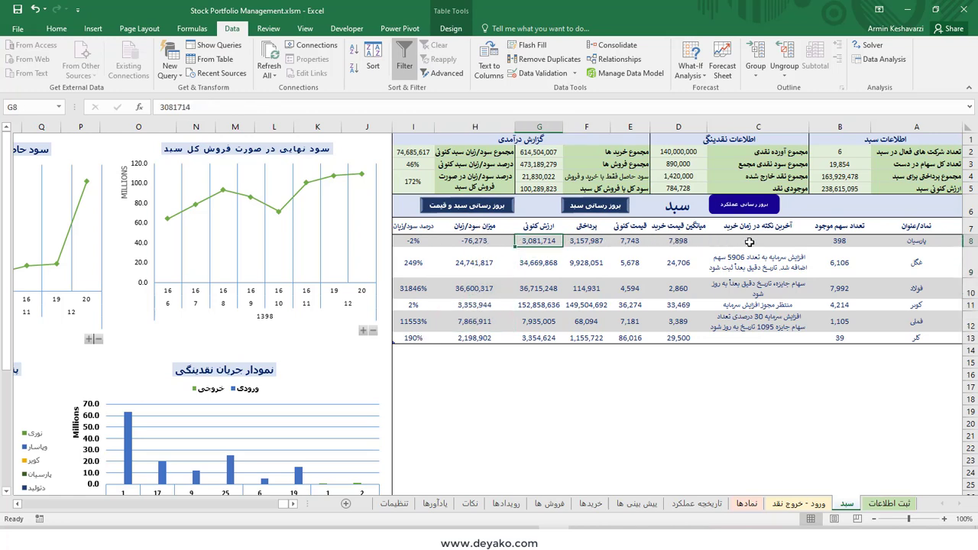
left_click(587, 242)
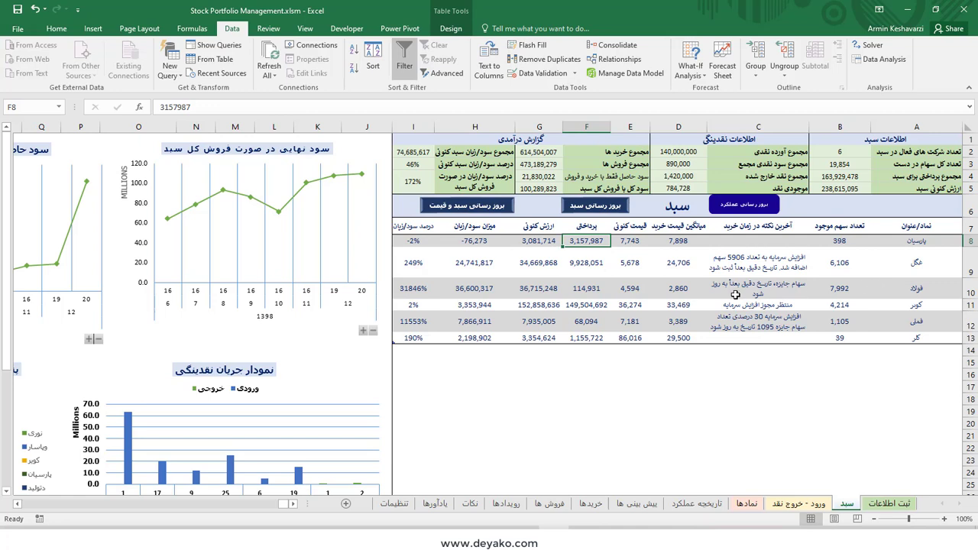
left_click(587, 291)
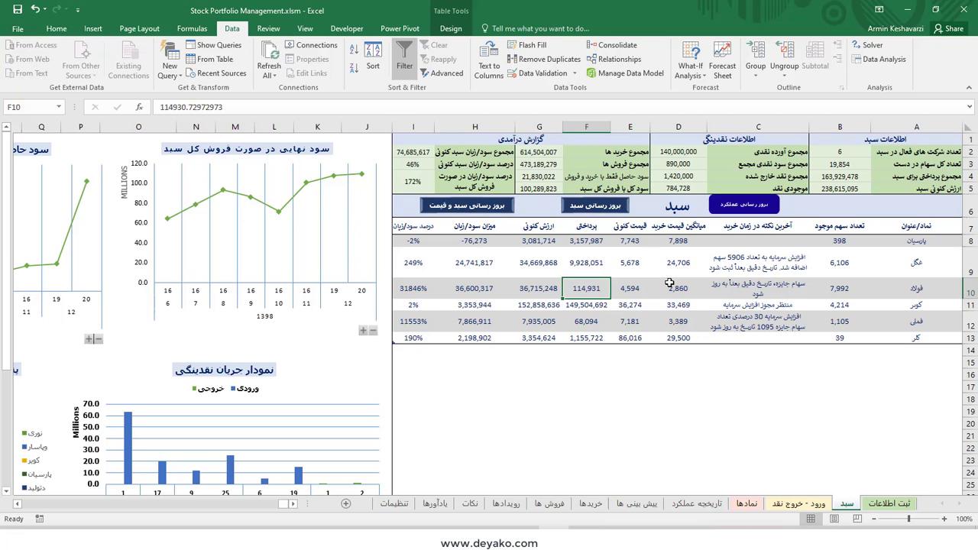
Check basket row 10's share count and profit percentage, then select the basket figures I8:D12.
left_click(843, 289)
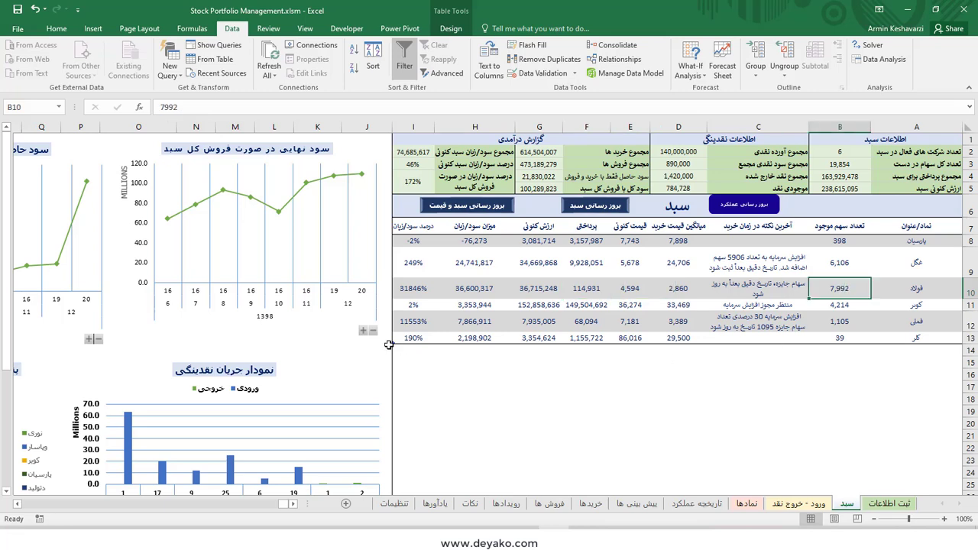
left_click(418, 289)
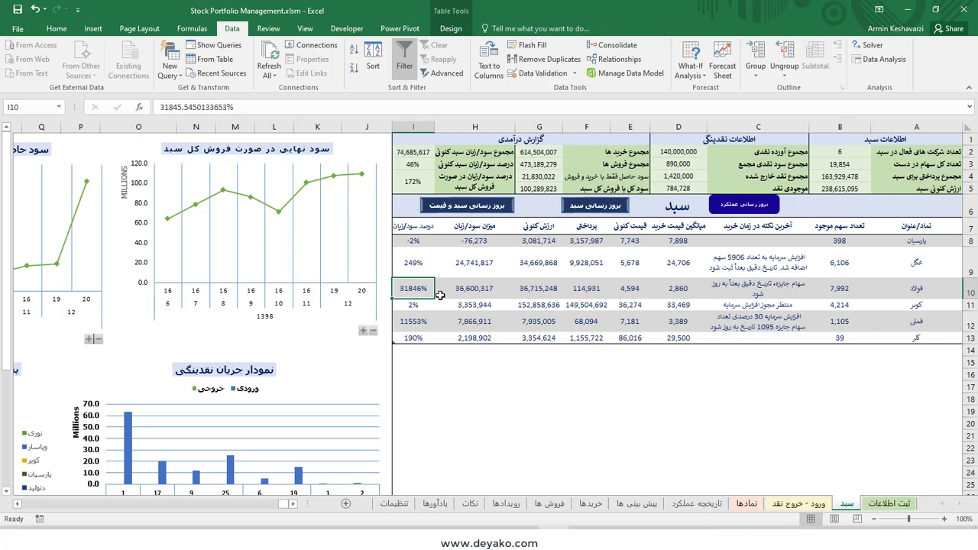
left_click(956, 288)
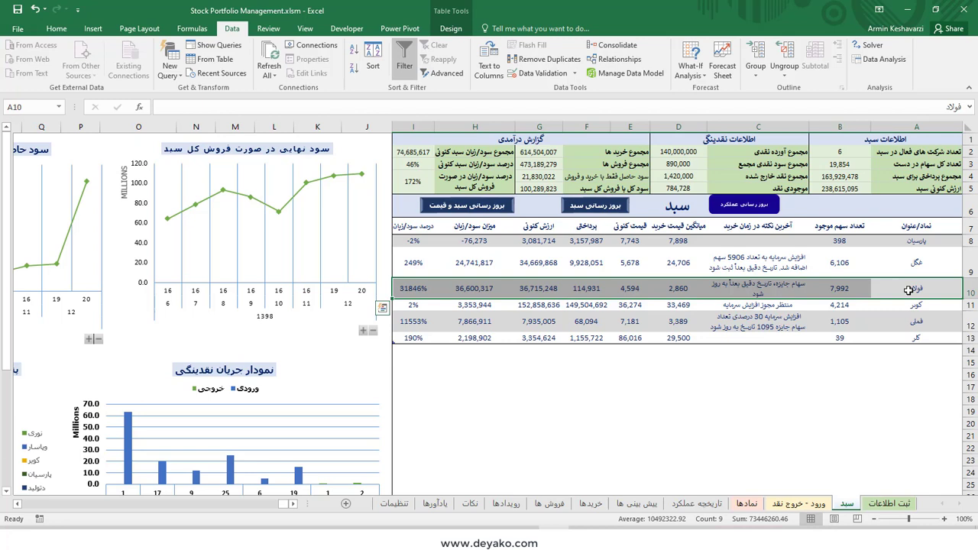
left_click(412, 289)
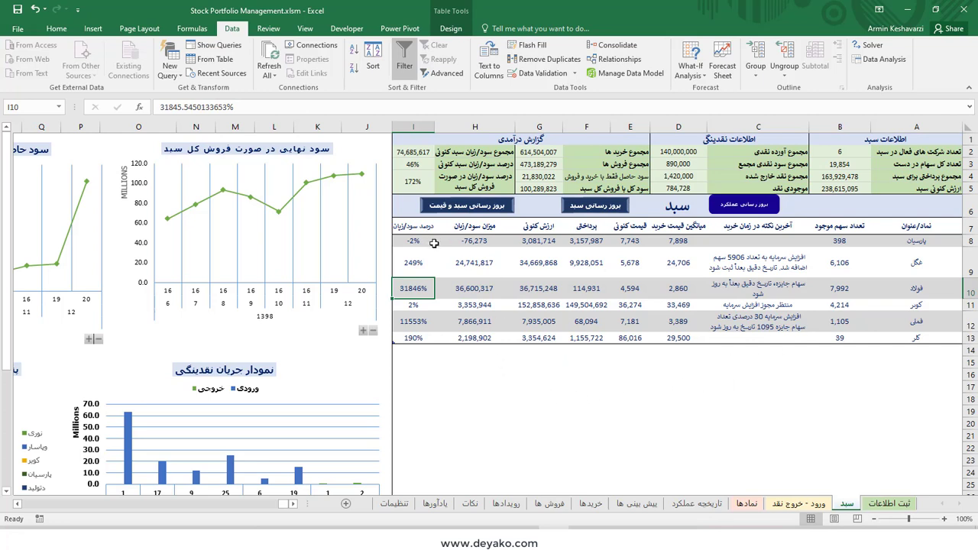
left_click_drag(429, 242, 637, 311)
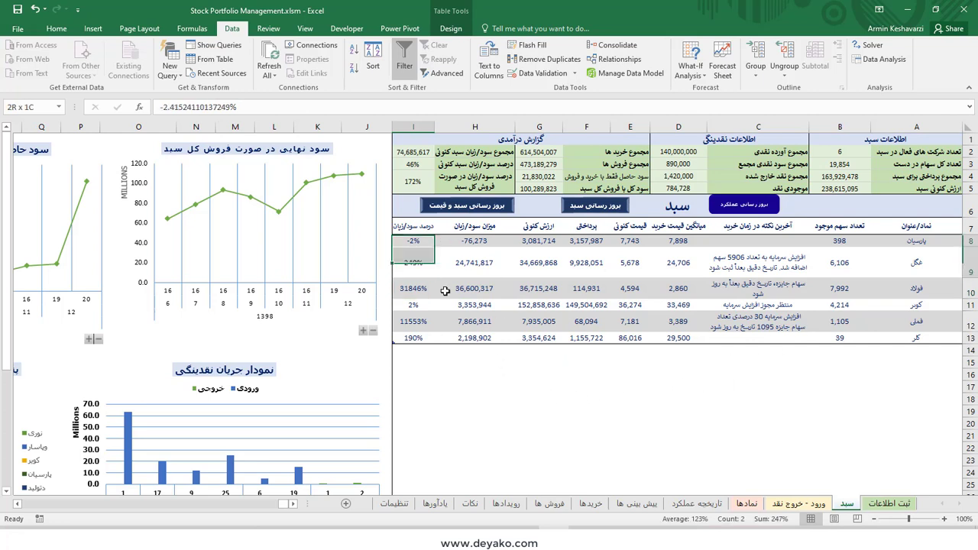
Review row 9's share count, payment amount, current value and profit percentage.
left_click(413, 263)
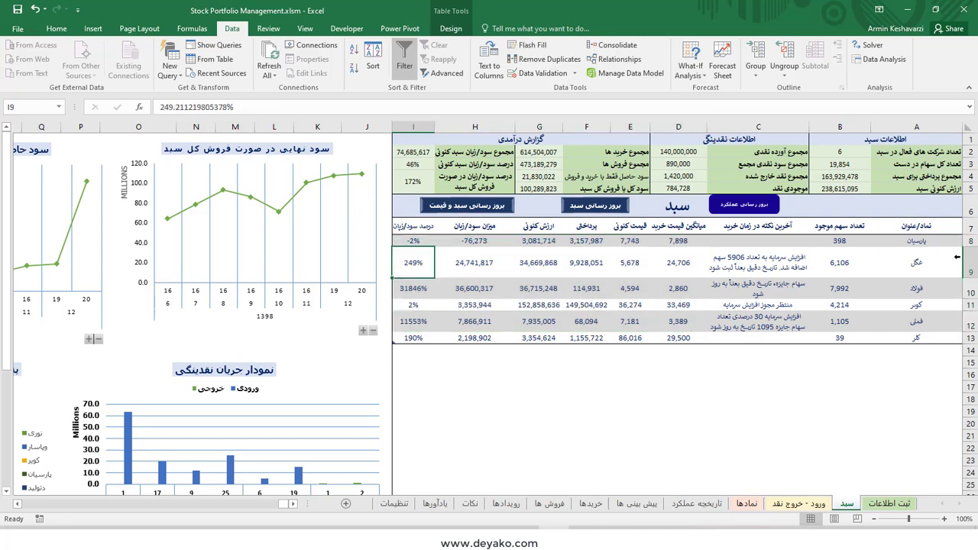
left_click(957, 258)
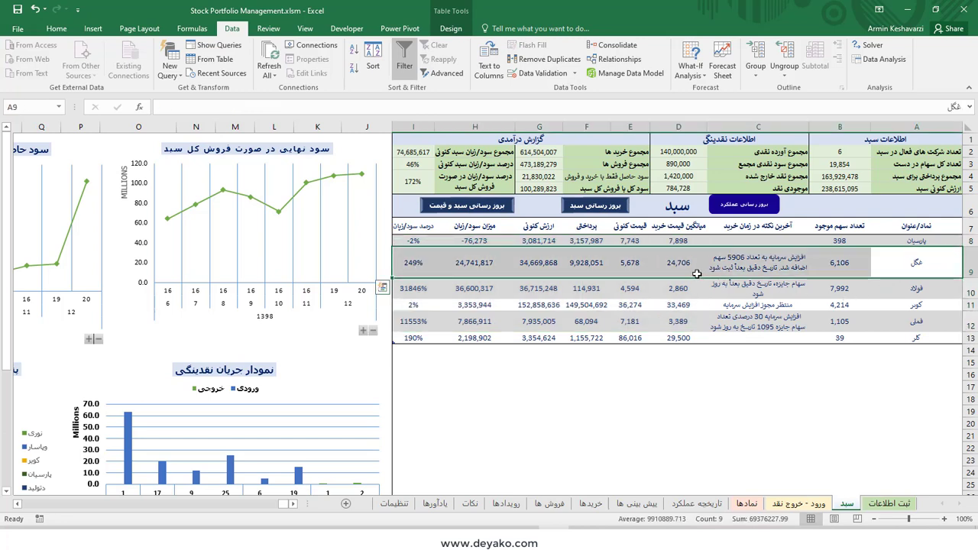
left_click(684, 270)
left_click(844, 273)
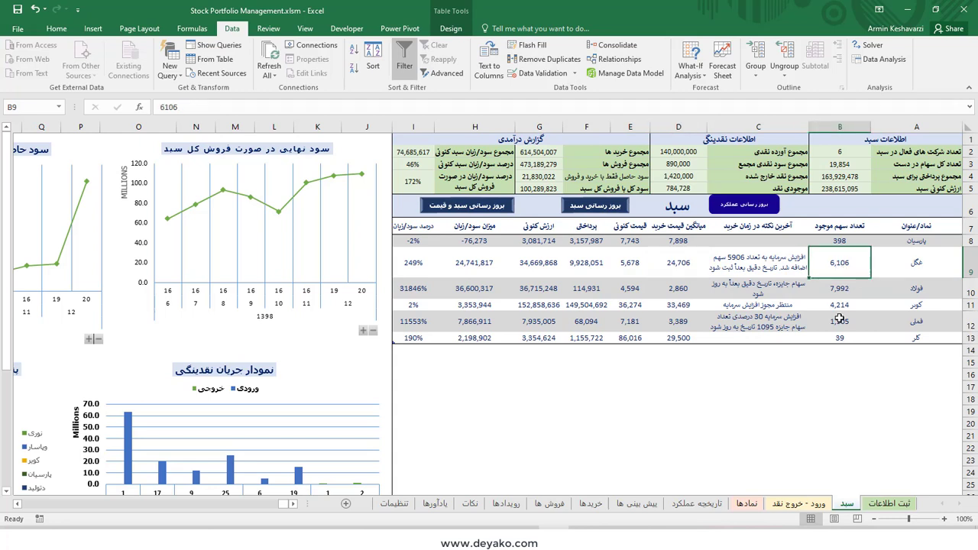
left_click_drag(413, 256, 657, 255)
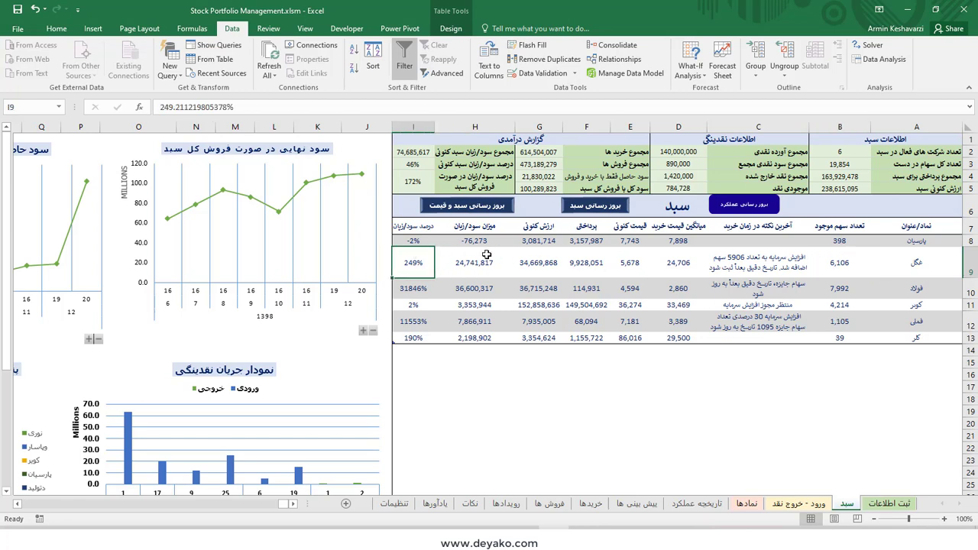
left_click(589, 257)
left_click(535, 261)
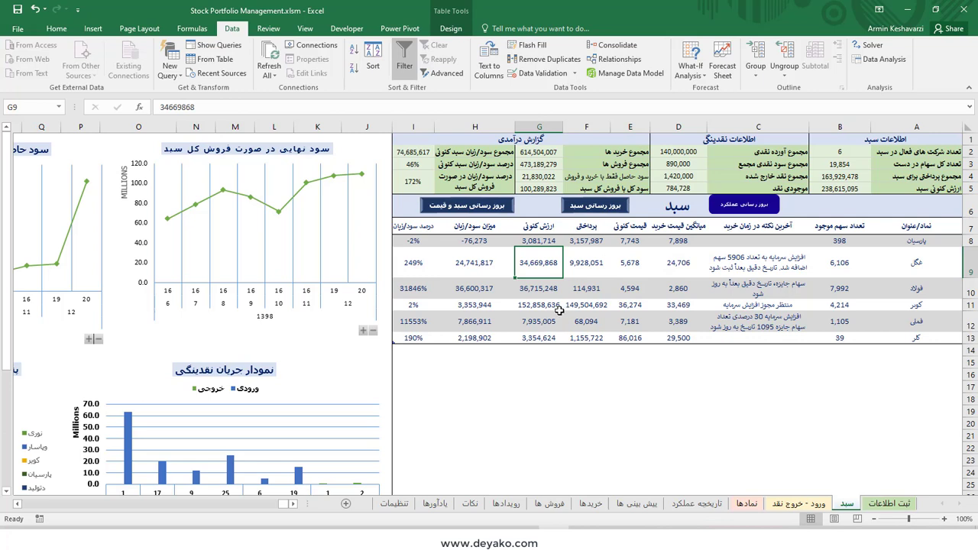
left_click(409, 262)
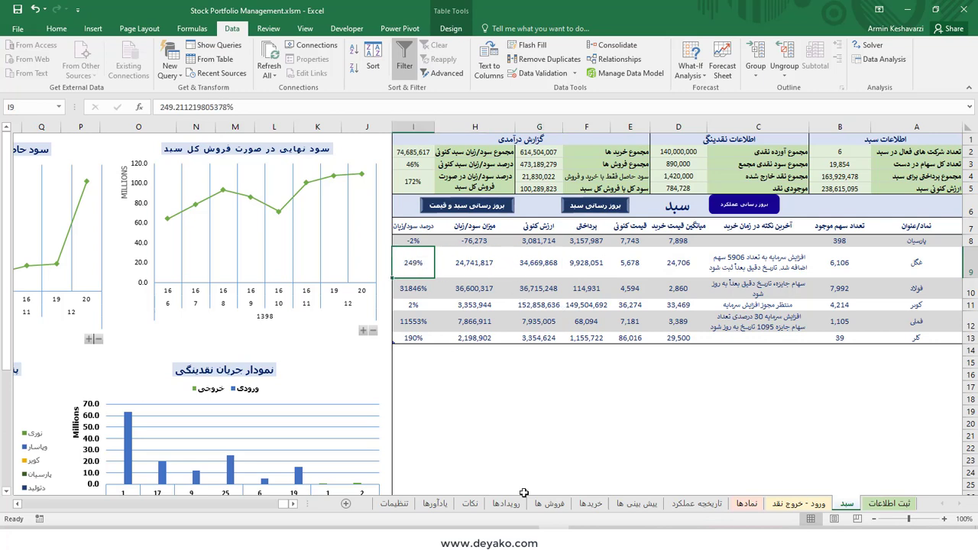
left_click(596, 241)
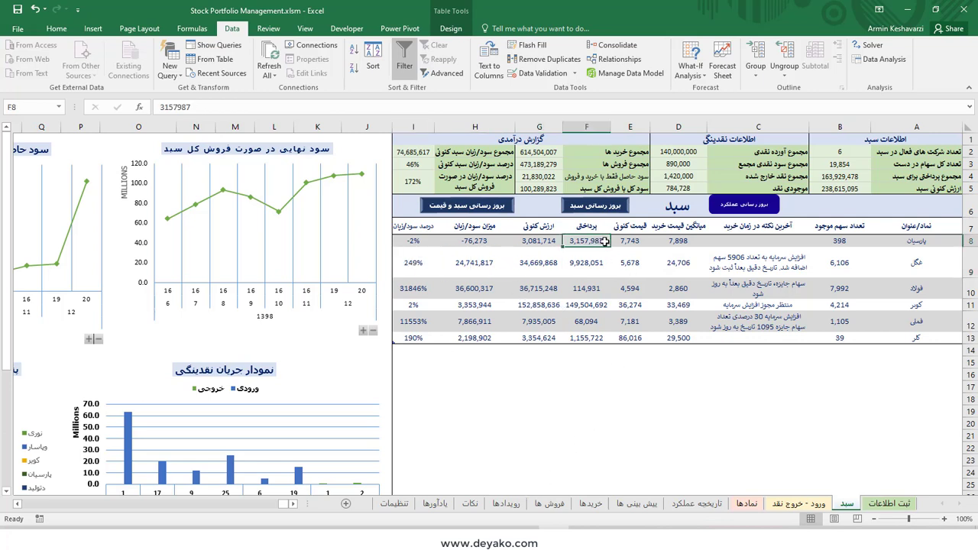
Select current prices E8:E12, refresh the basket, and run the performance update to open TSETMC.
left_click_drag(627, 241, 627, 327)
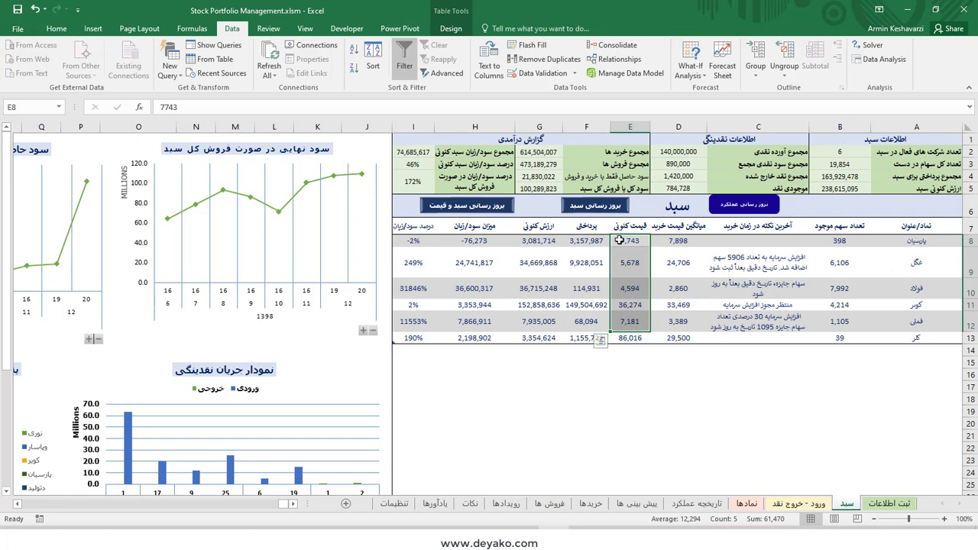
left_click(597, 208)
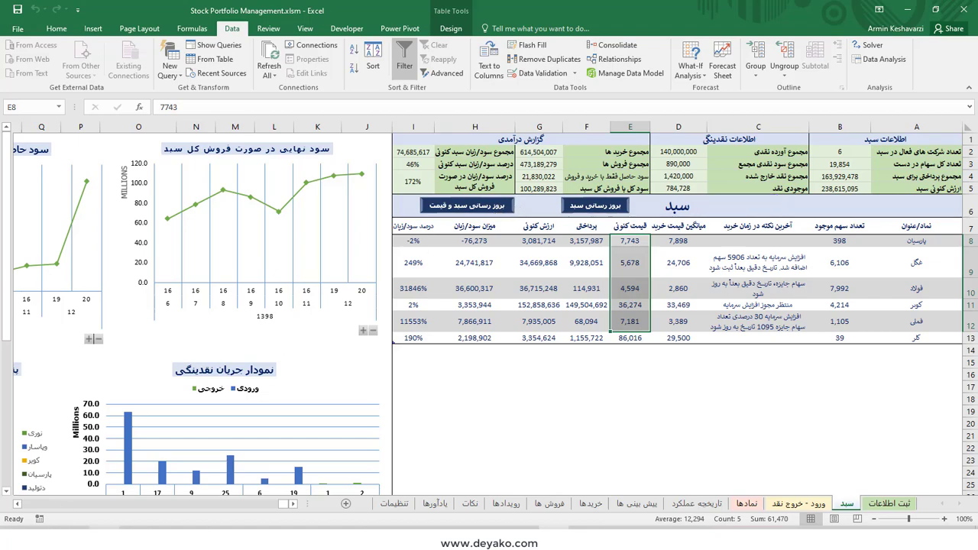
left_click(745, 204)
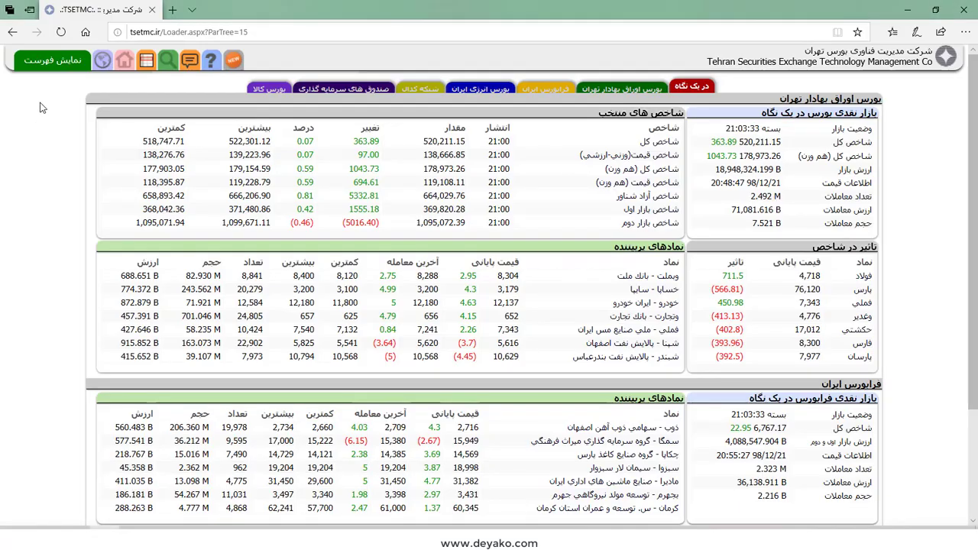
Show the TSETMC market watch table and its Excel export options.
left_click(148, 64)
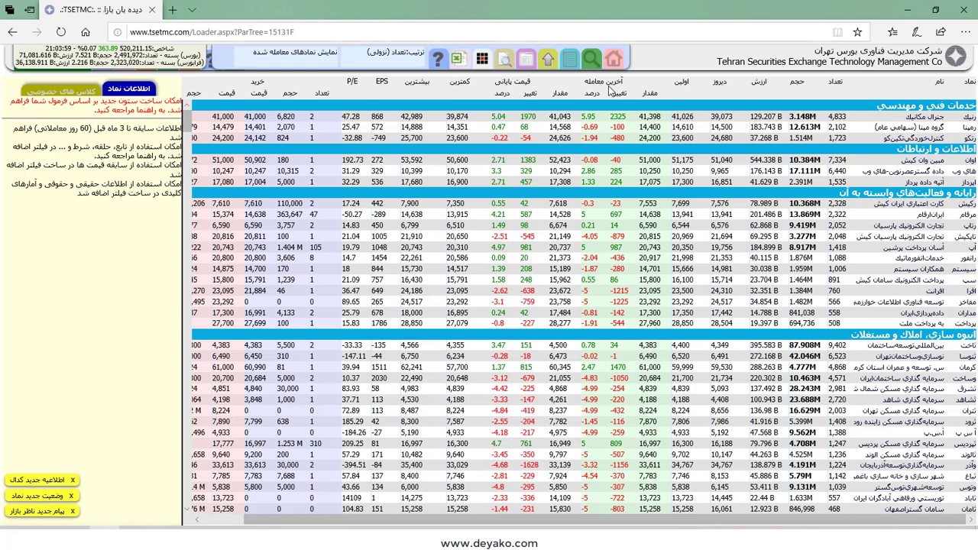
left_click(462, 58)
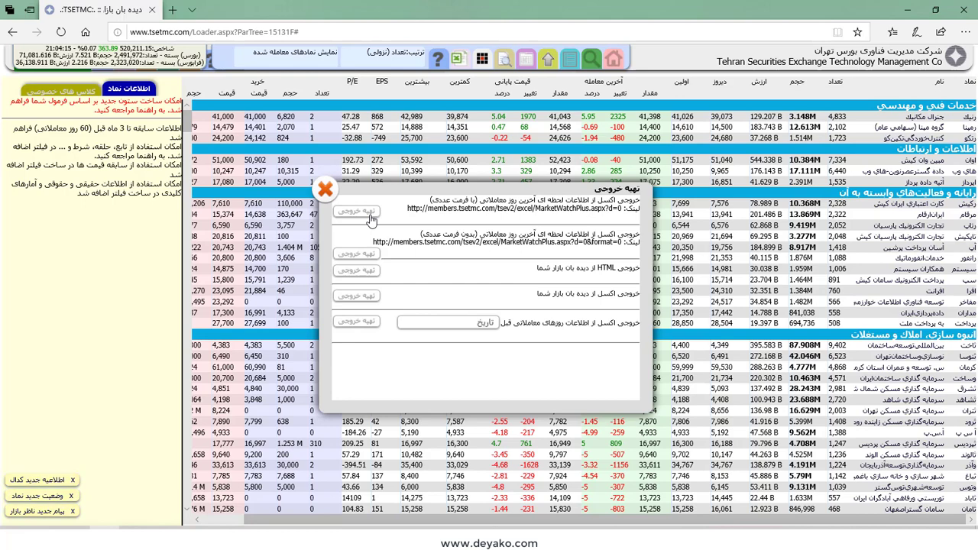
Try the numeric-price Excel export, look over the Runtime Error, and return to market watch.
left_click(370, 217)
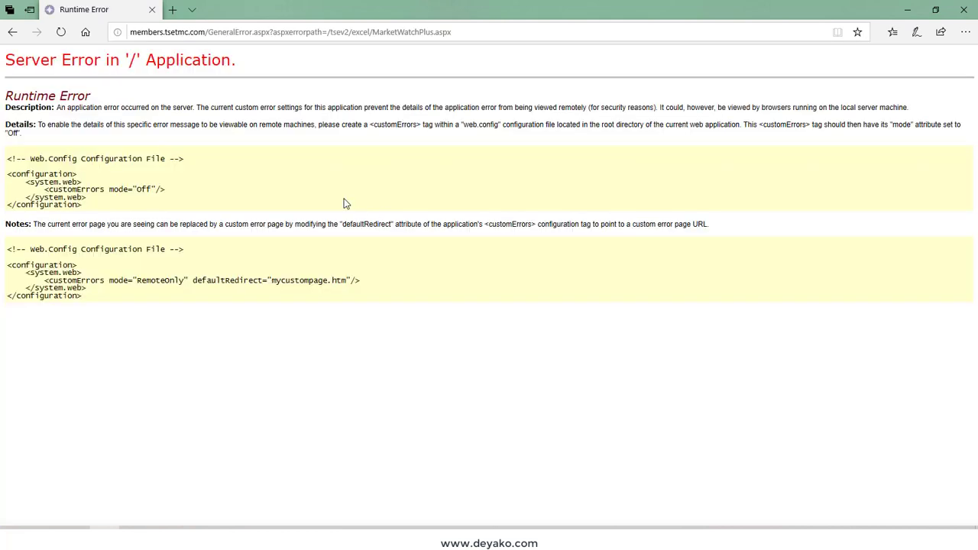
mouse_move(14, 61)
left_mouse_down()
mouse_move(79, 61)
mouse_move(292, 329)
left_mouse_up()
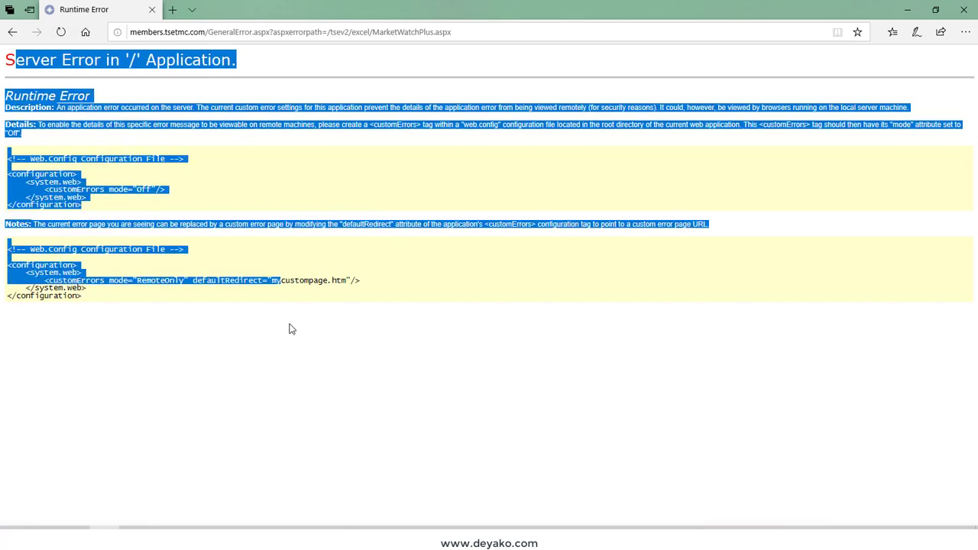
left_click(276, 330)
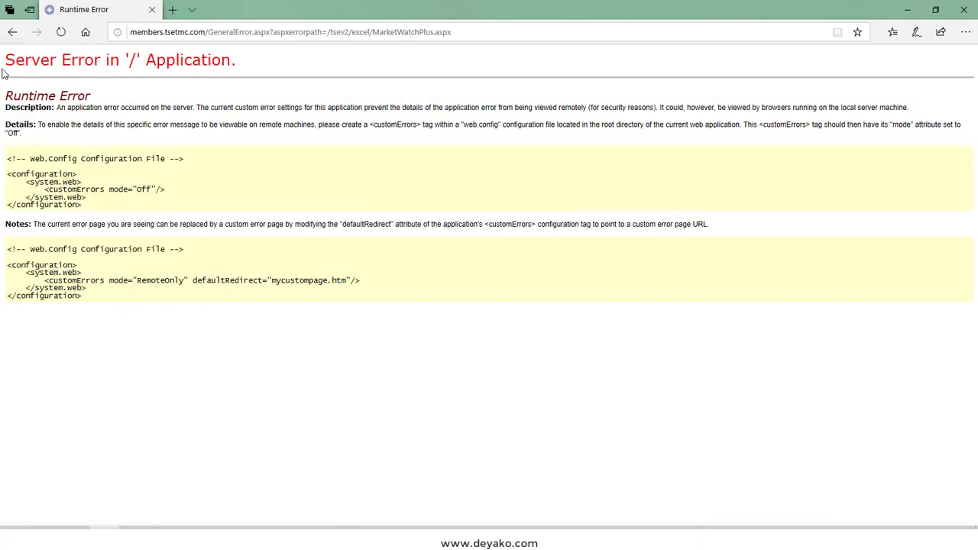
left_click_drag(6, 65, 160, 305)
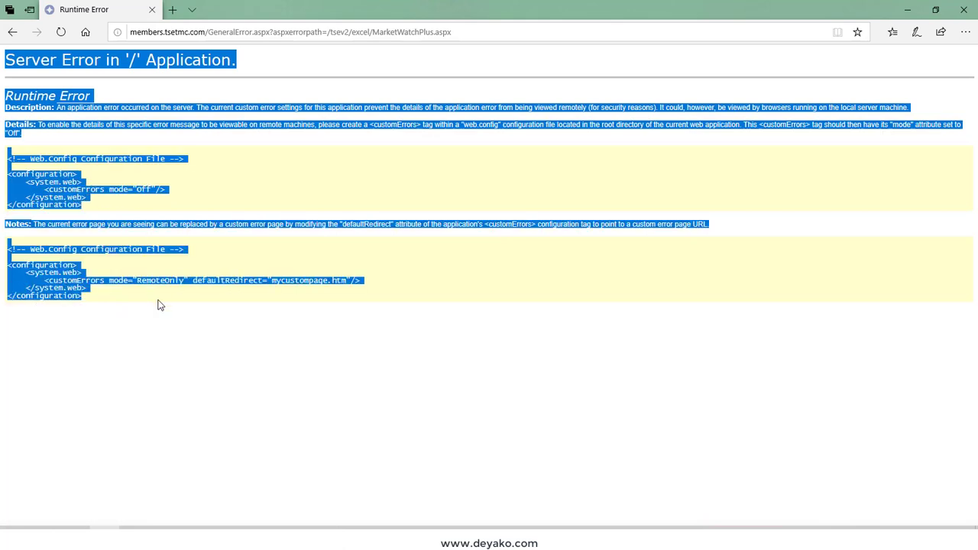
left_click(12, 31)
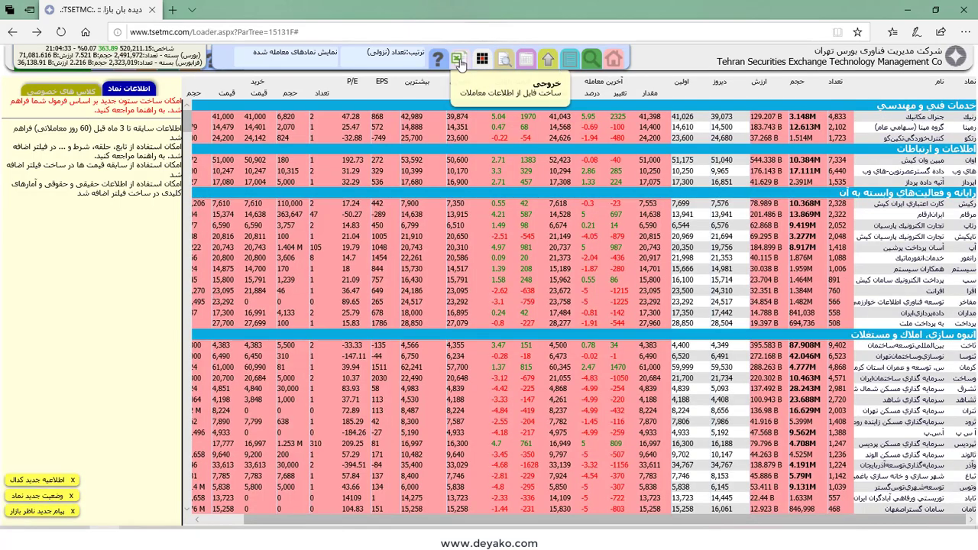
Export the market data without numeric formatting as MarketWatchPlus-1398_12_21.xlsx.
left_click(459, 60)
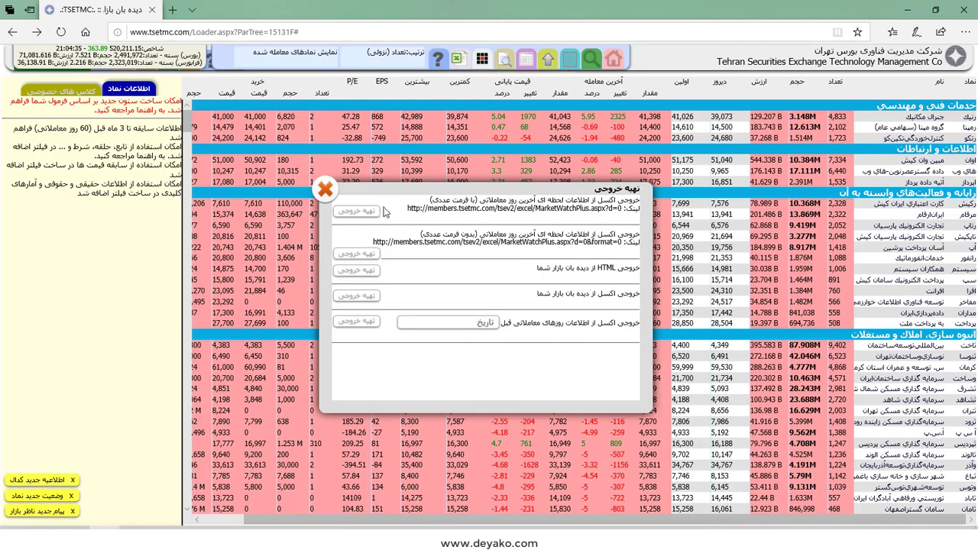
left_click(353, 256)
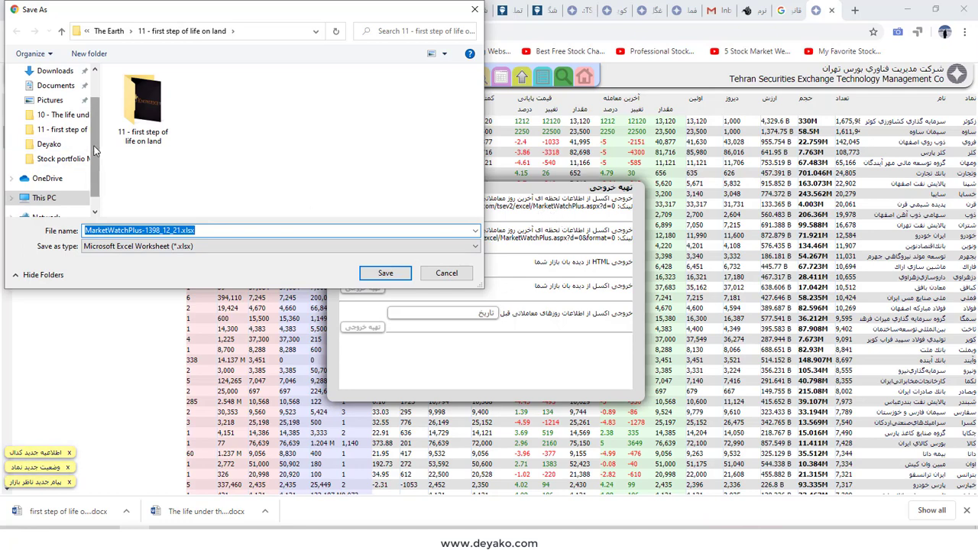
Save the download on the Desktop under the existing name MarketWatch.xlsx, overwriting the old file.
scroll(54, 137, "up", 1)
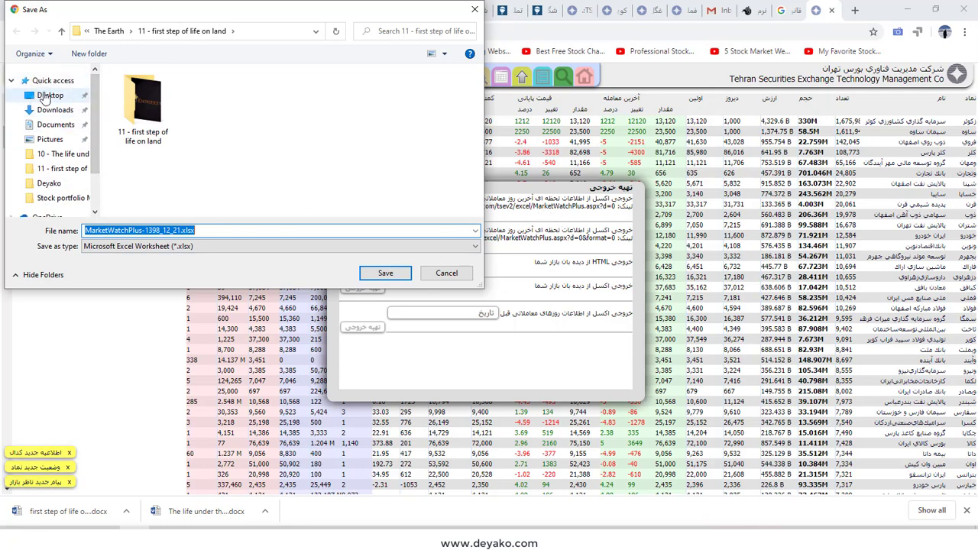
left_click(46, 95)
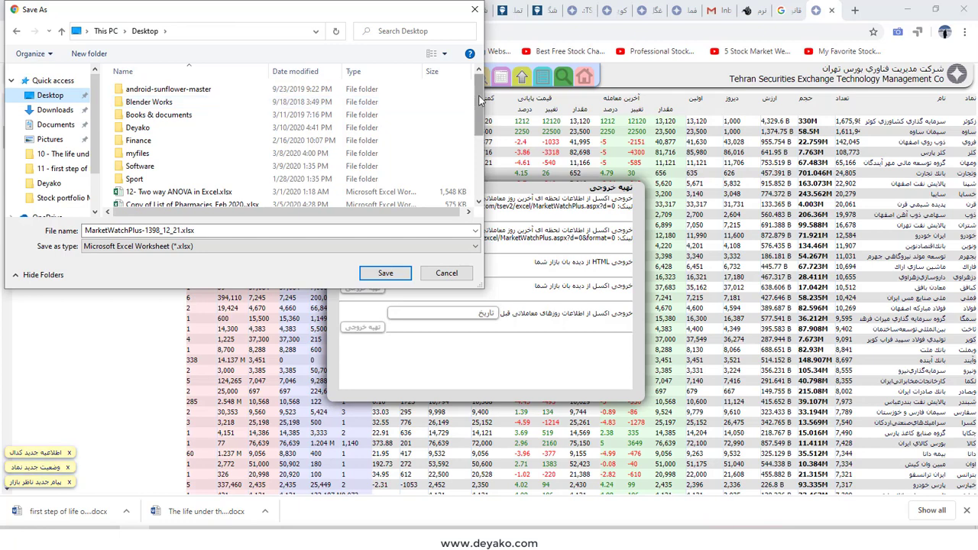
left_click_drag(486, 107, 486, 134)
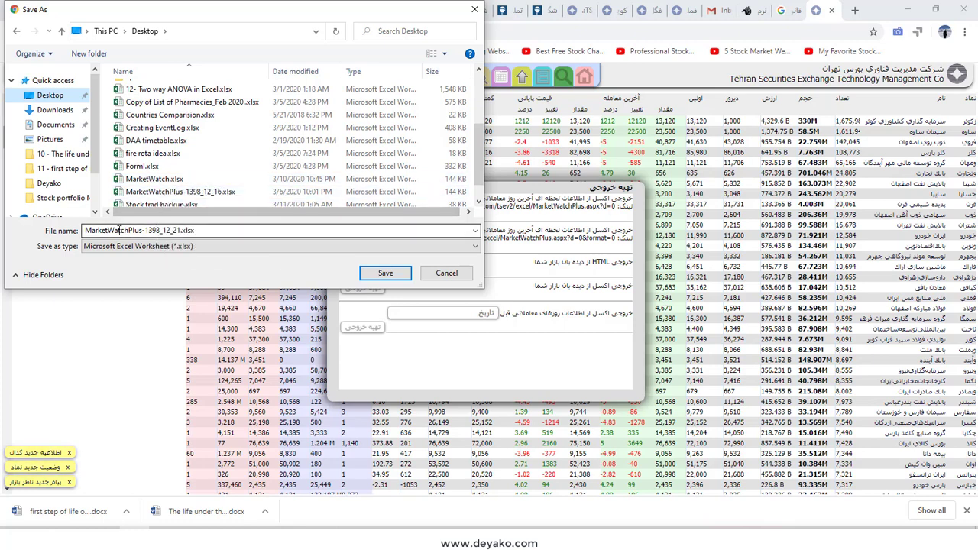
left_click(183, 179)
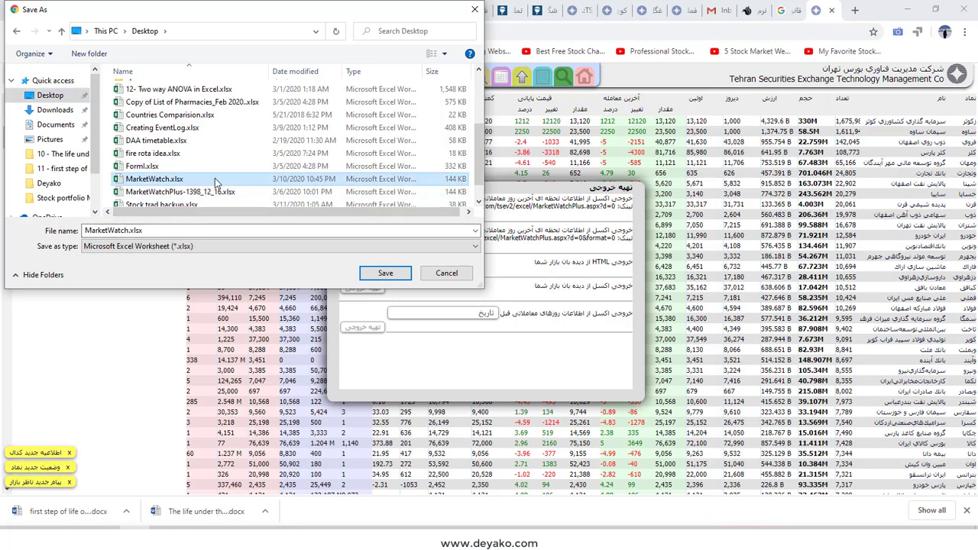
left_click(388, 275)
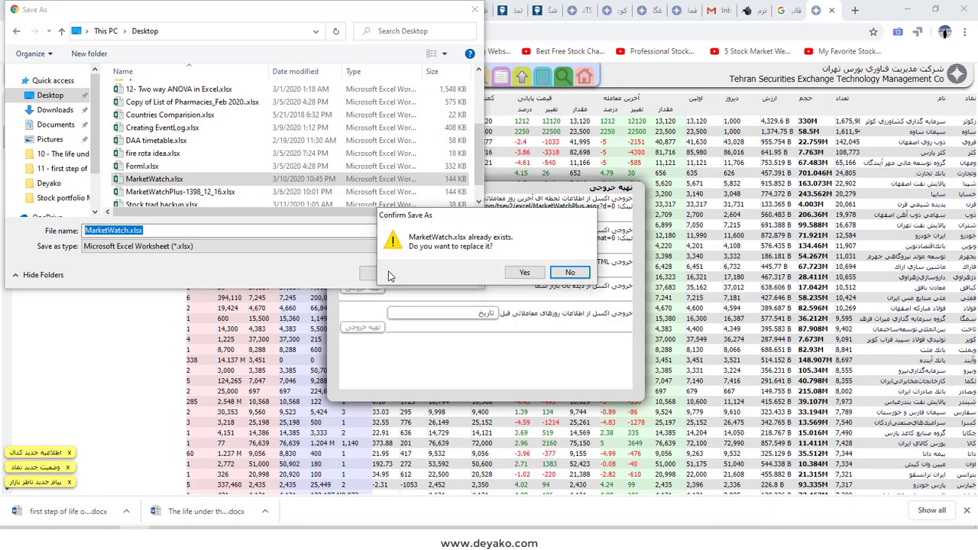
left_click(524, 273)
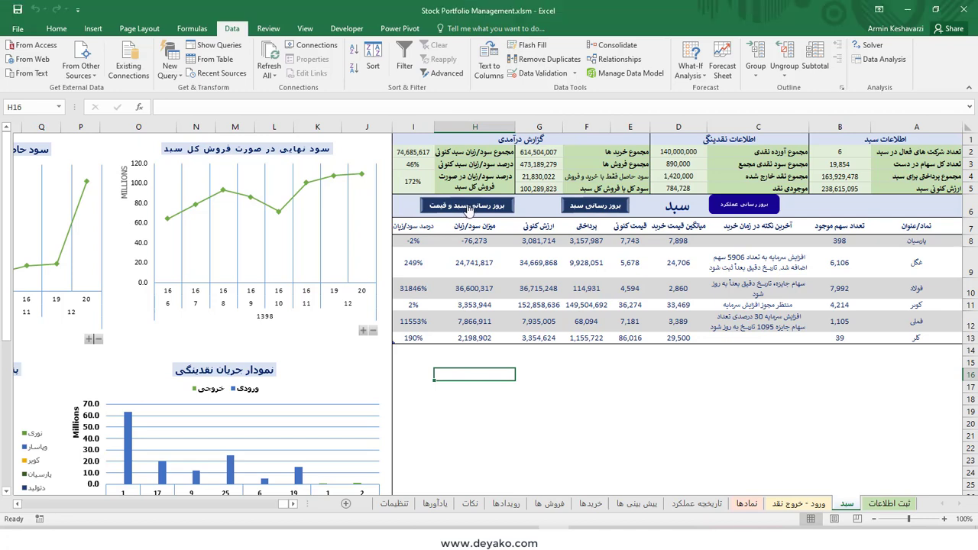
Refresh سبد portfolio prices and profits from the new market data, then show the تنظیمات sheet.
left_click(596, 207)
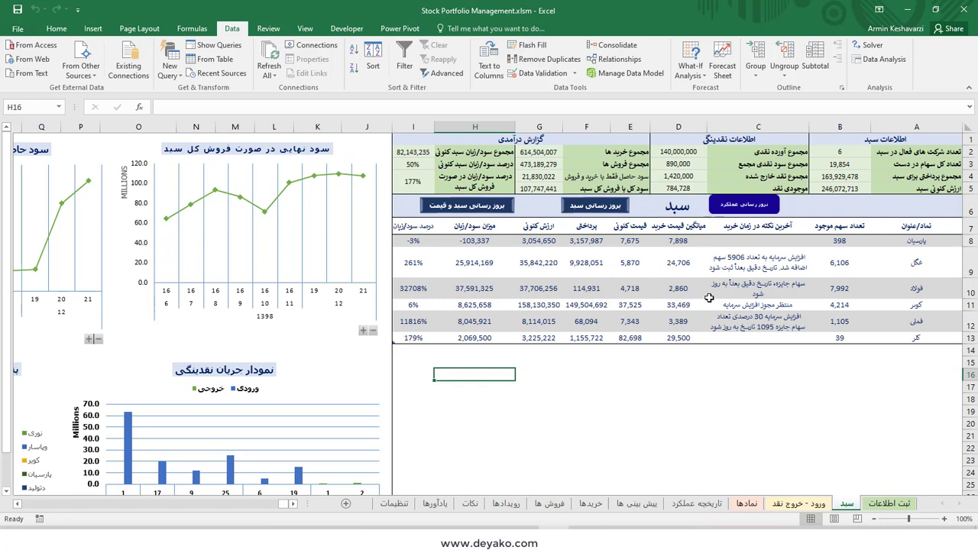
left_click(394, 504)
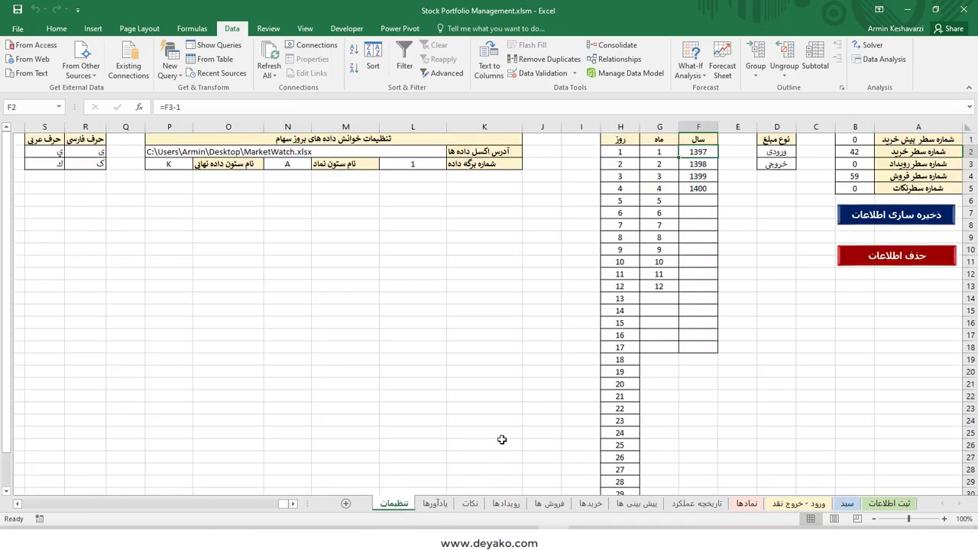
Replace the settings data file path with 'asaqsa' and return to the سبد sheet.
left_click_drag(411, 144, 419, 162)
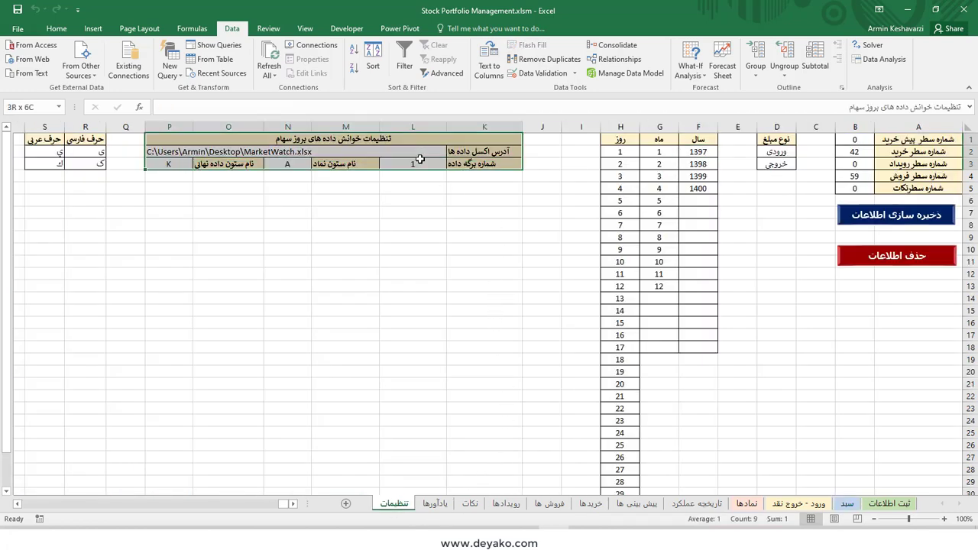
left_click(307, 153)
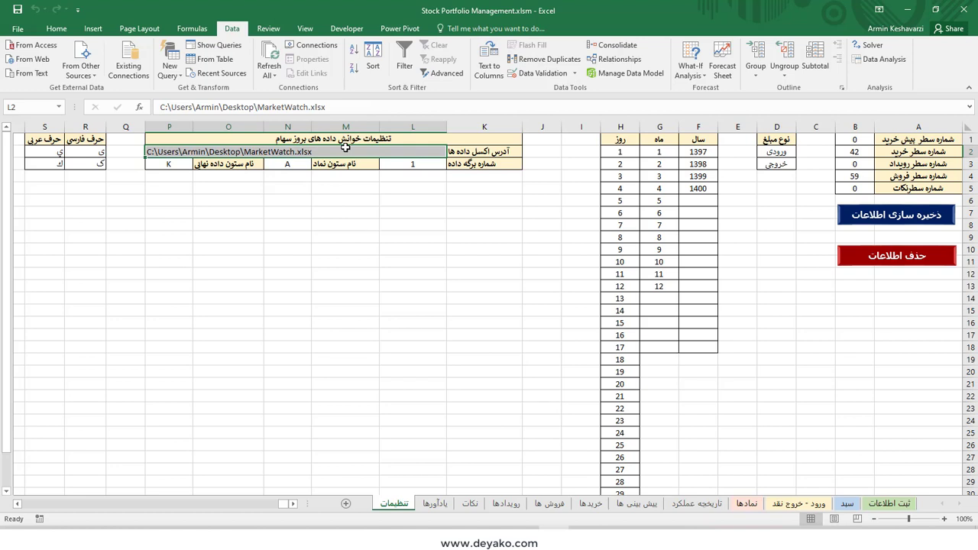
key("Delete")
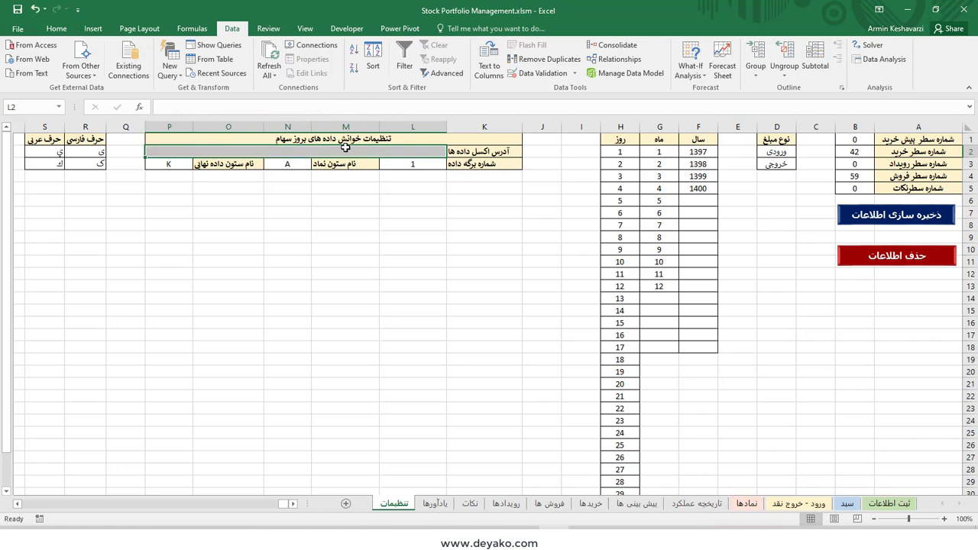
left_click(453, 234)
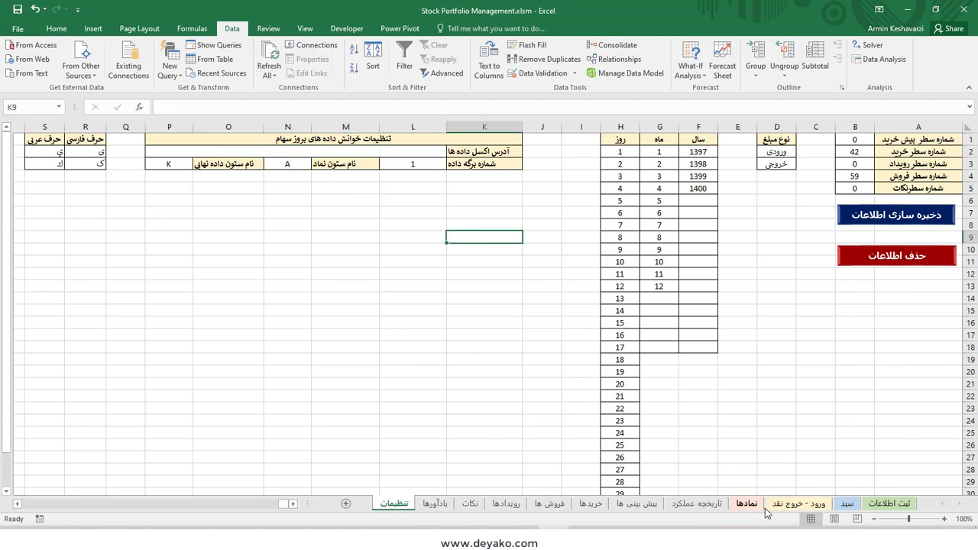
left_click(375, 151)
type("asaqsa")
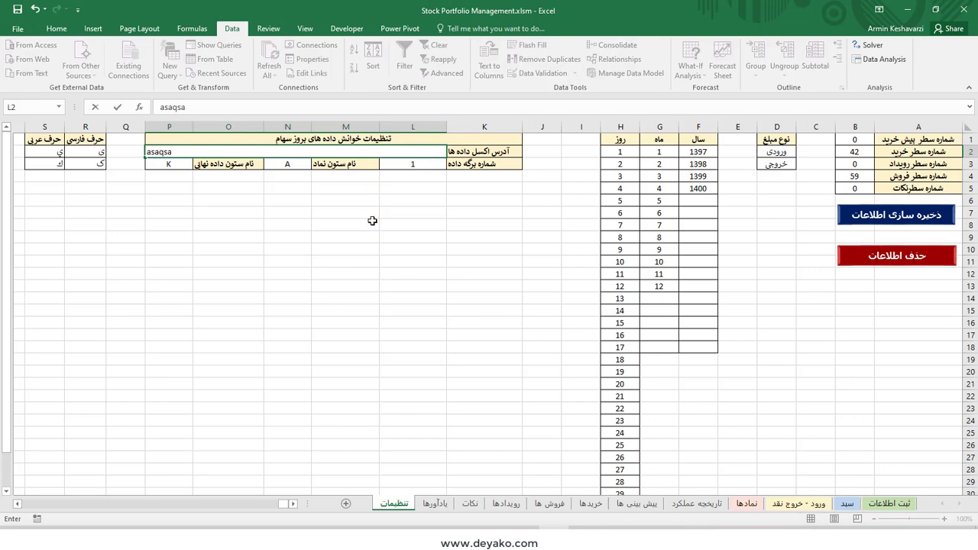
left_click(372, 221)
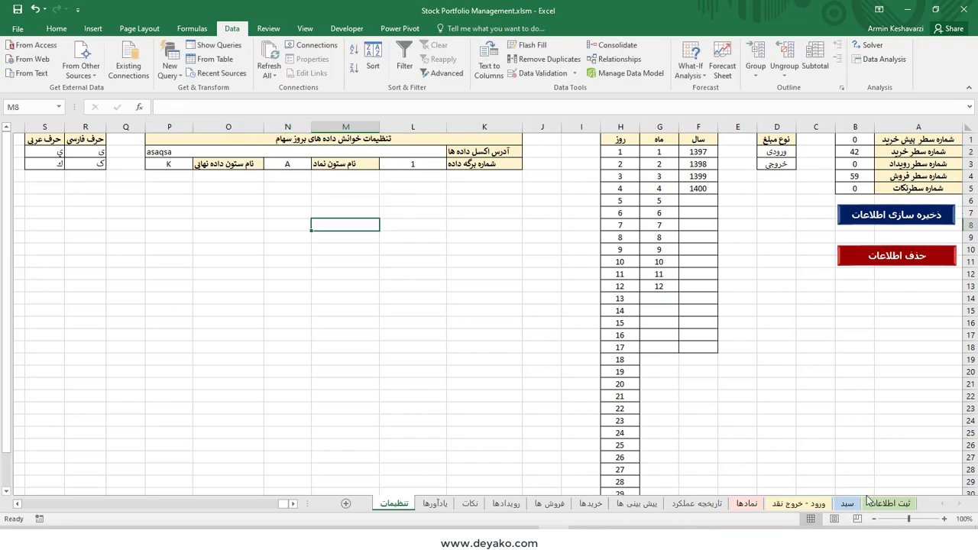
left_click(845, 504)
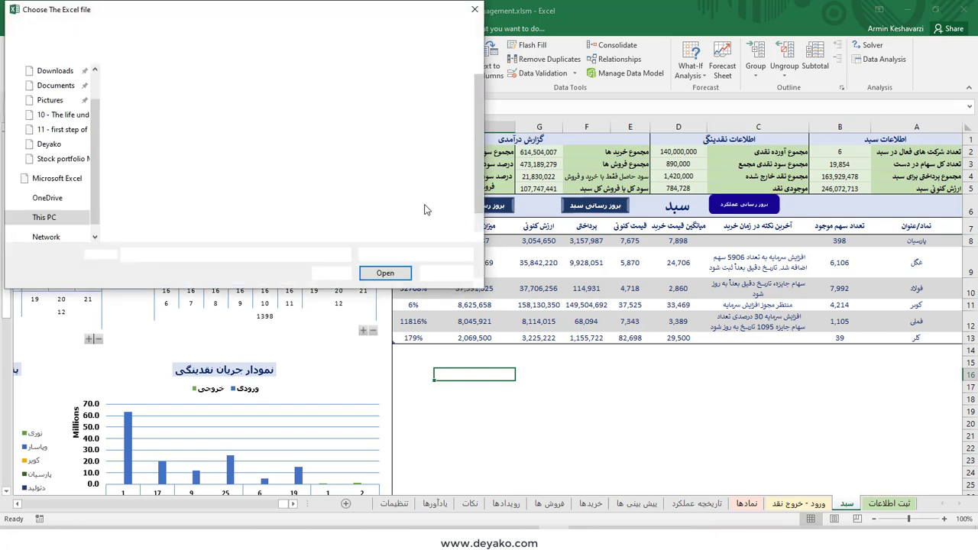
Pick MarketWatch.xlsx from the Desktop as the portfolio's market data file.
left_click_drag(480, 149, 480, 164)
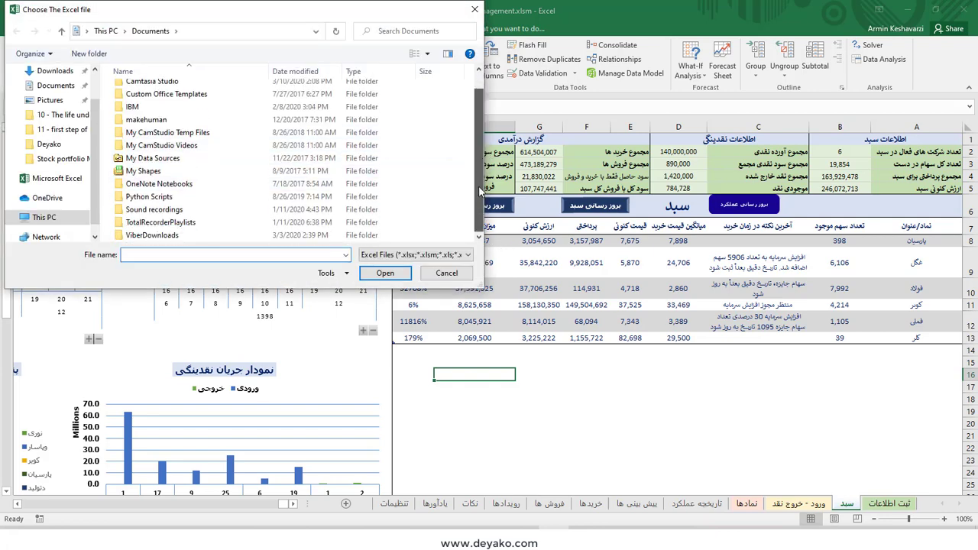
scroll(47, 107, "up", 1)
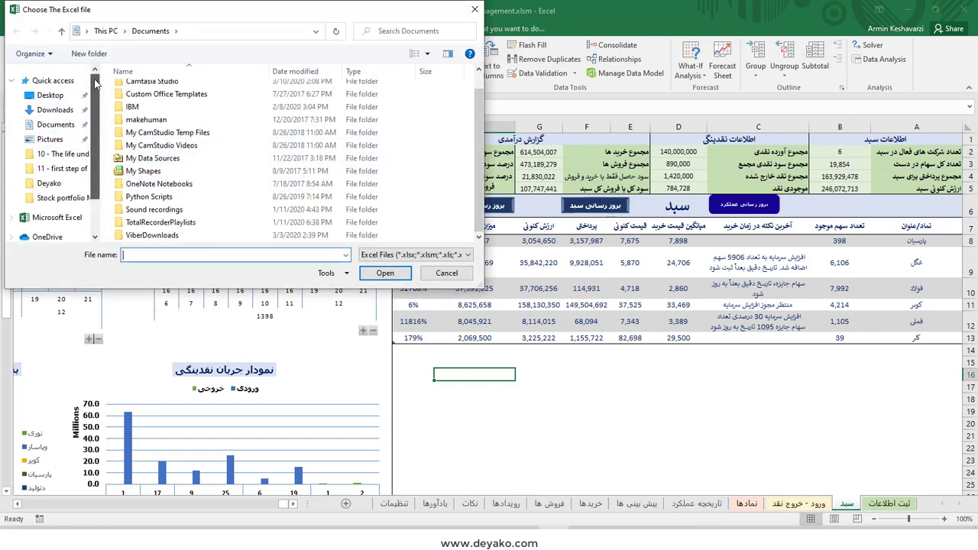
left_click(50, 95)
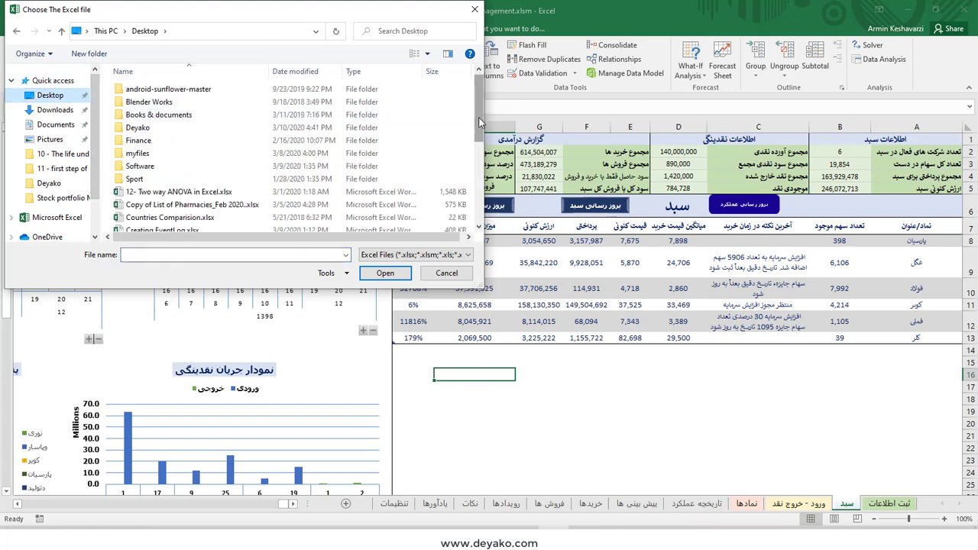
scroll(481, 114, "down", 3)
scroll(306, 152, "down", 2)
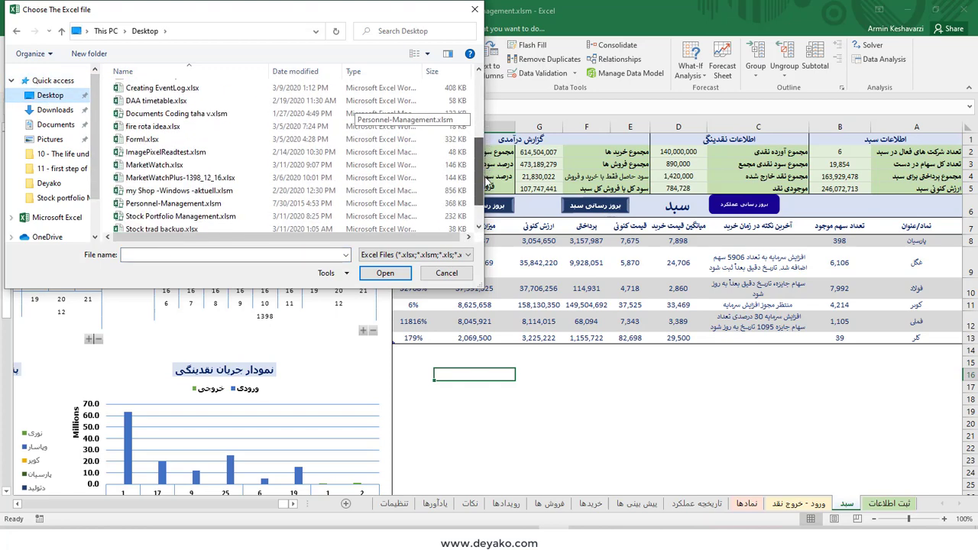
left_click(153, 165)
left_click(385, 273)
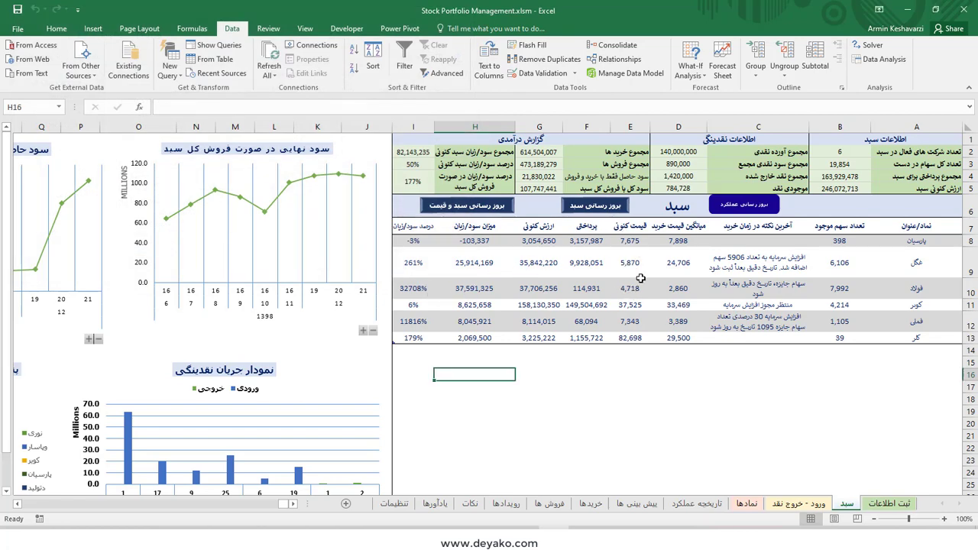
Check the تنظیمات sheet's path cell now pointing to MarketWatch.xlsx on the Desktop.
left_click(394, 504)
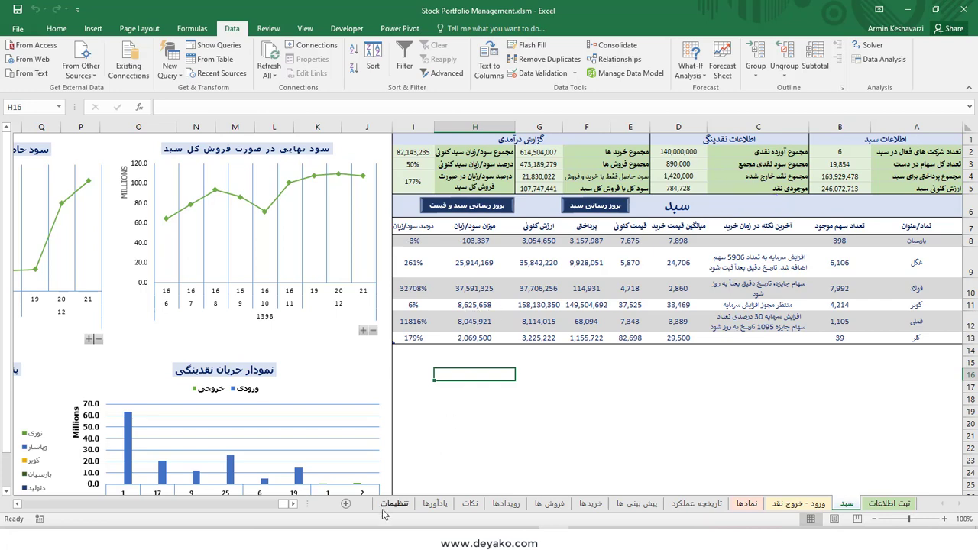
left_click(287, 150)
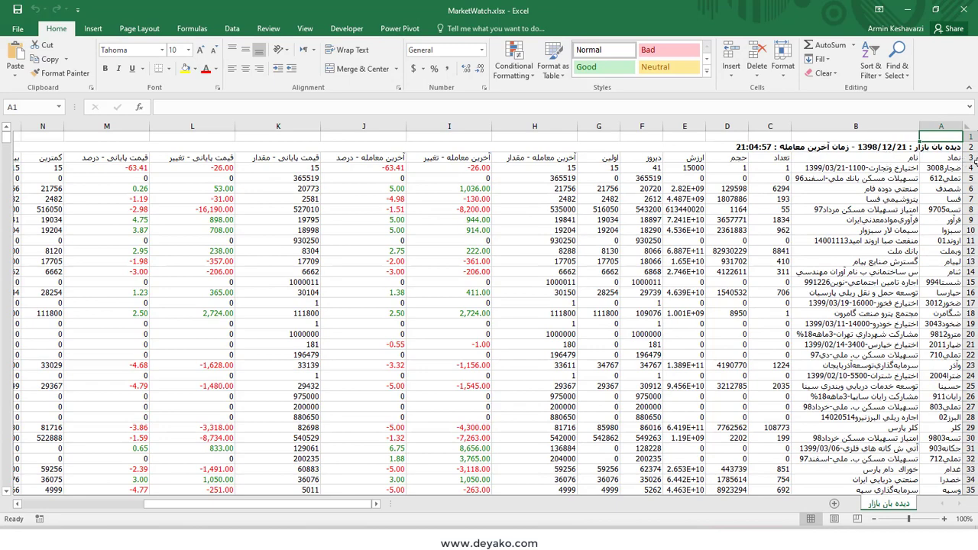
Select the symbol column A in MarketWatch.xlsx and scroll through the listed symbols.
left_click(945, 126)
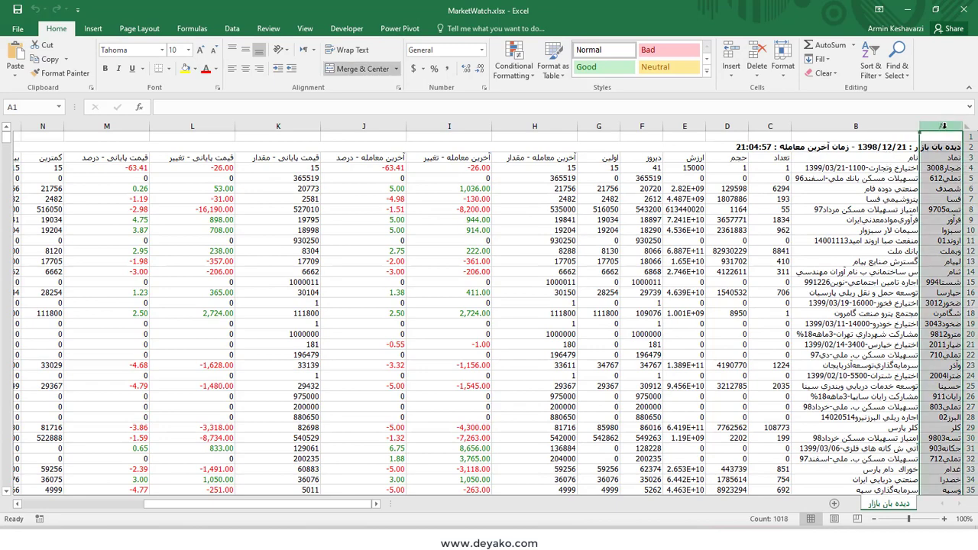
scroll(944, 321, "down", 10)
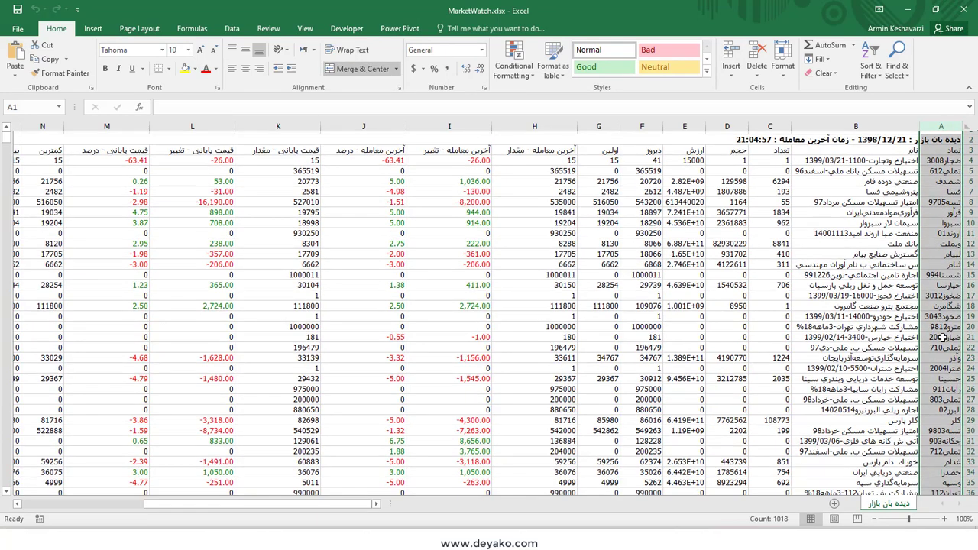
scroll(944, 337, "up", 5)
scroll(944, 337, "up", 5)
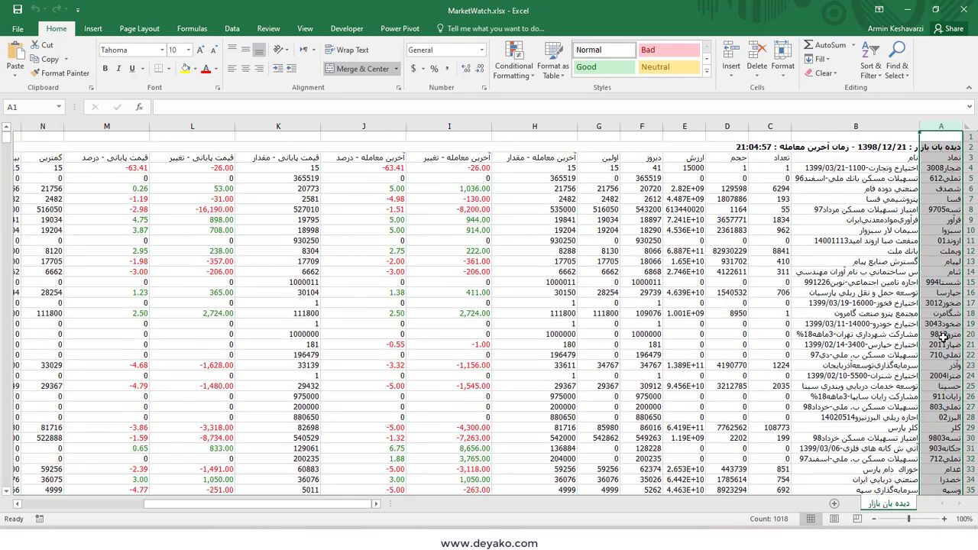
scroll(947, 304, "down", 10)
scroll(947, 299, "up", 5)
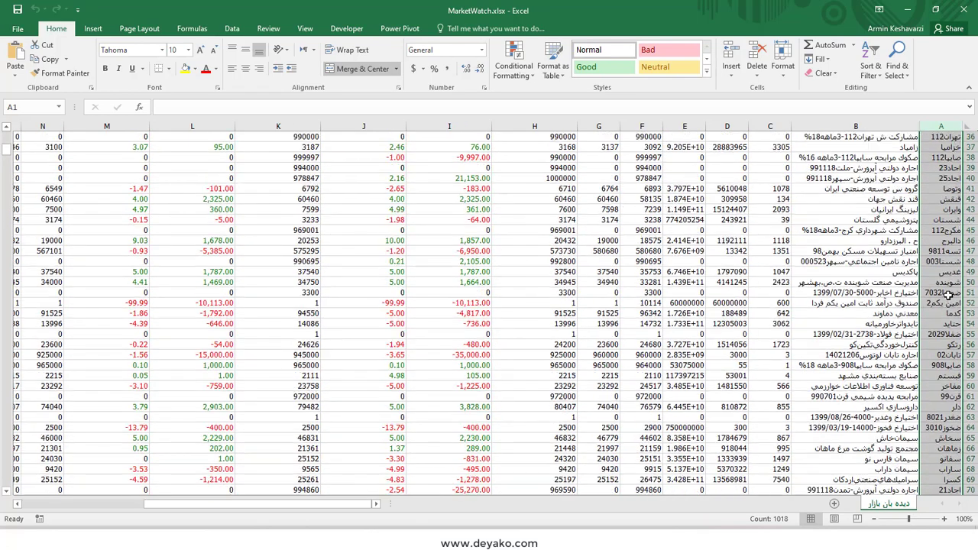
scroll(948, 295, "up", 5)
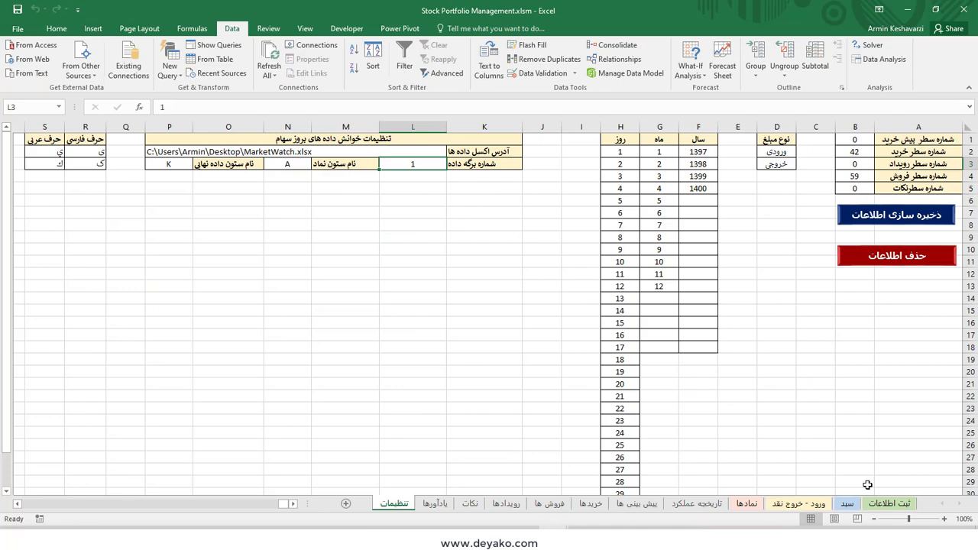
Open the ثبت اطلاعات entry form and enter شصدف as the symbol.
left_click(756, 504)
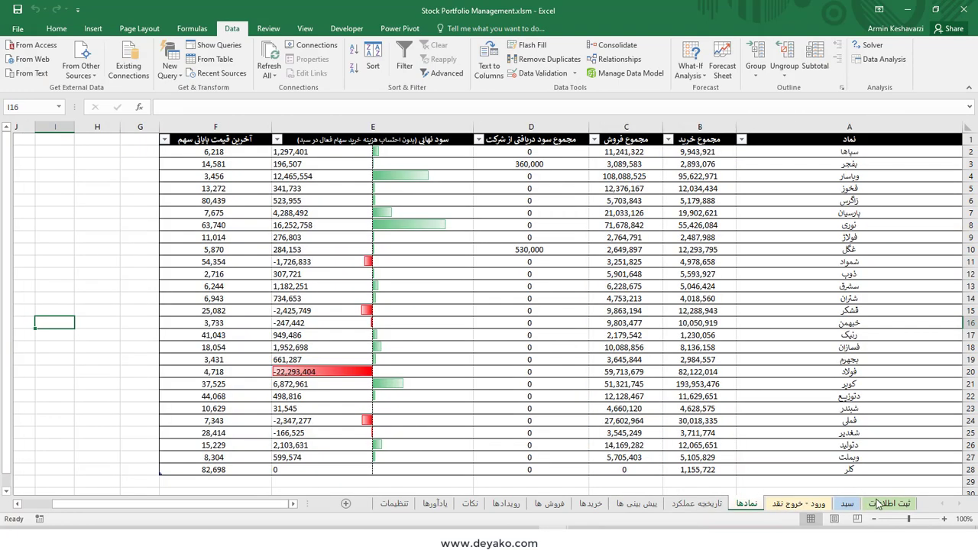
left_click(879, 505)
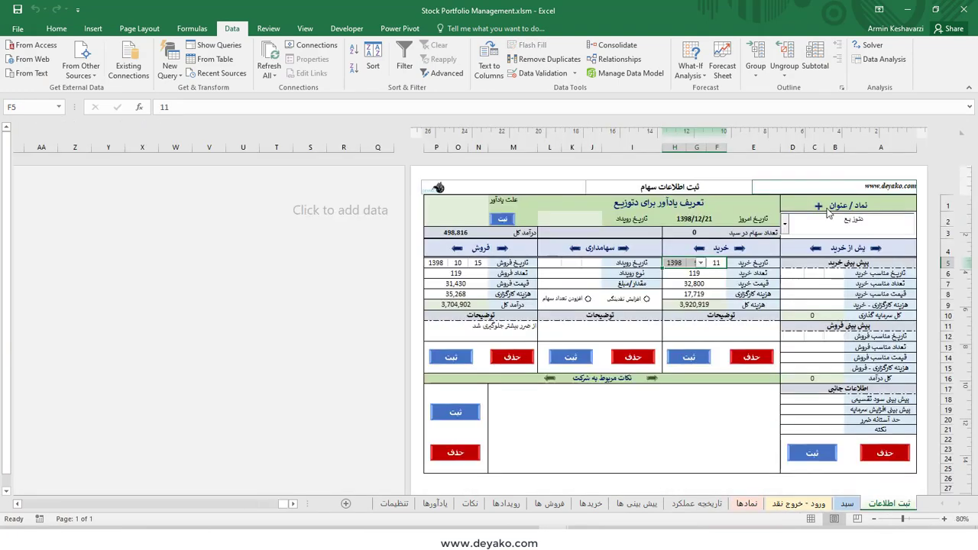
left_click(818, 205)
left_click(535, 298)
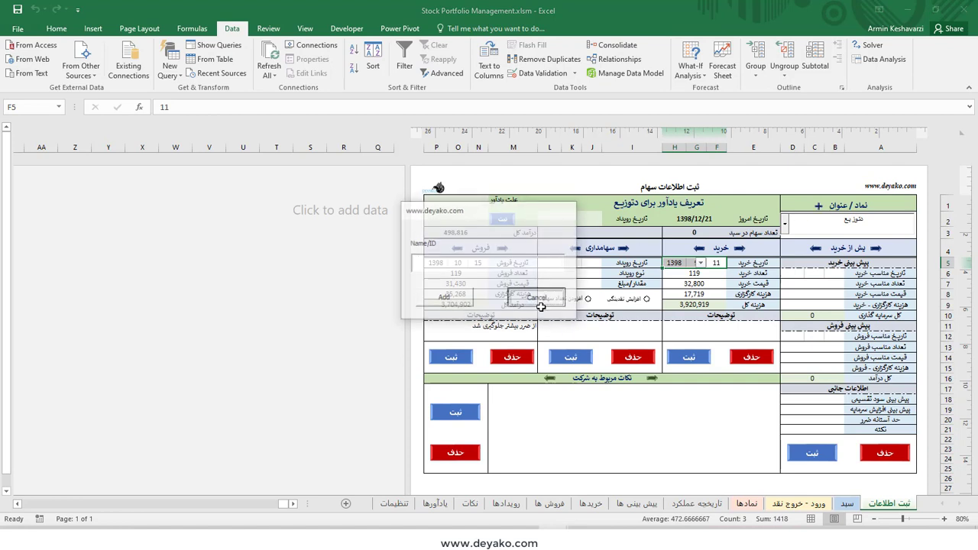
double_click(855, 226)
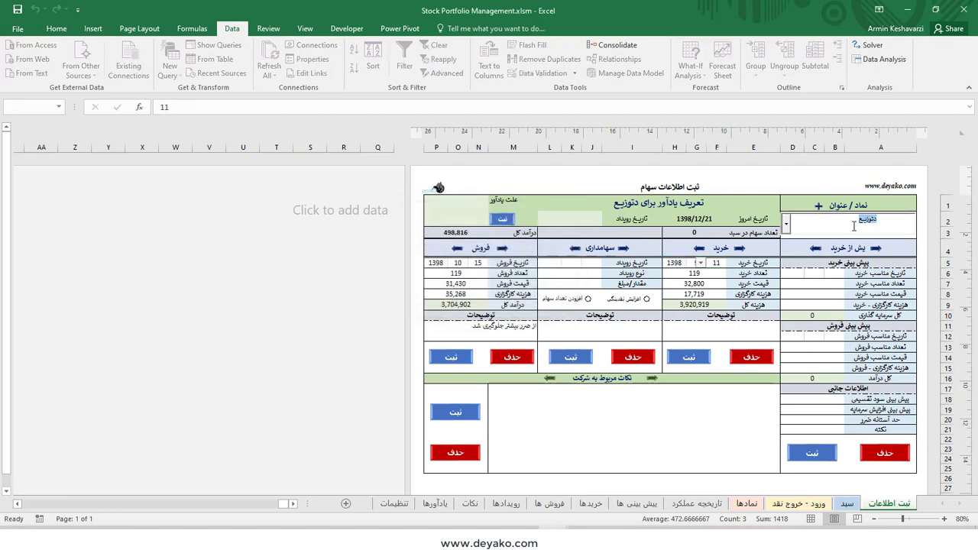
type("a")
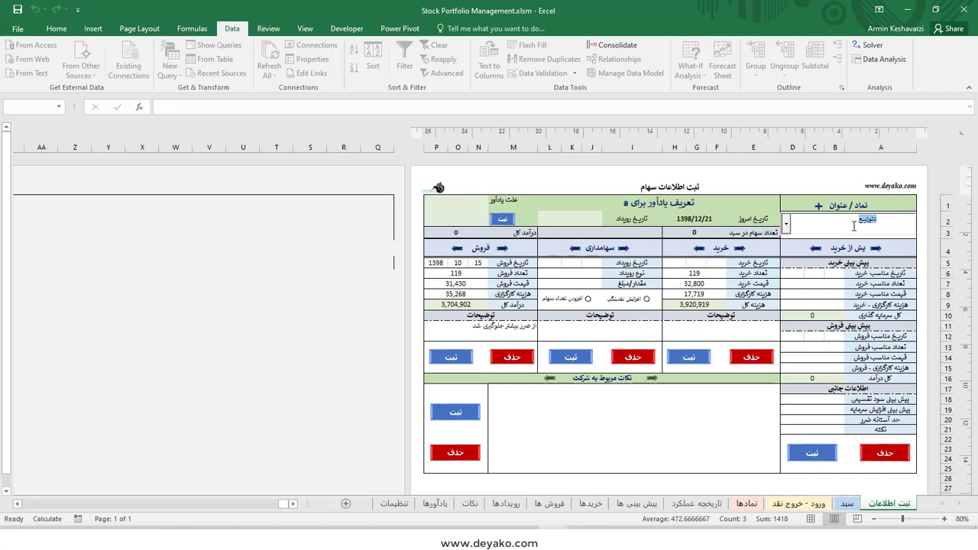
type("w")
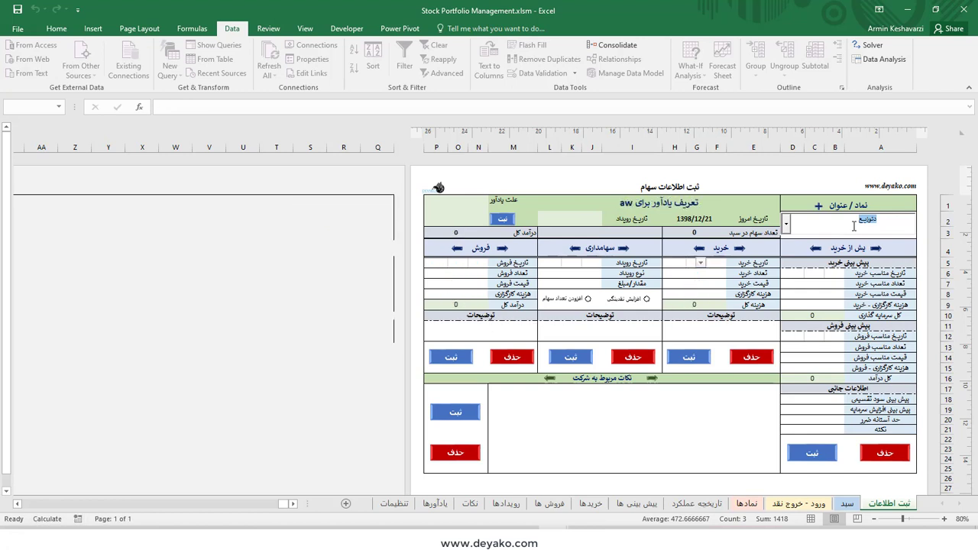
type("nt")
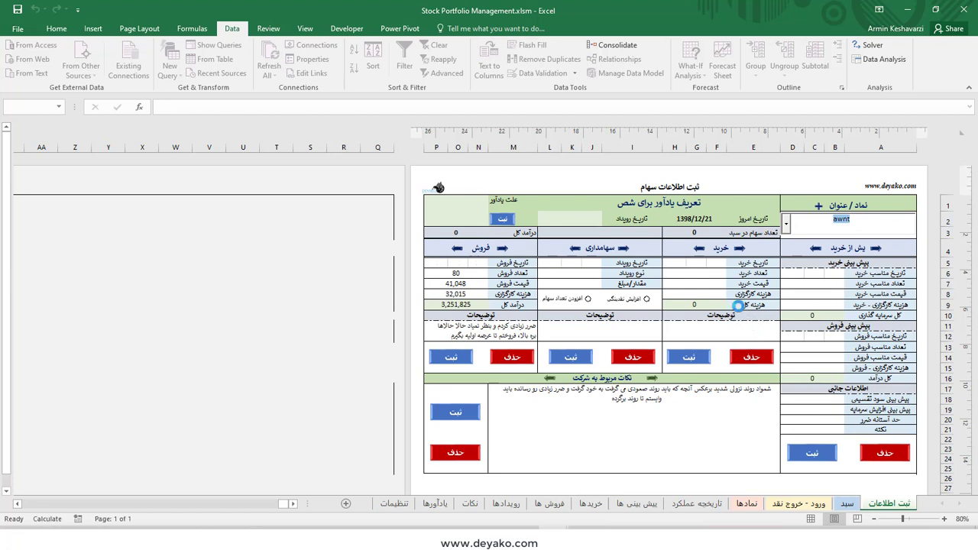
type("شصدف")
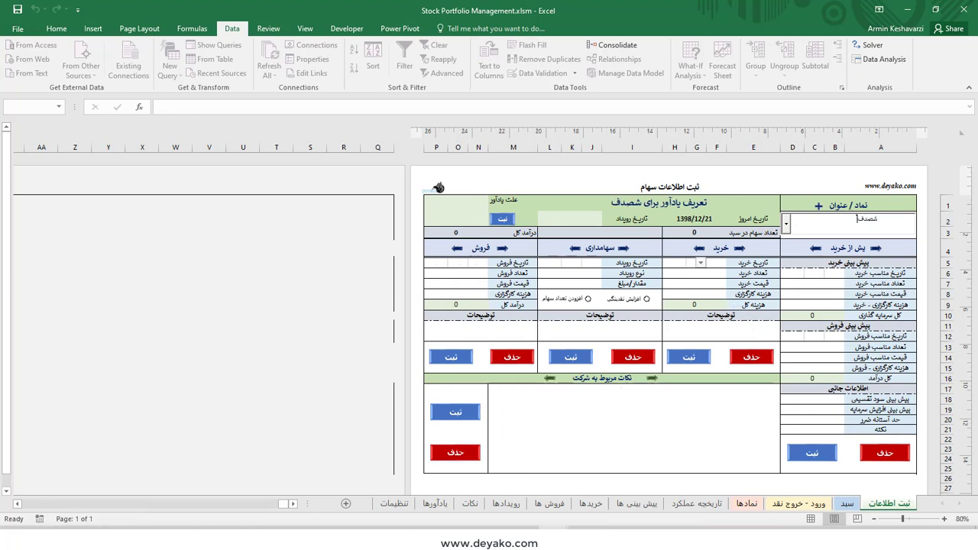
Submit the شصدف purchase entry and acknowledge the Done! message.
left_click(712, 284)
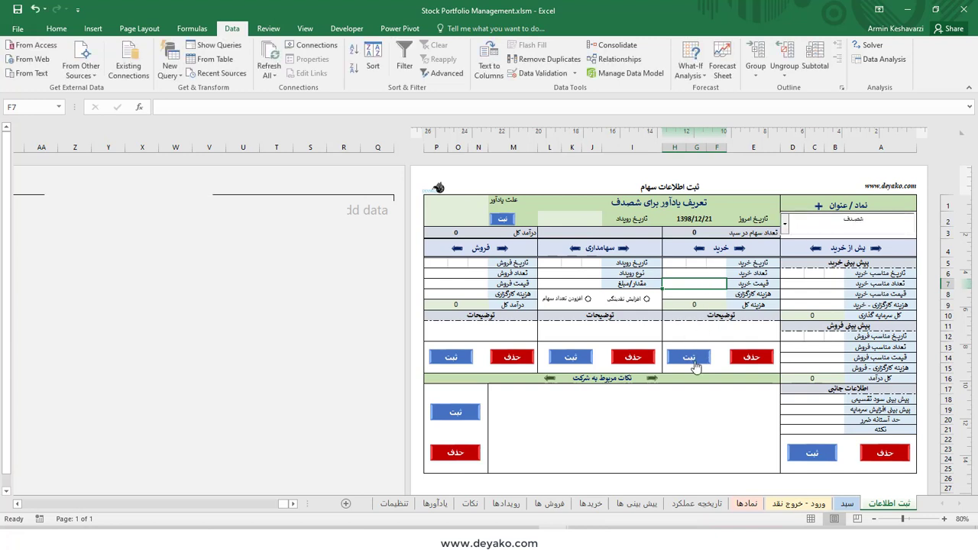
left_click(691, 359)
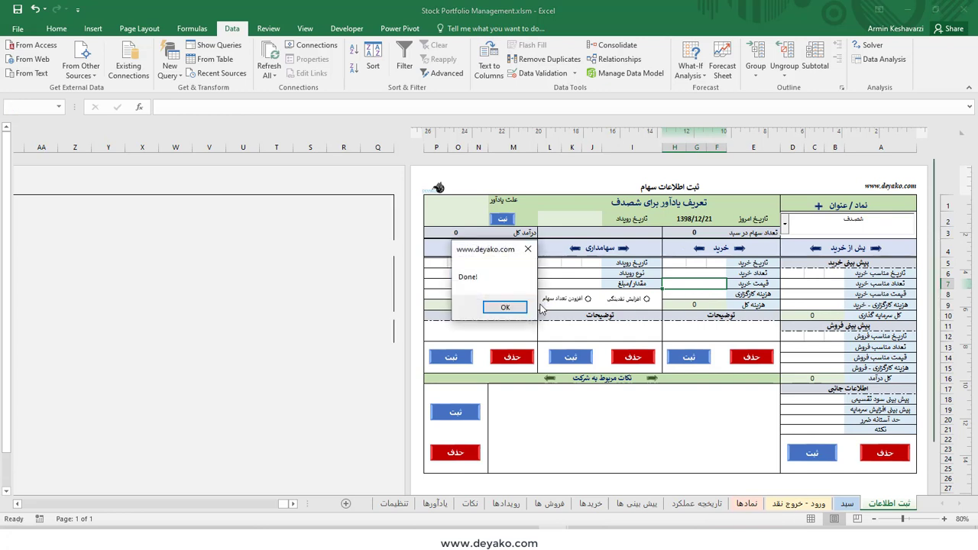
left_click(520, 307)
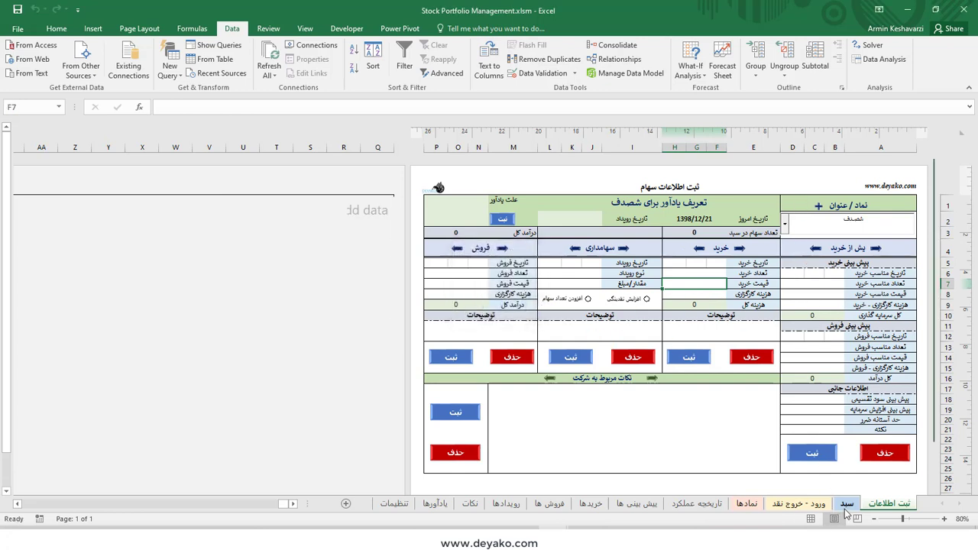
Delete the empty شصدف table row 70 from the خریدها purchases table.
left_click(749, 506)
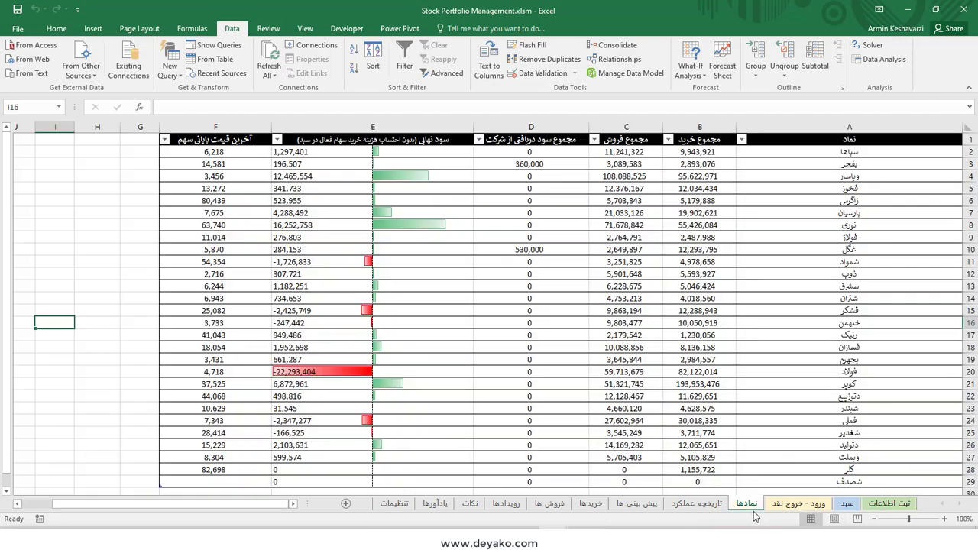
scroll(812, 330, "down", 5)
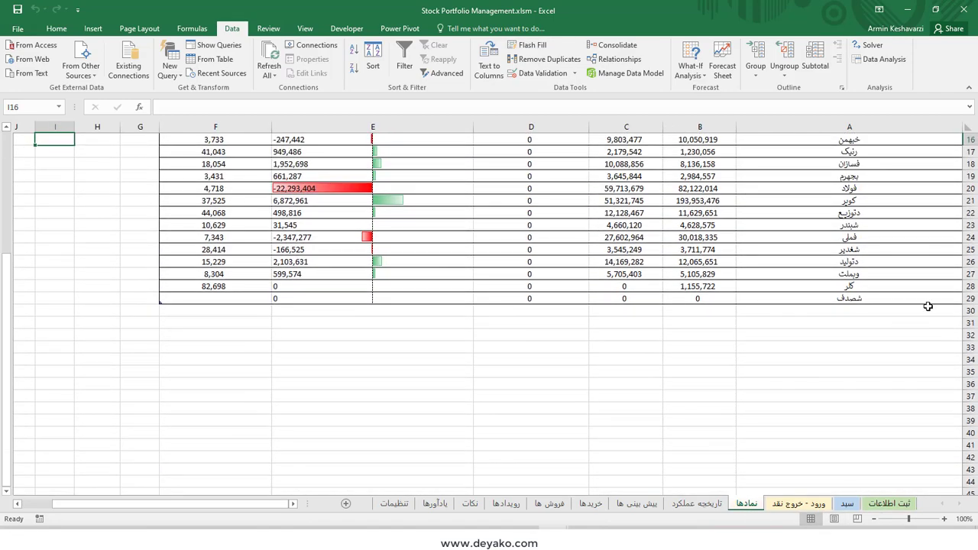
left_click(928, 299)
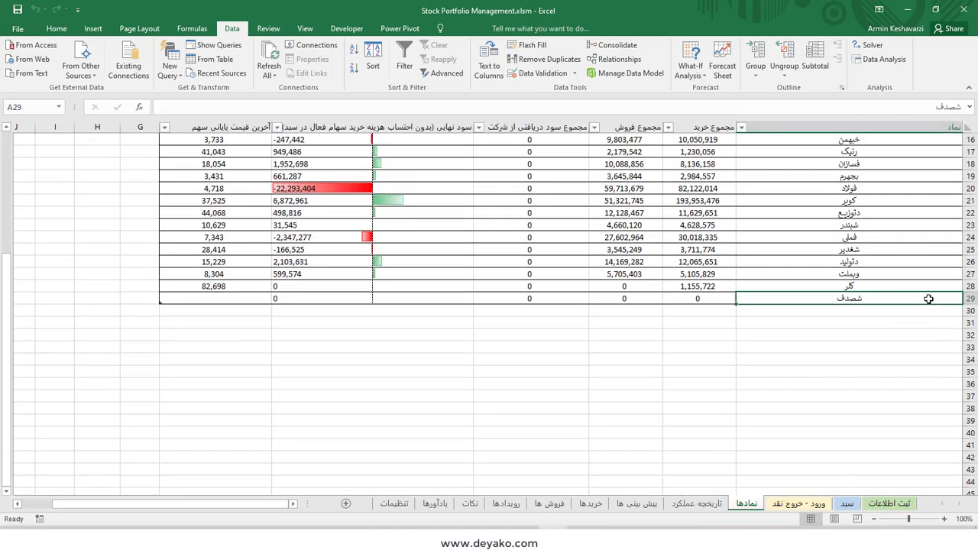
left_click(599, 504)
scroll(951, 382, "down", 5)
scroll(952, 383, "down", 2)
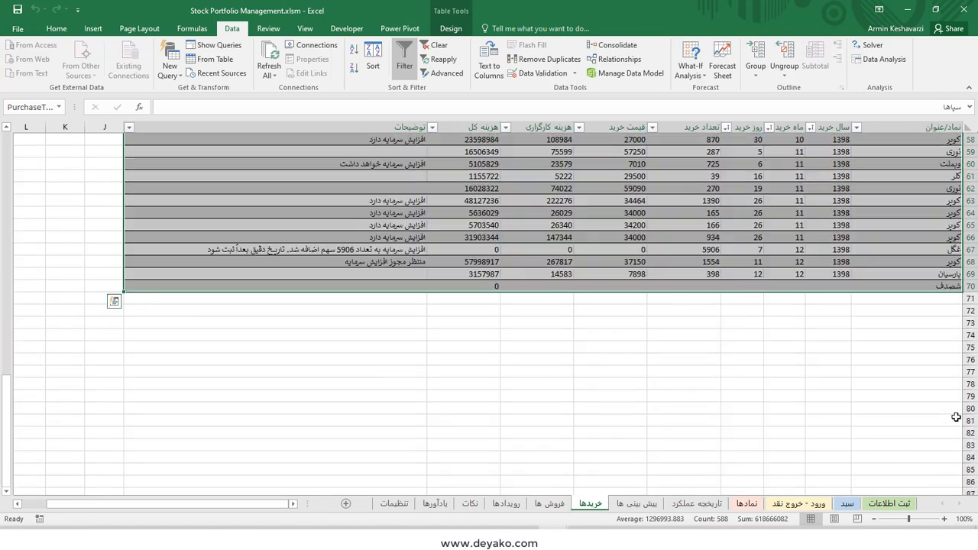
left_click(933, 285)
left_click(962, 287)
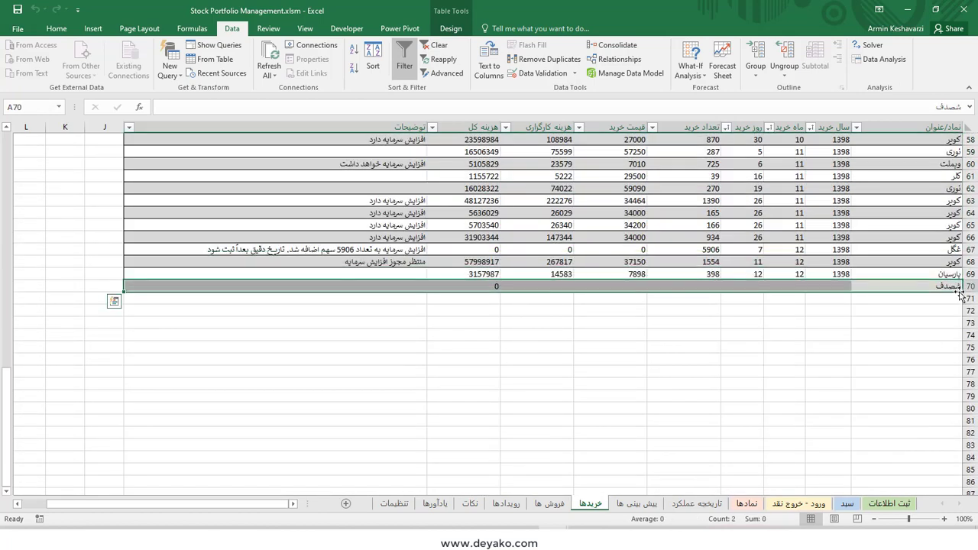
left_click(964, 291)
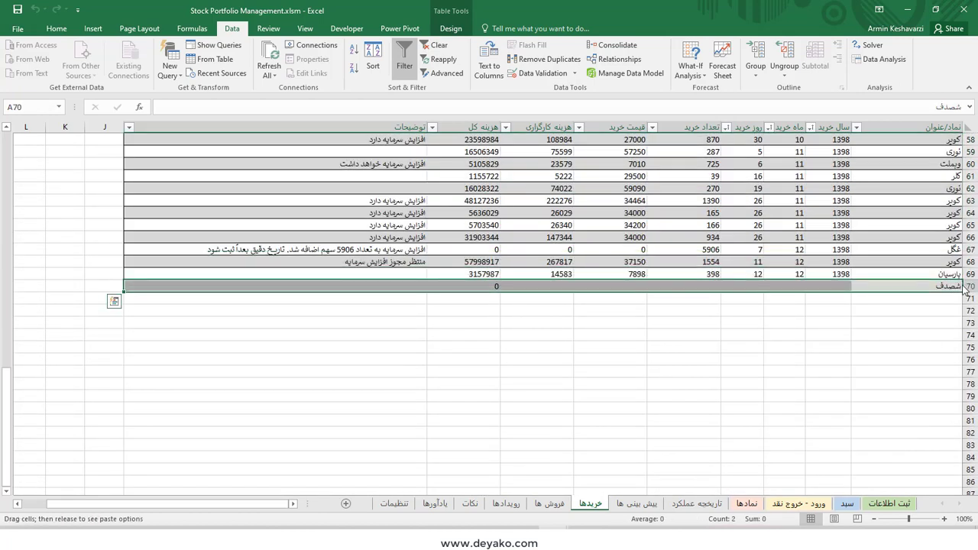
right_click(953, 285)
mouse_move(862, 365)
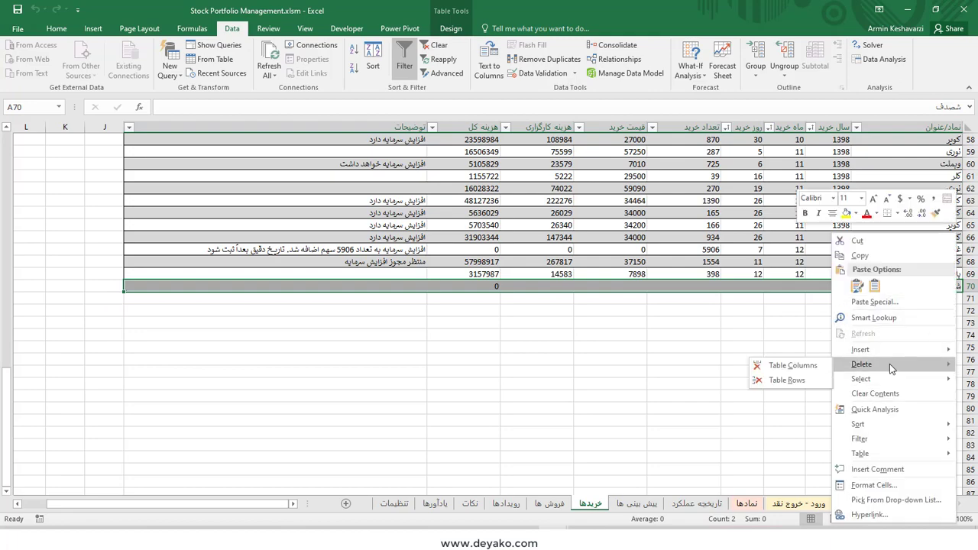
left_click(787, 380)
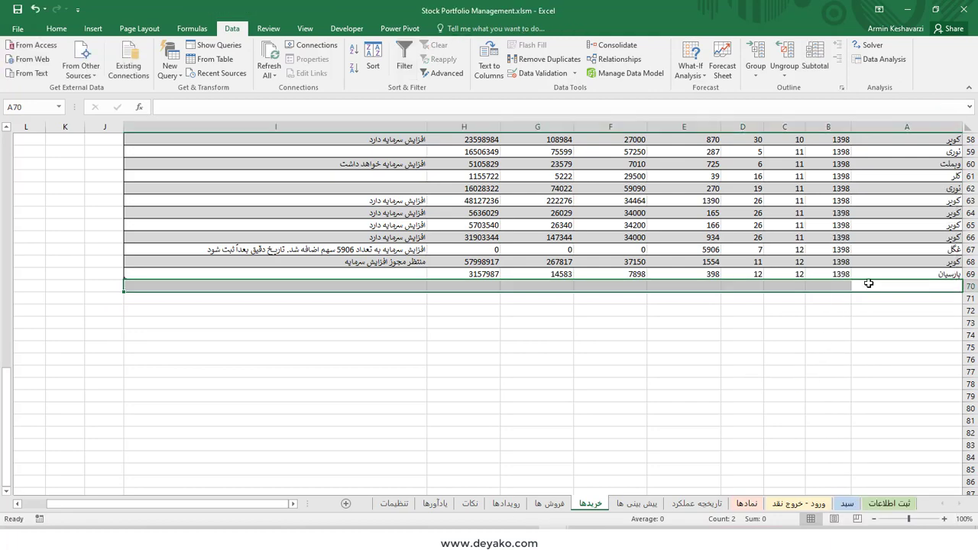
Return to the top of خریدها and select the header row and cell A1.
scroll(870, 283, "up", 6)
scroll(902, 260, "up", 7)
scroll(918, 244, "up", 6)
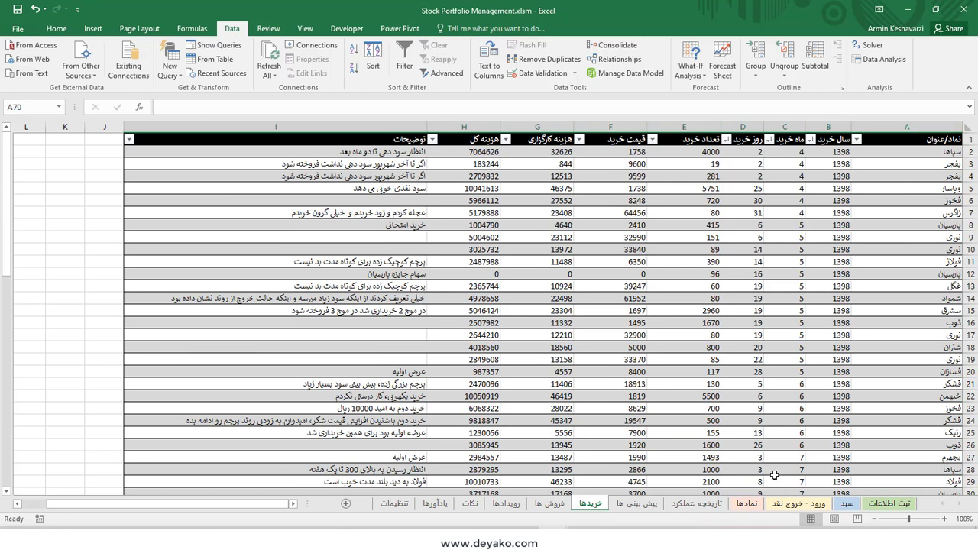
left_click_drag(925, 139, 275, 139)
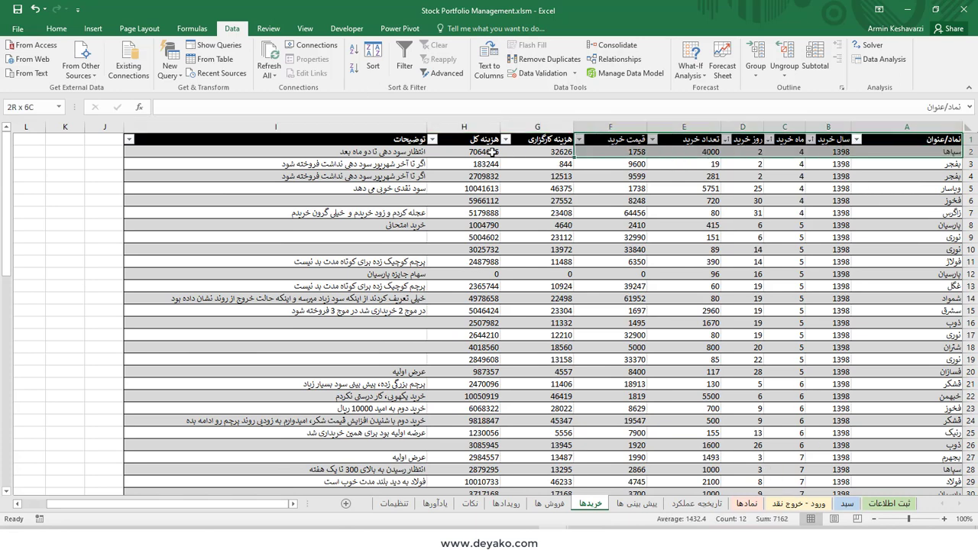
left_click(945, 142)
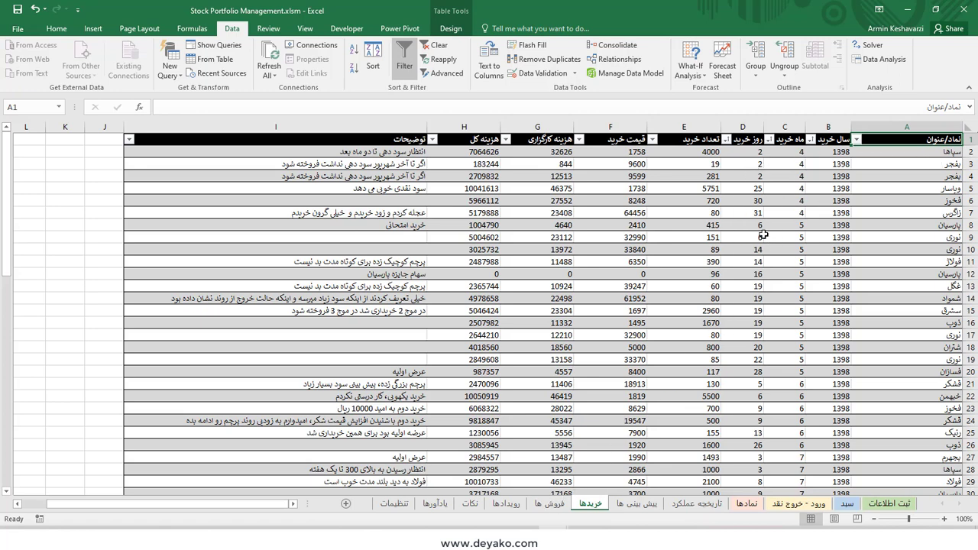
Filter the symbol column to پارسیان, then clear the filter to show all purchases.
left_click(856, 139)
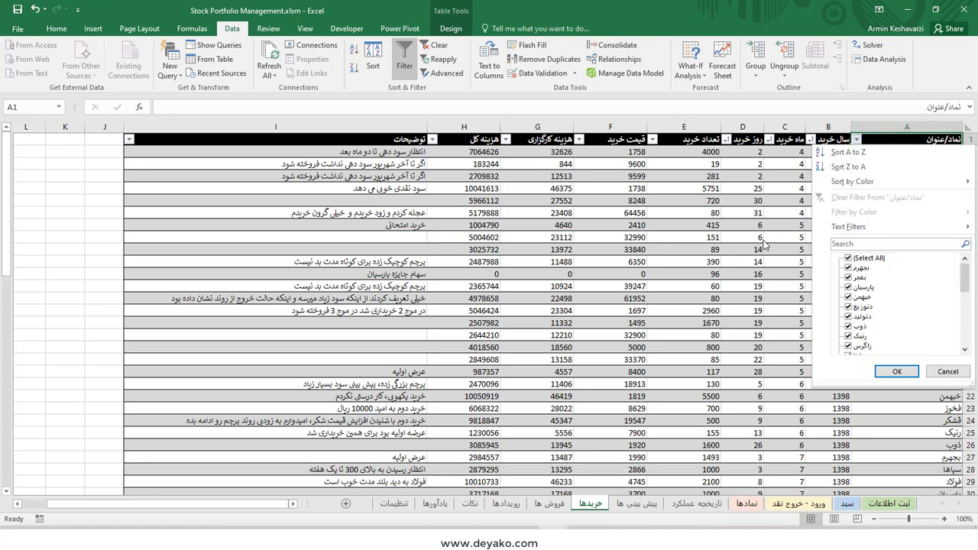
left_click(847, 259)
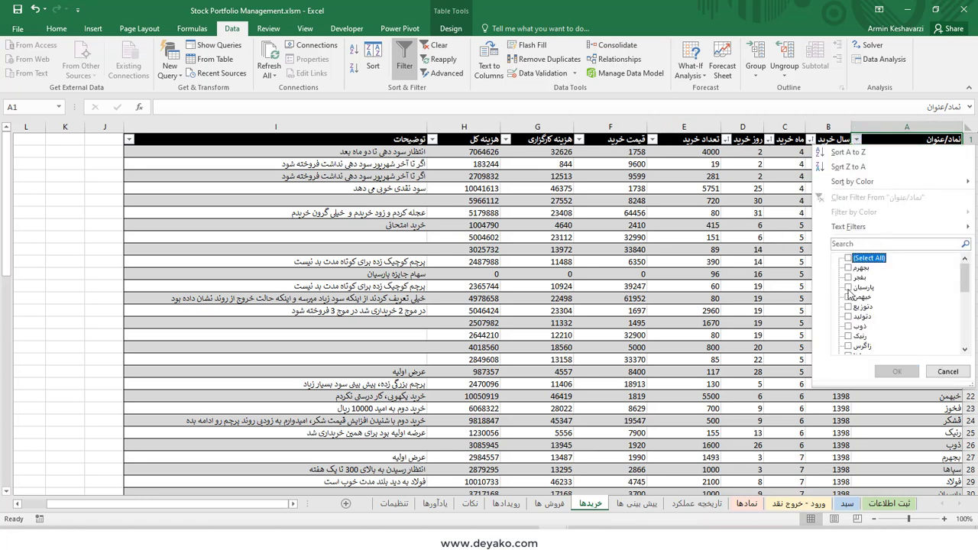
left_click(847, 288)
left_click(898, 372)
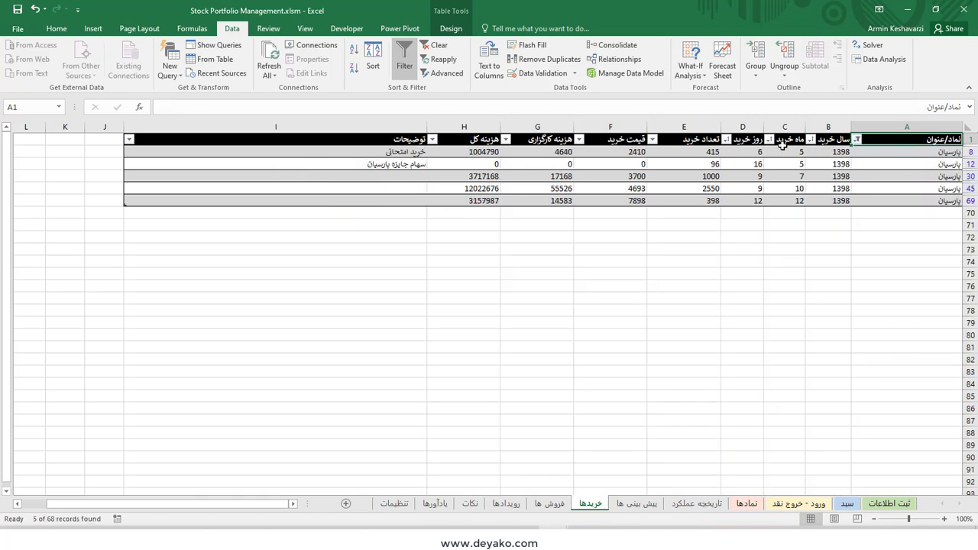
left_click(857, 139)
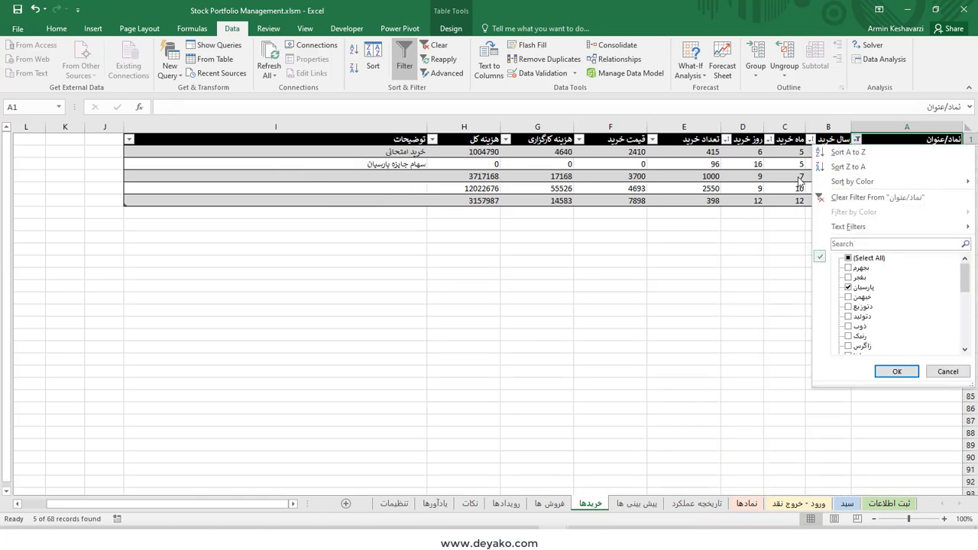
left_click(864, 198)
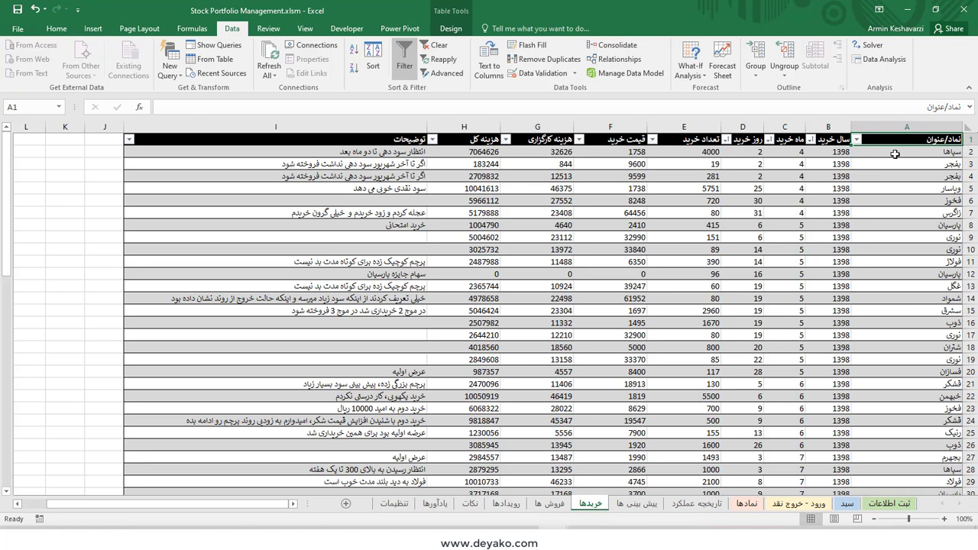
Review the فروش ها sales sheet, then go back to the ثبت اطلاعات form.
left_click(552, 504)
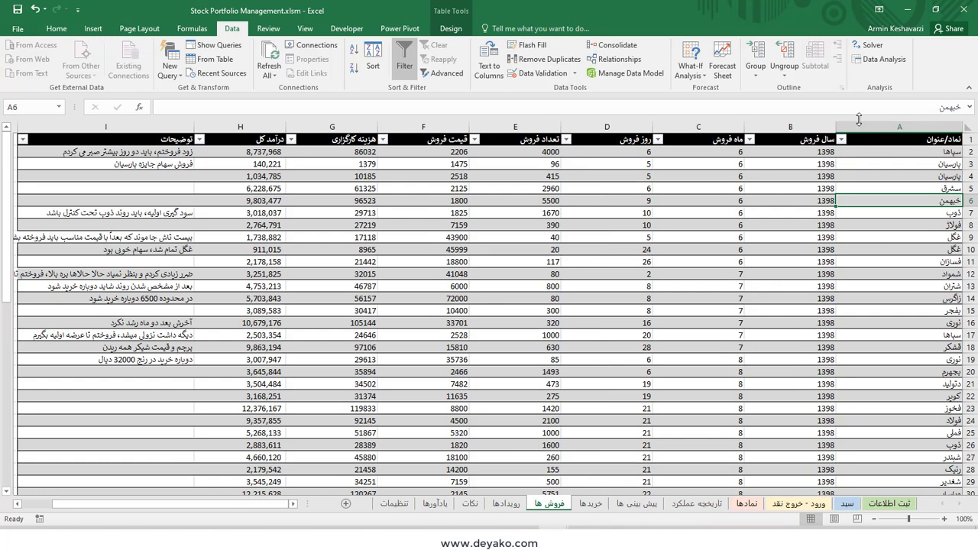
scroll(763, 231, "down", 2)
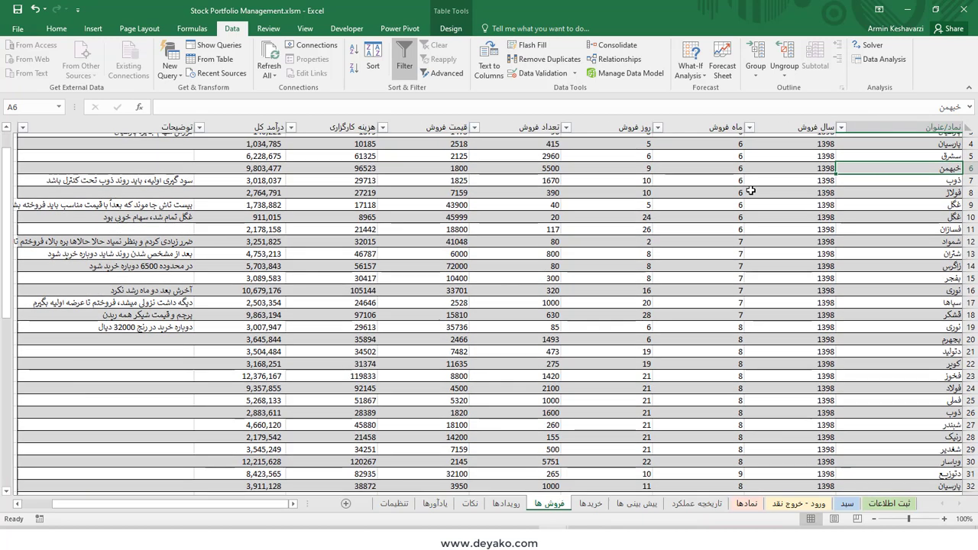
scroll(762, 232, "down", 4)
scroll(762, 232, "down", 2)
scroll(763, 237, "up", 8)
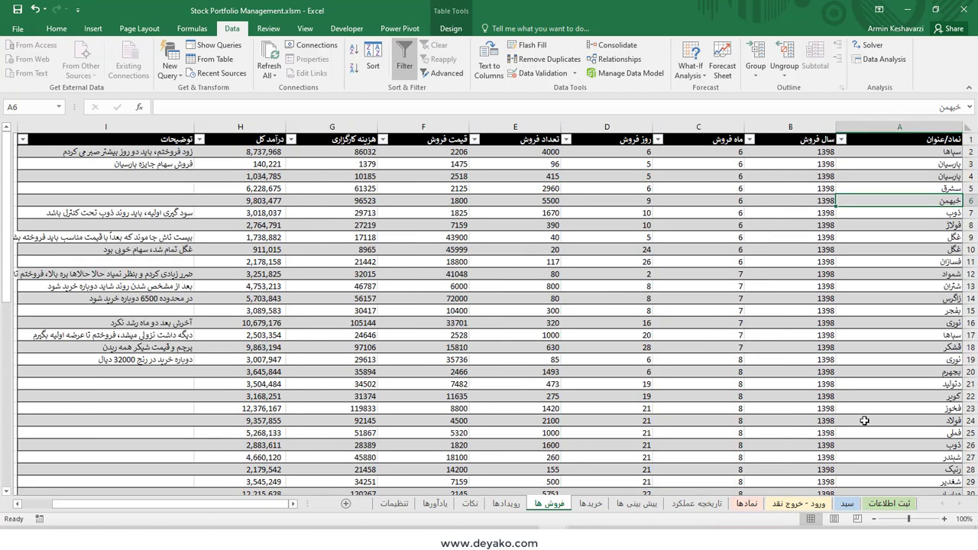
left_click(887, 503)
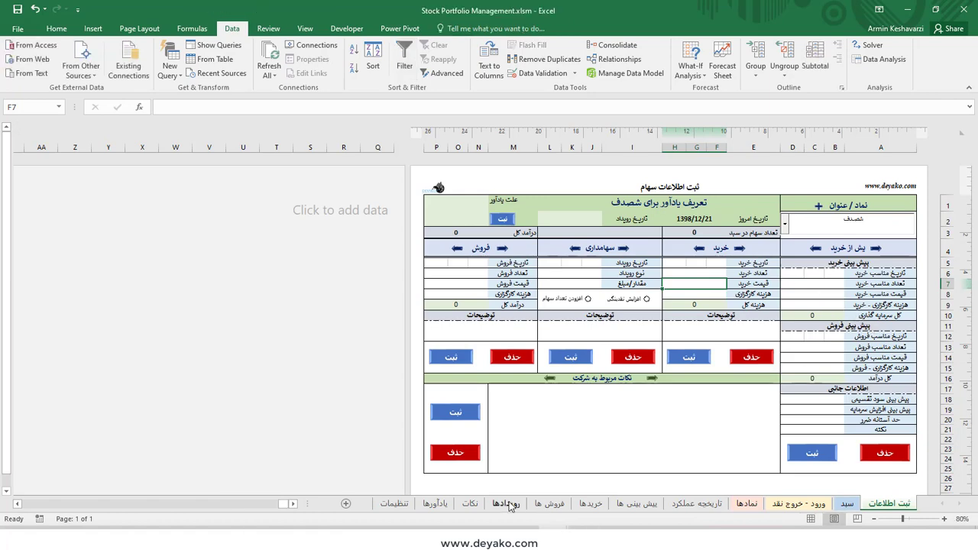
left_click(589, 504)
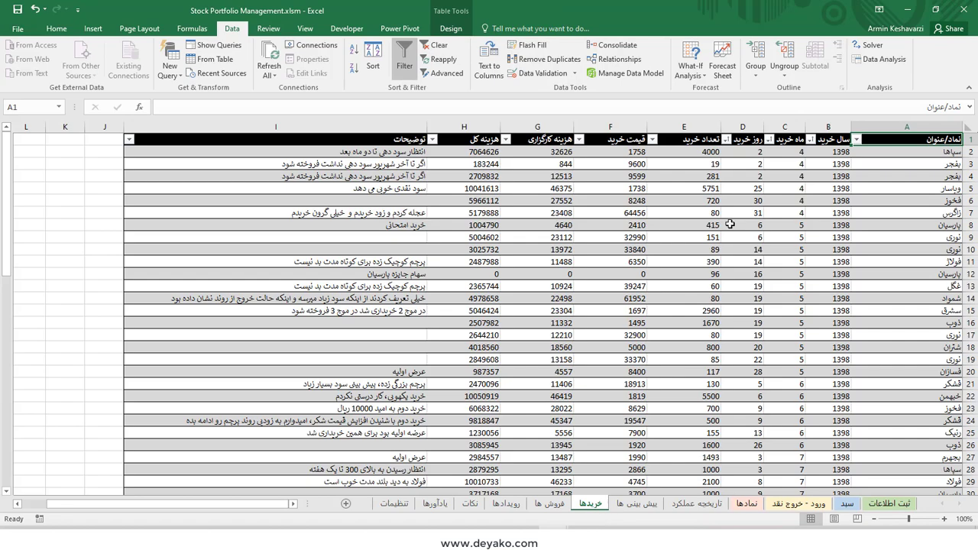
scroll(730, 224, "down", 5)
scroll(730, 224, "down", 5)
scroll(731, 224, "down", 5)
scroll(903, 385, "down", 5)
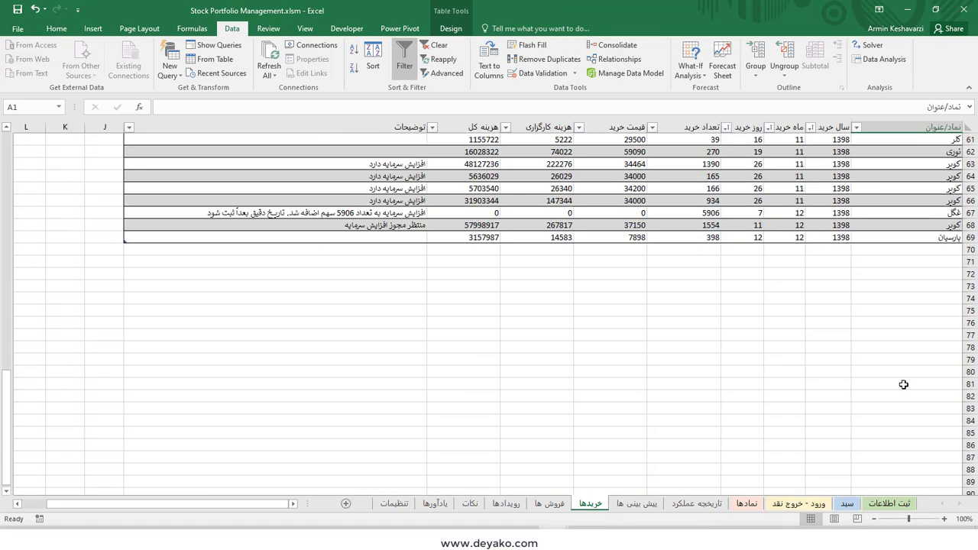
scroll(611, 339, "up", 7)
scroll(69, 191, "up", 7)
scroll(75, 182, "up", 6)
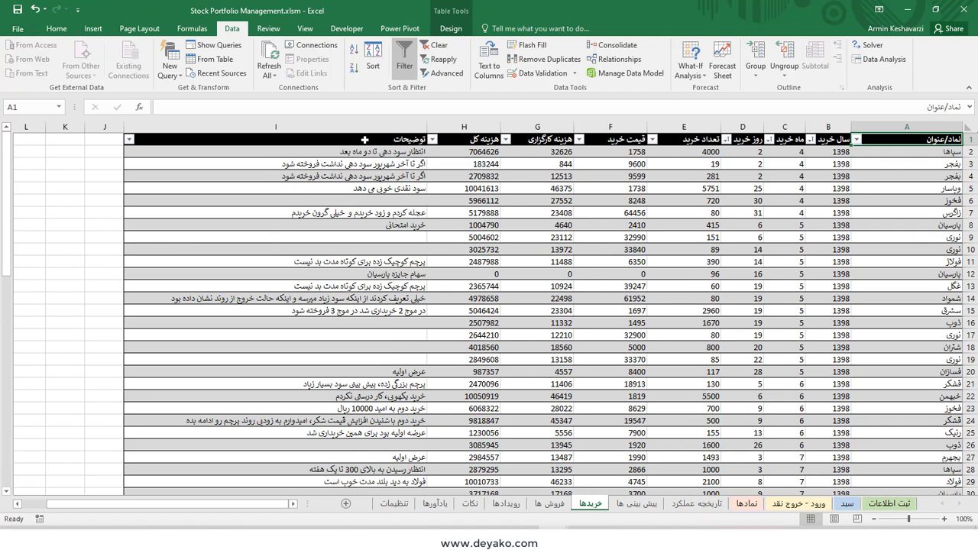
scroll(532, 240, "down", 1)
scroll(532, 239, "up", 1)
left_click(902, 503)
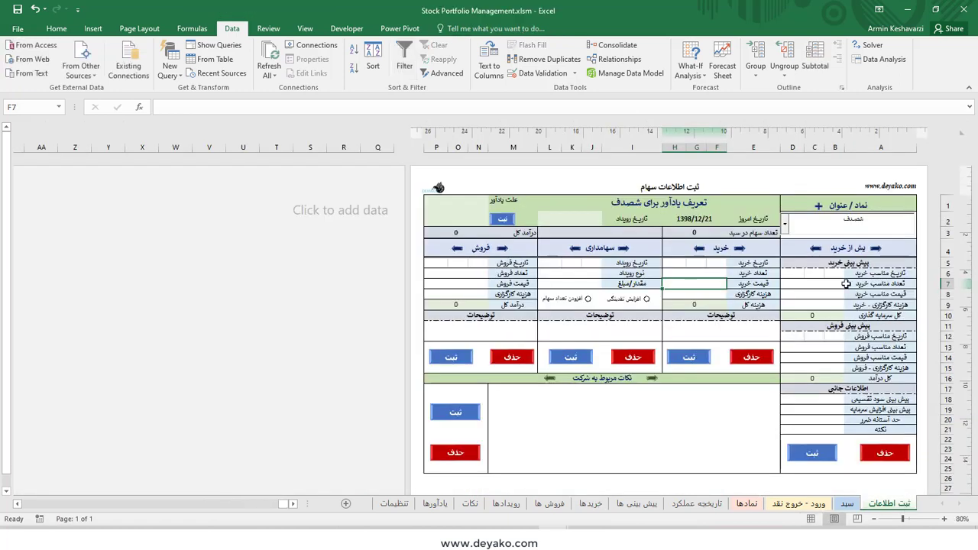
left_click(757, 232)
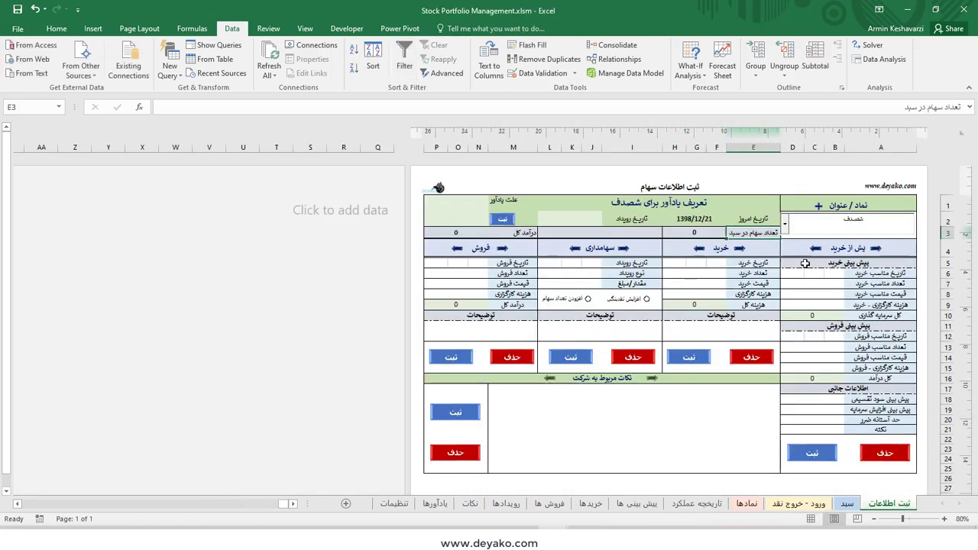
left_click(886, 275)
left_click(886, 295)
left_click(891, 312)
left_click(891, 344)
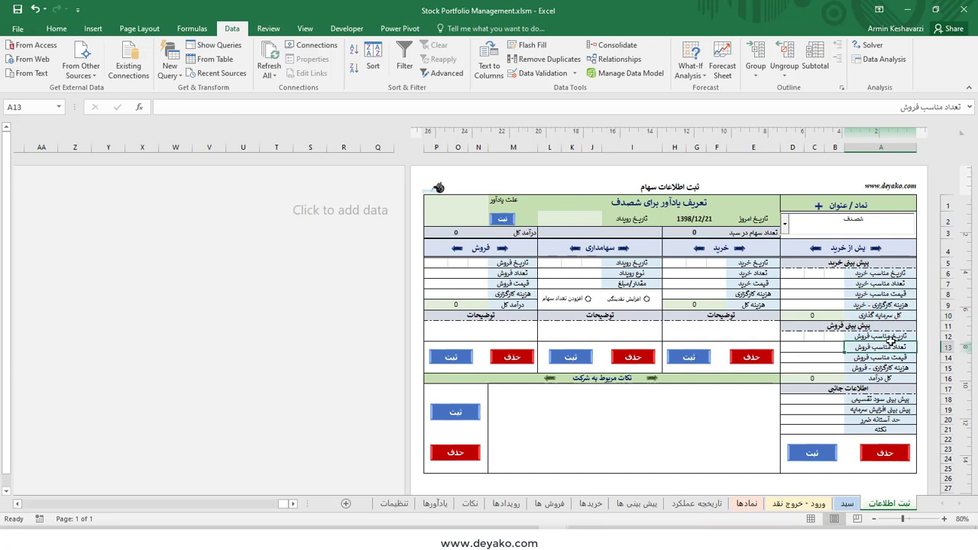
left_click(894, 273)
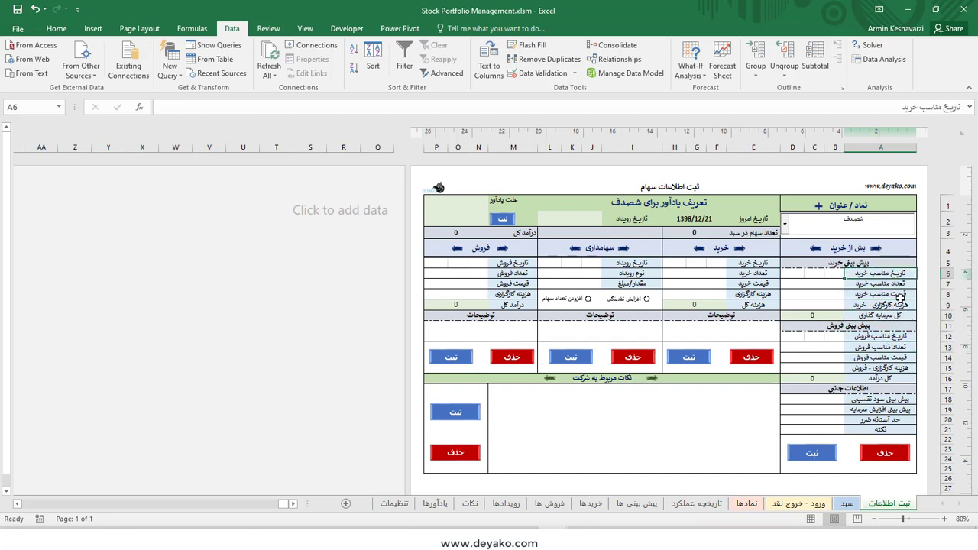
left_click(836, 273)
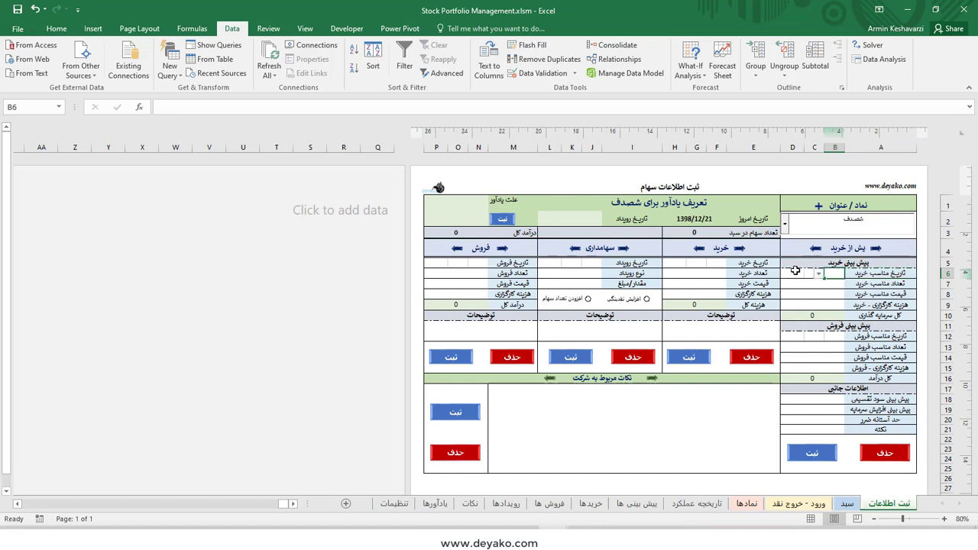
left_click(702, 234)
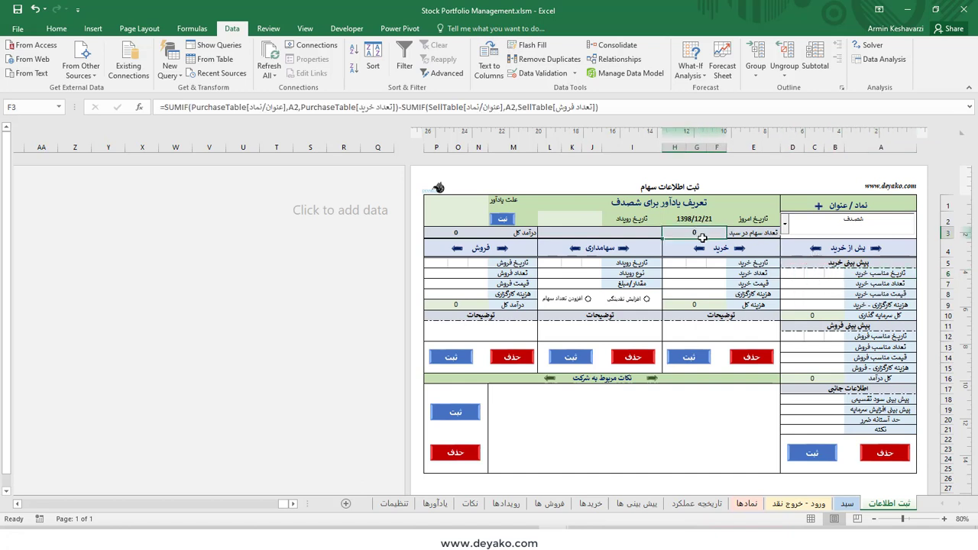
left_click(698, 220)
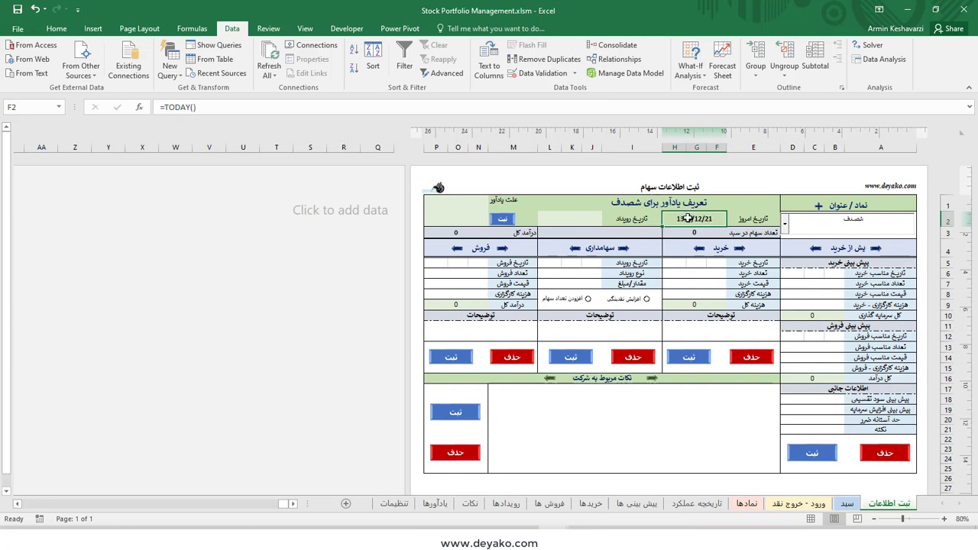
left_click(632, 232)
left_click(569, 233)
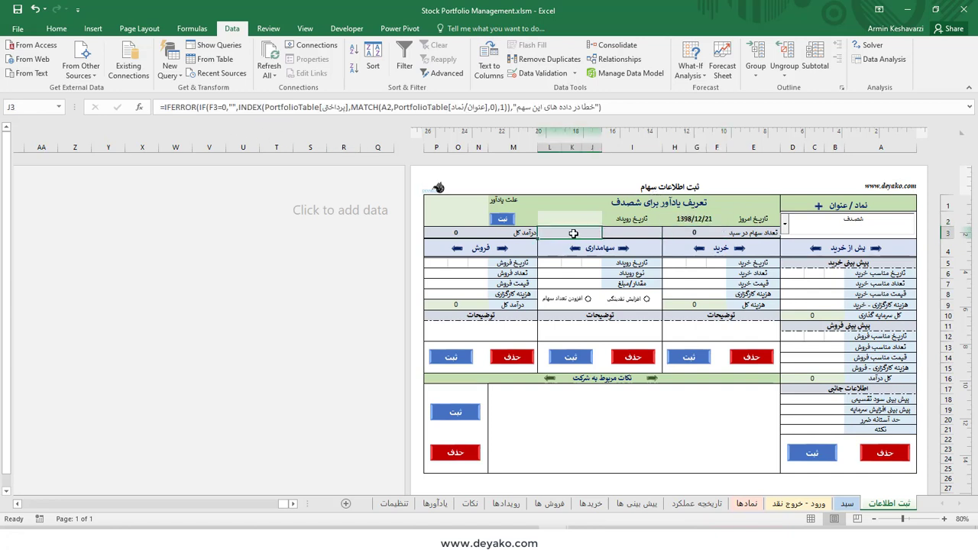
left_click(461, 231)
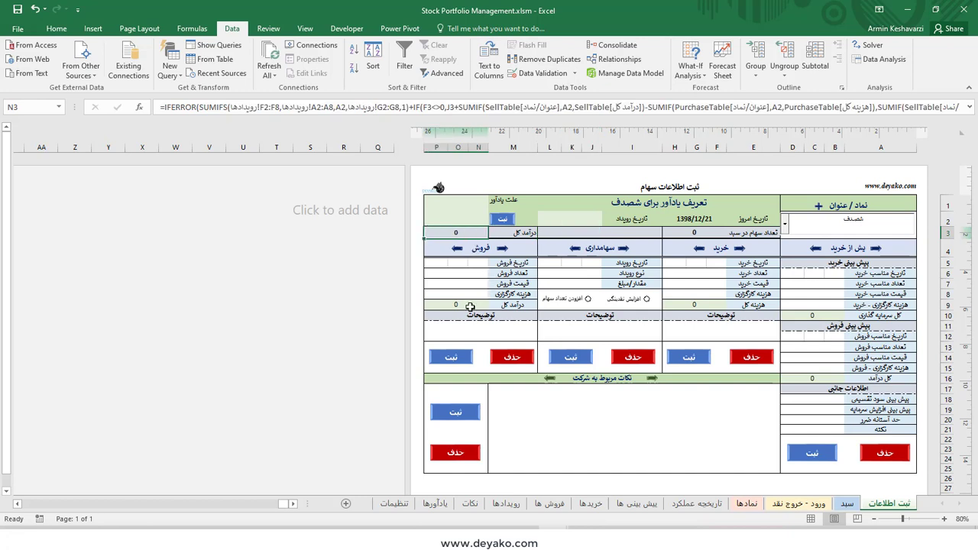
left_click(471, 308)
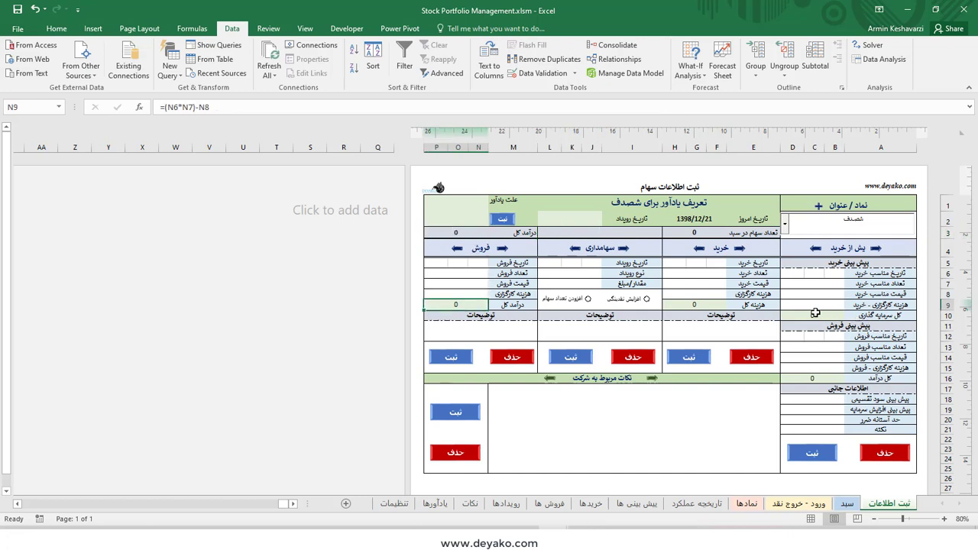
left_click(692, 221)
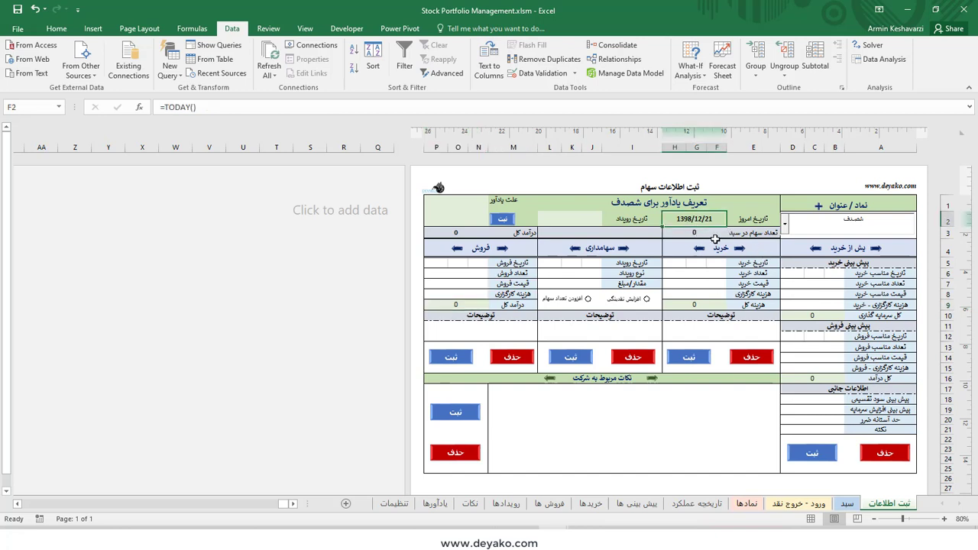
left_click(702, 237)
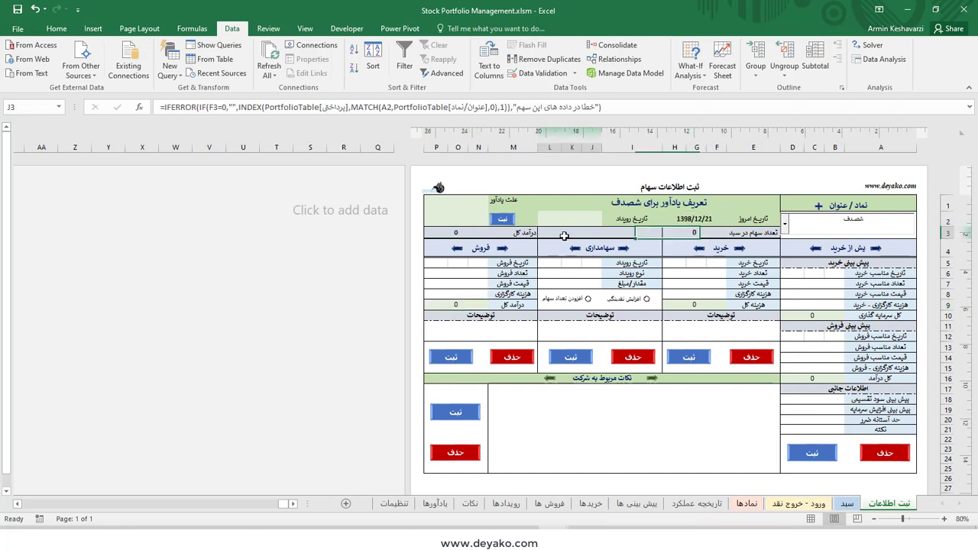
left_click(456, 231)
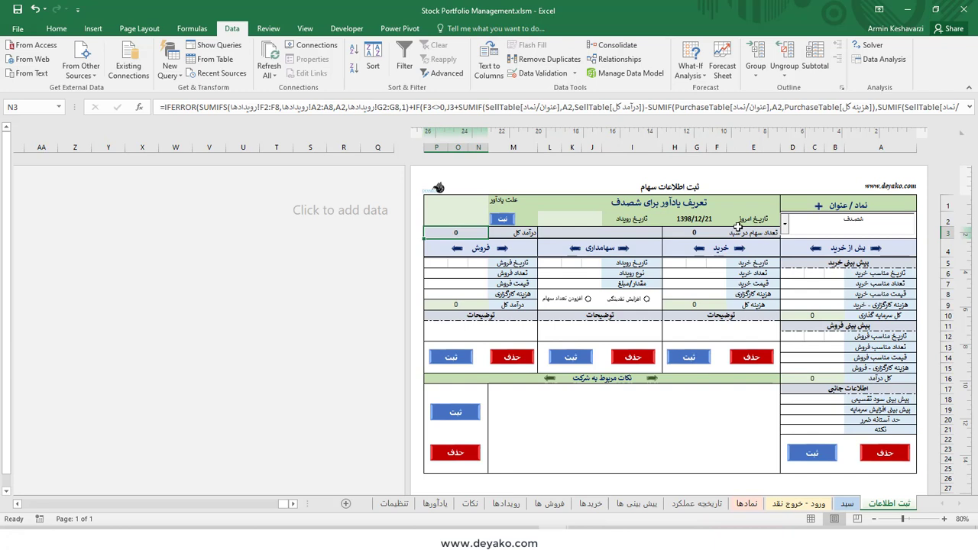
left_click(690, 231)
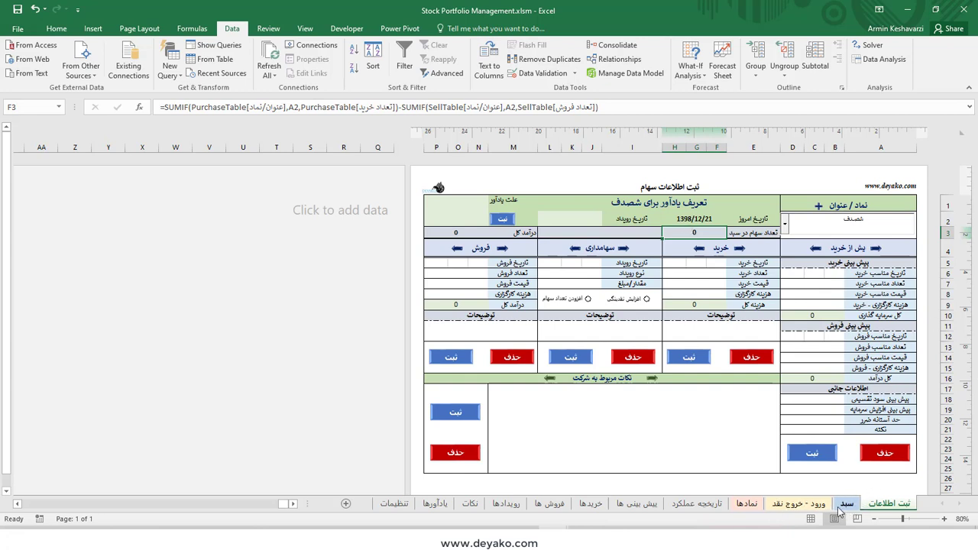
Copy MarketWatch's symbol list from A4 down to the last symbol.
left_click(747, 504)
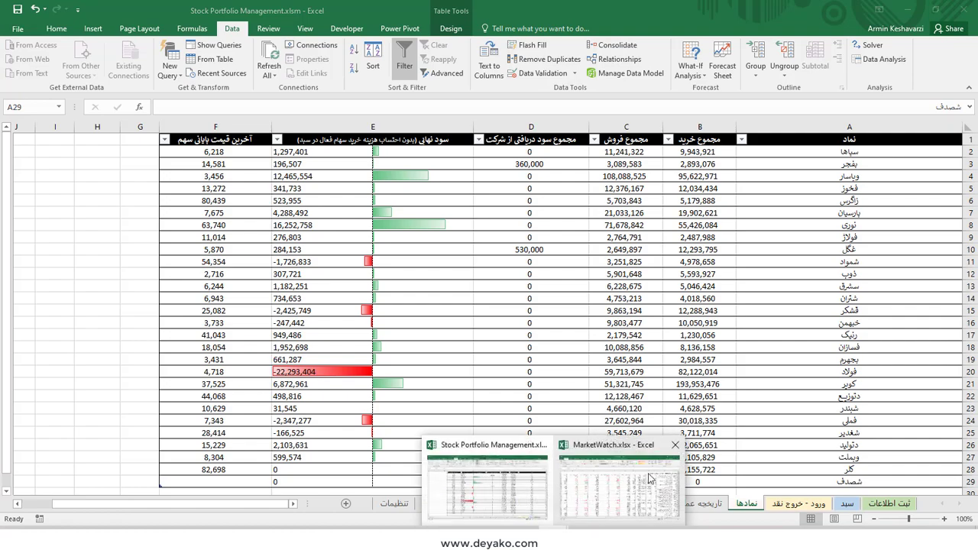
left_click(646, 479)
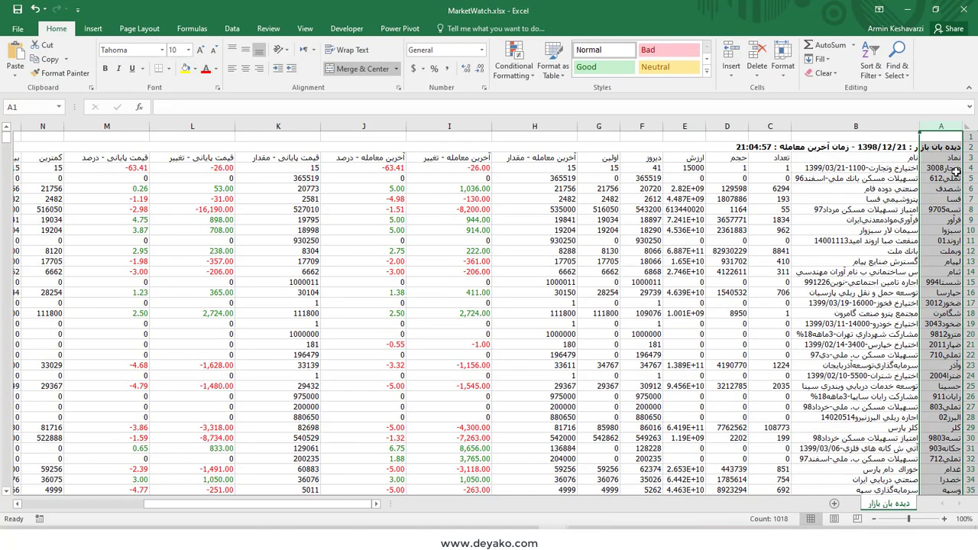
left_click(957, 170)
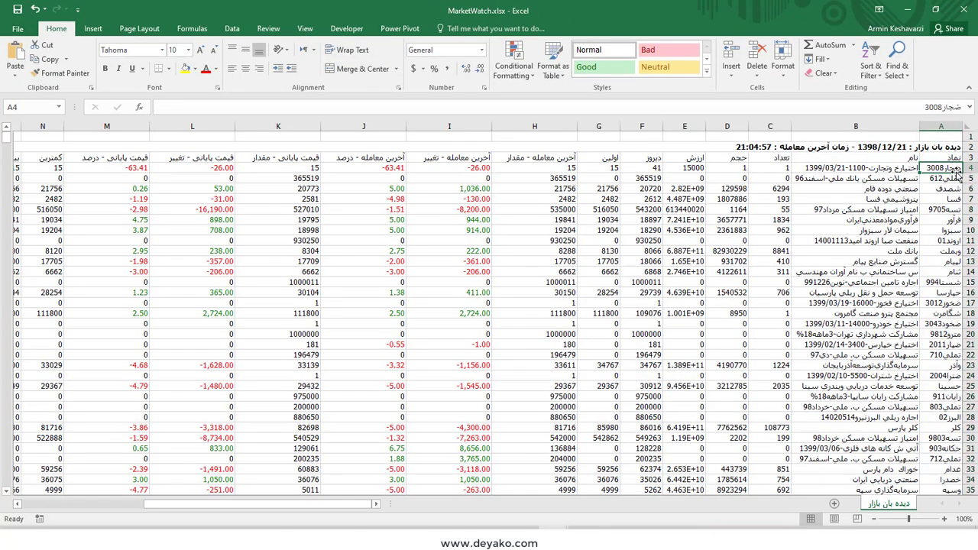
key("ctrl+shift+Down")
key("ctrl+c")
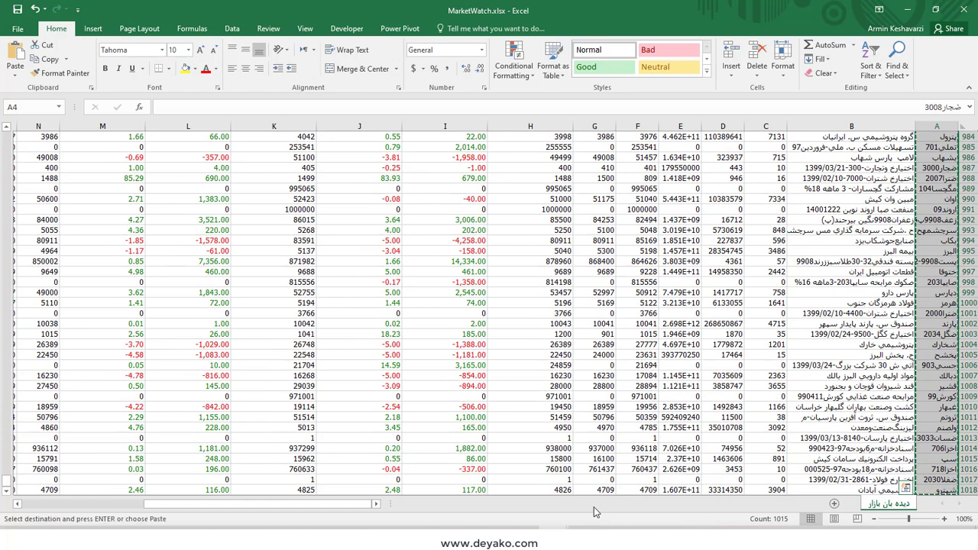
Paste the symbols as values into A2 of the نمادها table and dismiss the inserted-rows warning.
left_click(515, 509)
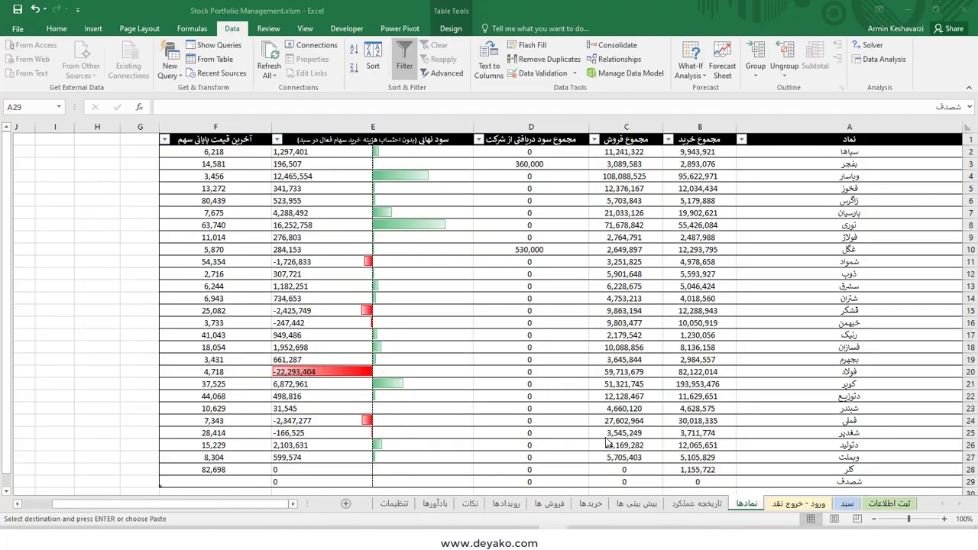
left_click(841, 154)
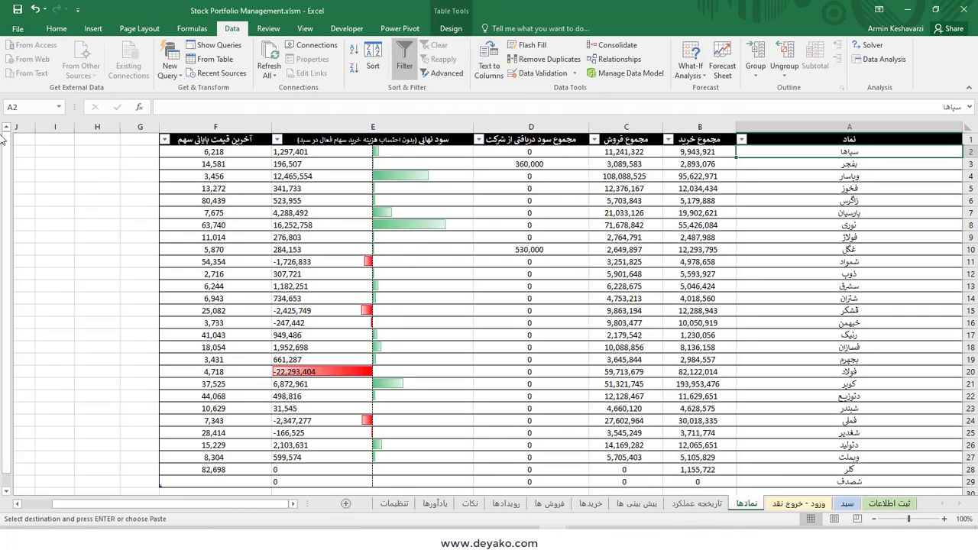
left_click(55, 31)
left_click(16, 74)
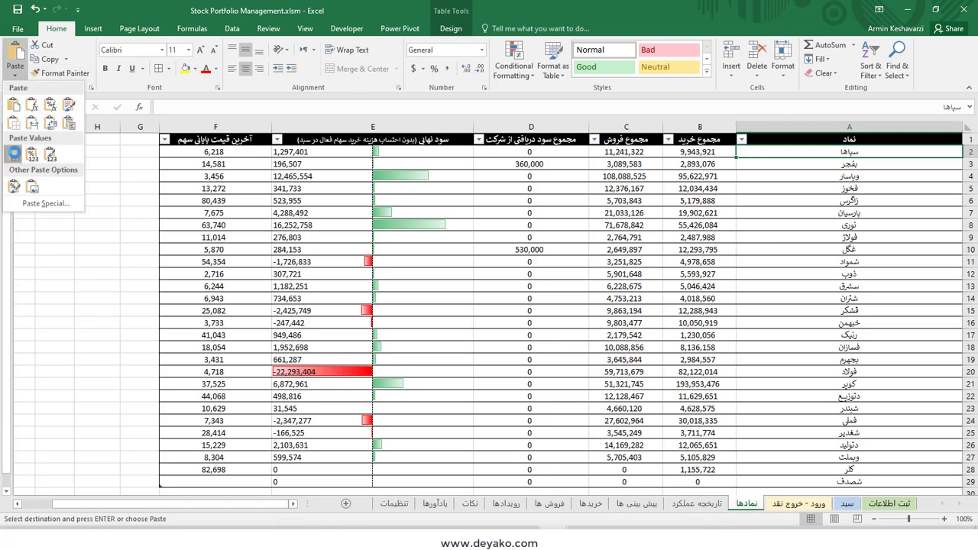
left_click(12, 154)
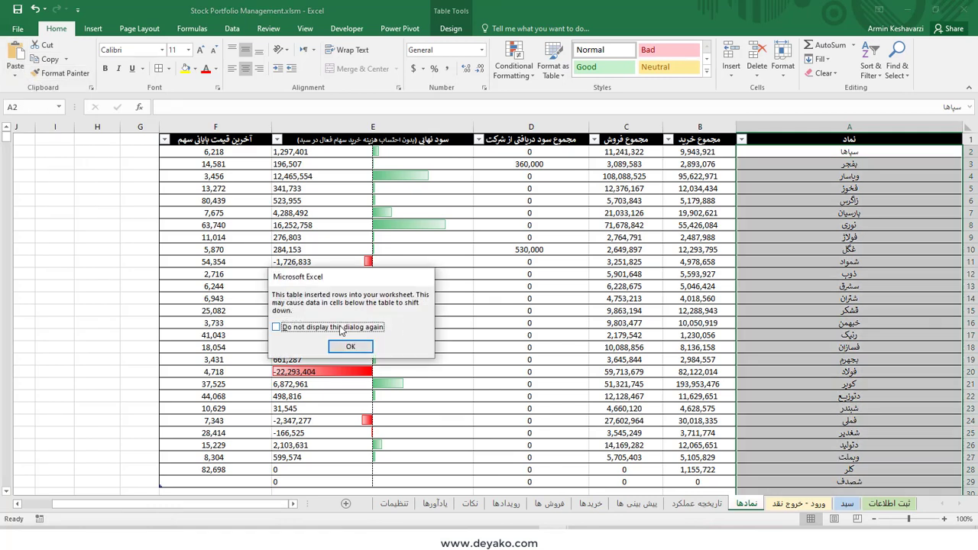
left_click(342, 327)
left_click(351, 349)
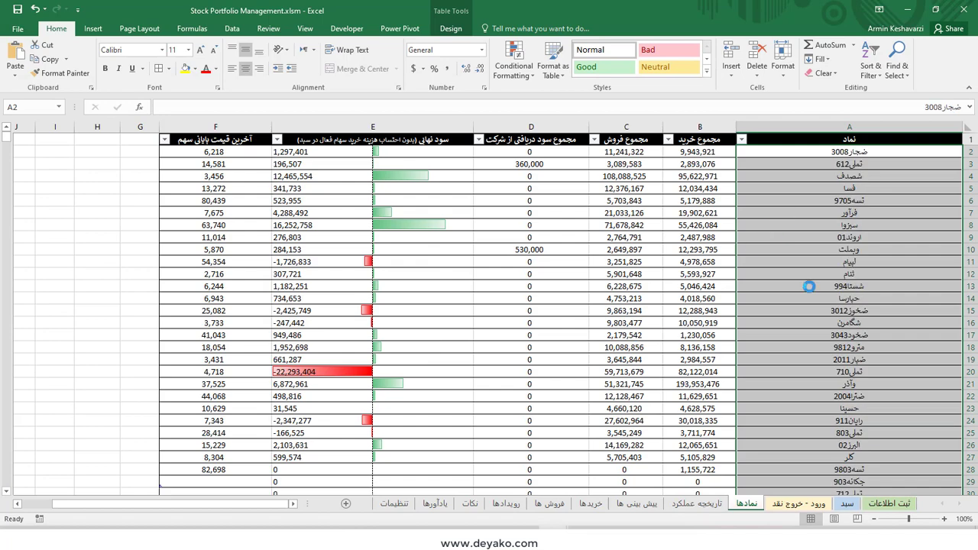
Scroll through the roughly 1015 pasted symbols to check the filled table.
scroll(844, 327, "down", 15)
scroll(843, 327, "down", 7)
scroll(847, 327, "down", 8)
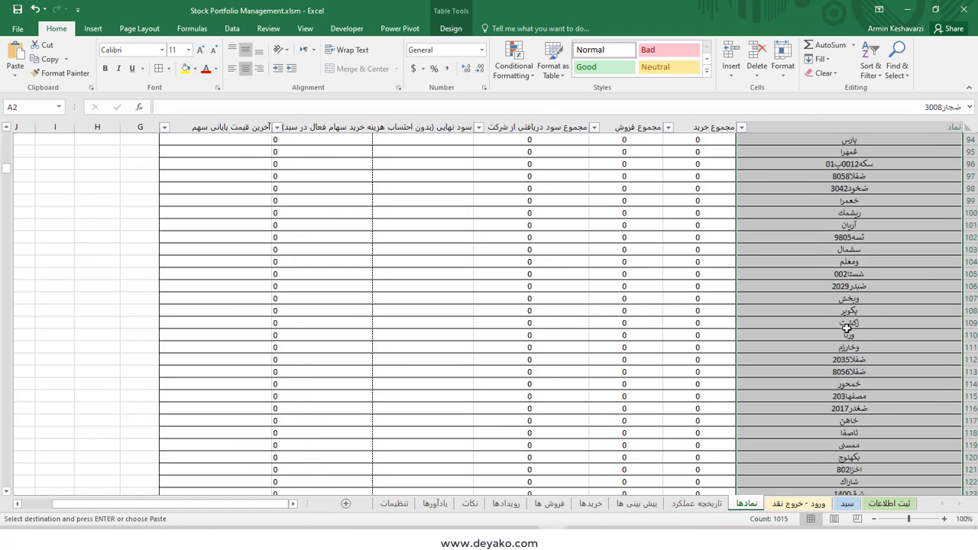
scroll(849, 327, "up", 15)
scroll(849, 327, "up", 15)
scroll(849, 327, "up", 1)
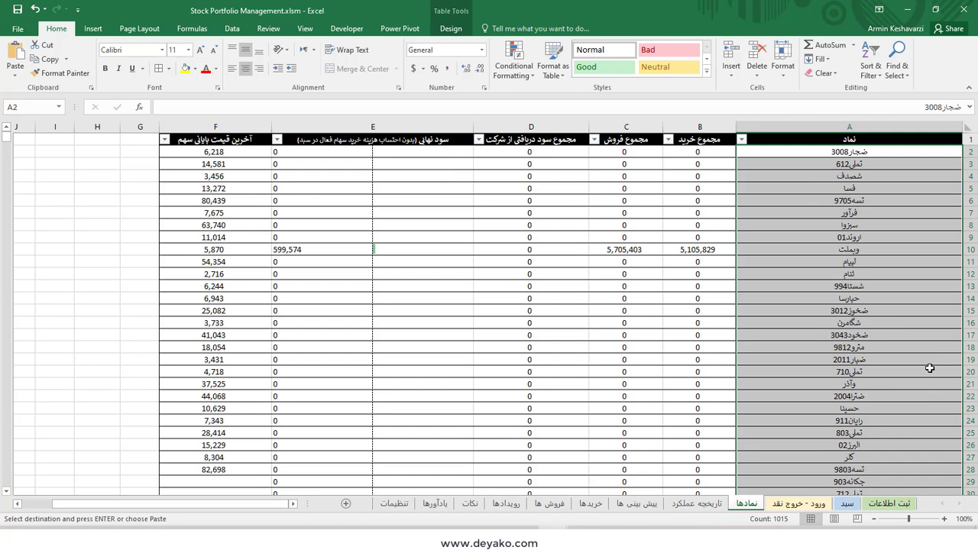
scroll(848, 367, "down", 3)
scroll(848, 367, "down", 7)
scroll(866, 302, "up", 10)
scroll(866, 302, "down", 1)
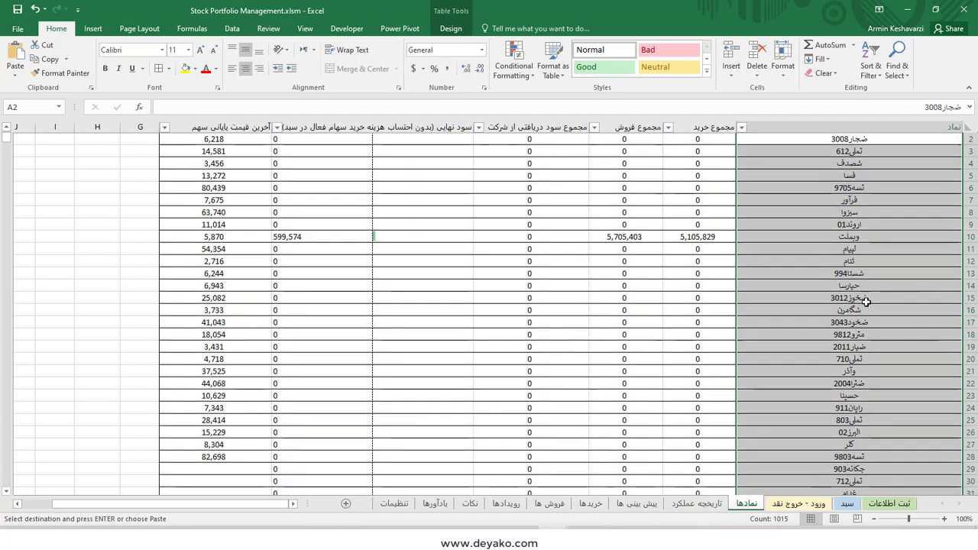
scroll(867, 298, "down", 10)
scroll(879, 271, "down", 20)
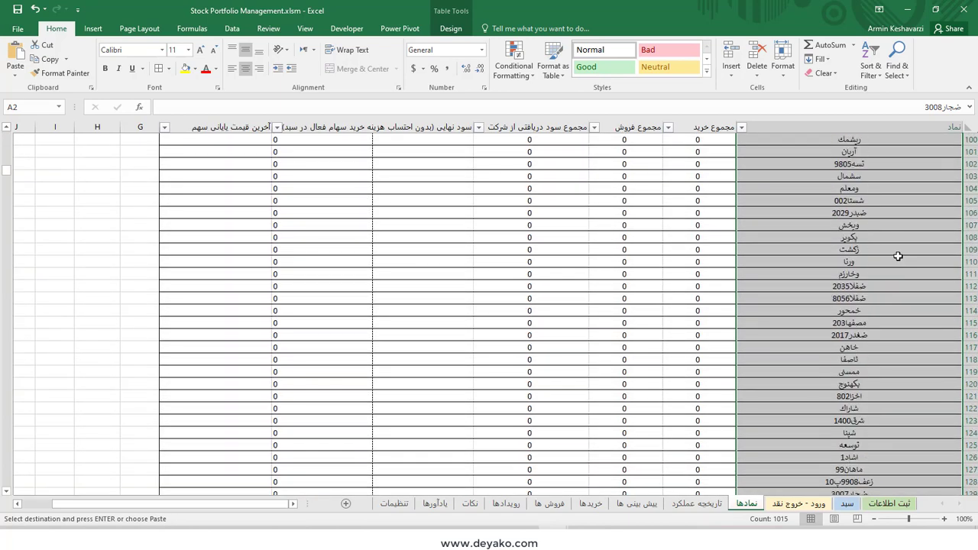
scroll(898, 256, "down", 9)
scroll(899, 260, "down", 8)
scroll(900, 264, "down", 9)
scroll(901, 267, "down", 8)
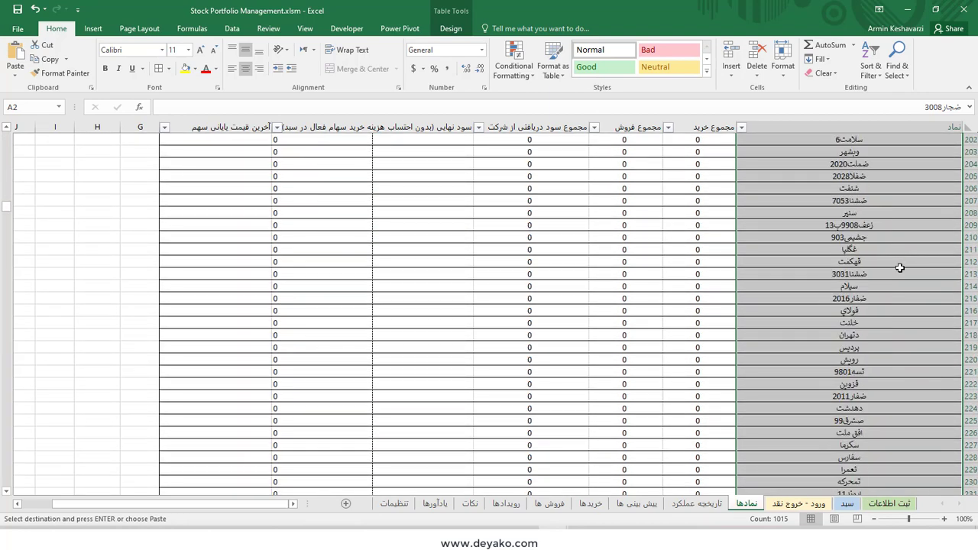
scroll(899, 290, "down", 10)
scroll(893, 336, "down", 11)
scroll(895, 343, "down", 10)
scroll(895, 341, "down", 11)
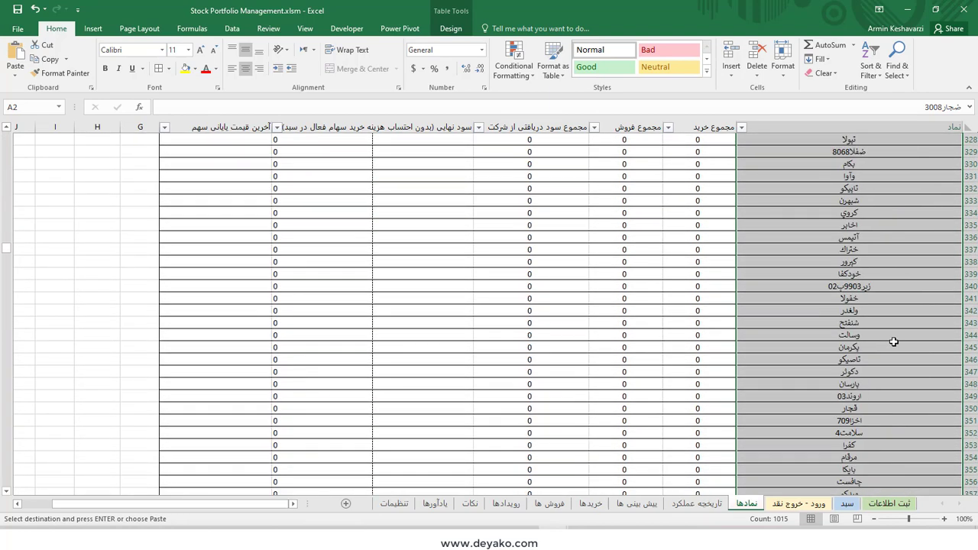
scroll(893, 341, "down", 10)
scroll(894, 341, "down", 10)
scroll(896, 344, "down", 11)
scroll(896, 352, "down", 10)
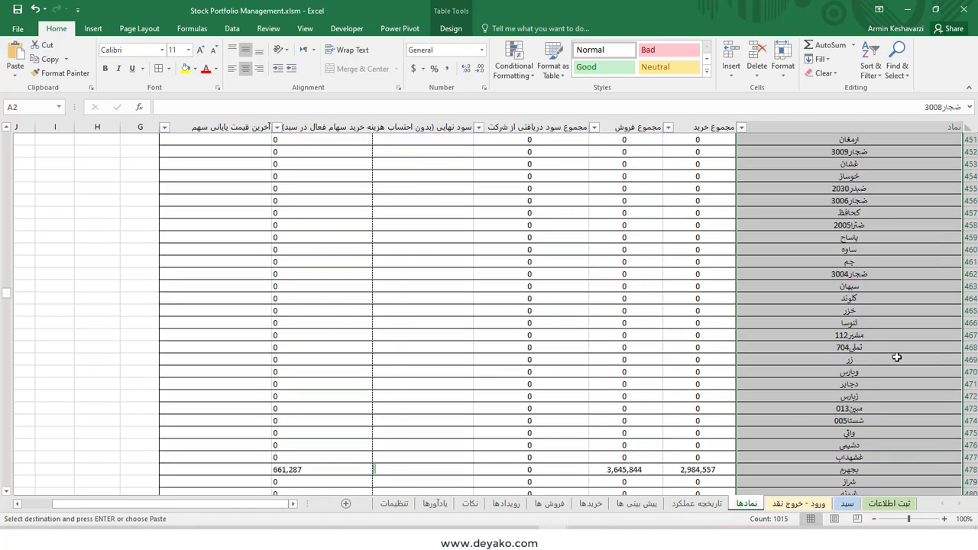
scroll(898, 358, "down", 6)
left_click_drag(8, 304, 2, 522)
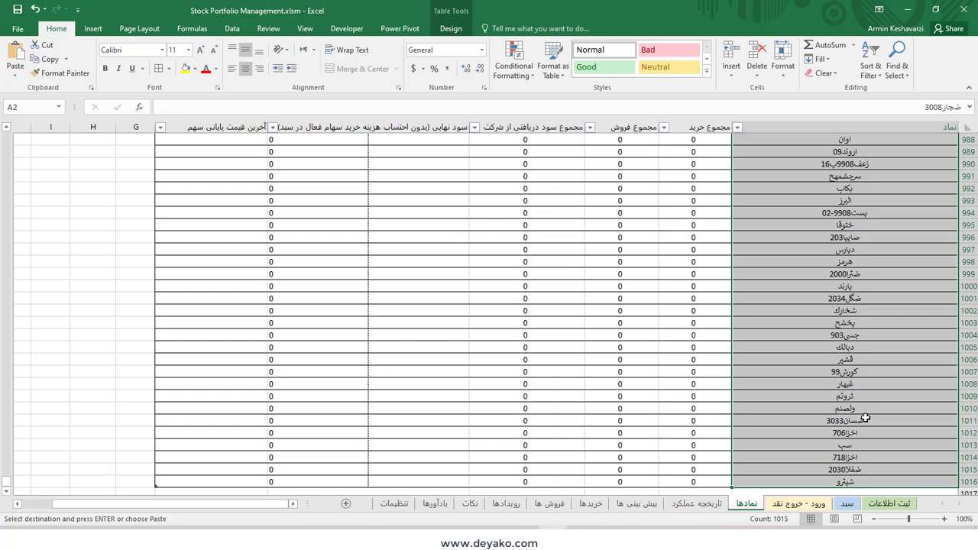
Undo the pasted symbol list, restoring the original نمادها table.
key("ctrl+z")
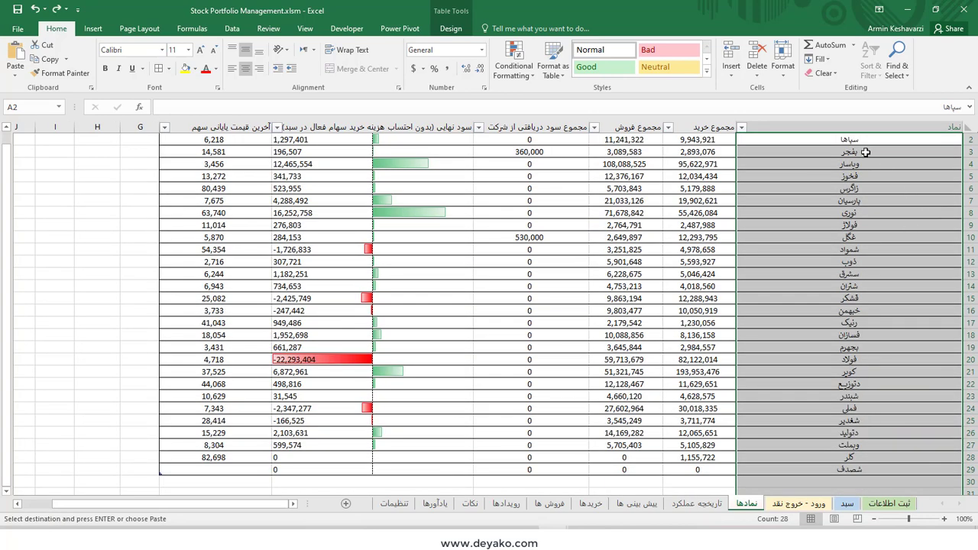
scroll(876, 206, "up", 1)
scroll(875, 214, "down", 2)
scroll(875, 216, "up", 2)
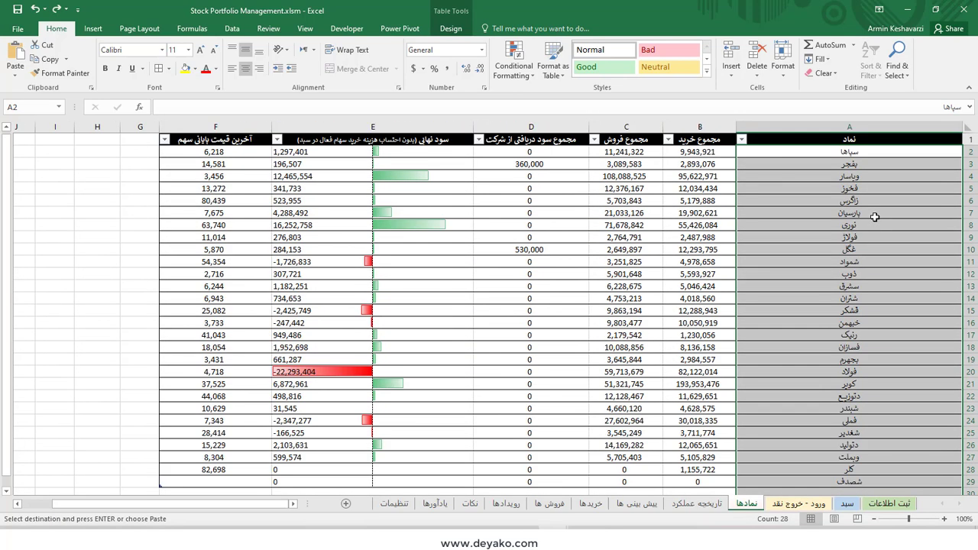
scroll(875, 218, "down", 2)
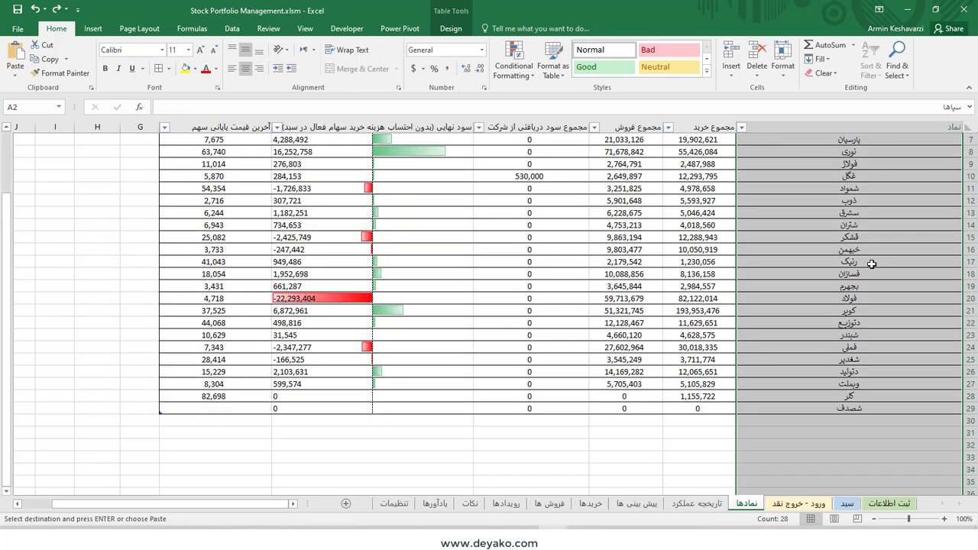
scroll(873, 263, "up", 2)
scroll(872, 264, "down", 1)
scroll(873, 264, "up", 1)
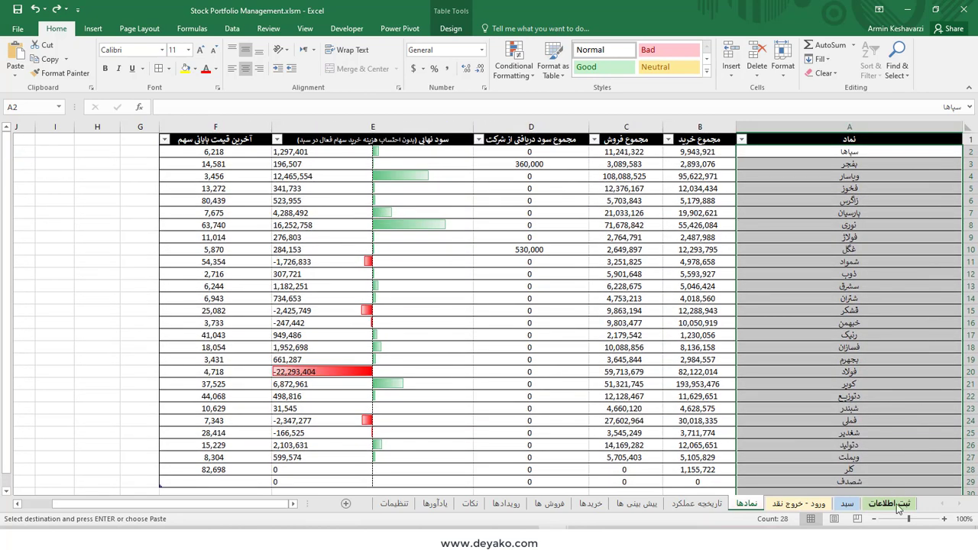
Delete the all-zero شصدف table row 29 from the نمادها table.
left_click(896, 504)
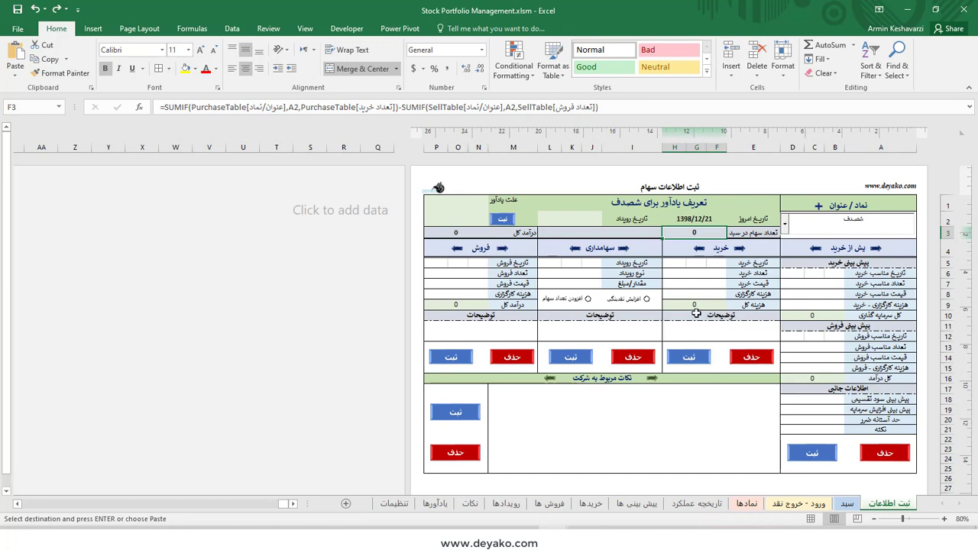
left_click(748, 504)
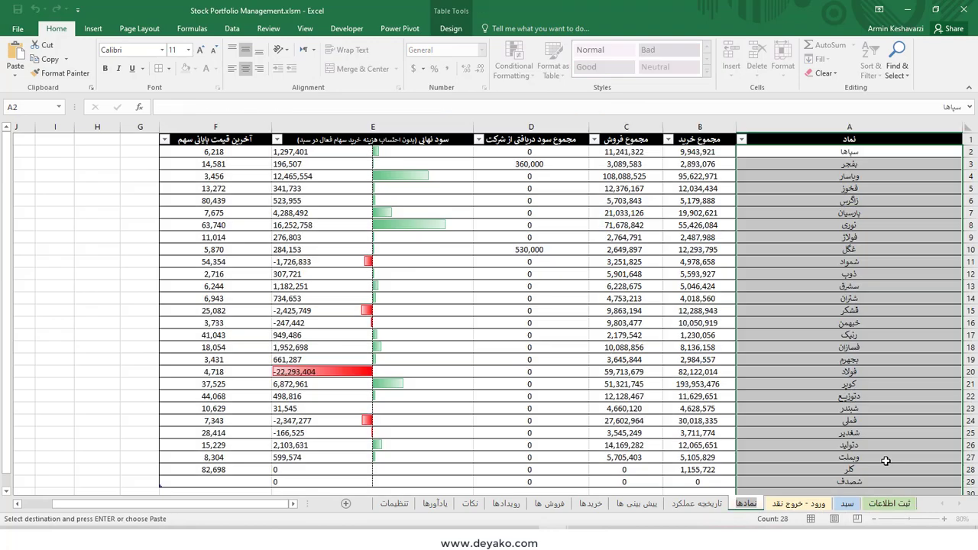
left_click(926, 483)
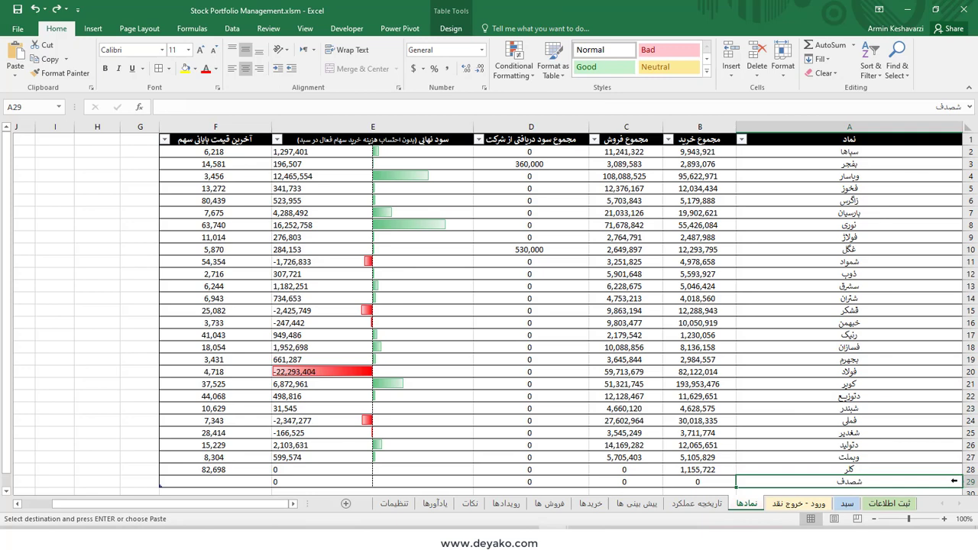
left_click(954, 481)
right_click(954, 481)
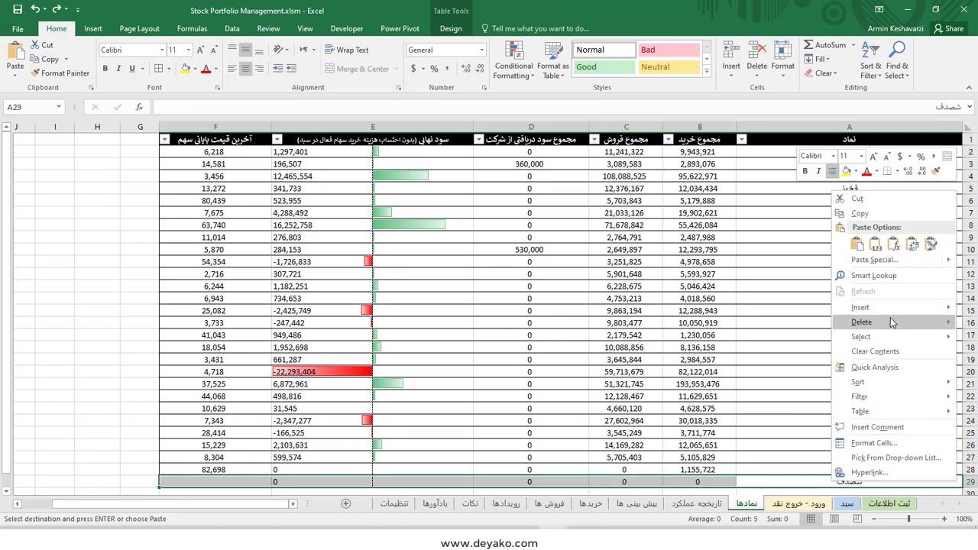
mouse_move(862, 322)
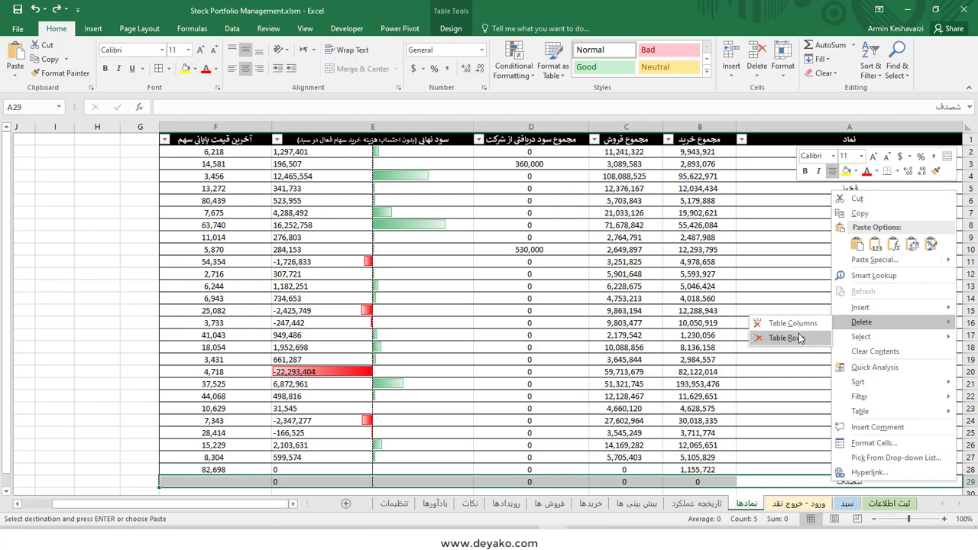
left_click(799, 339)
left_click(848, 371)
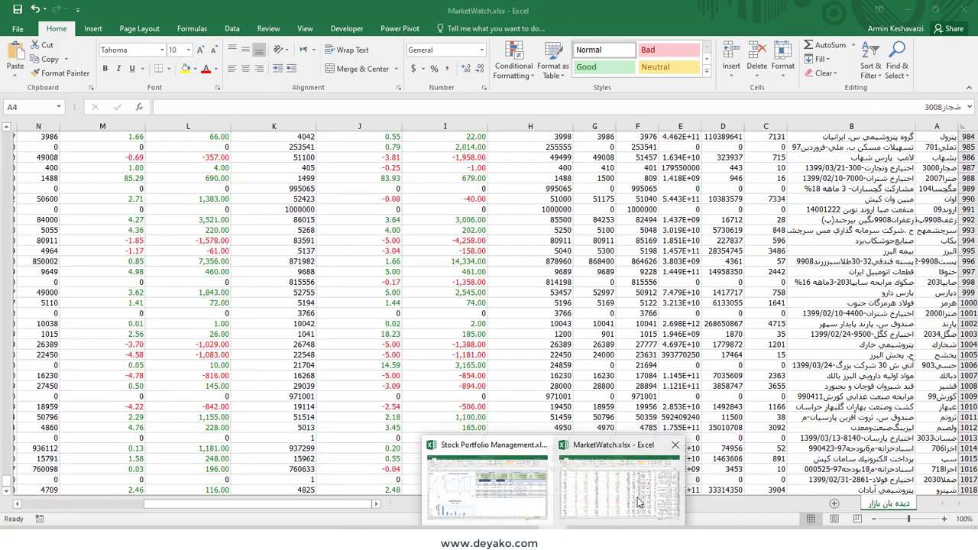
left_click(589, 527)
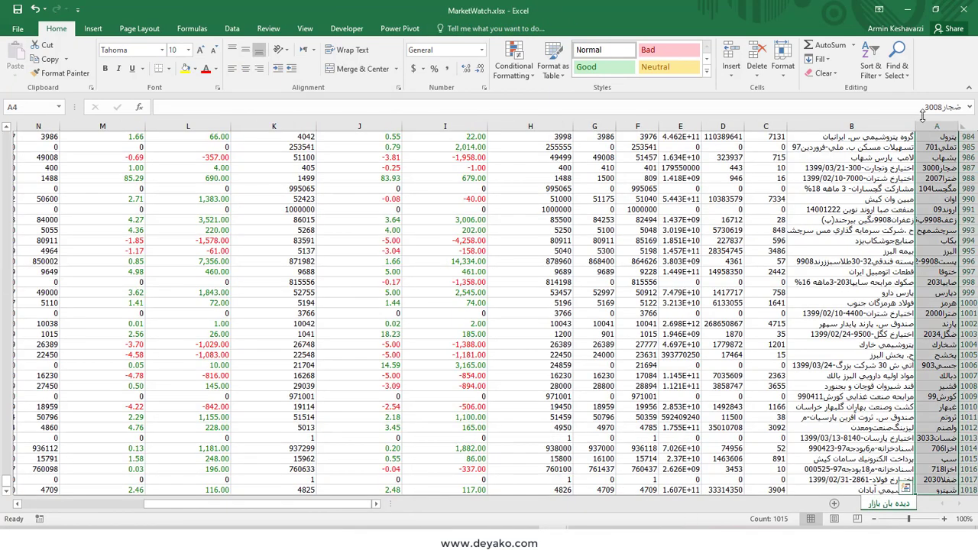
scroll(688, 305, "up", 10)
scroll(458, 367, "up", 10)
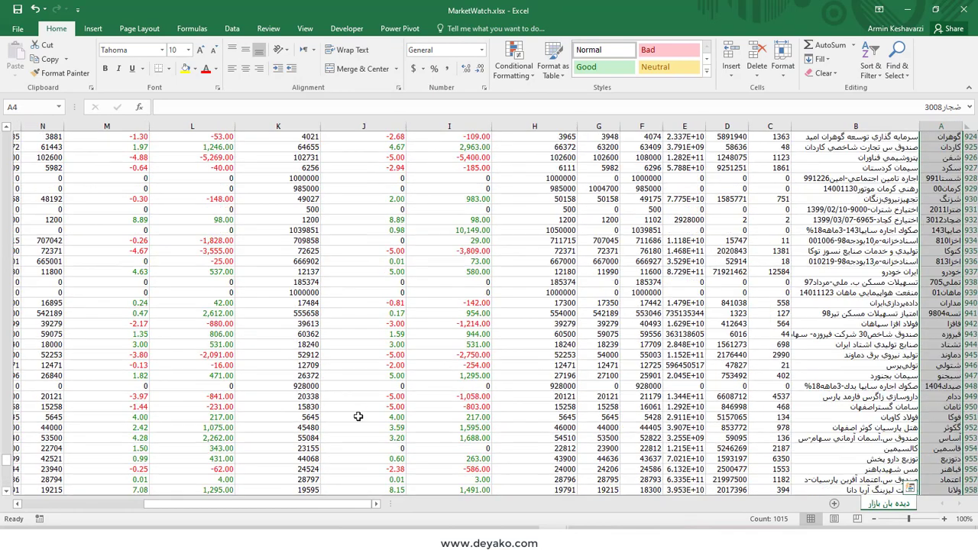
left_click(487, 493)
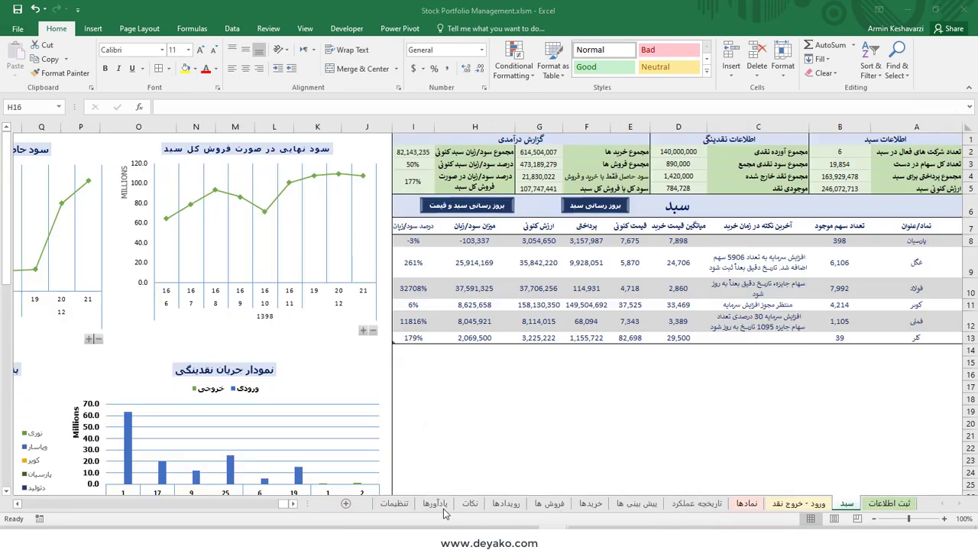
left_click(395, 504)
left_click(305, 163)
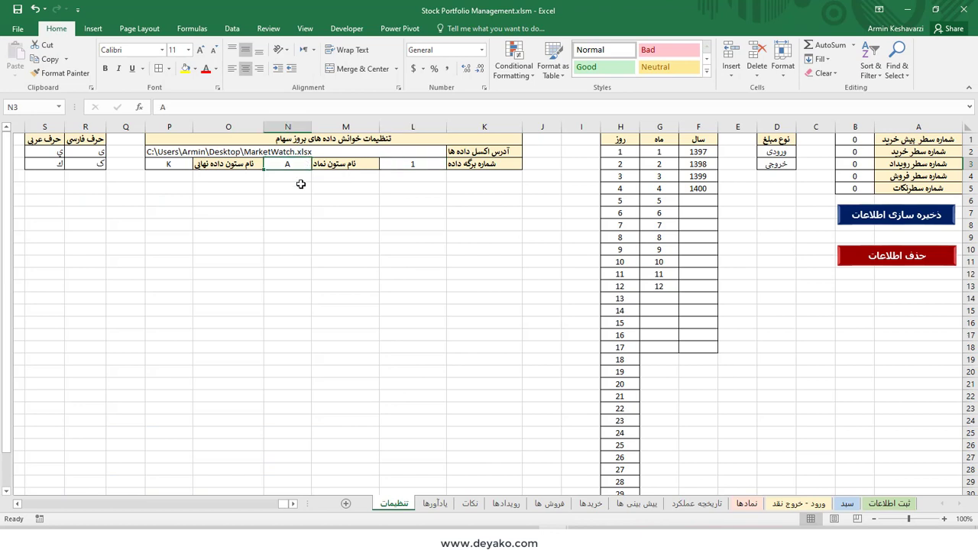
type("ط")
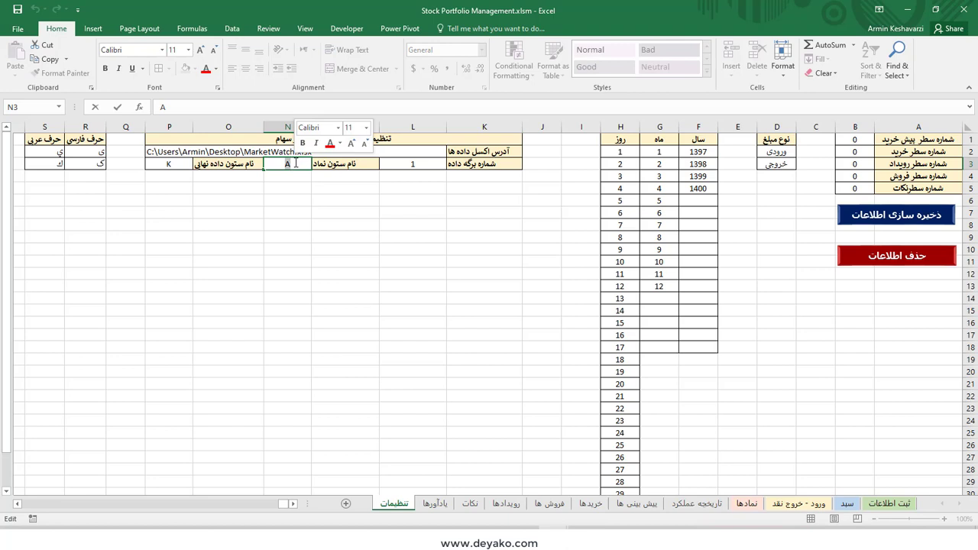
key("Return")
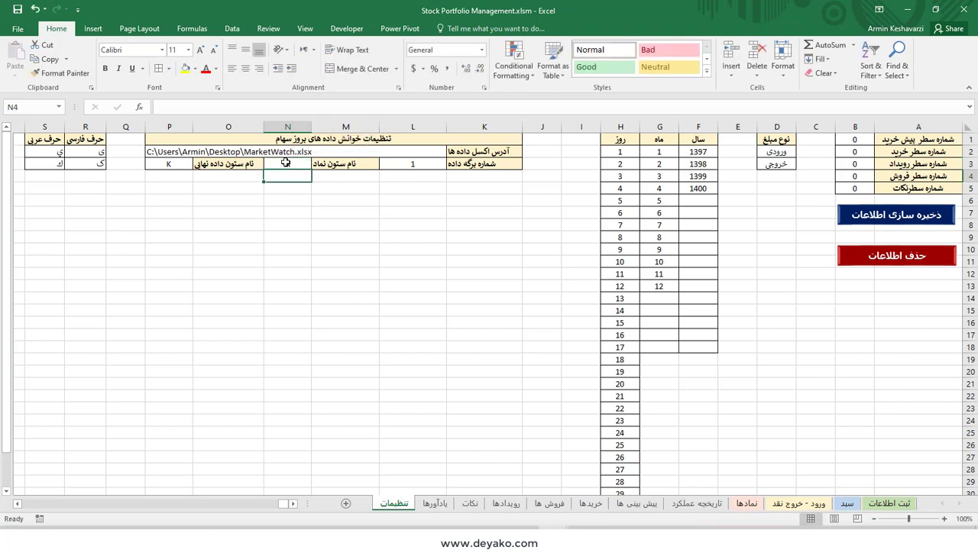
left_click(286, 163)
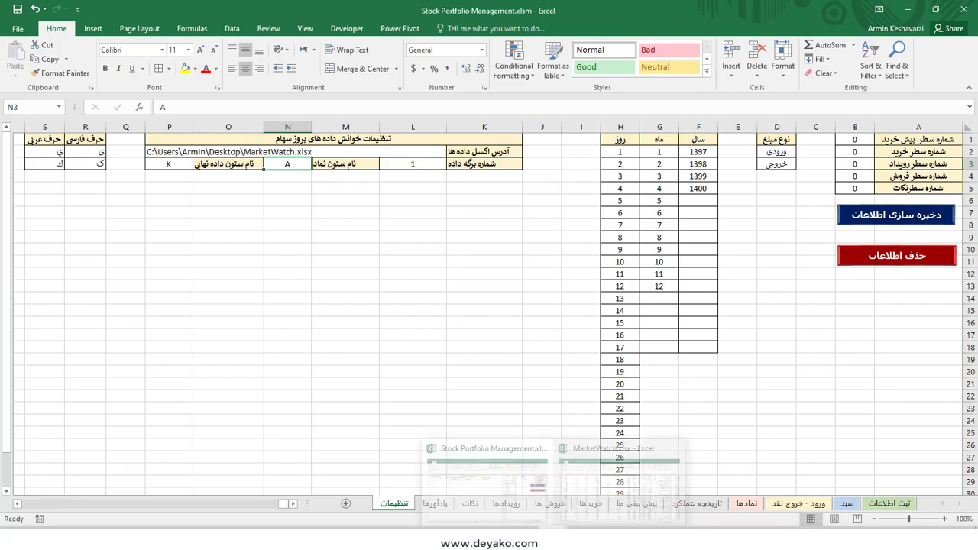
mouse_move(620, 486)
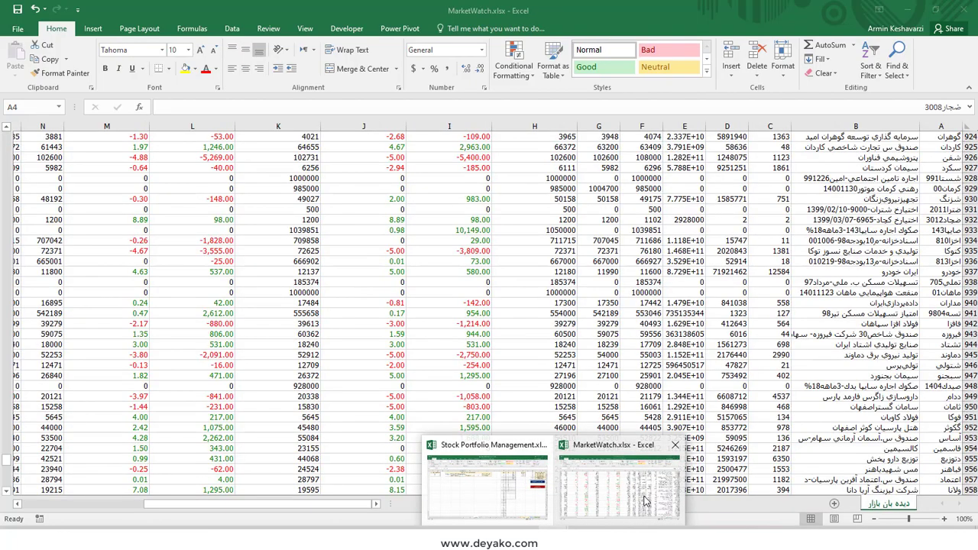
left_click(644, 501)
scroll(946, 167, "up", 7)
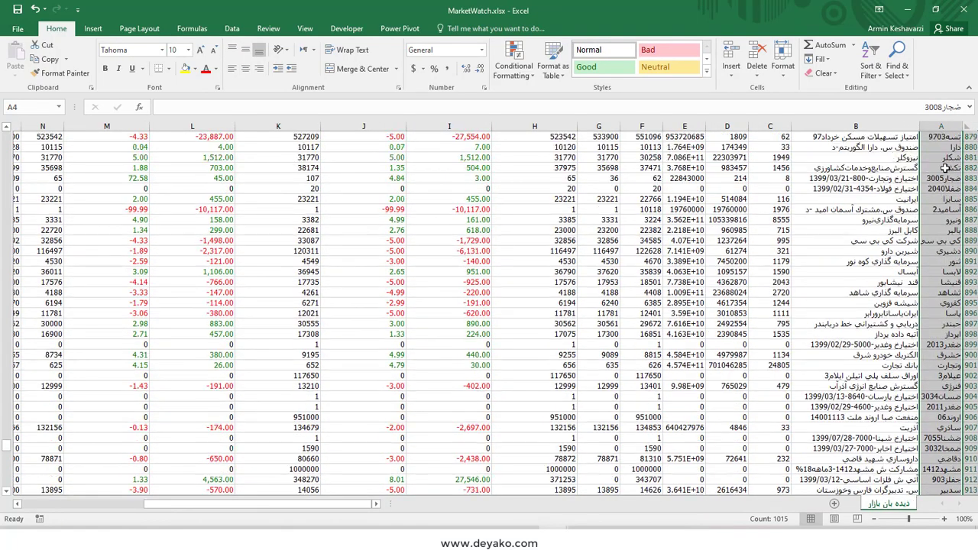
scroll(946, 167, "up", 7)
scroll(946, 167, "up", 7)
scroll(946, 168, "up", 7)
scroll(946, 167, "up", 8)
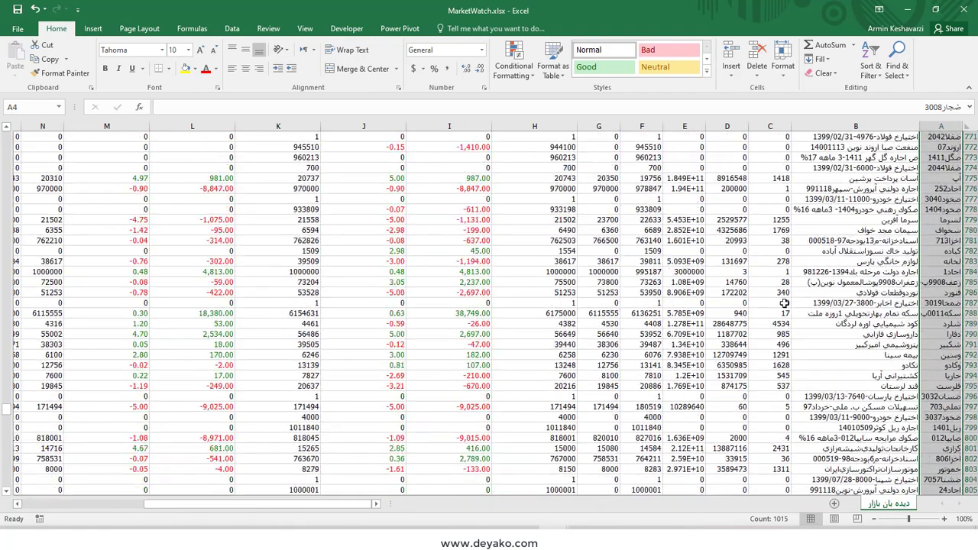
scroll(946, 168, "up", 4)
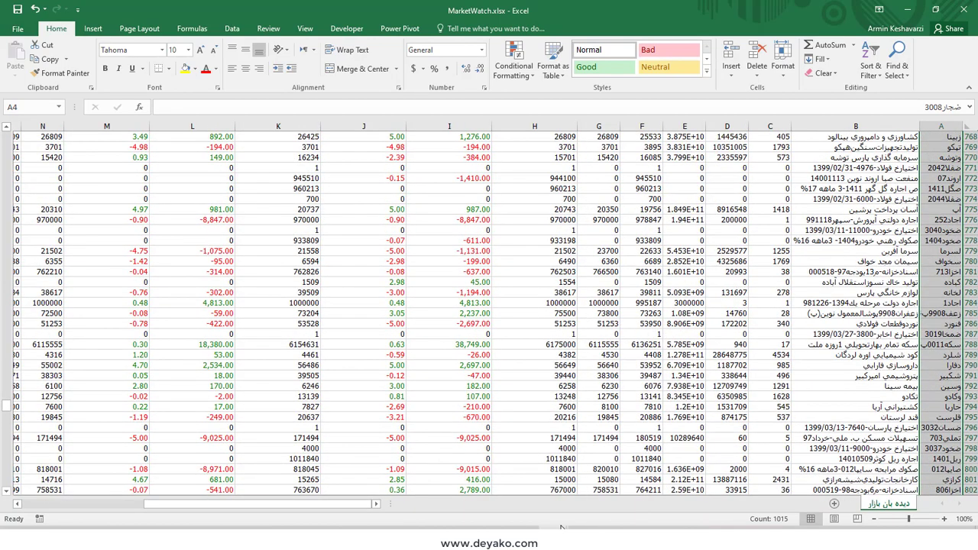
left_click(497, 502)
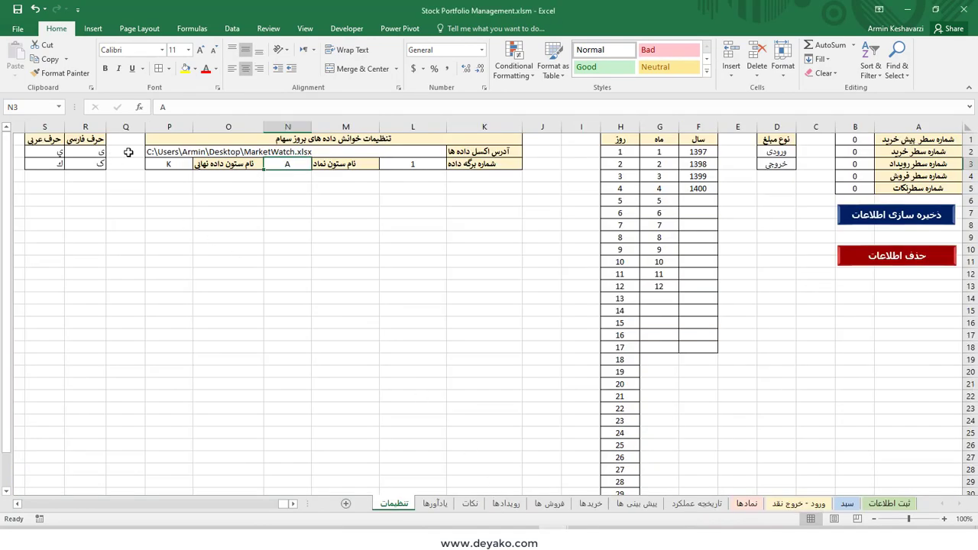
left_click(178, 162)
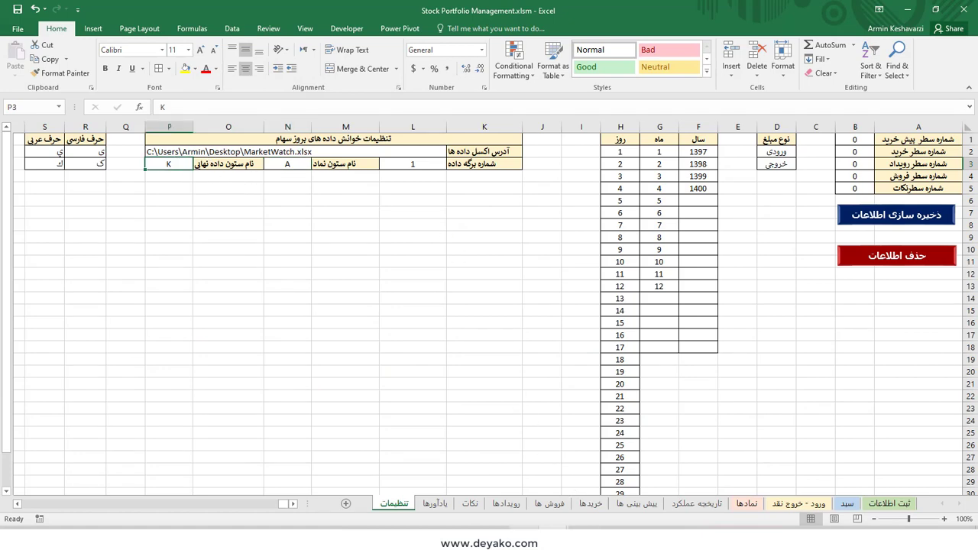
left_click(627, 482)
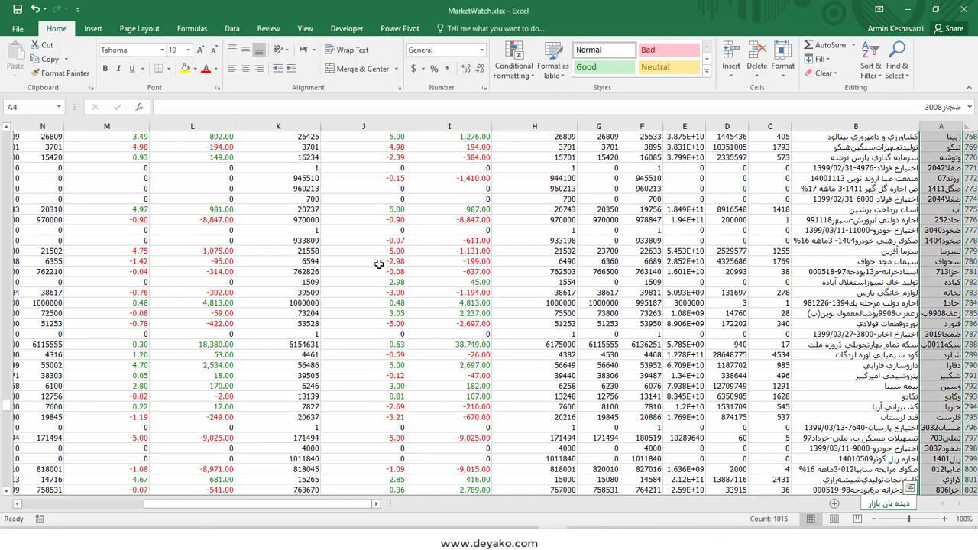
scroll(303, 155, "up", 20)
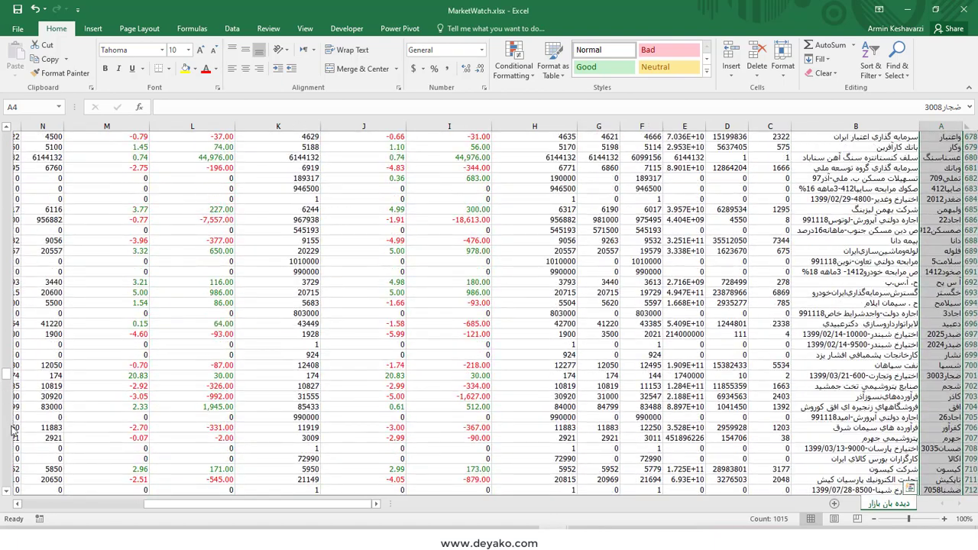
left_click_drag(7, 374, 7, 138)
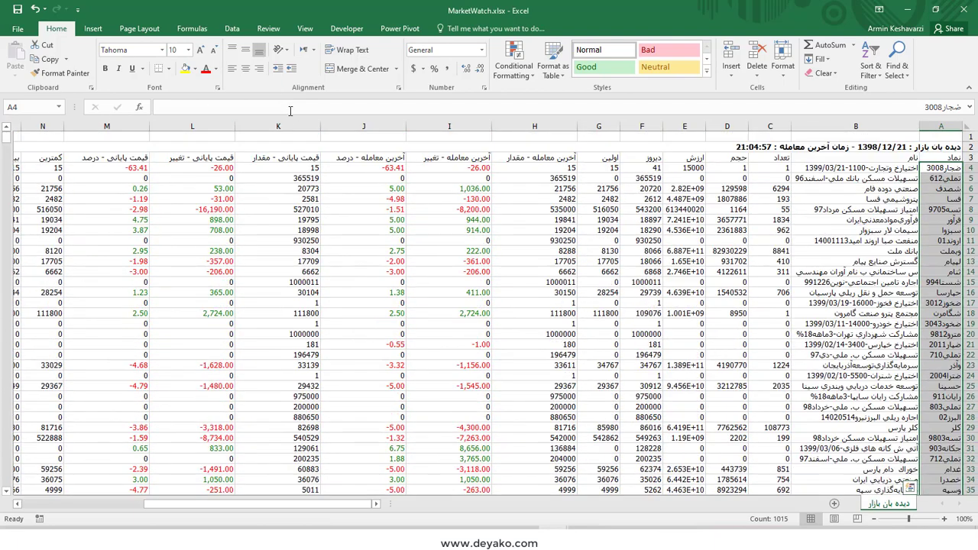
Compare MarketWatch's final-price column K with last-trade column H, then return to Stock Portfolio Management.
left_click(535, 125)
left_click(279, 125)
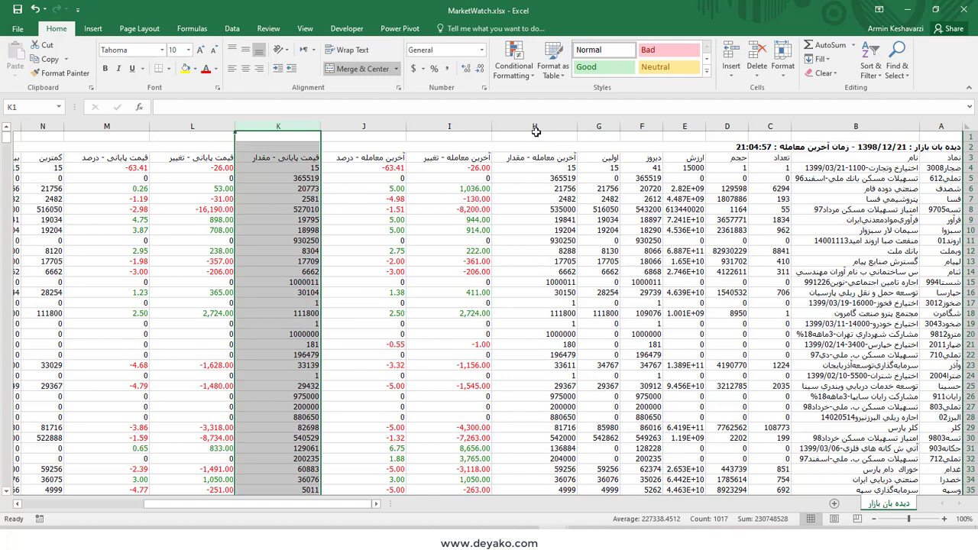
left_click(534, 129)
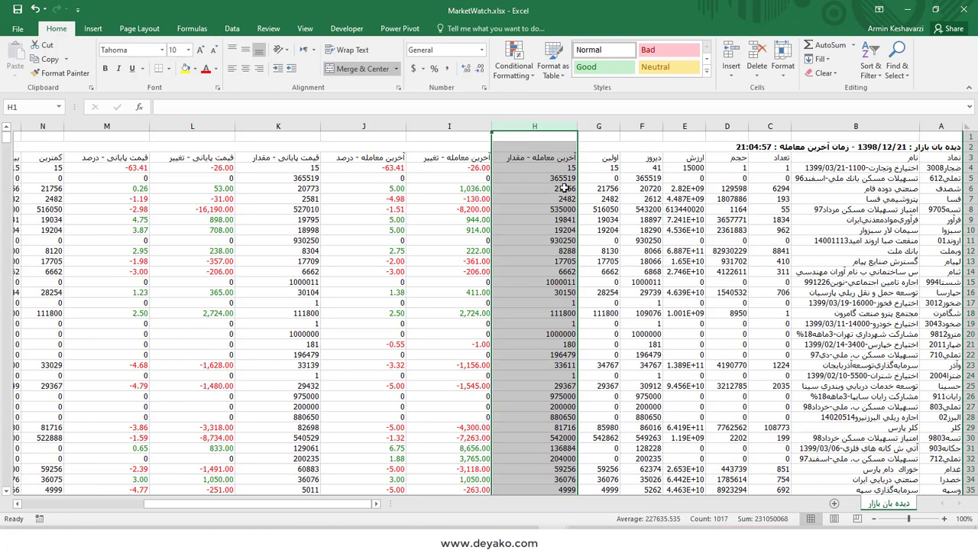
mouse_move(564, 188)
left_mouse_down()
mouse_move(542, 122)
mouse_move(570, 200)
left_mouse_up()
left_click(535, 543)
left_click(504, 507)
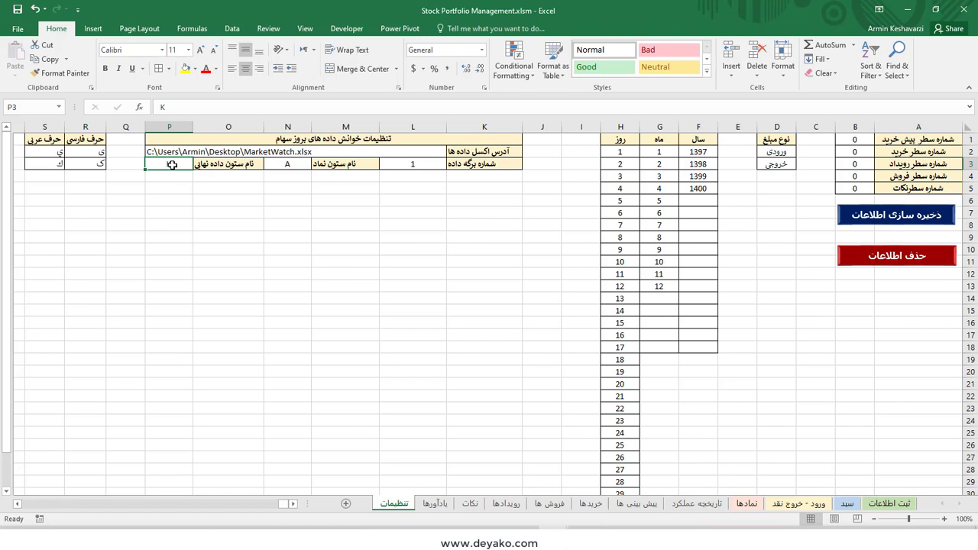
Review settings N3, R1:S3, A1:B5 and entry-type column D, then open the ورود - خروج نقد sheet.
left_click(308, 162)
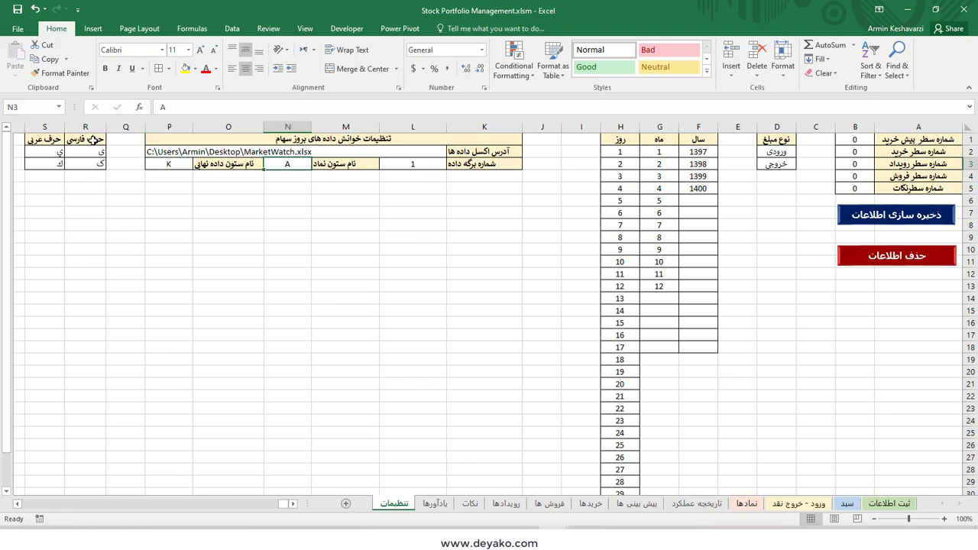
left_click_drag(91, 140, 48, 164)
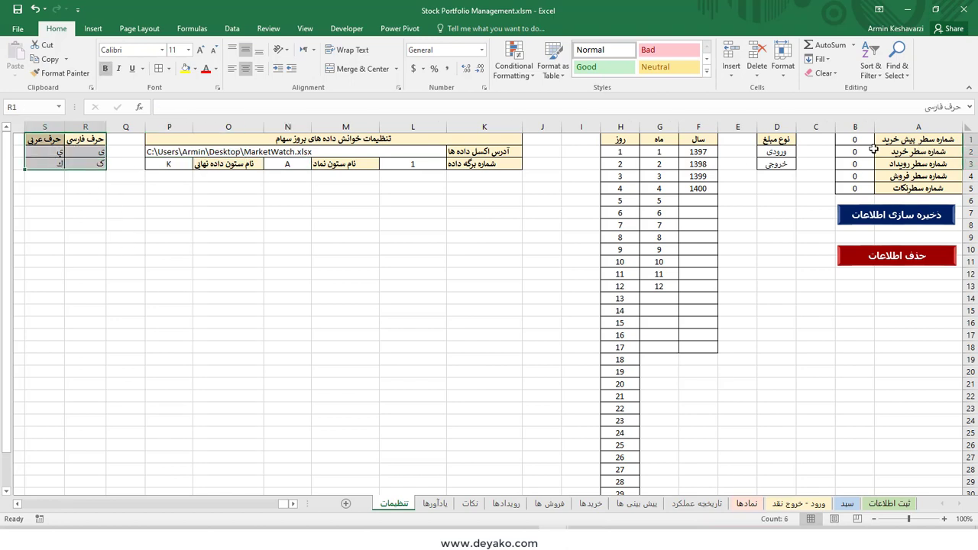
left_click_drag(860, 139, 916, 188)
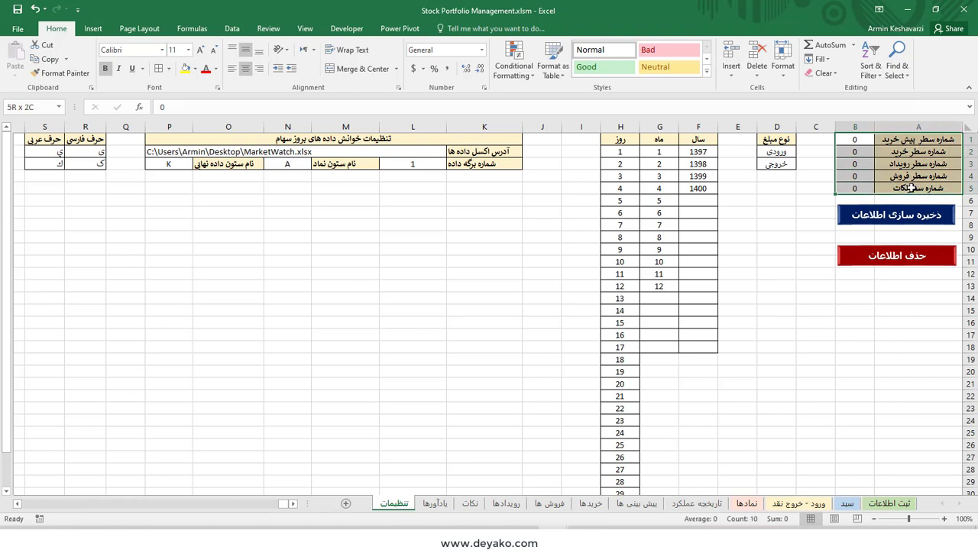
left_click_drag(869, 138, 869, 183)
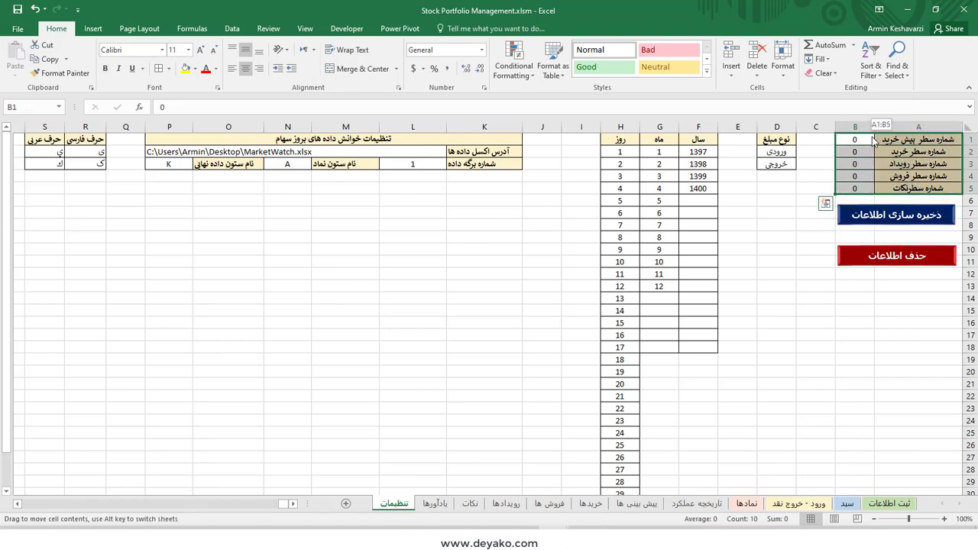
left_click_drag(873, 159, 872, 136)
left_click(779, 128)
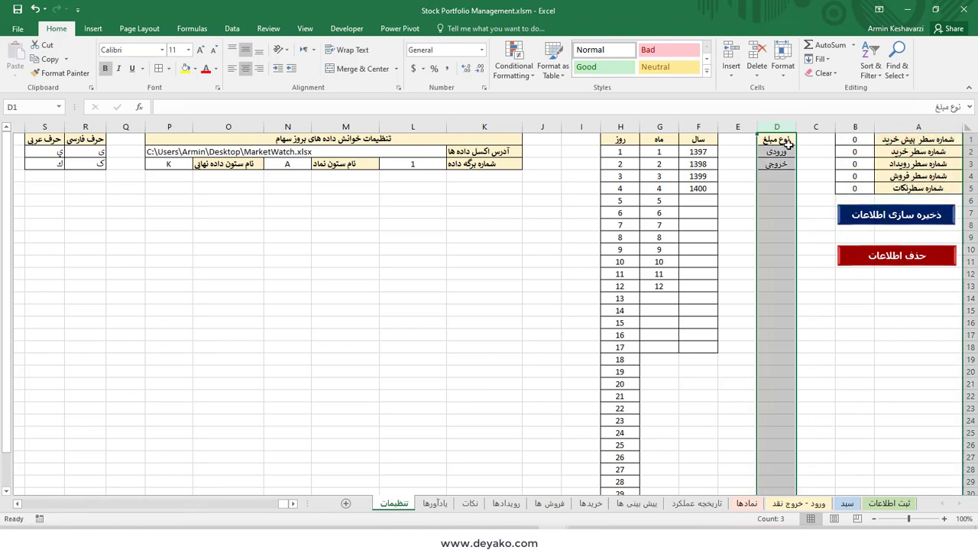
left_click(777, 163)
left_click(792, 506)
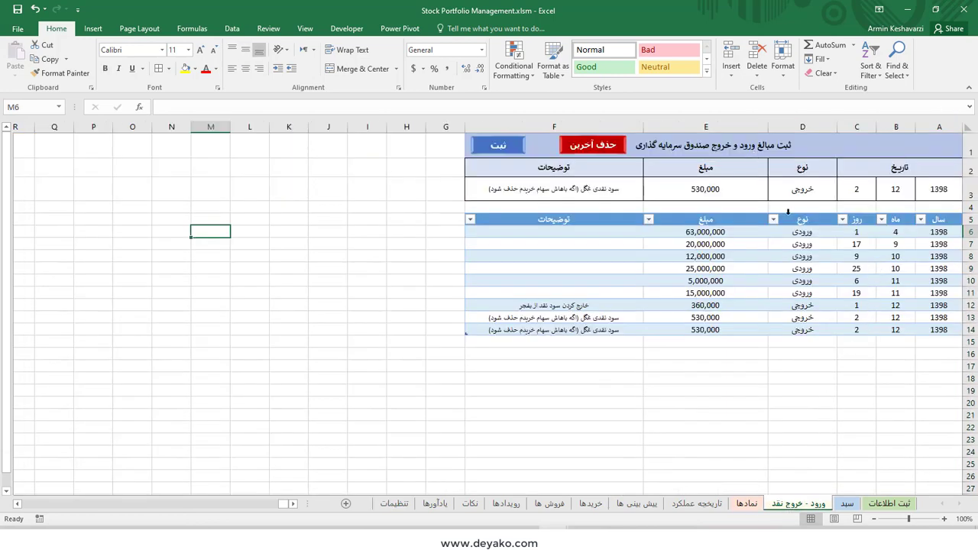
Check D3's entry type dropdown, glance at نمادها, and return to تنظیمات.
left_click(791, 187)
left_click(762, 194)
left_click(792, 184)
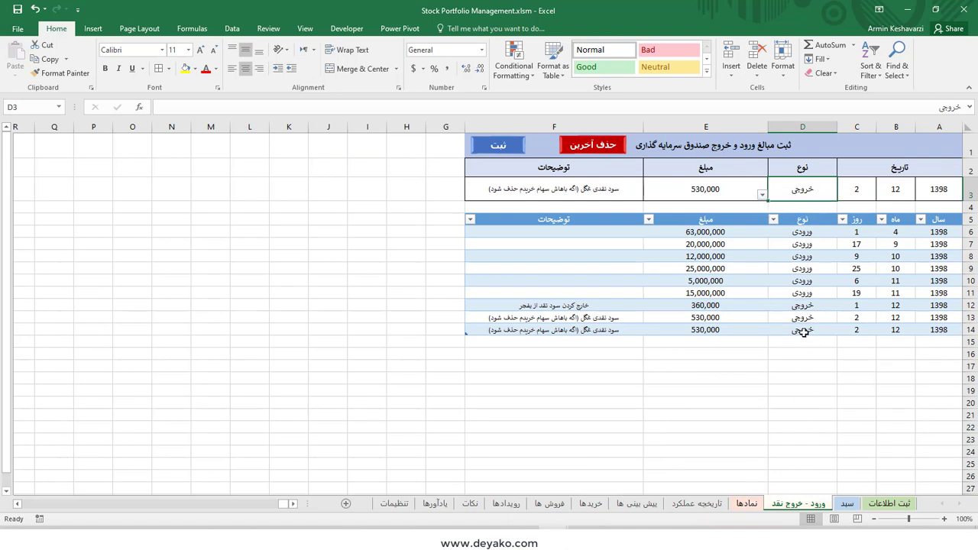
left_click(747, 503)
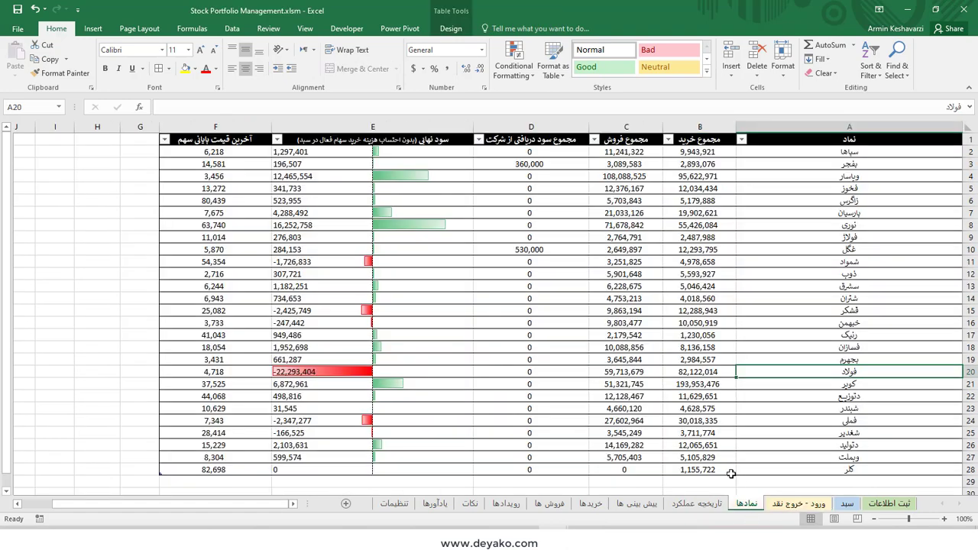
left_click(396, 505)
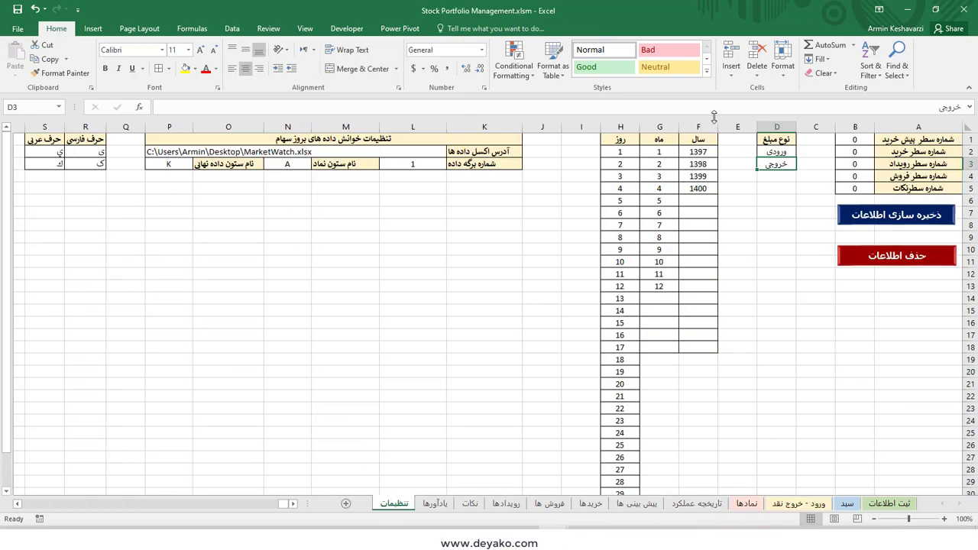
Select the year, month and day lists in F:H and the Arabic letters in S1:S3.
left_click(698, 127)
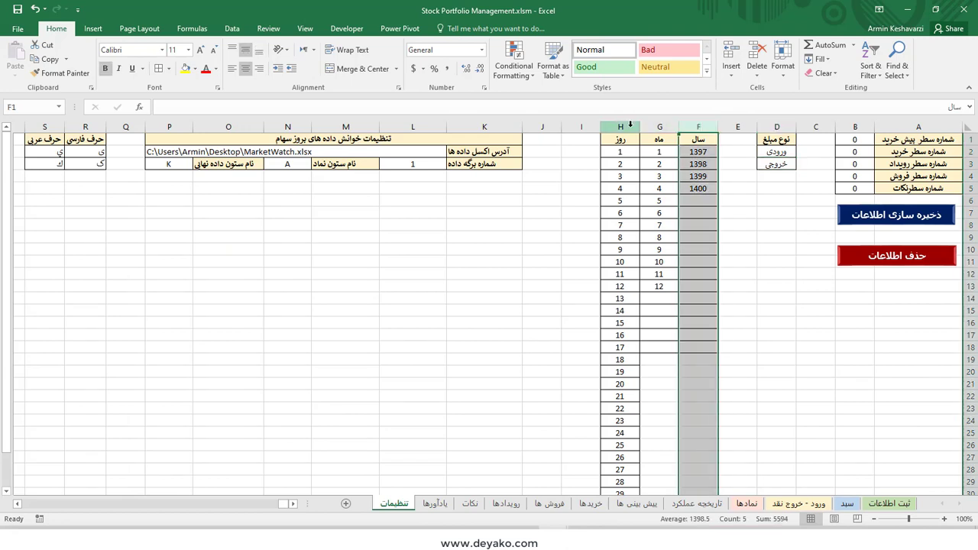
left_click_drag(624, 127, 660, 128)
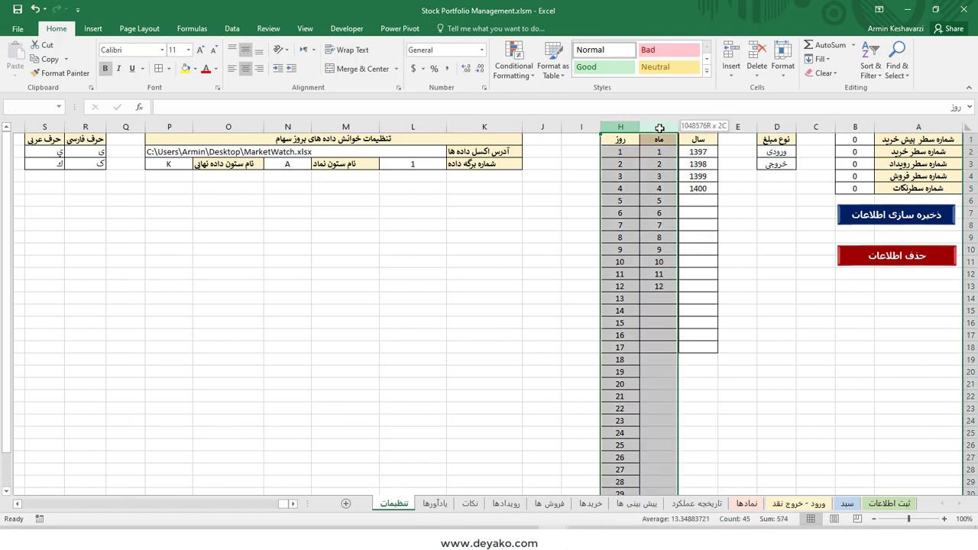
left_click(18, 504)
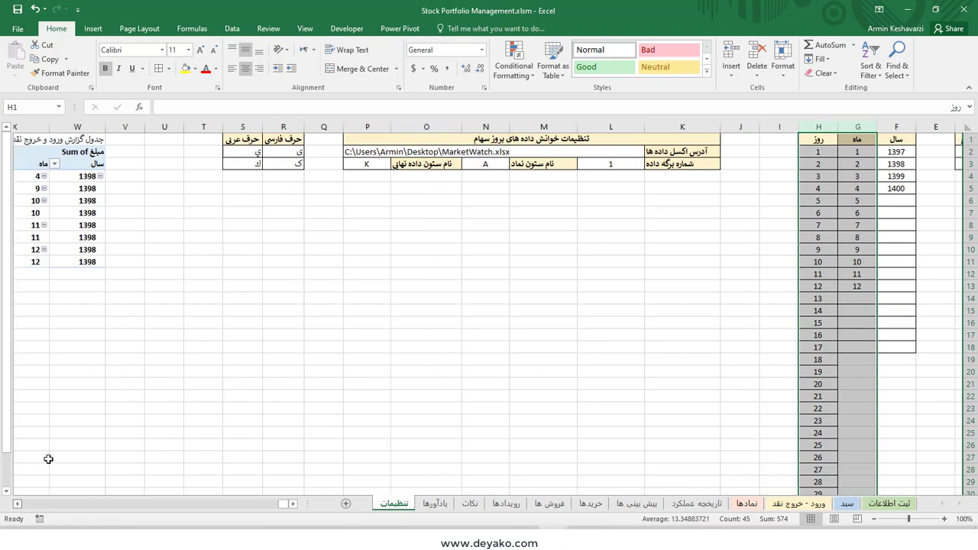
left_click_drag(291, 139, 291, 164)
left_click_drag(250, 139, 263, 163)
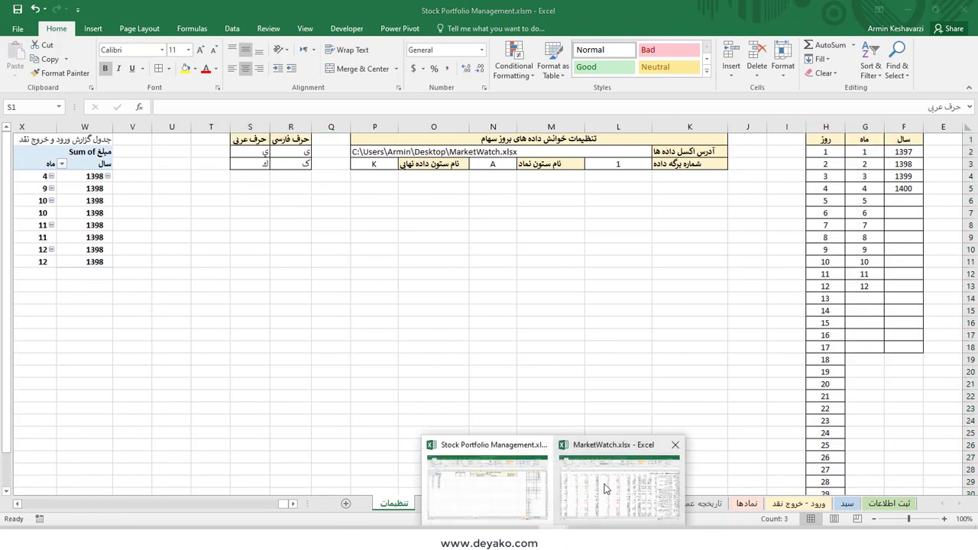
Compare with MarketWatch, then select the Persian-Arabic letter replacement pairs in R2:S3.
left_click(616, 481)
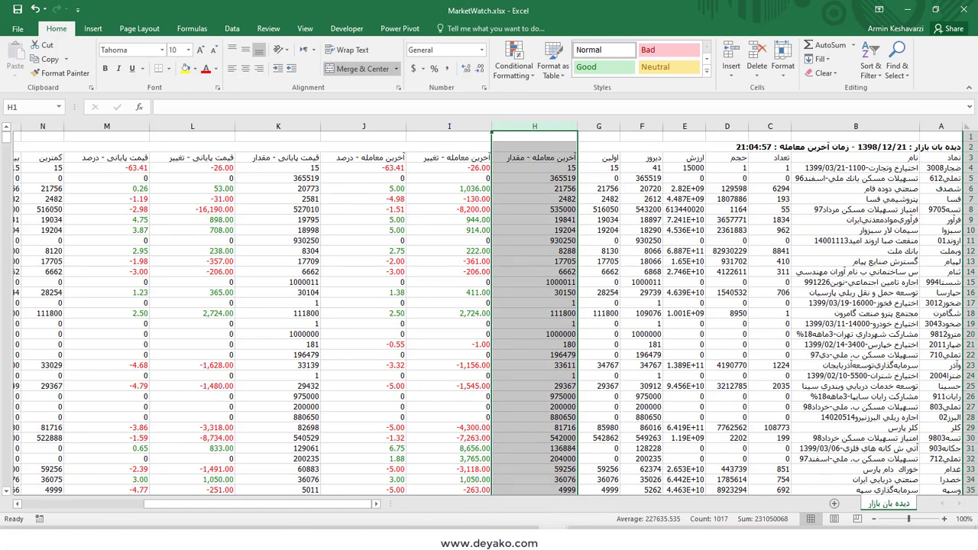
left_click(496, 497)
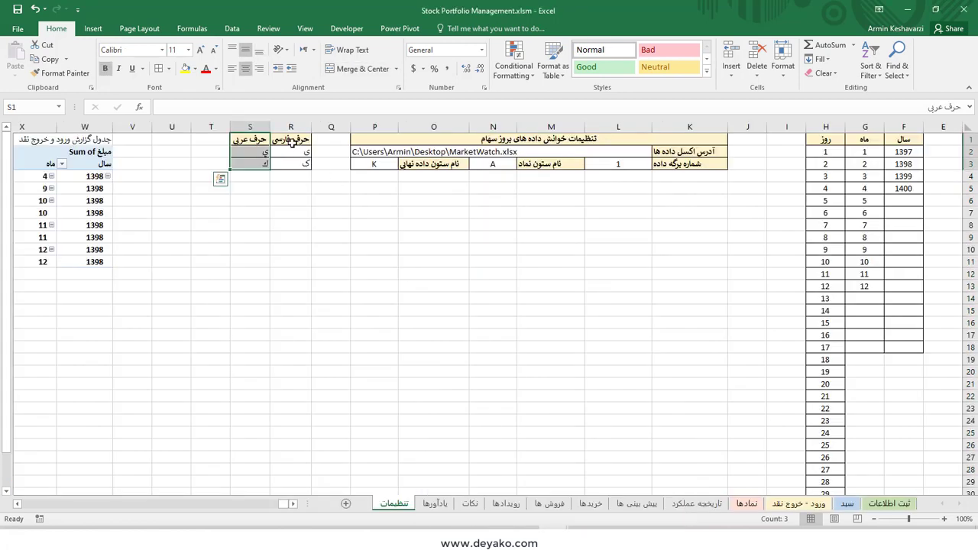
left_click_drag(293, 142, 247, 159)
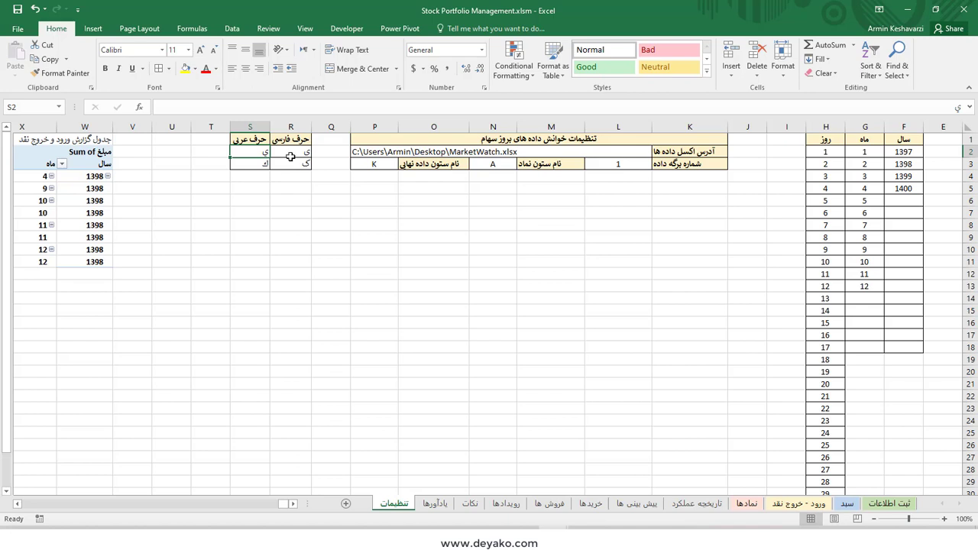
left_click(290, 153)
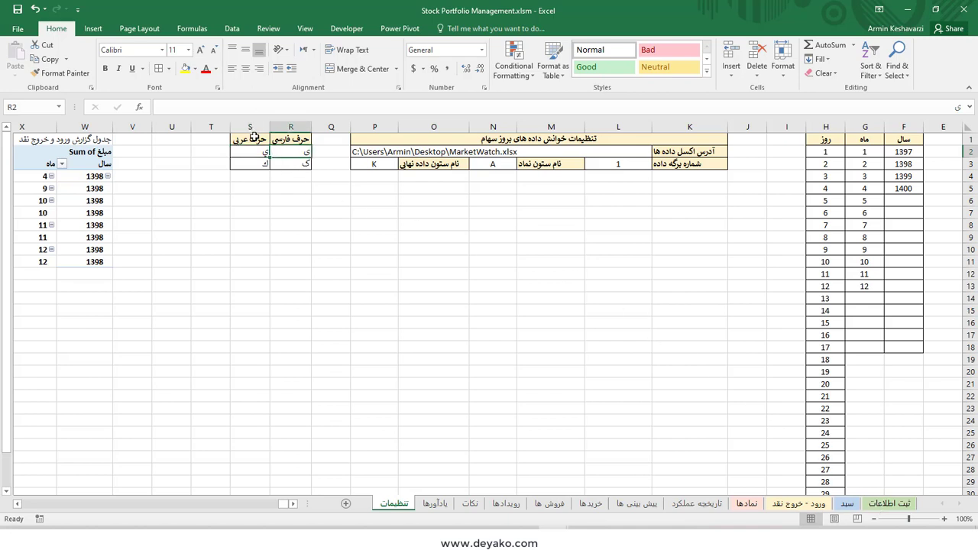
mouse_move(250, 127)
left_mouse_down()
mouse_move(290, 127)
mouse_move(256, 164)
left_mouse_up()
left_click(302, 150)
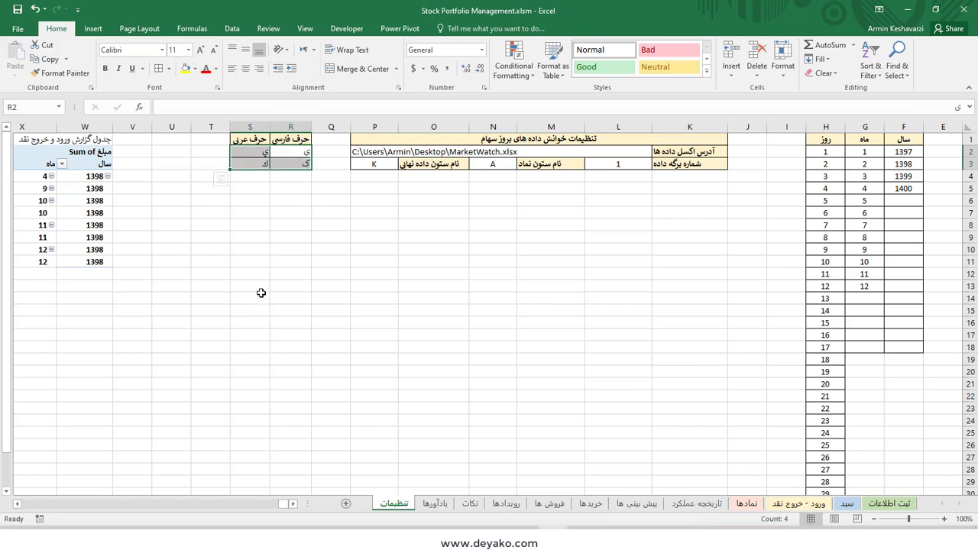
left_click(273, 212)
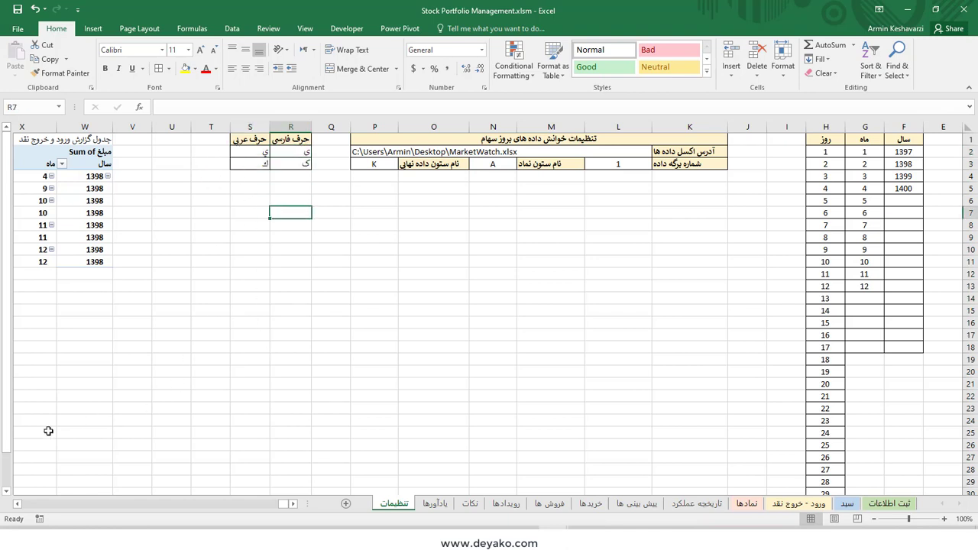
Bring the سبد portfolio sheet into view.
left_click(17, 504)
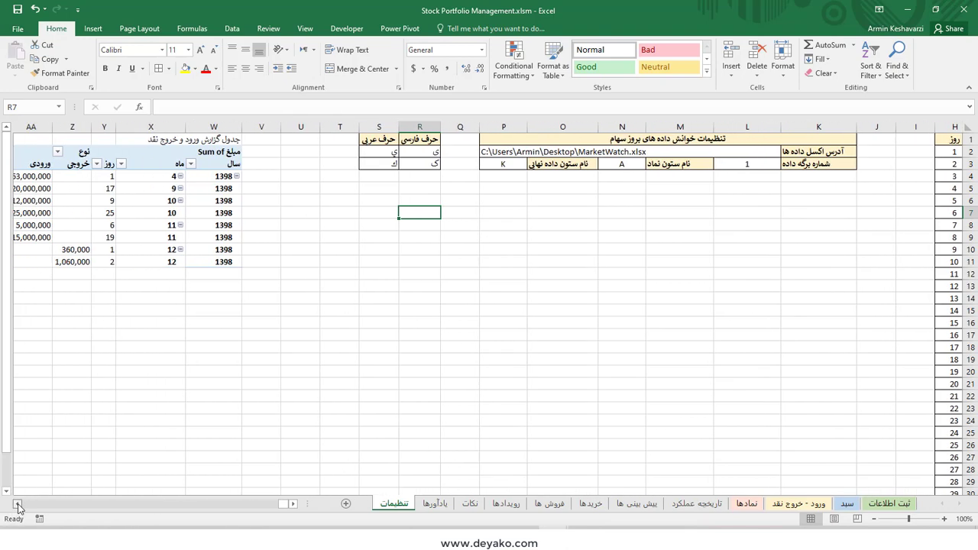
left_click(17, 504)
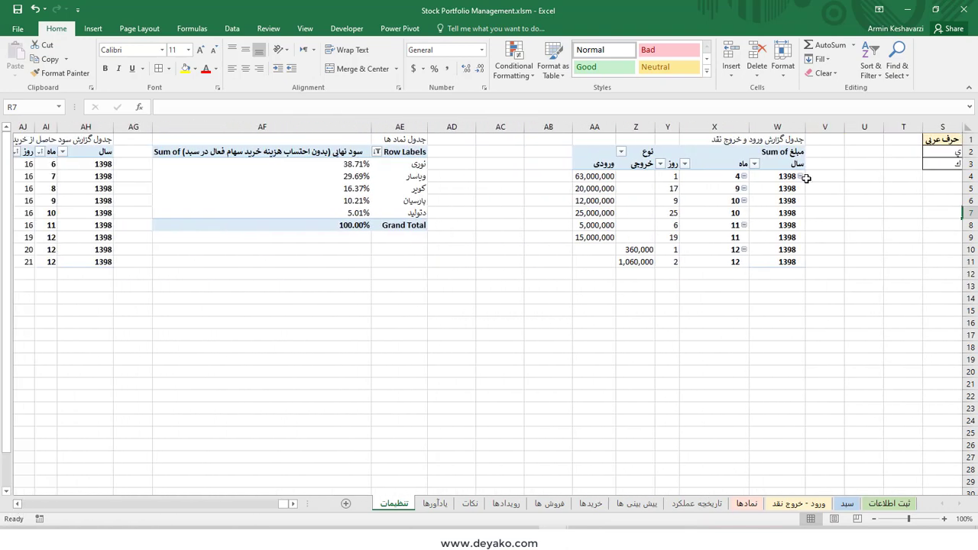
left_click(17, 505)
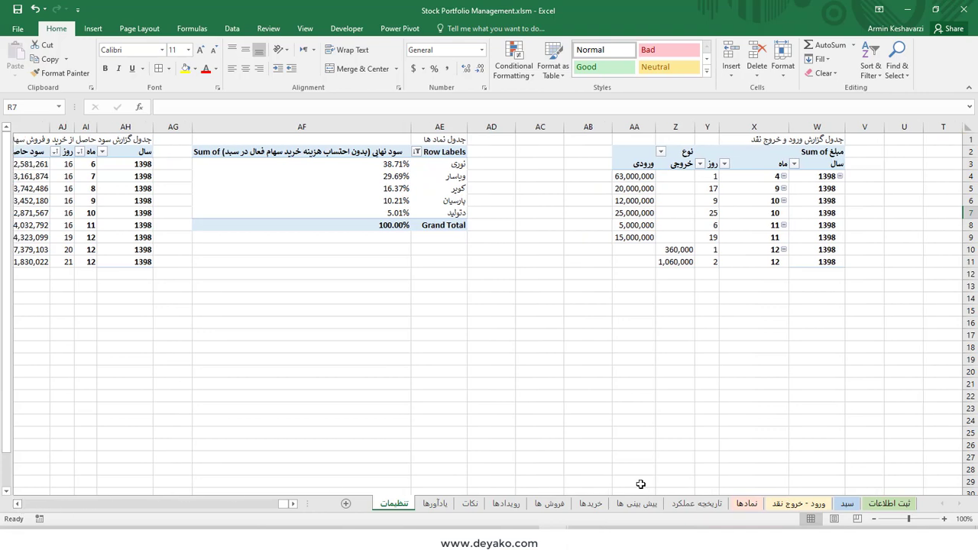
left_click(847, 504)
Collapse the middle pivot chart's date field so the sale-profit curve covers months 6–12 of 1398.
left_click(17, 504)
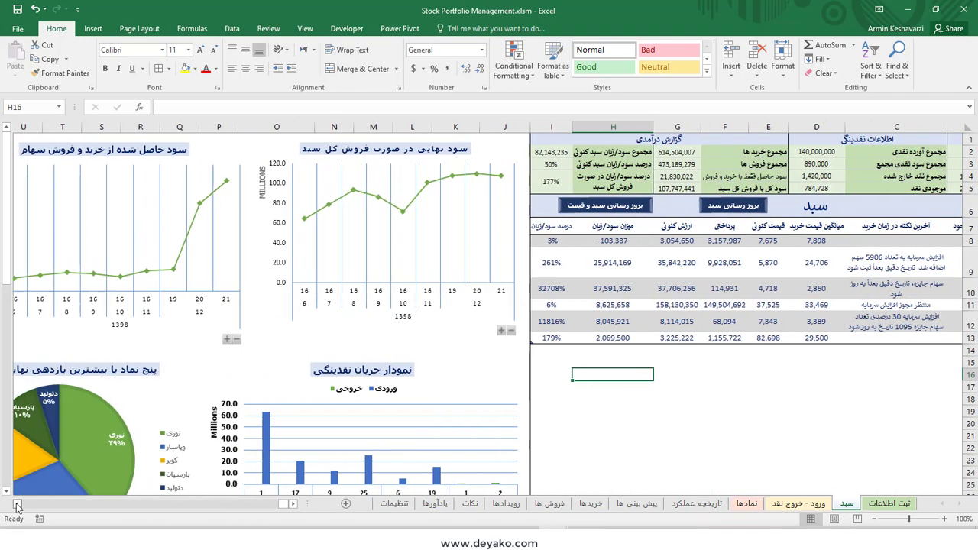
scroll(386, 291, "down", 2)
scroll(386, 292, "up", 3)
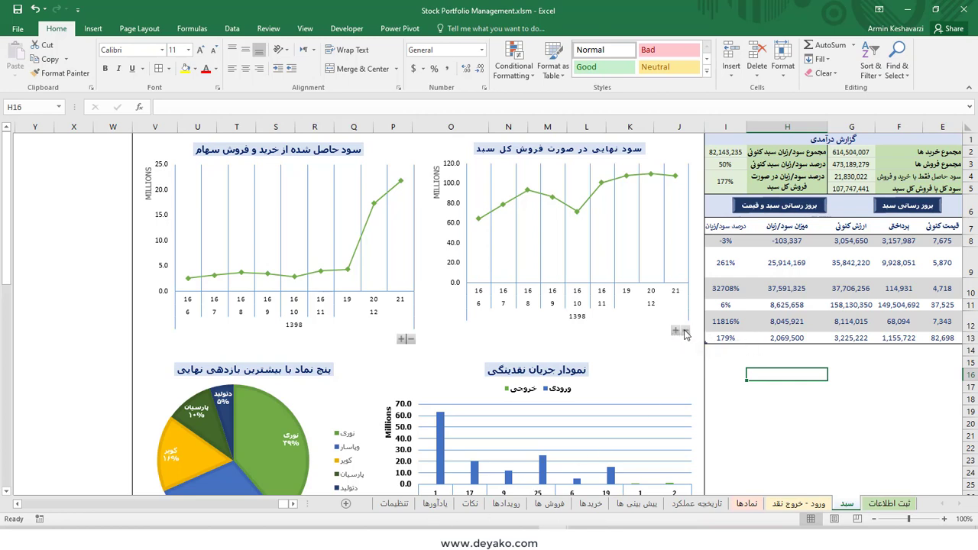
left_click(685, 331)
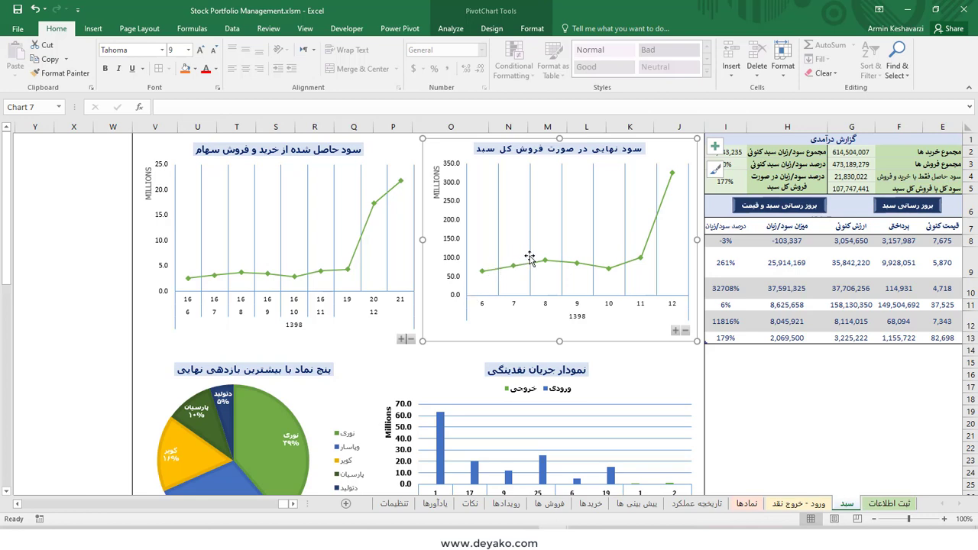
Collapse and re-expand the portfolio-sale chart to daily detail, then collapse the trading-profit chart to months.
left_click(685, 331)
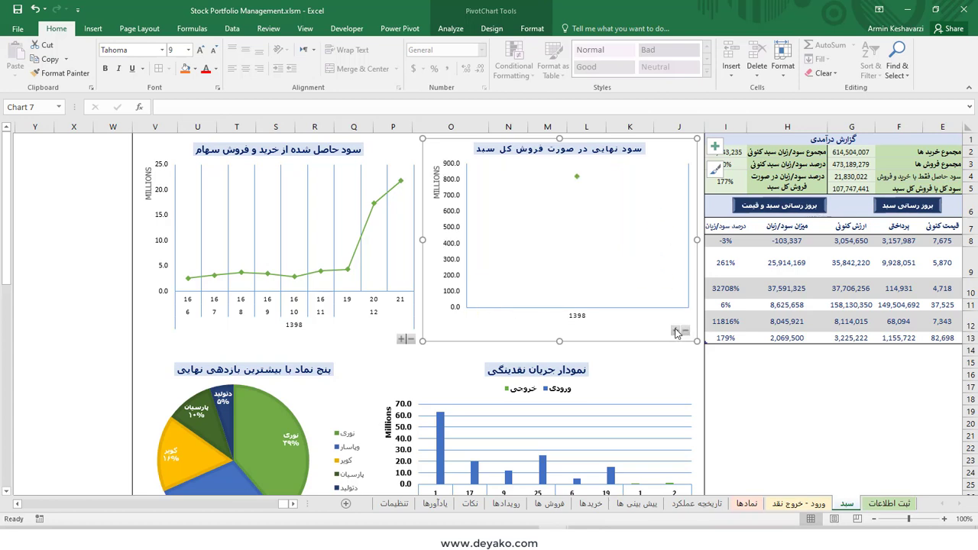
left_click(676, 331)
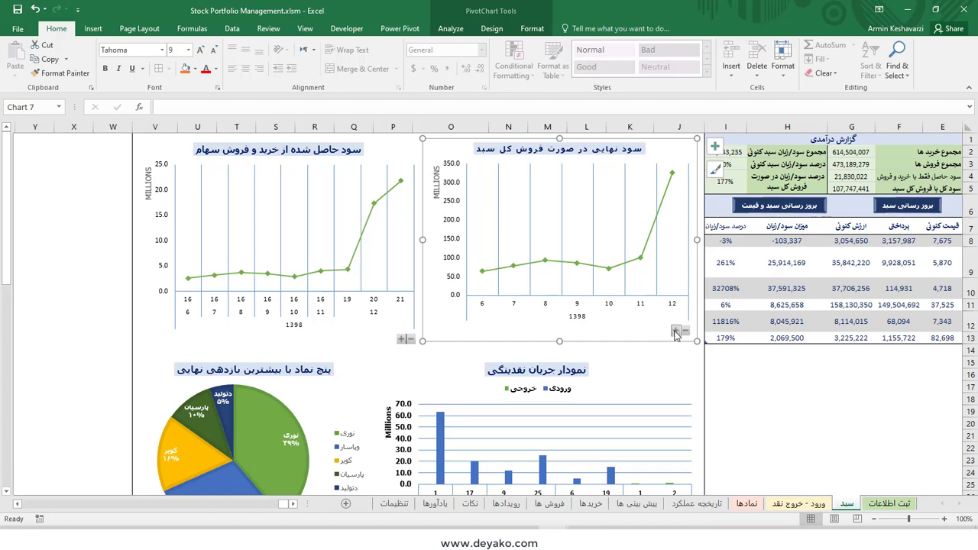
left_click(676, 331)
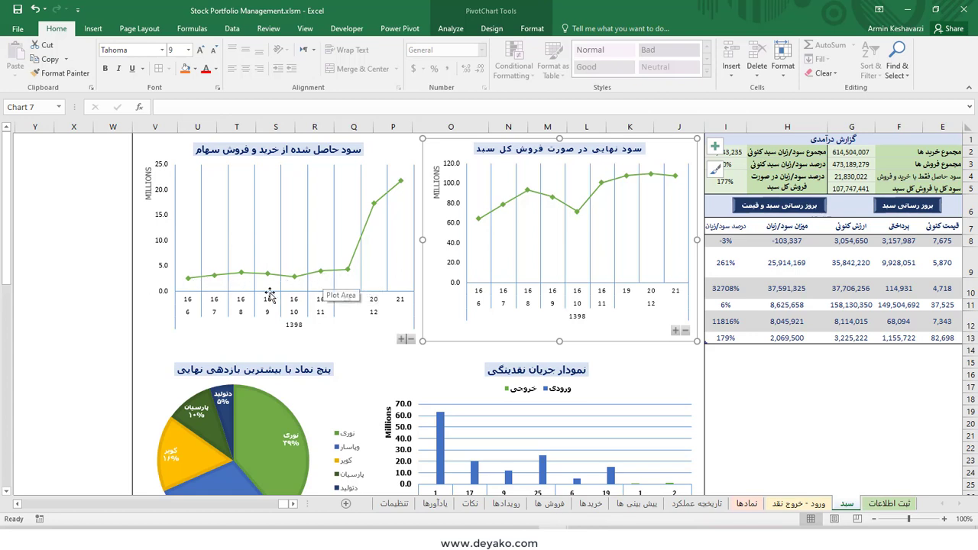
left_click(410, 339)
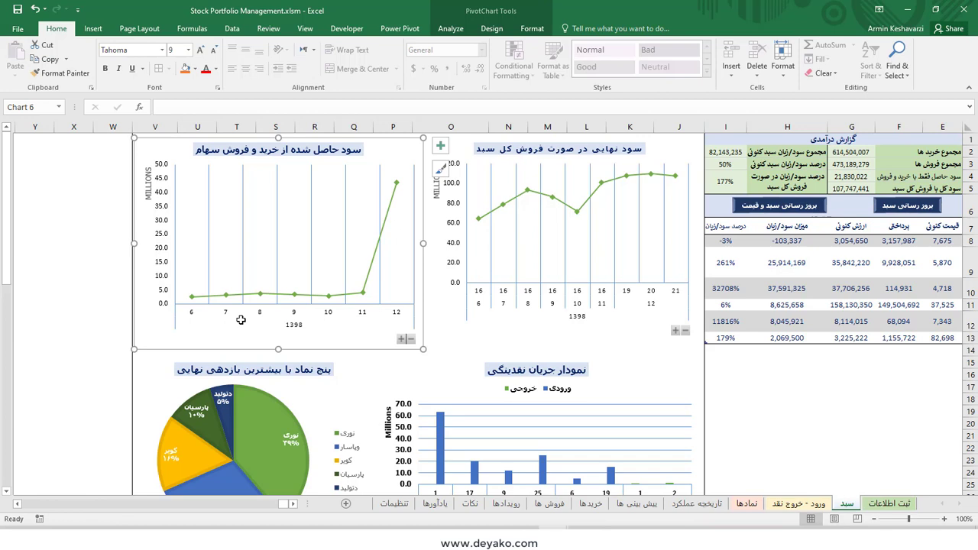
Expand the trading-profit chart to show individual days under each month, then scroll down to the lower charts.
left_click(402, 340)
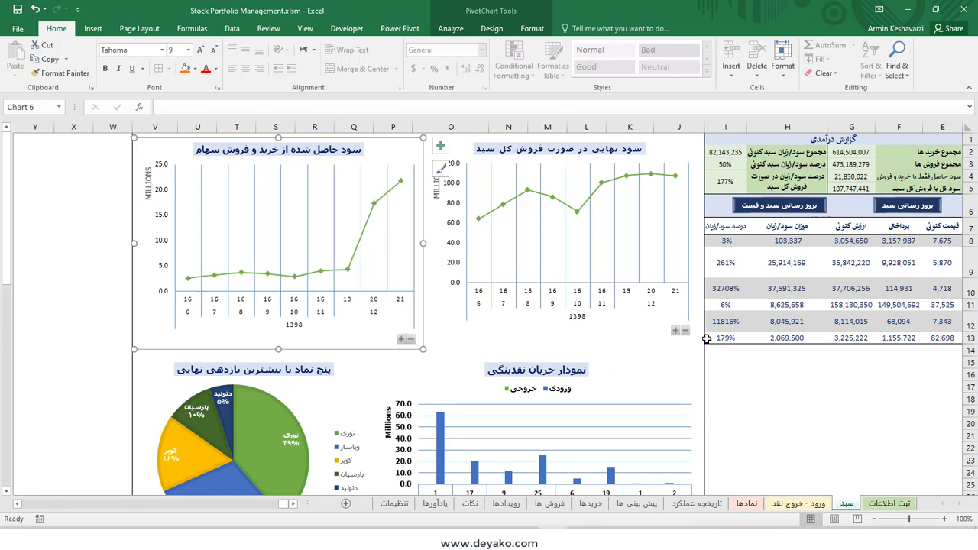
scroll(706, 354, "down", 2)
scroll(705, 354, "down", 1)
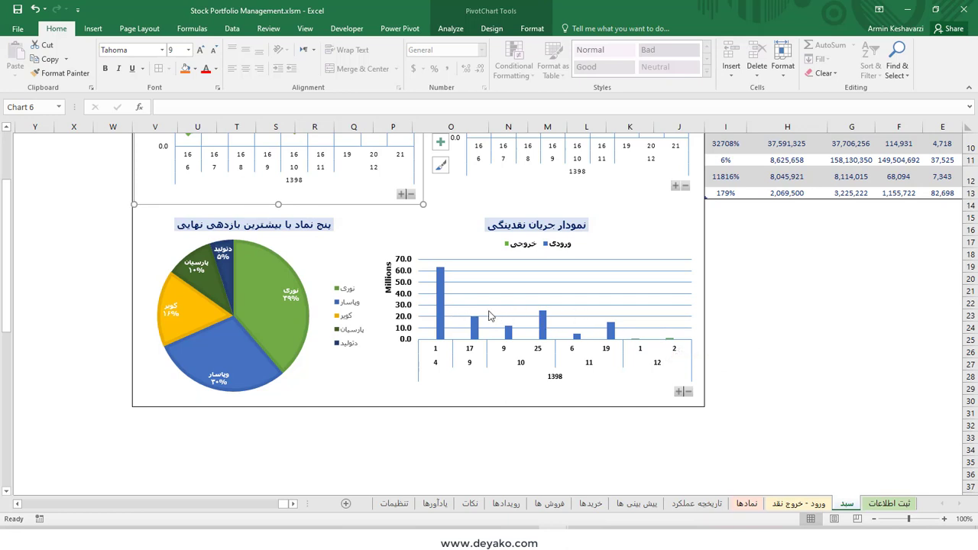
Collapse the cash-flow chart to monthly totals, then drill it back down to individual days.
left_click(680, 395)
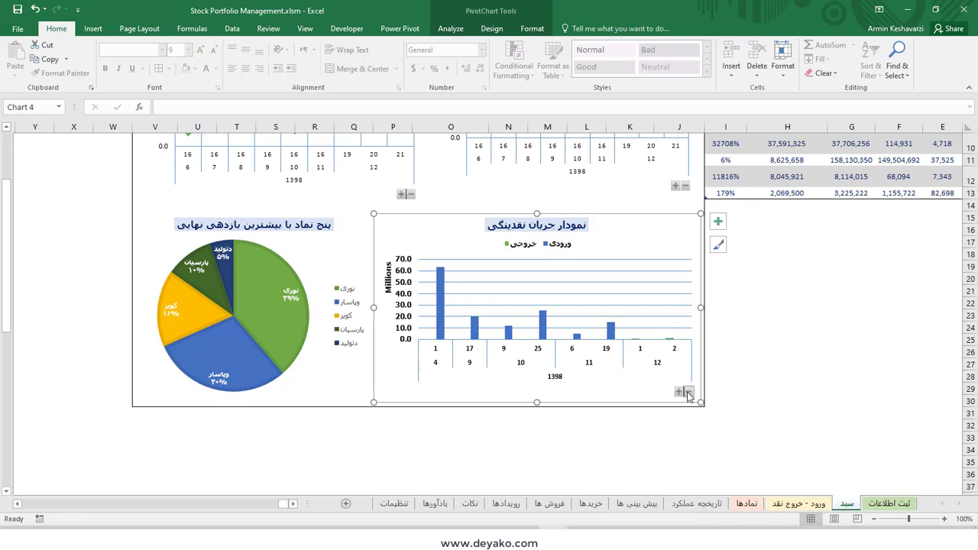
left_click(687, 392)
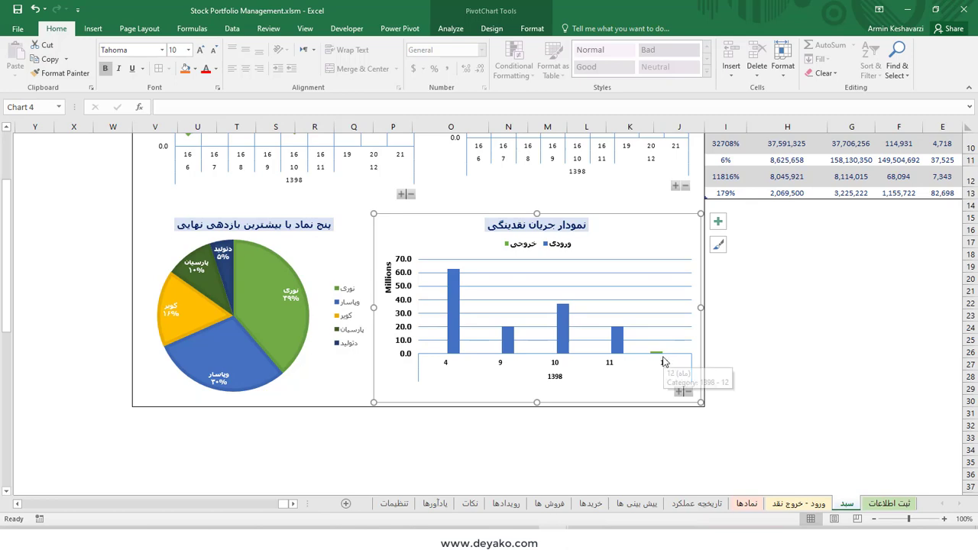
scroll(593, 358, "up", 1)
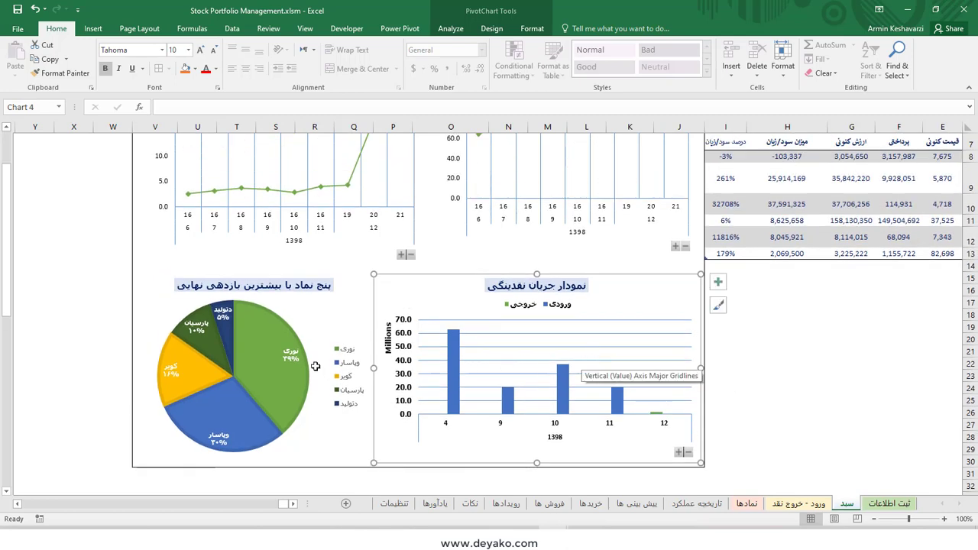
scroll(213, 265, "up", 2)
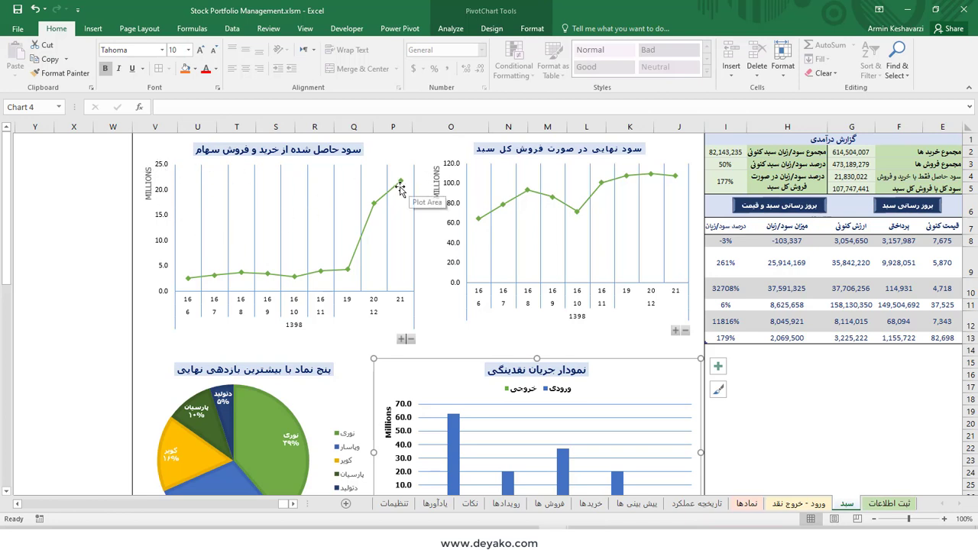
scroll(571, 348, "down", 2)
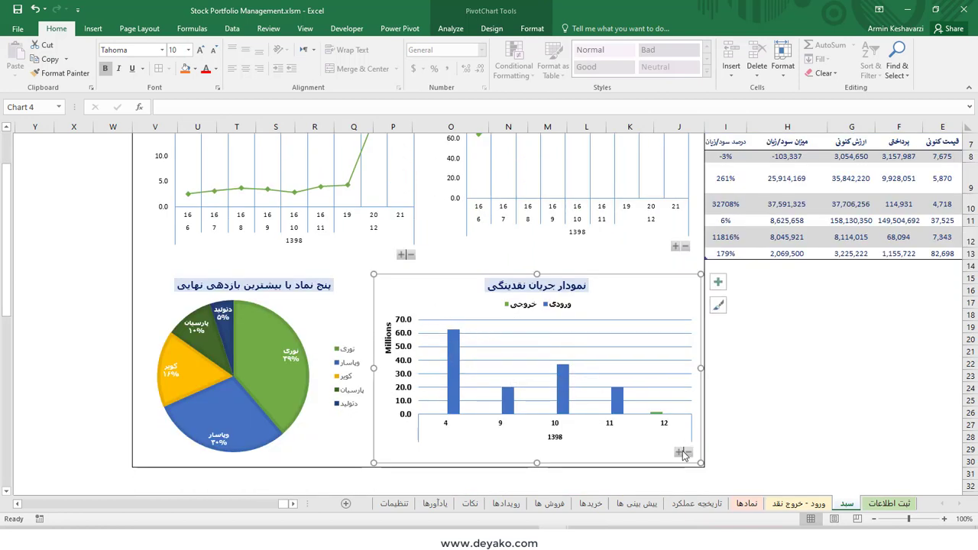
left_click(679, 453)
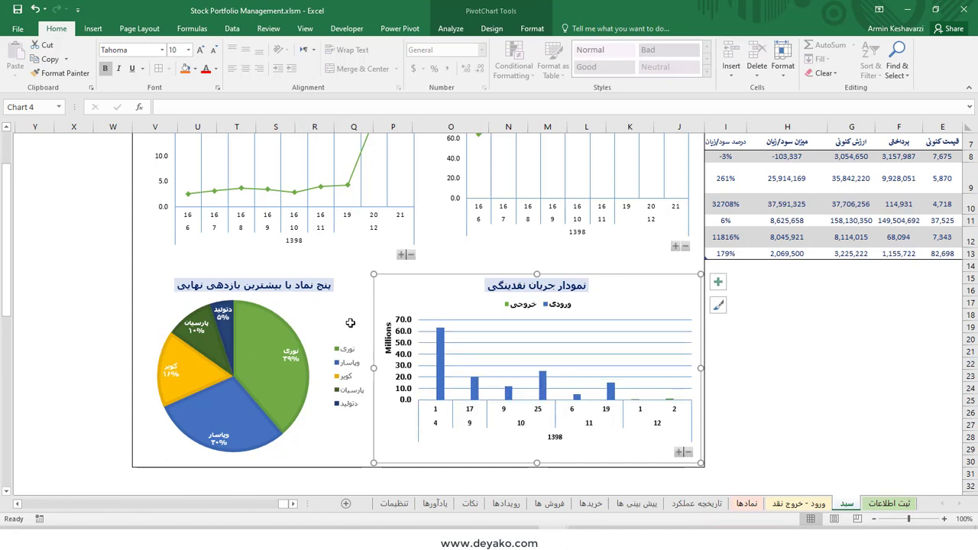
Select the top-five symbols pie chart and scroll the sheet to show columns A–D.
left_click(351, 319)
left_click(275, 303)
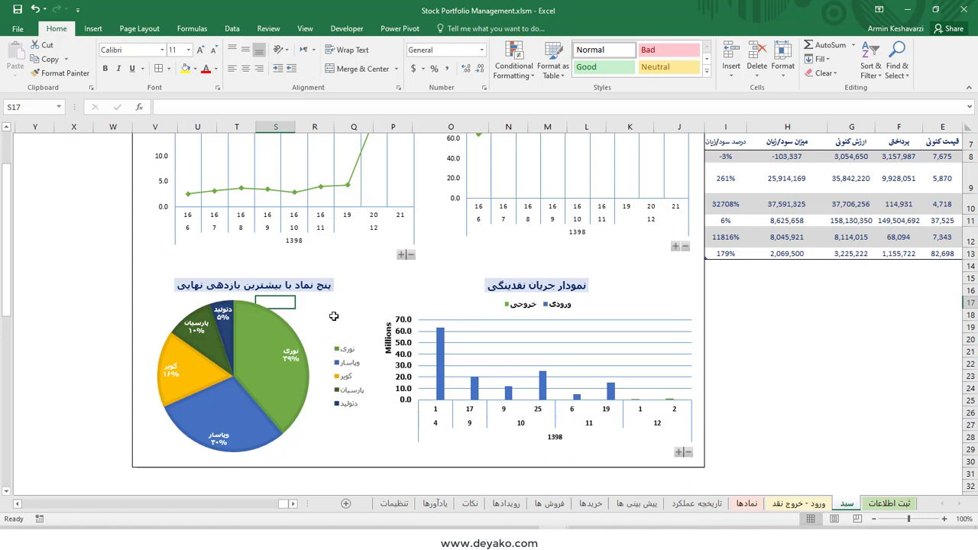
left_click(290, 305)
left_click(325, 286)
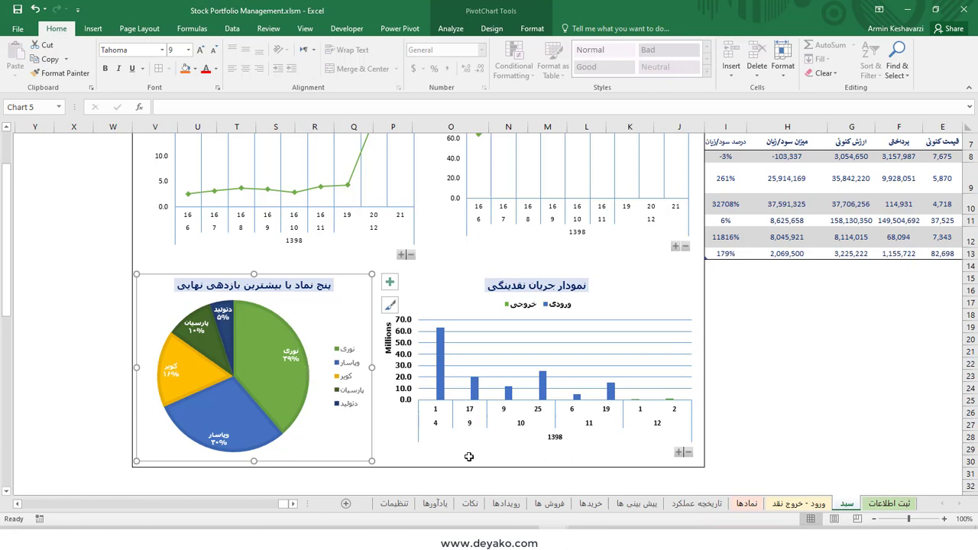
left_click(294, 504)
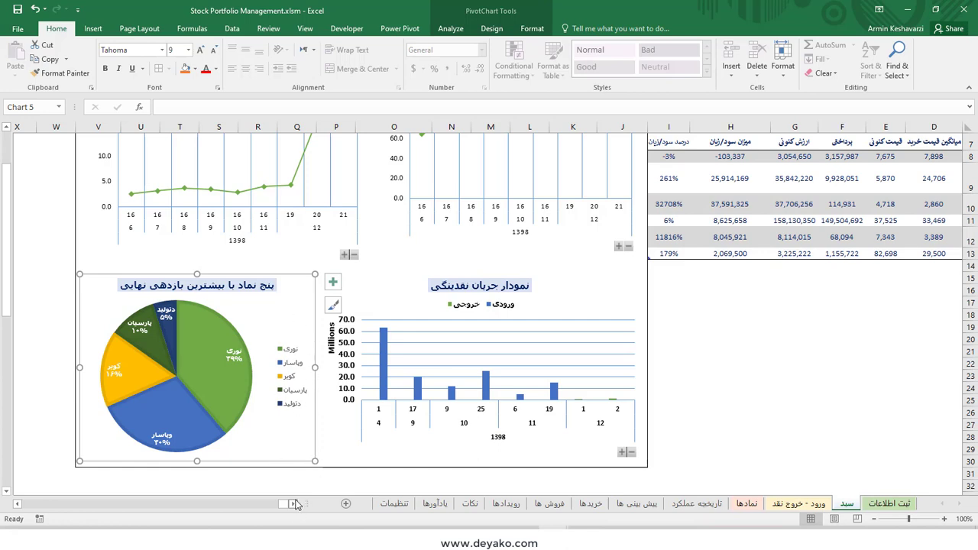
left_click(294, 505)
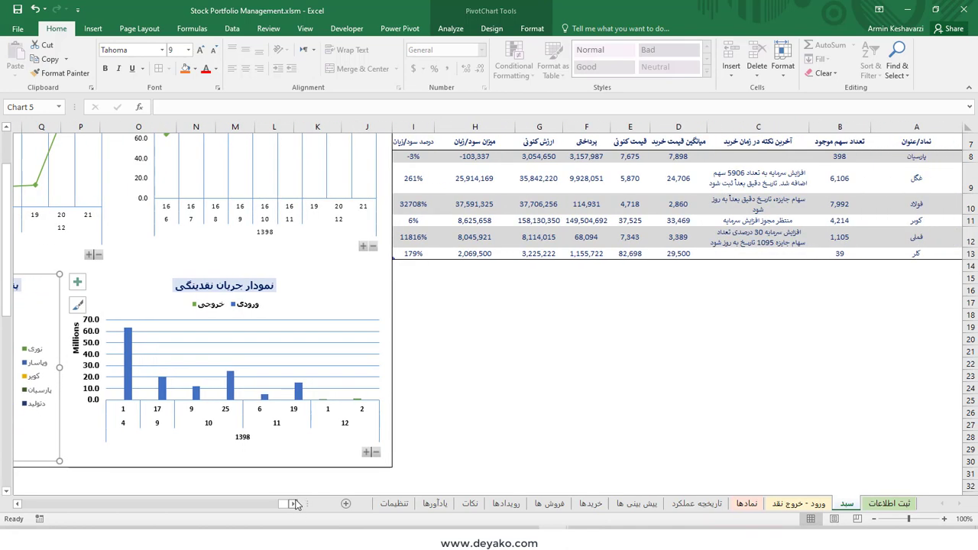
Review the COUNTA and SUM formulas in portfolio summary cells B2:B5.
scroll(972, 370, "up", 2)
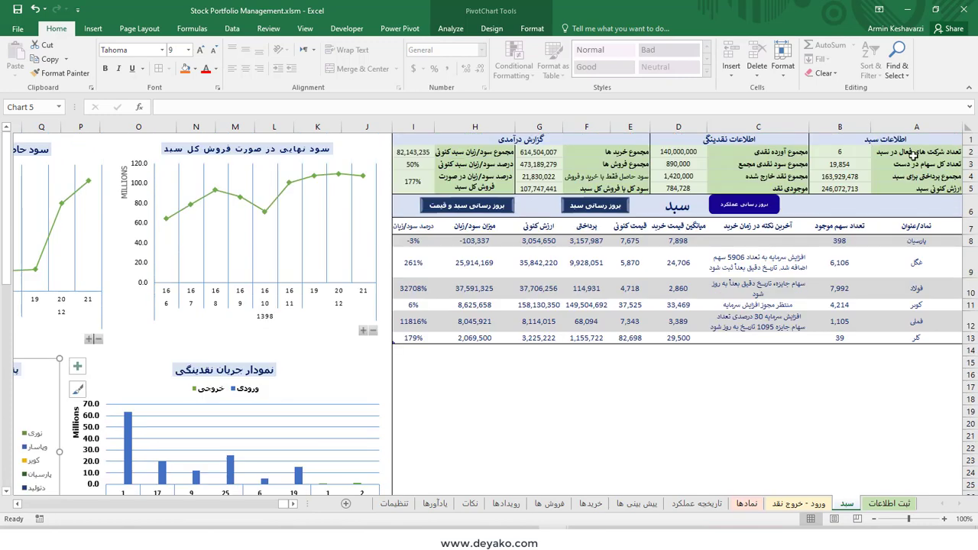
left_click_drag(850, 153, 870, 186)
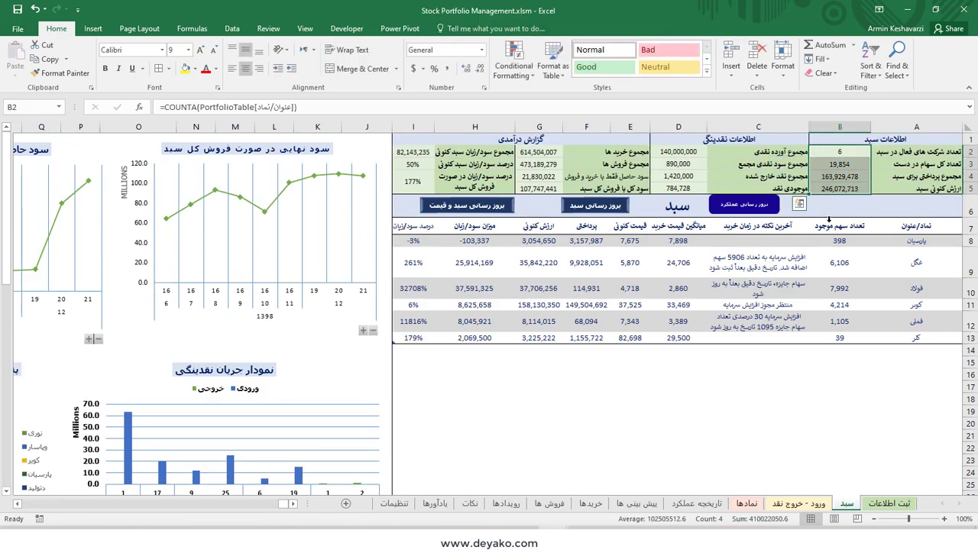
left_click(854, 153)
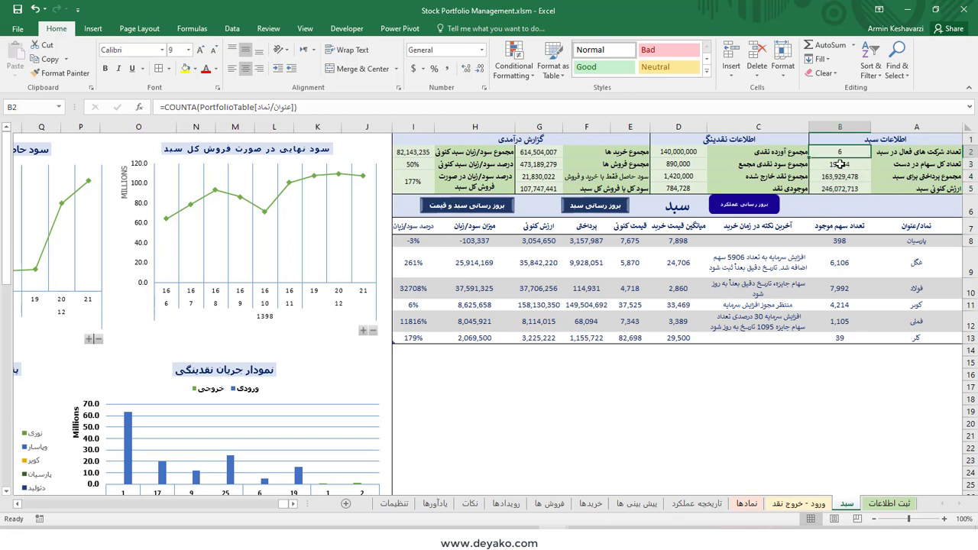
left_click(841, 164)
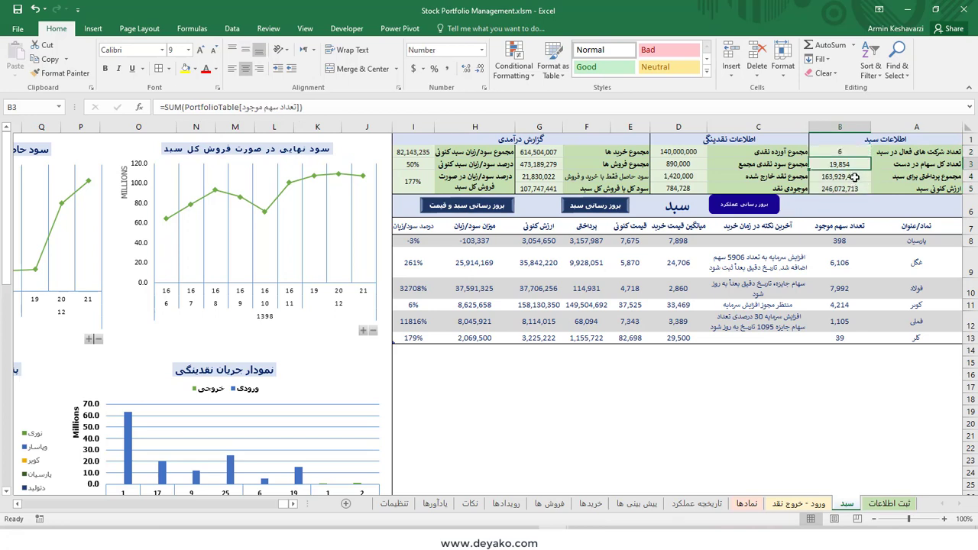
left_click(855, 177)
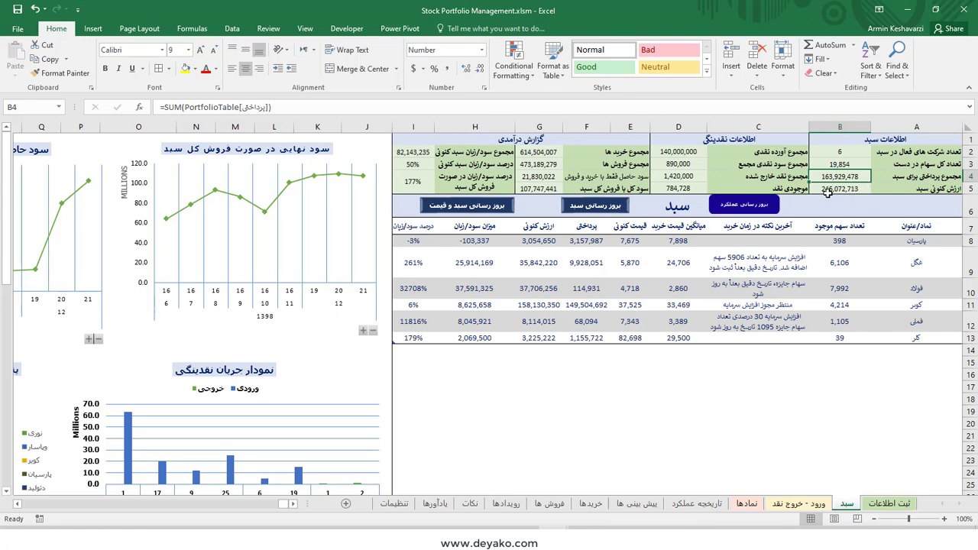
left_click(834, 191)
left_click(334, 107)
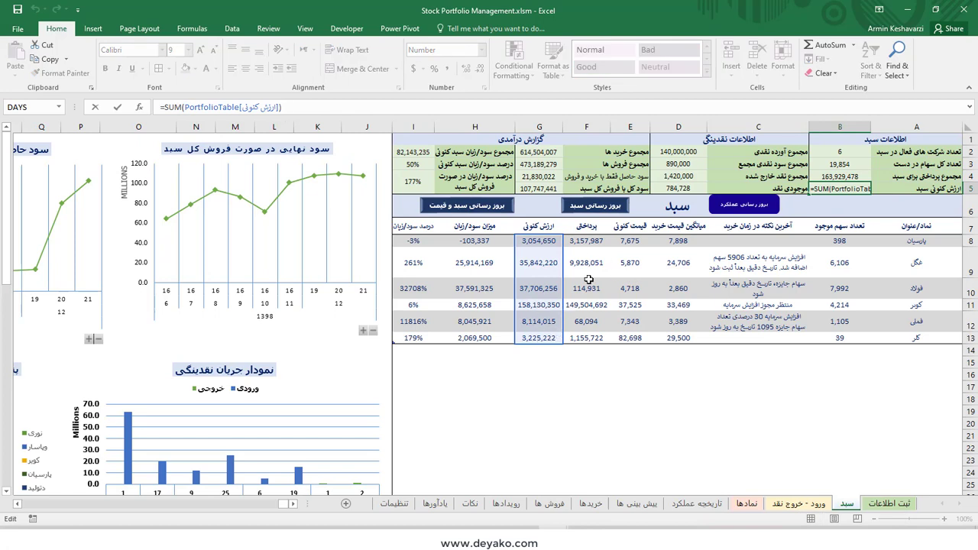
key("Escape")
Inspect the cash summary D2:D5 and the D2 deposits SUMIF, then go to ورود - خروج نقد.
left_click_drag(840, 151, 850, 180)
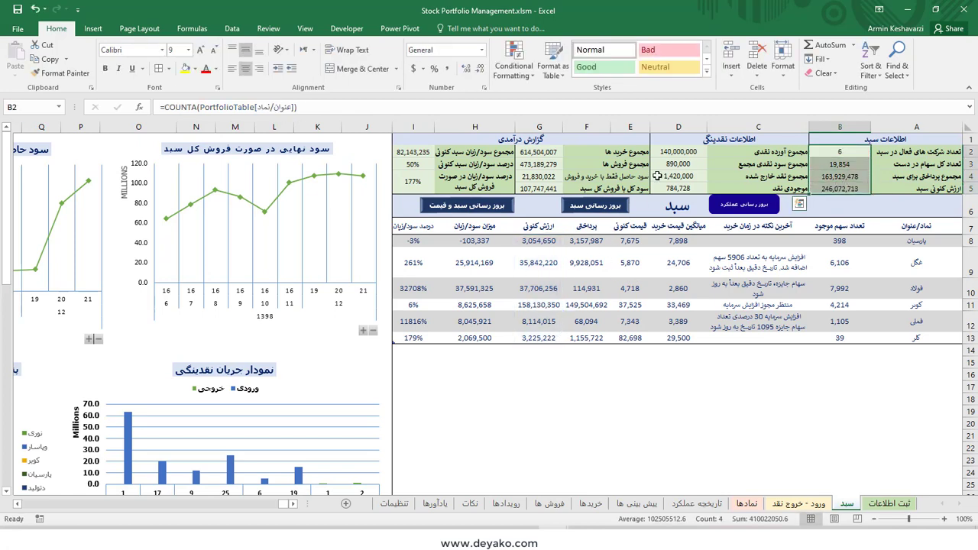
left_click_drag(682, 152, 686, 188)
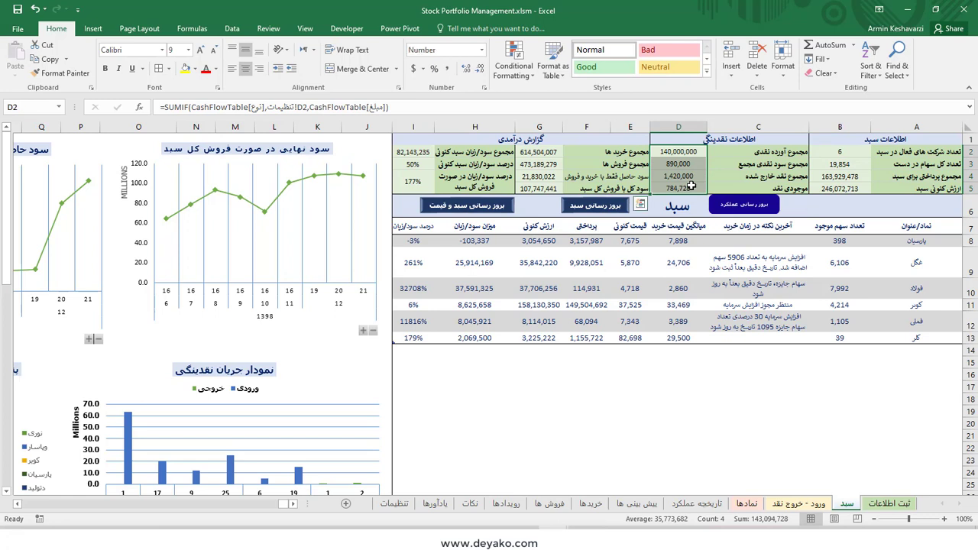
left_click(768, 155)
left_click(677, 150)
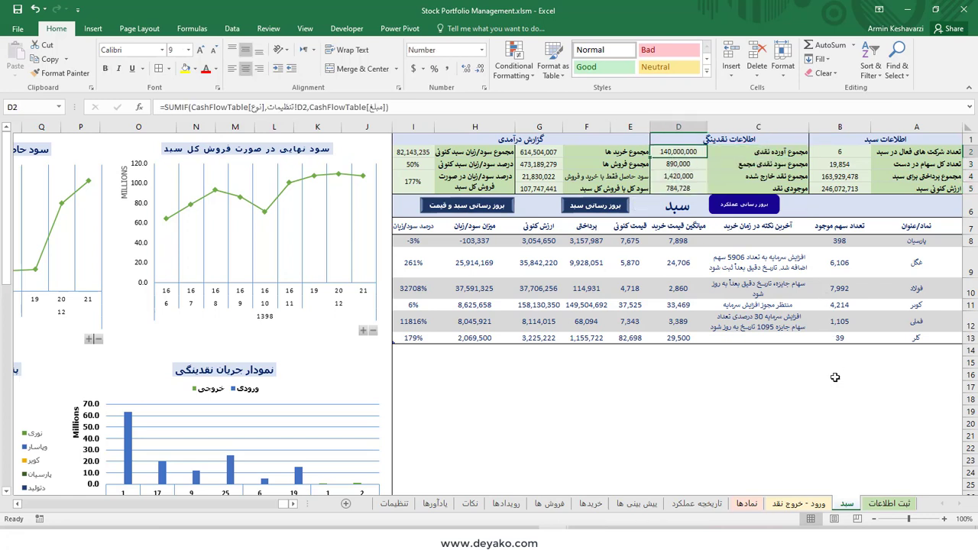
left_click(798, 505)
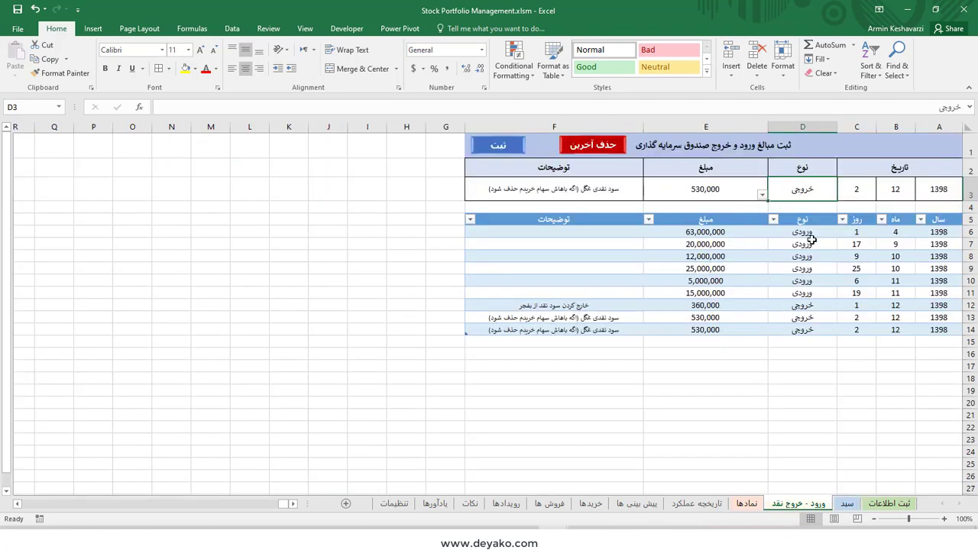
Step through the cash-flow records down to the last entry in row 14.
left_click(950, 229)
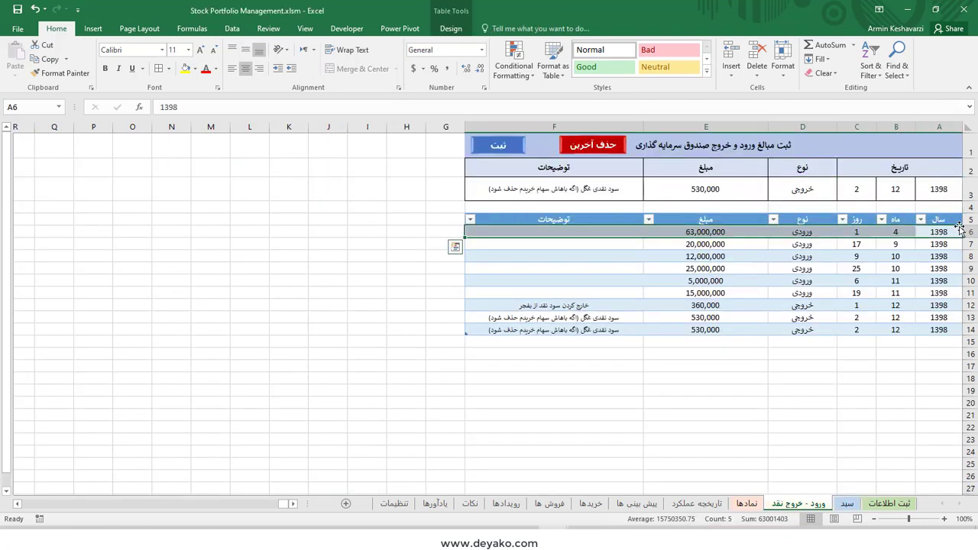
left_click(957, 243)
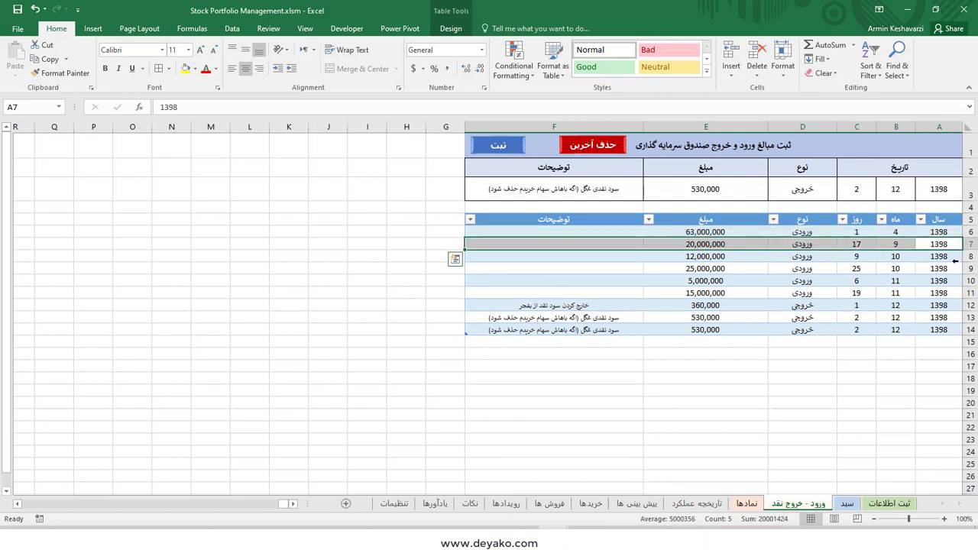
left_click(954, 267)
left_click(954, 280)
left_click(954, 304)
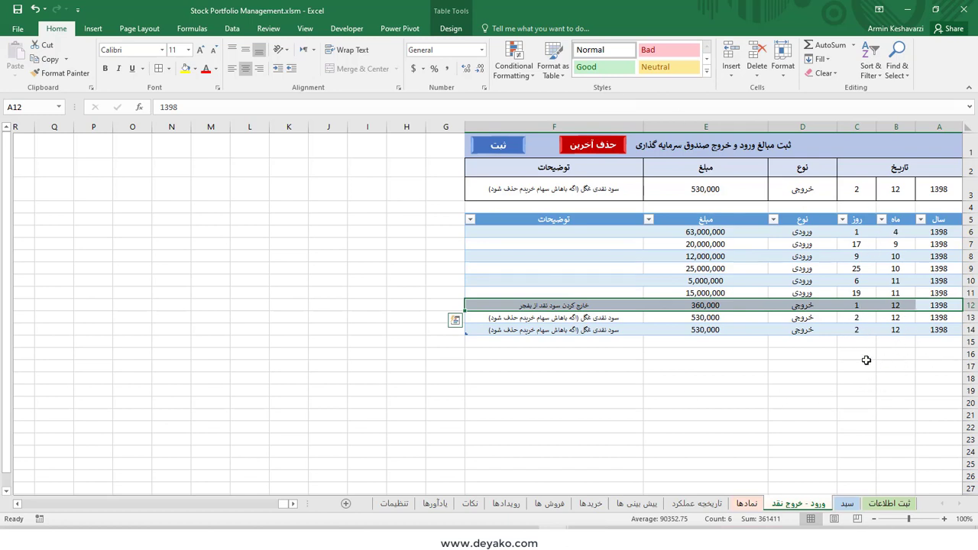
left_click(954, 316)
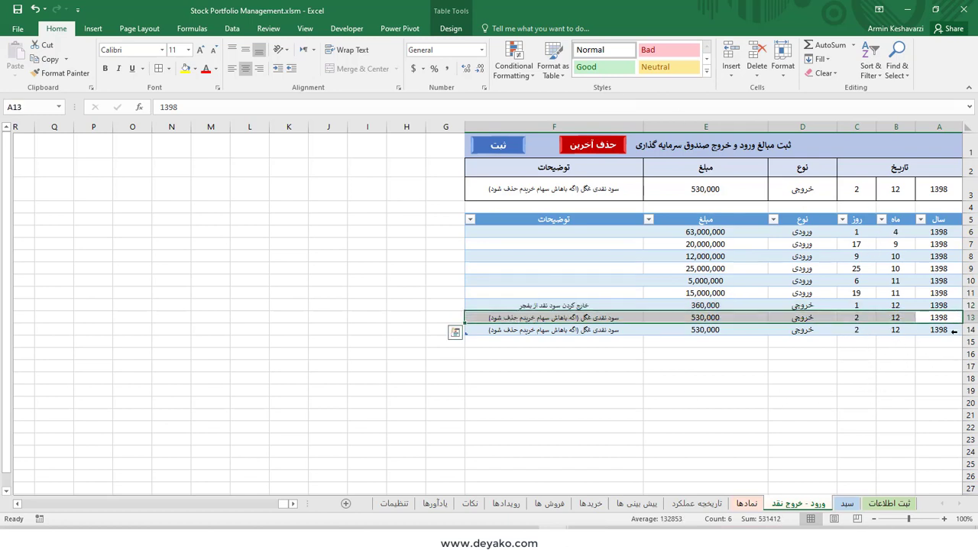
left_click(953, 330)
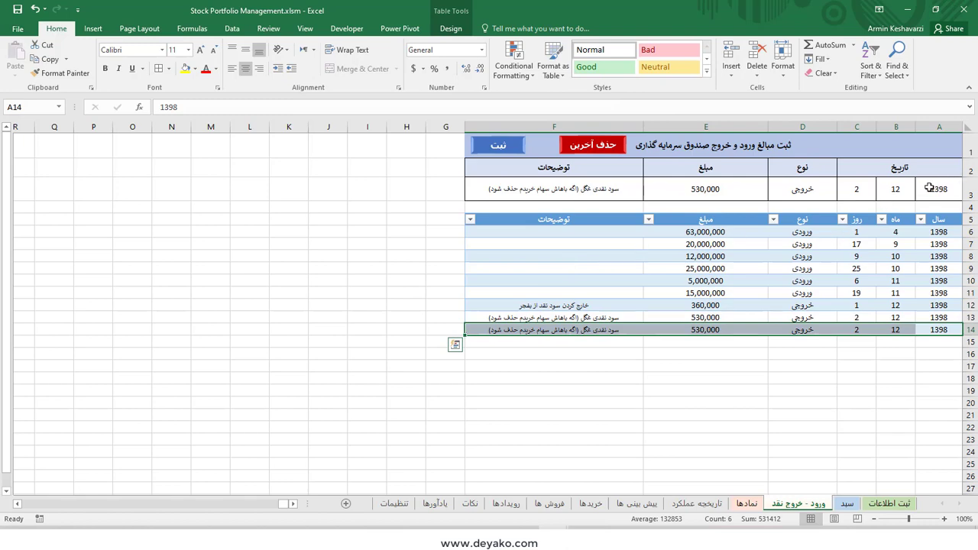
Enter 13 below the table and submit the entry row to the cash-flow table.
left_click_drag(932, 188, 713, 180)
left_click(934, 342)
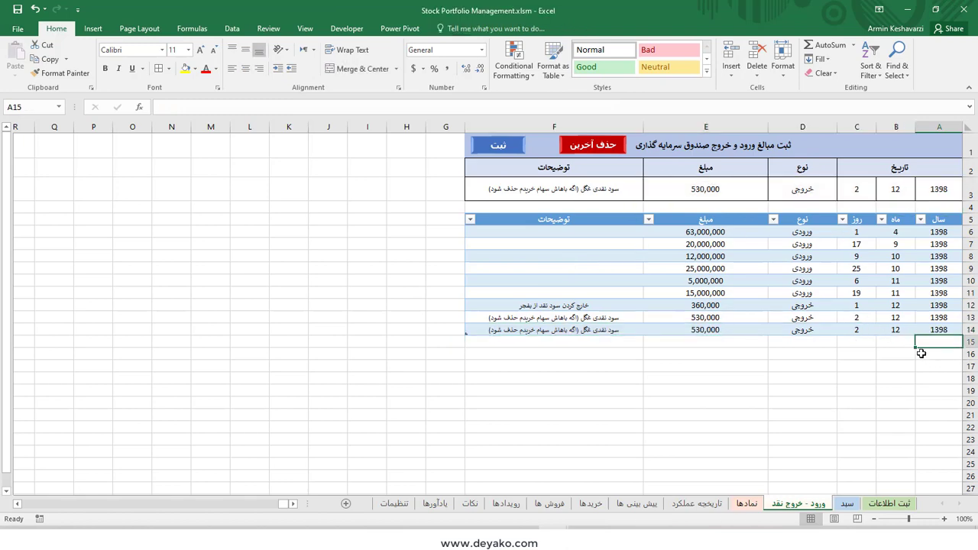
type("1398")
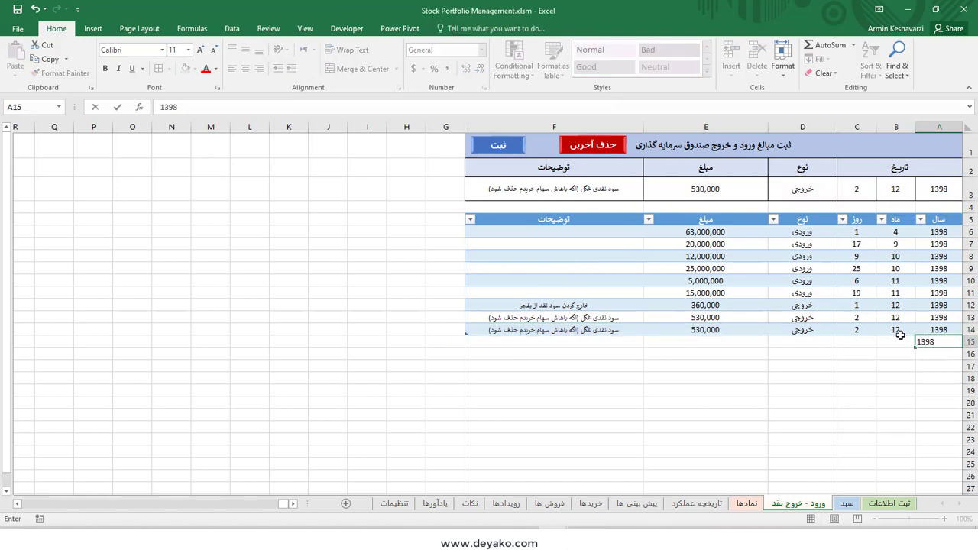
key("Return")
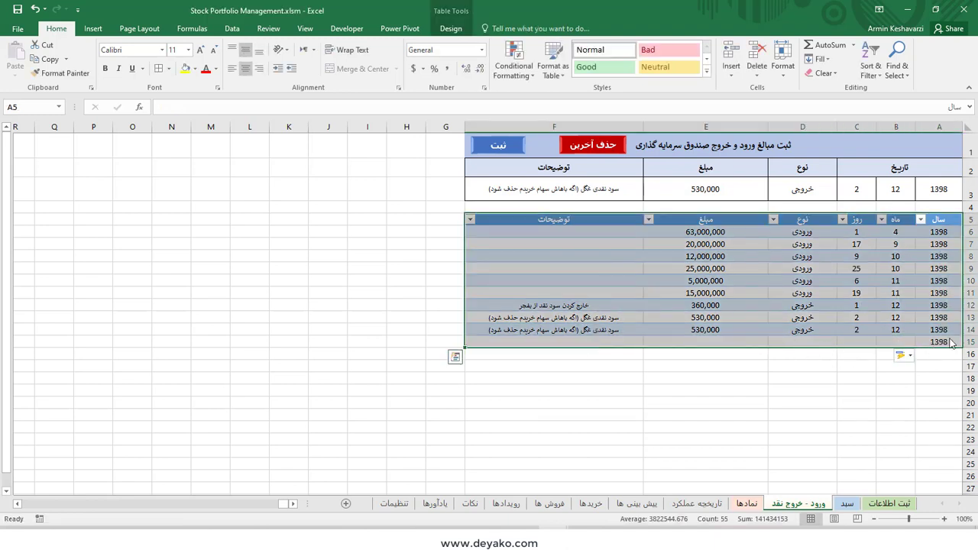
left_click(951, 189)
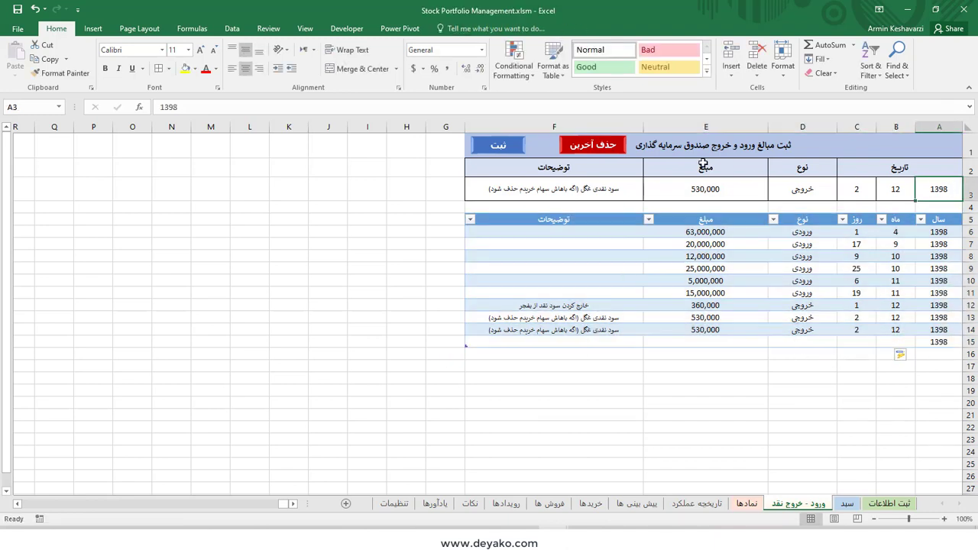
left_click(481, 148)
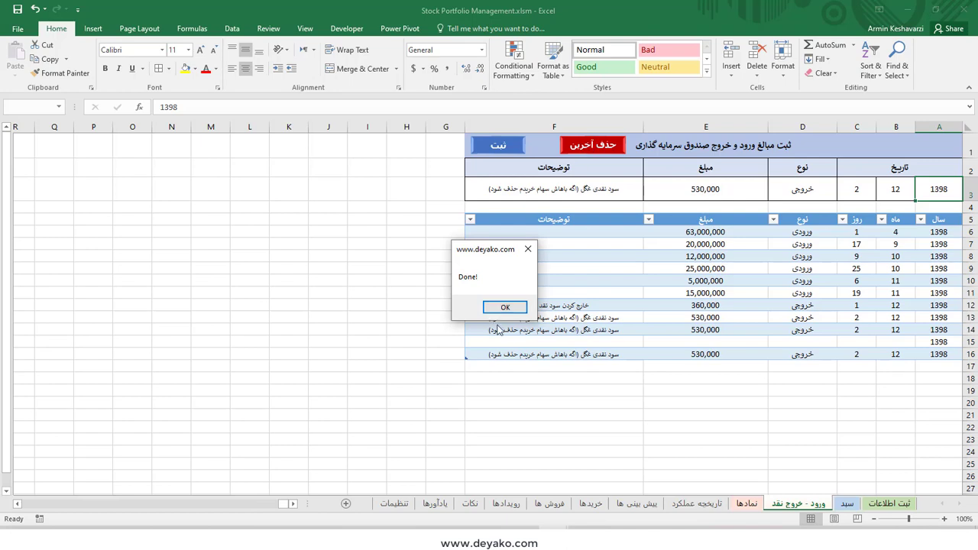
left_click(504, 307)
Delete the leftover partial rows with the حذف آخرین macro and return to the سبد sheet.
left_click(596, 145)
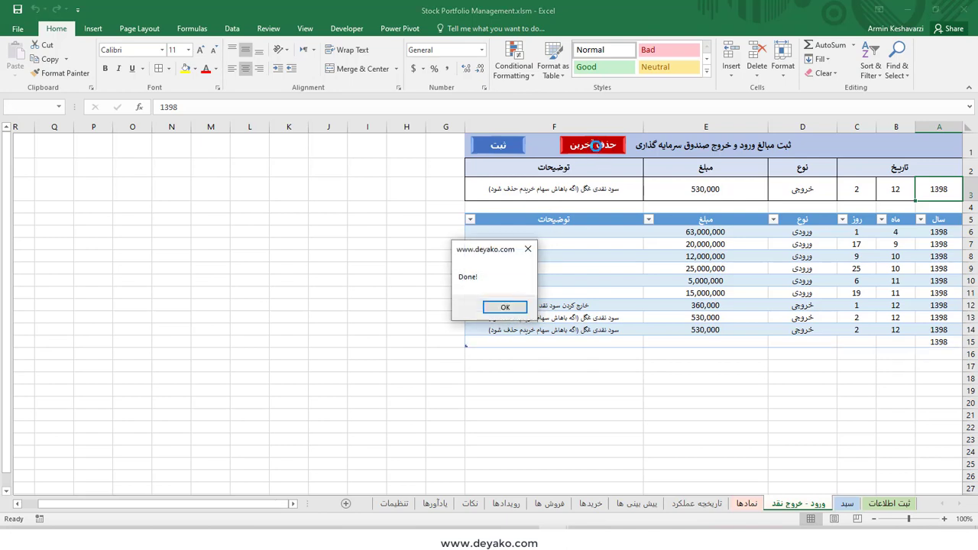
left_click(521, 307)
left_click(599, 147)
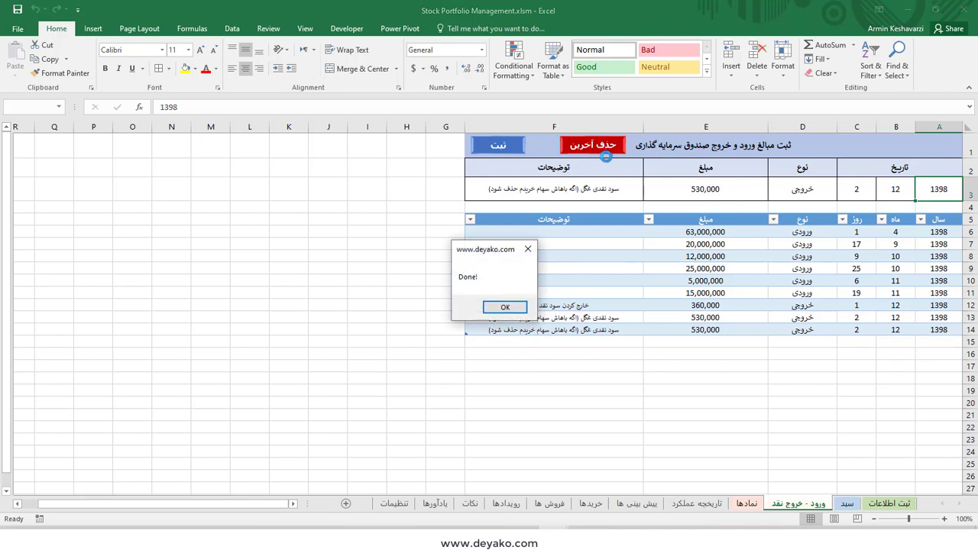
left_click(500, 310)
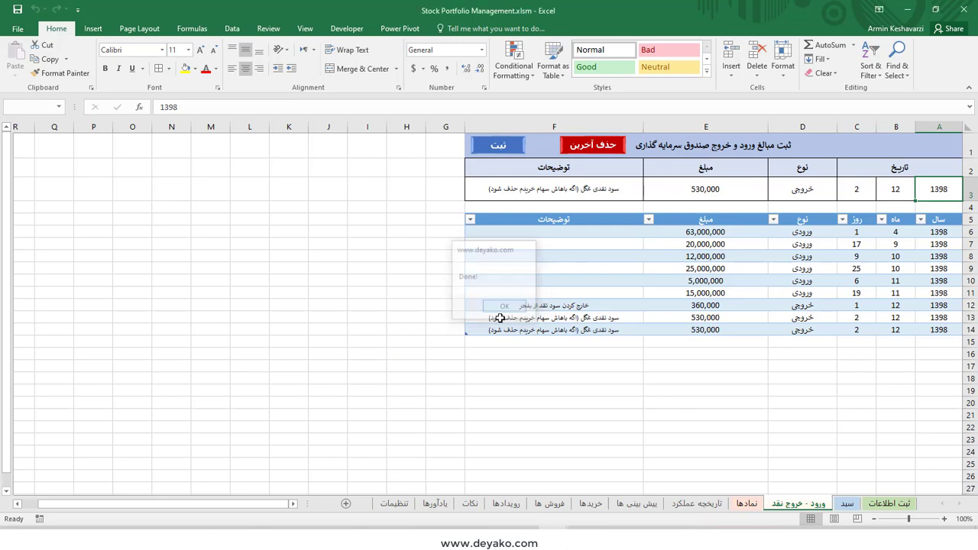
scroll(500, 318, "down", 2)
scroll(586, 364, "down", 5)
scroll(587, 377, "down", 4)
scroll(668, 428, "down", 4)
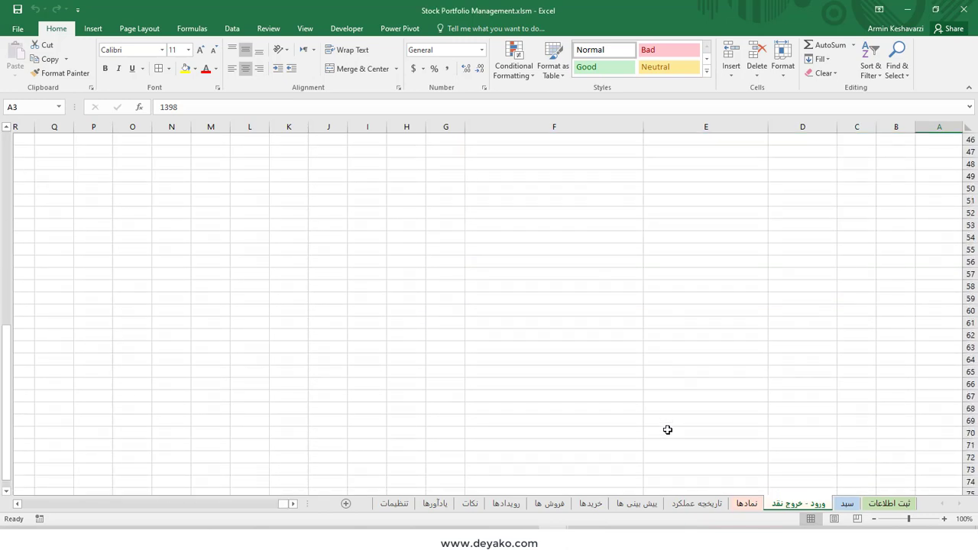
scroll(668, 431, "up", 8)
scroll(662, 406, "up", 7)
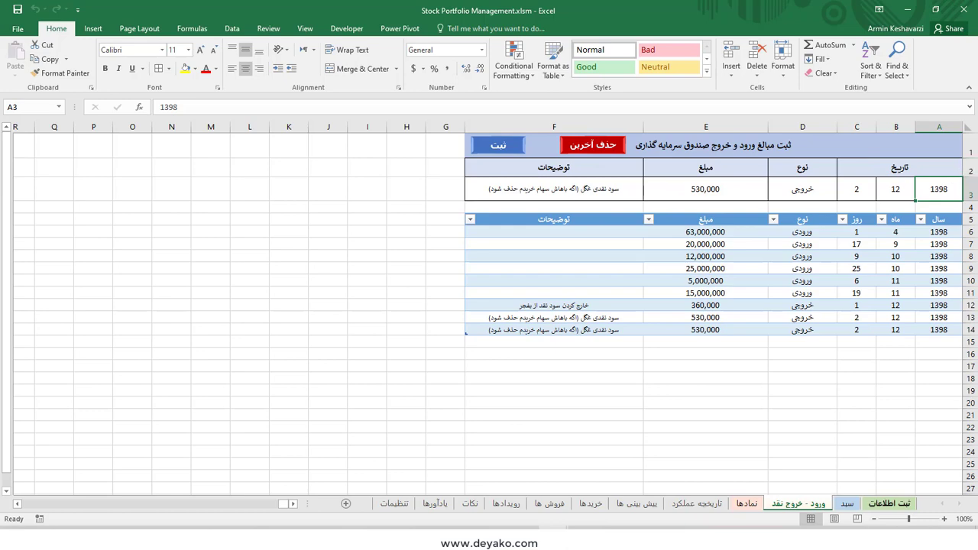
left_click(847, 504)
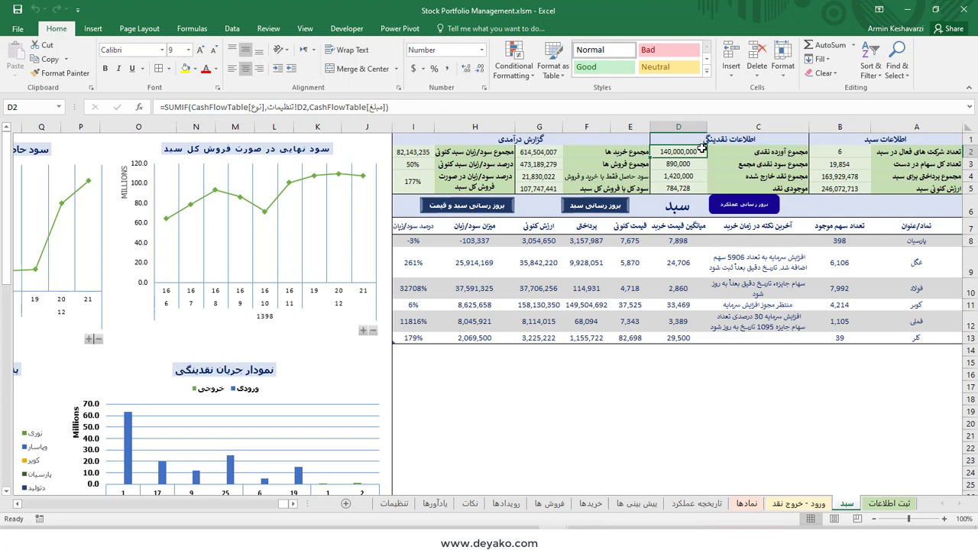
left_click(841, 188)
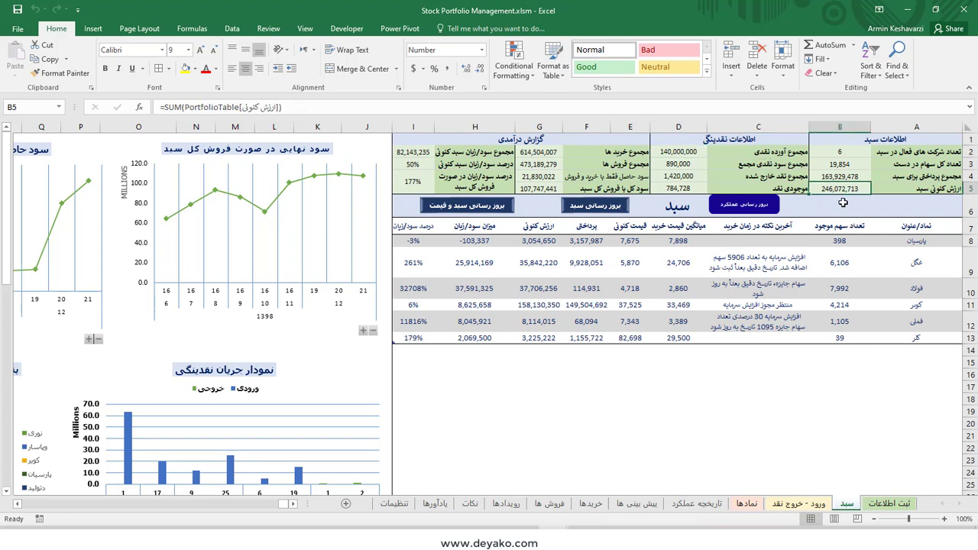
left_click(691, 165)
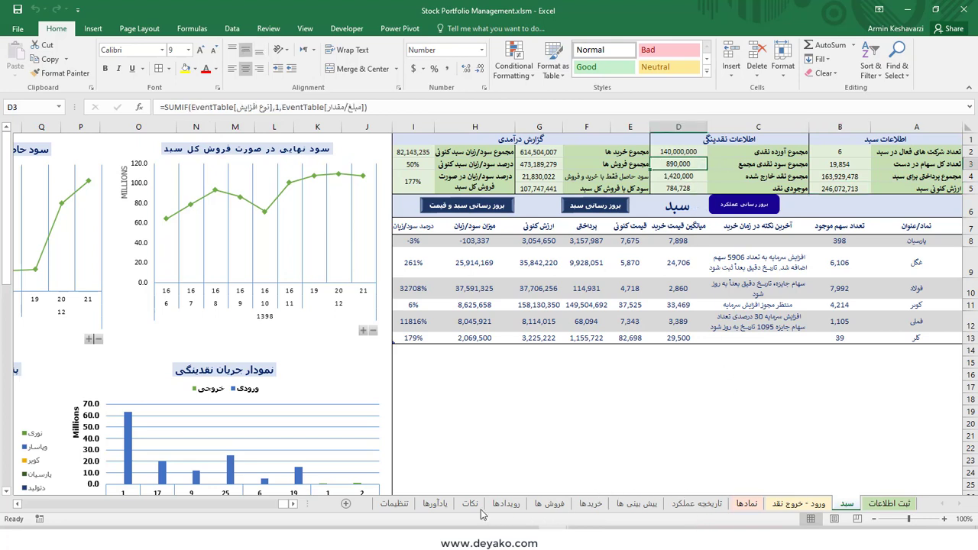
left_click(506, 504)
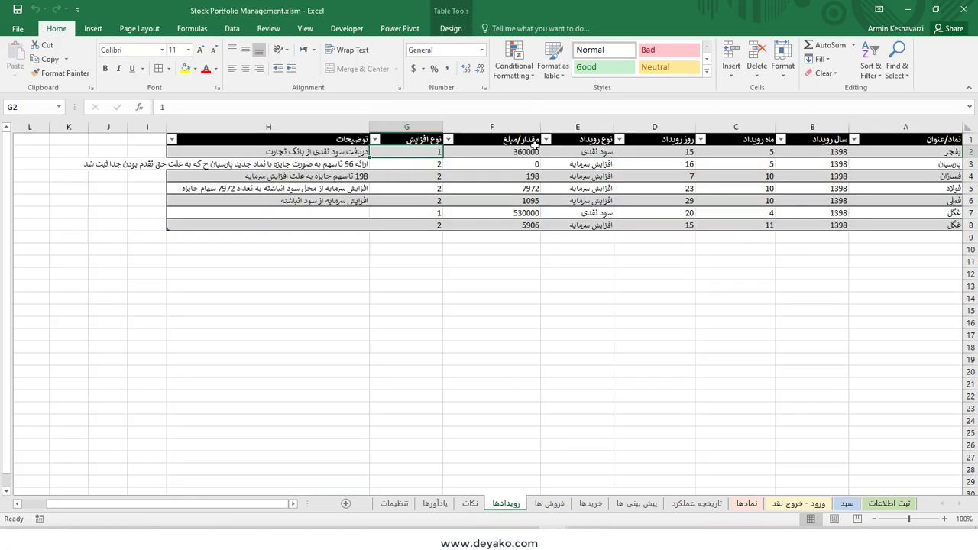
left_click(847, 503)
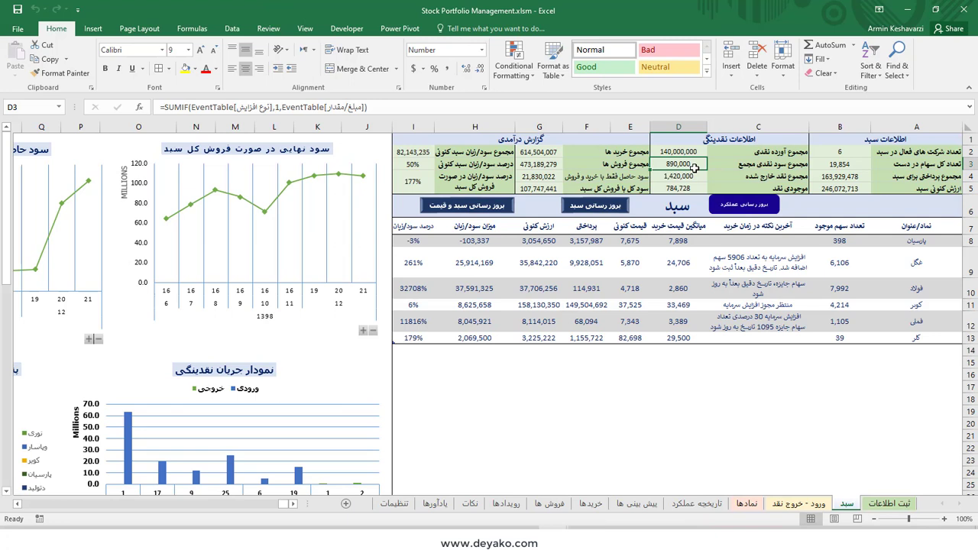
left_click(681, 177)
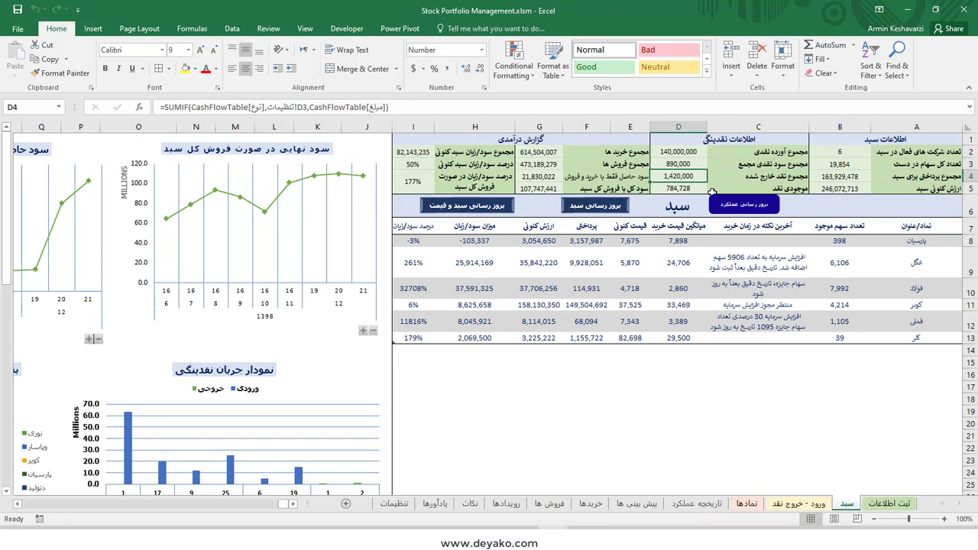
left_click(798, 503)
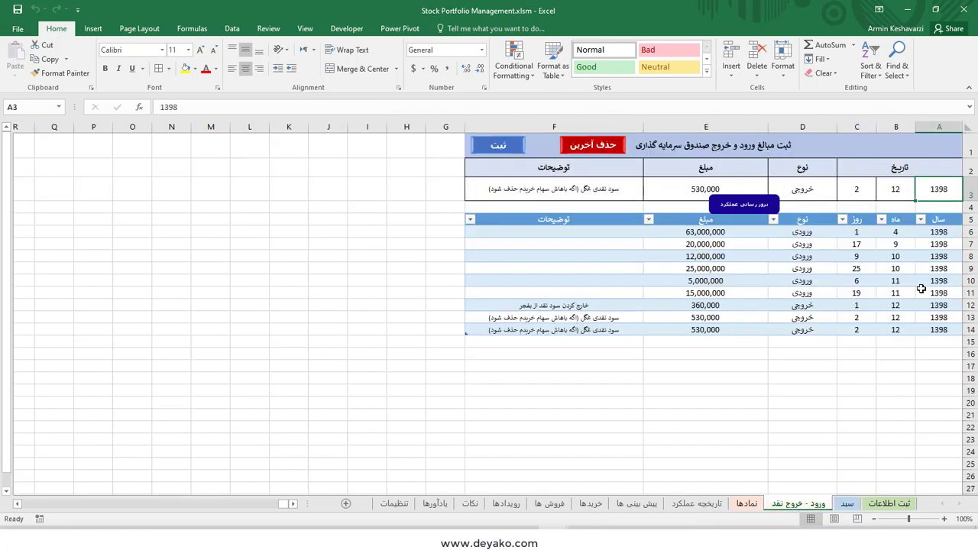
left_click(847, 504)
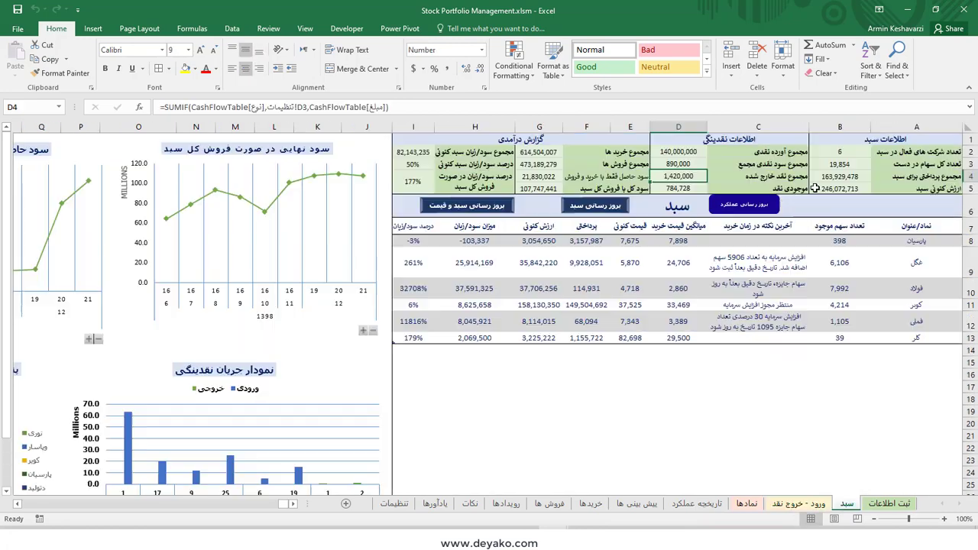
left_click(686, 188)
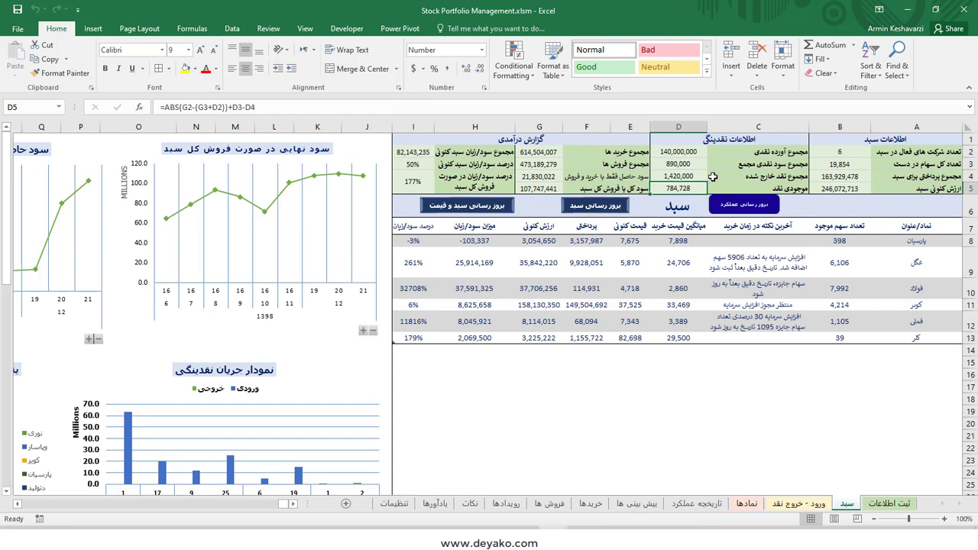
left_click(266, 107)
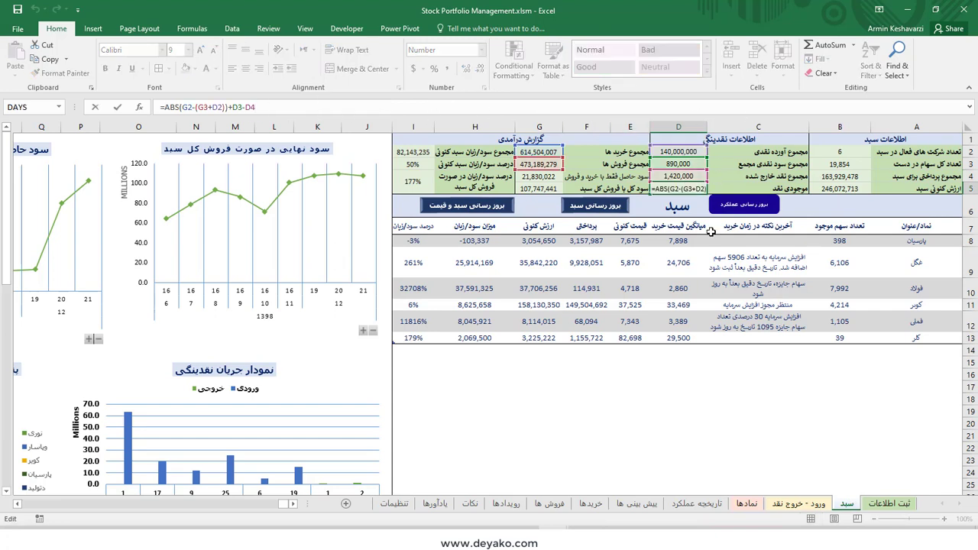
key("Return")
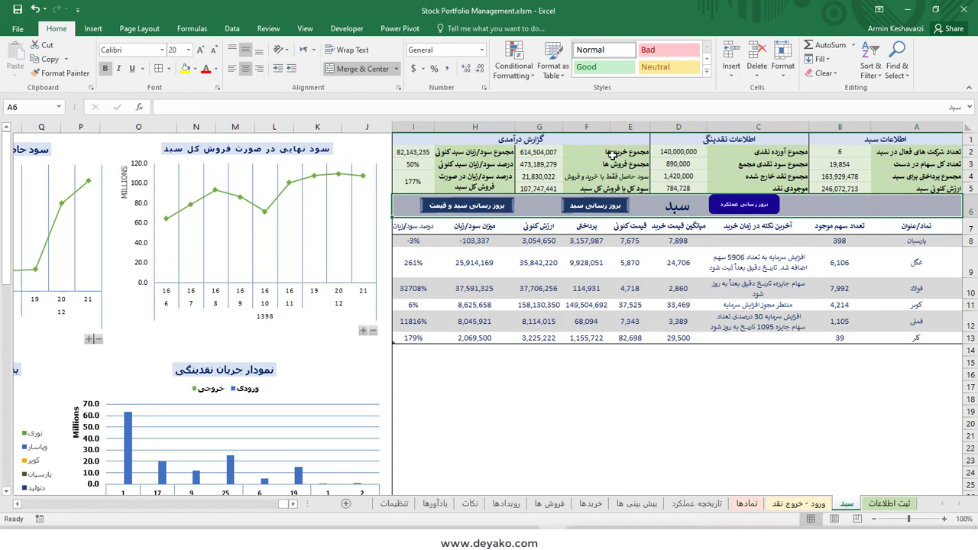
left_click(613, 153)
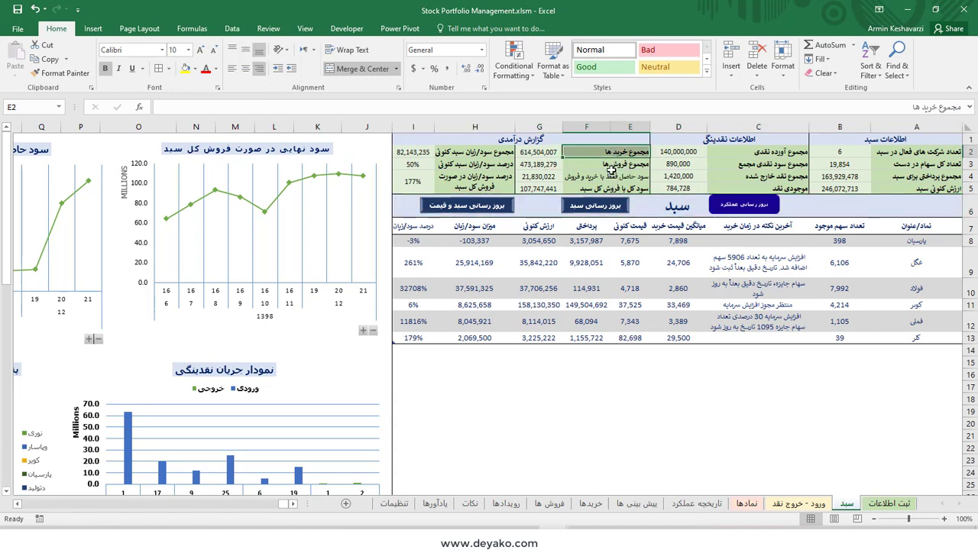
left_click(614, 165)
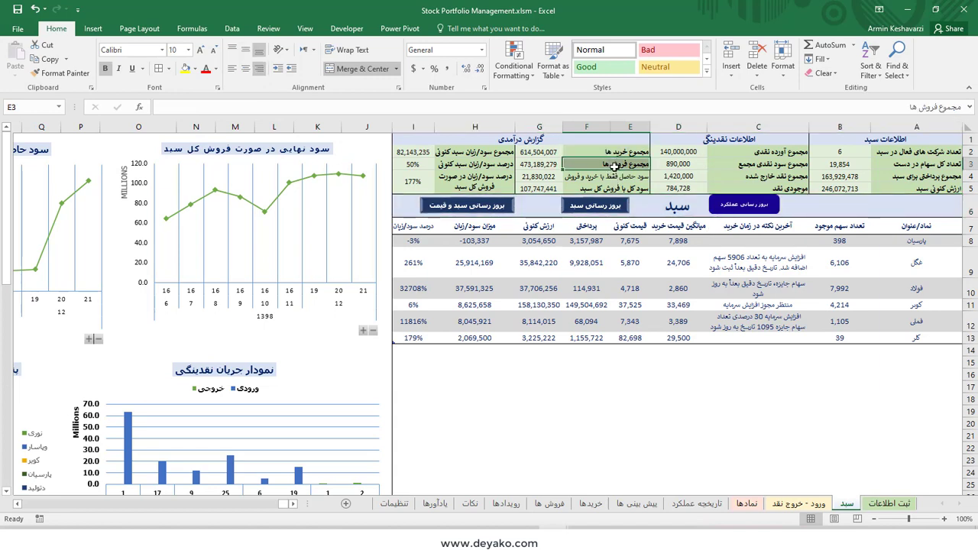
left_click(679, 187)
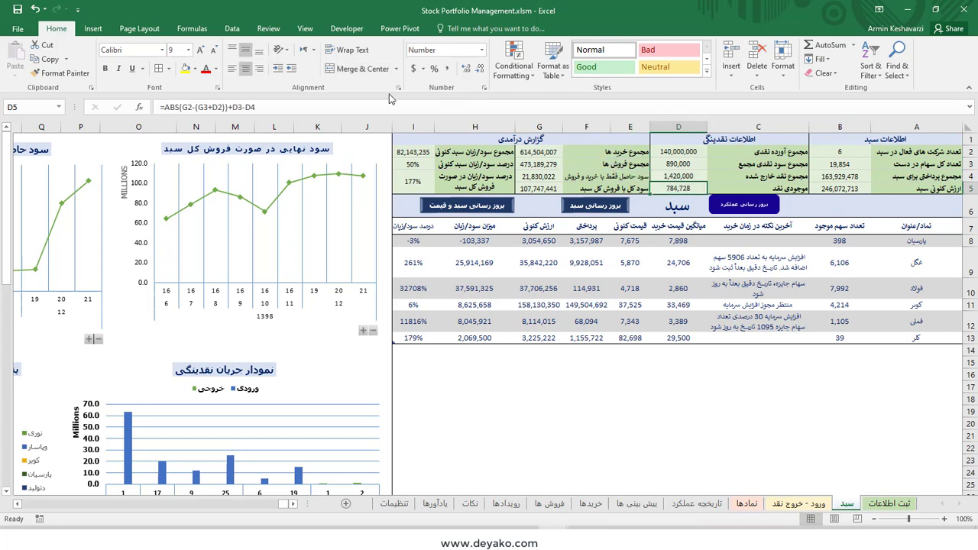
left_click(185, 107)
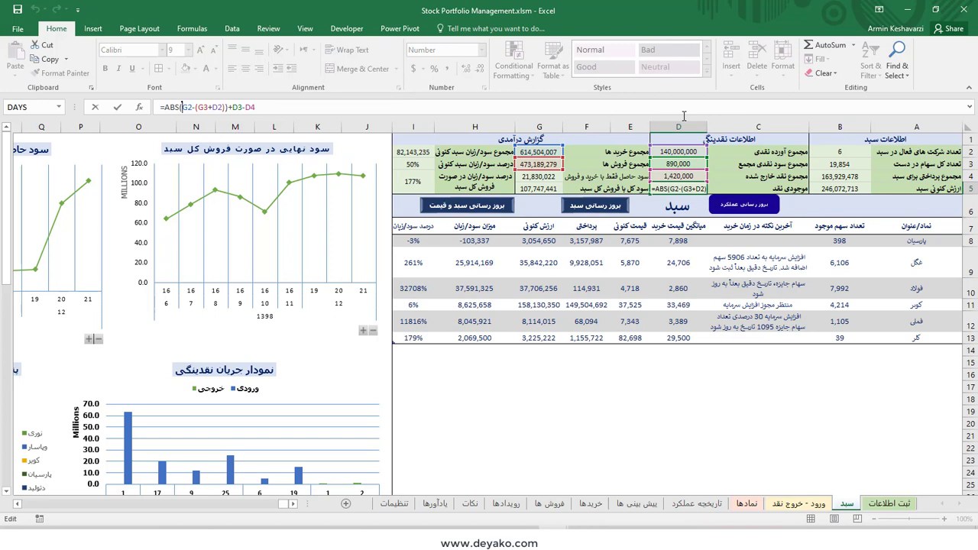
key("Return")
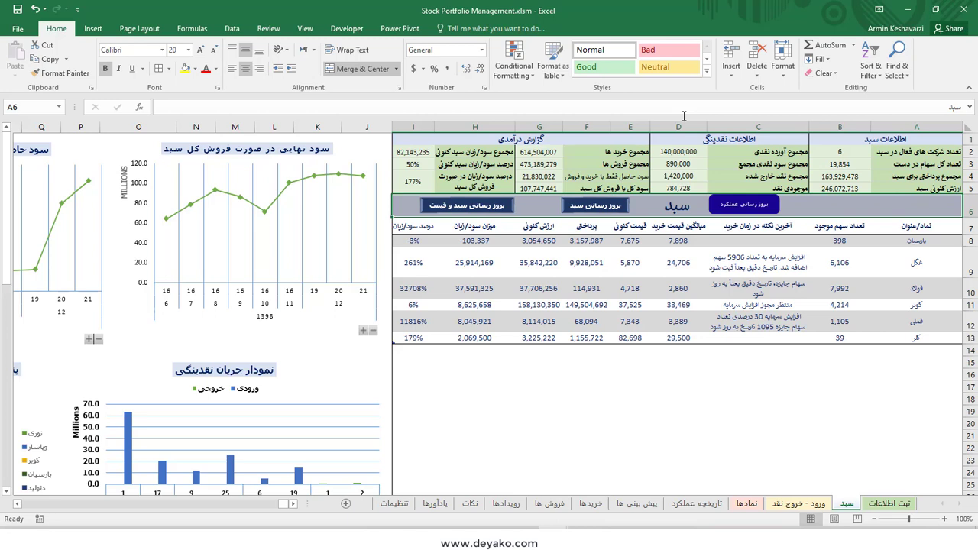
left_click(697, 189)
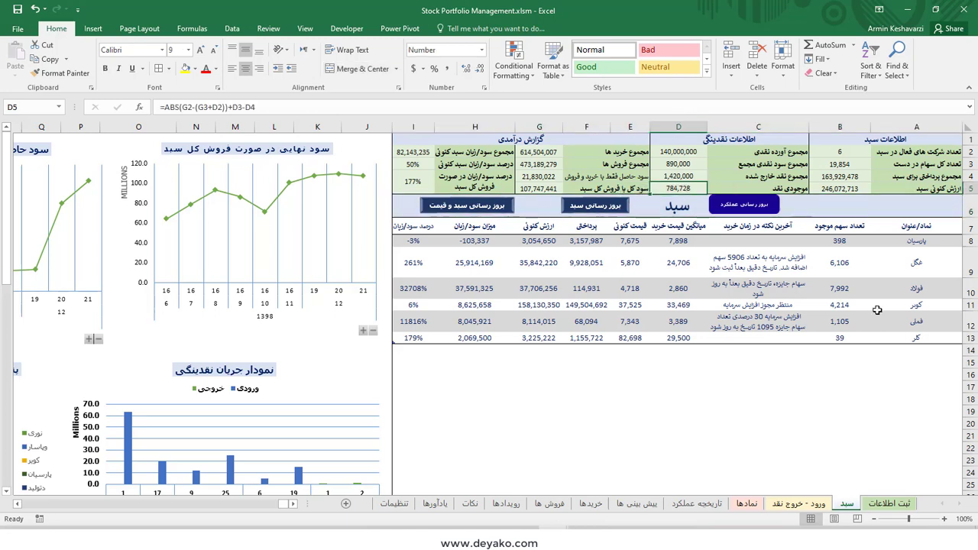
left_click(550, 152)
left_click(556, 164)
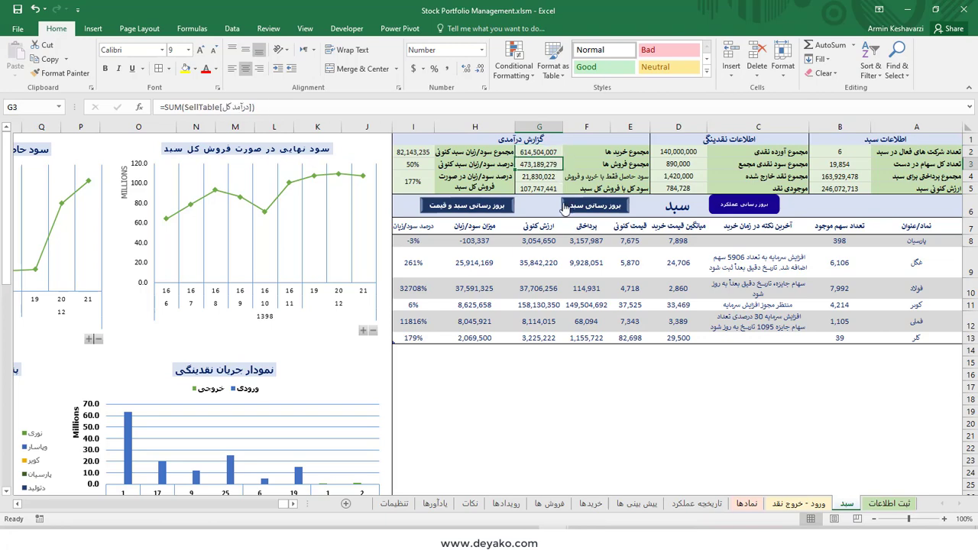
left_click(582, 505)
left_click(561, 507)
left_click(845, 504)
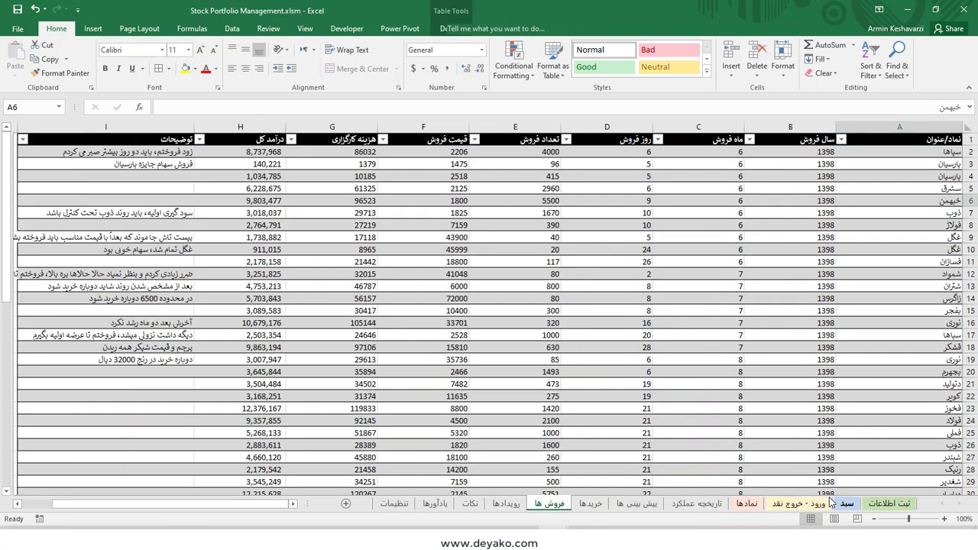
left_click(543, 175)
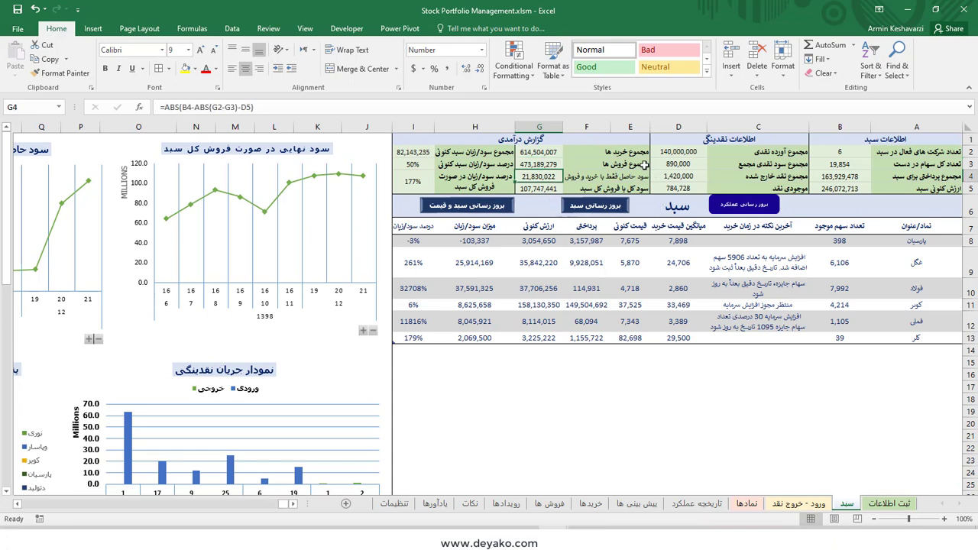
left_click(348, 101)
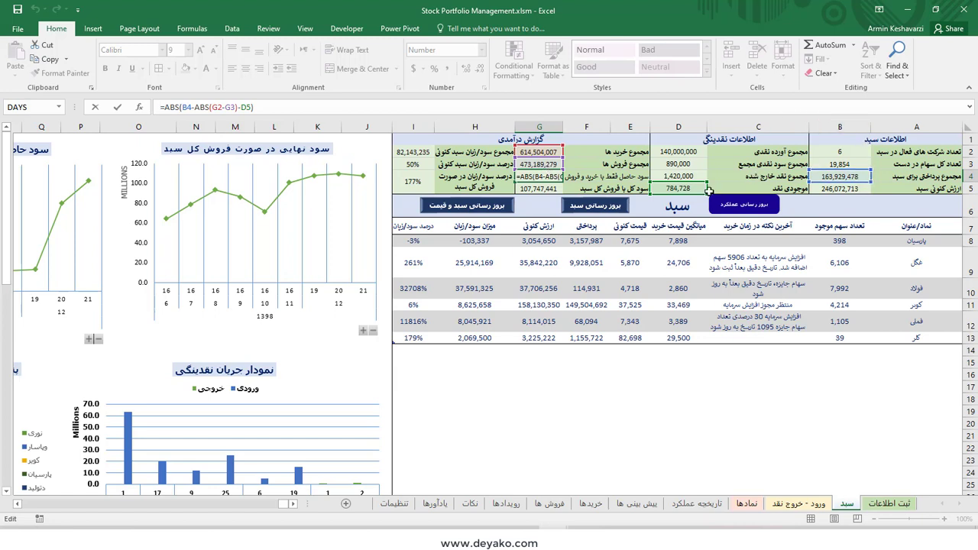
key("ctrl+Return")
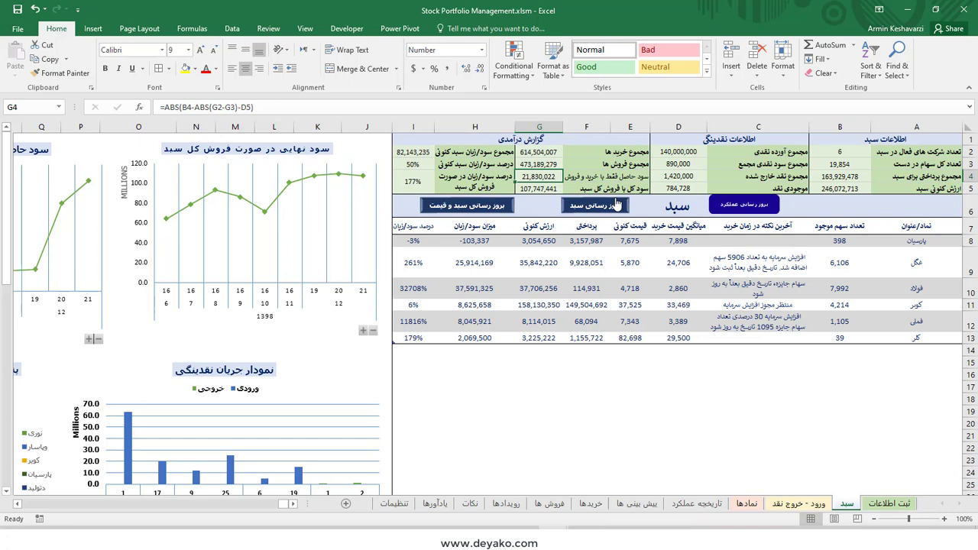
left_click(695, 151)
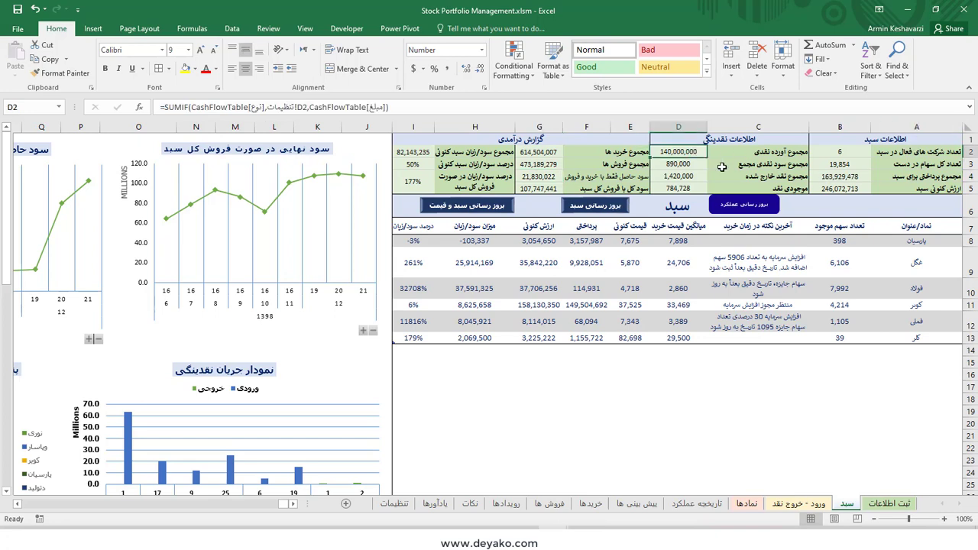
left_click(826, 178)
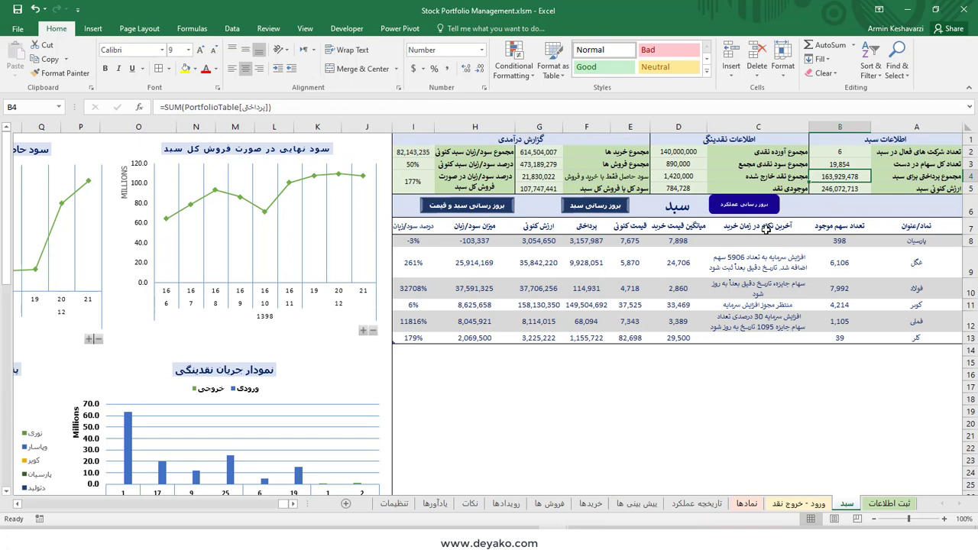
left_click(550, 177)
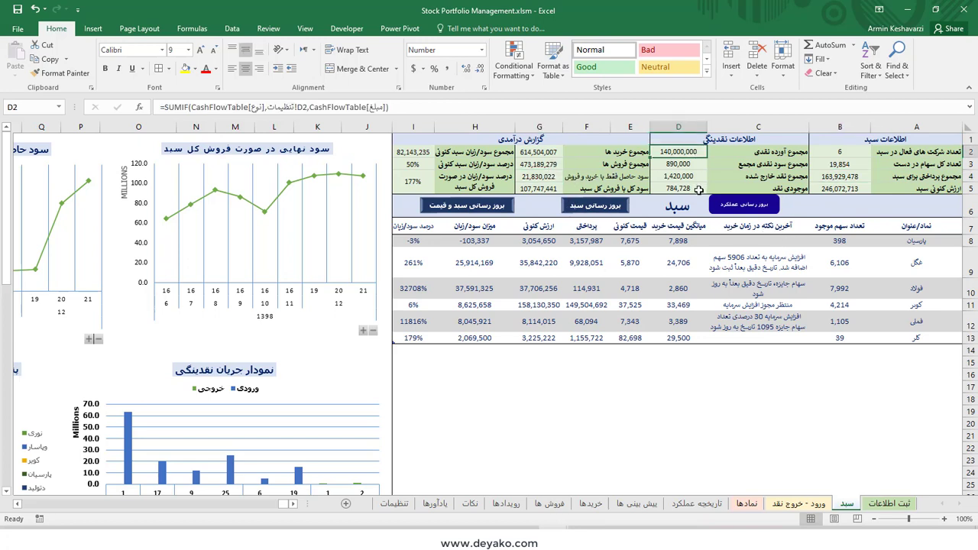
left_click(692, 177)
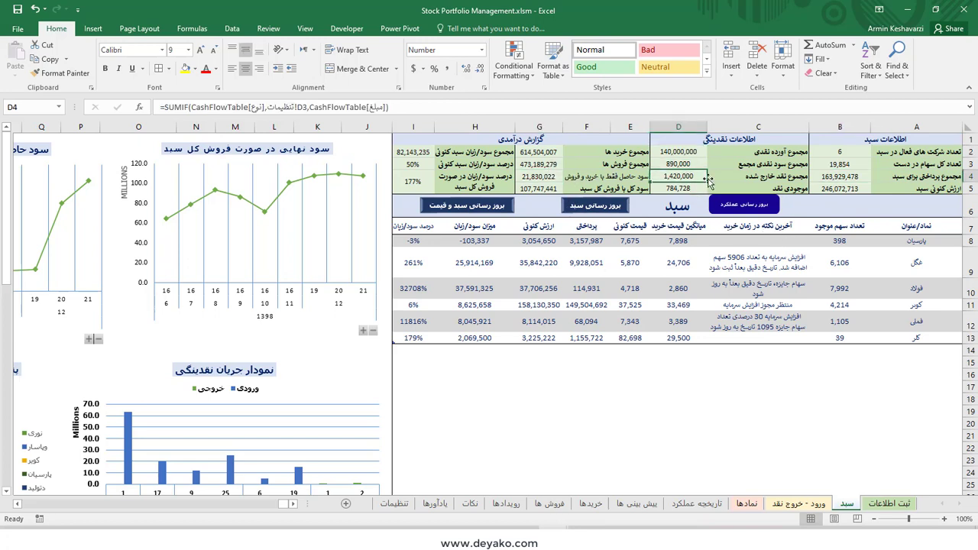
left_click(547, 178)
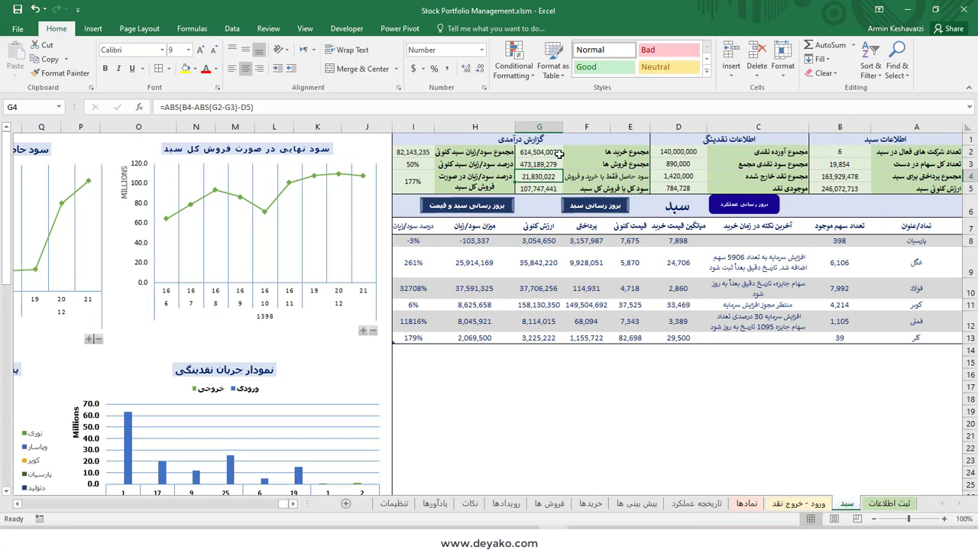
left_click(546, 188)
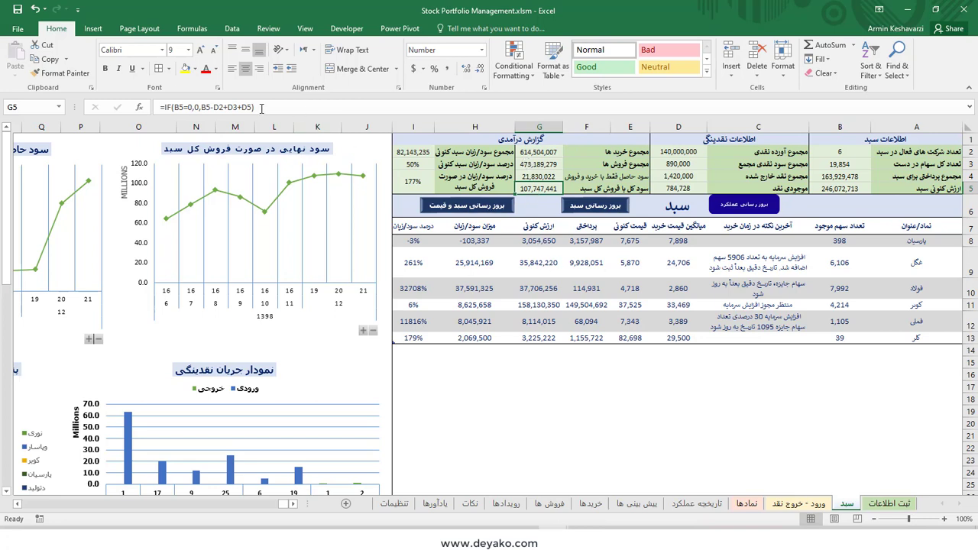
left_click(261, 108)
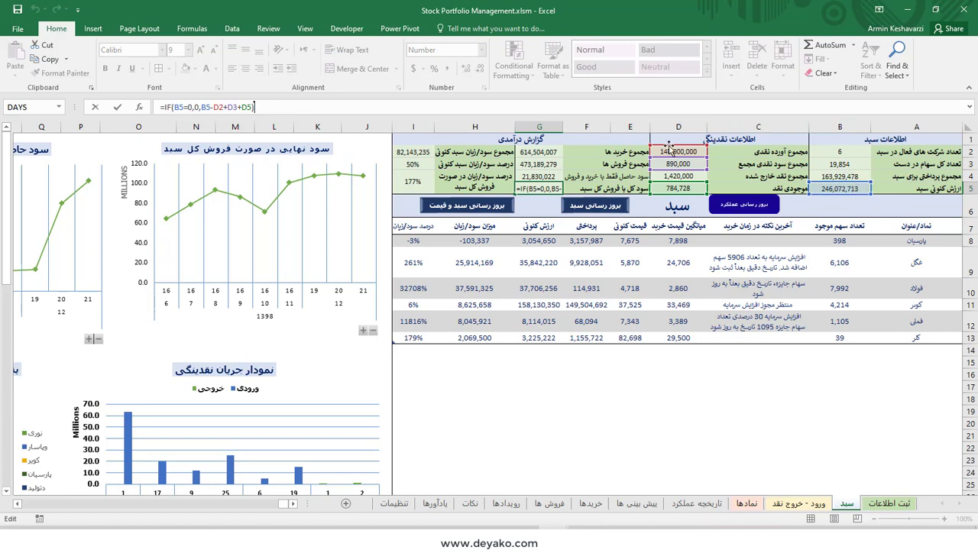
left_click_drag(669, 149, 678, 162)
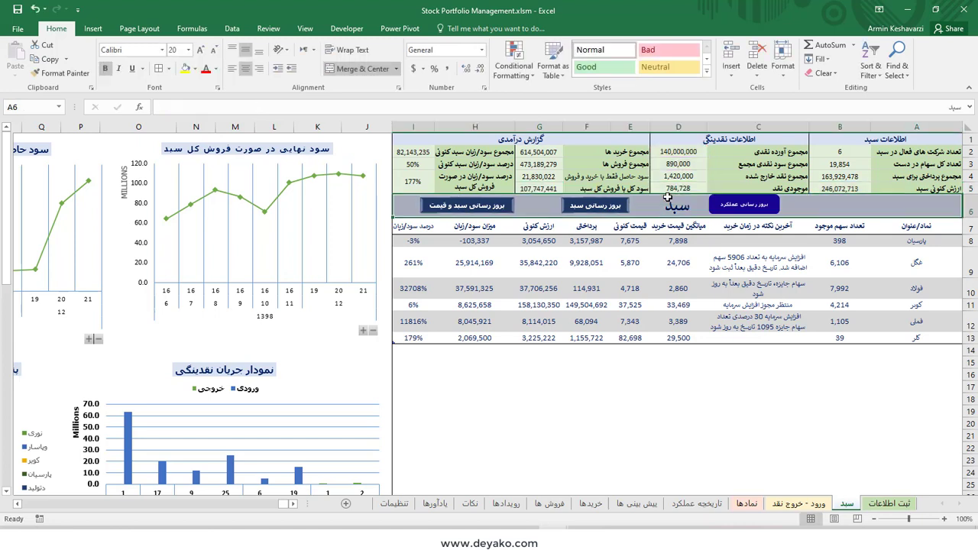
key("ctrl+Return")
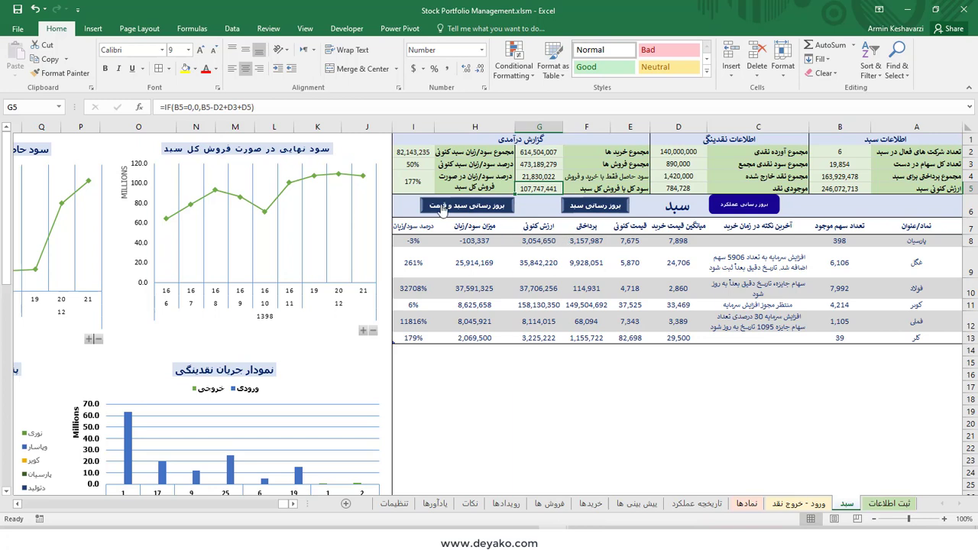
left_click(422, 154)
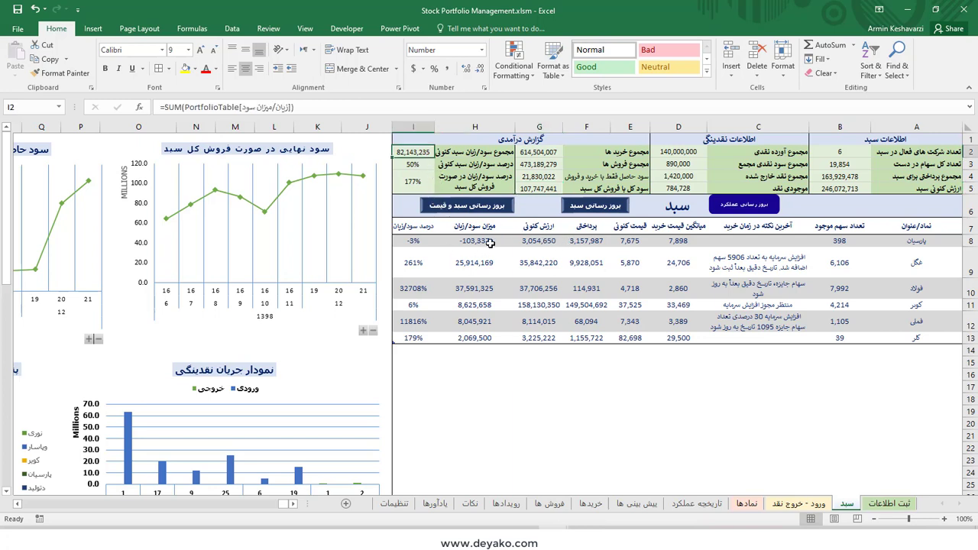
Check the H8:H13 profit sum alongside the G8 current value and F8 paid amount.
left_click_drag(489, 242, 489, 336)
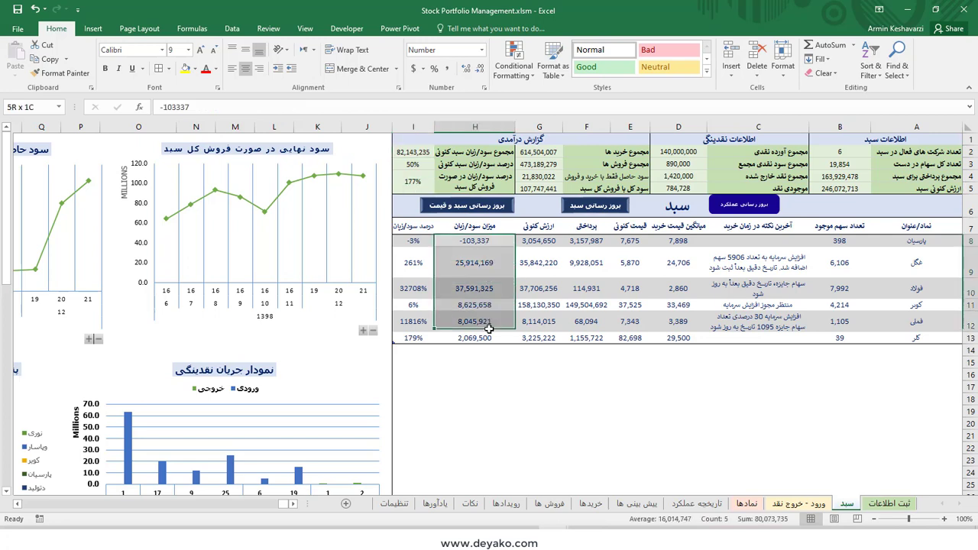
left_click(487, 243)
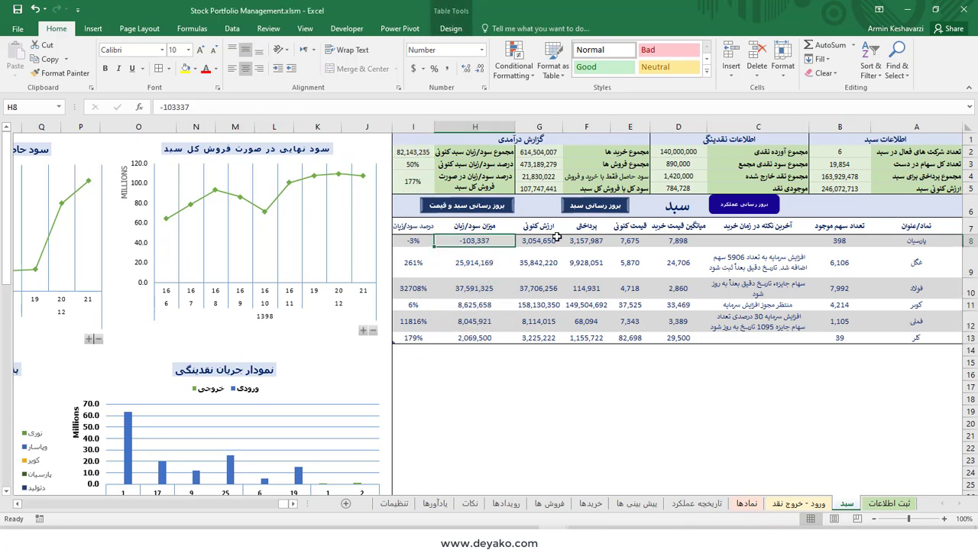
left_click(554, 241)
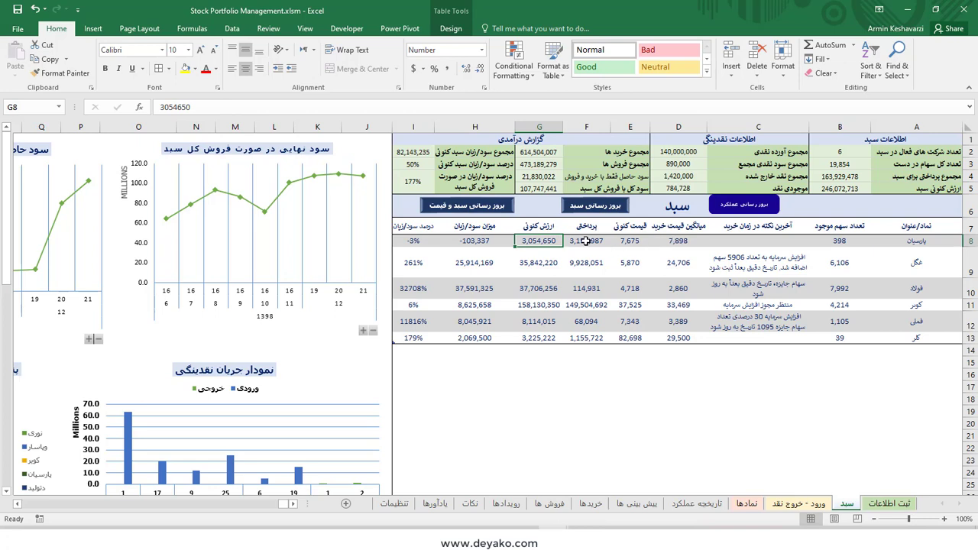
left_click(587, 242)
Inspect the IFERROR percentage formulas in I3 and I4, then switch to ورود - خروج نقد.
left_click(409, 164)
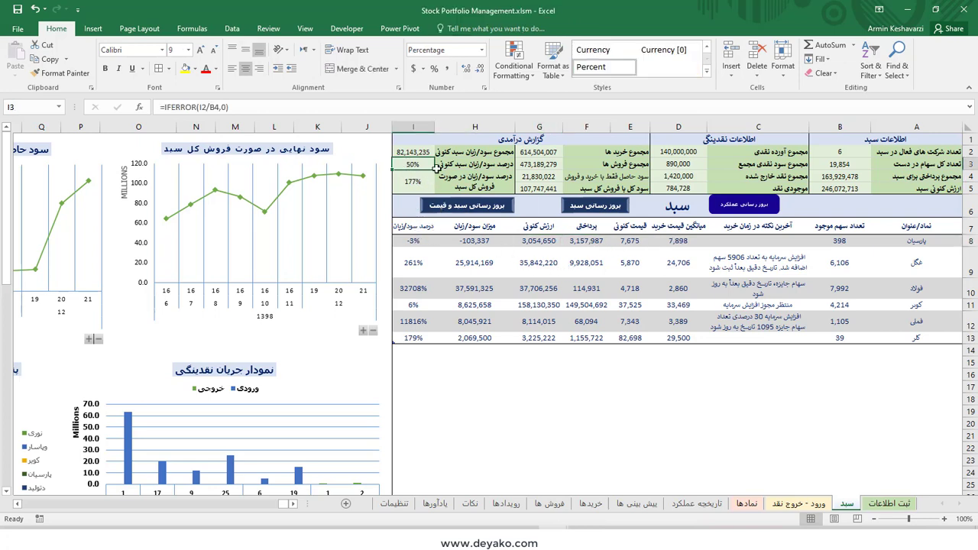
left_click(203, 111)
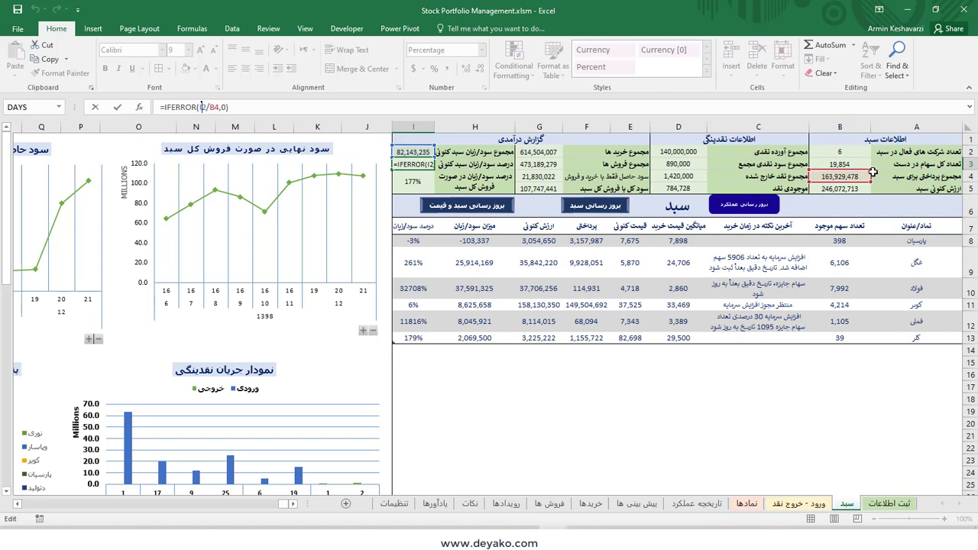
key("Return")
key("Up")
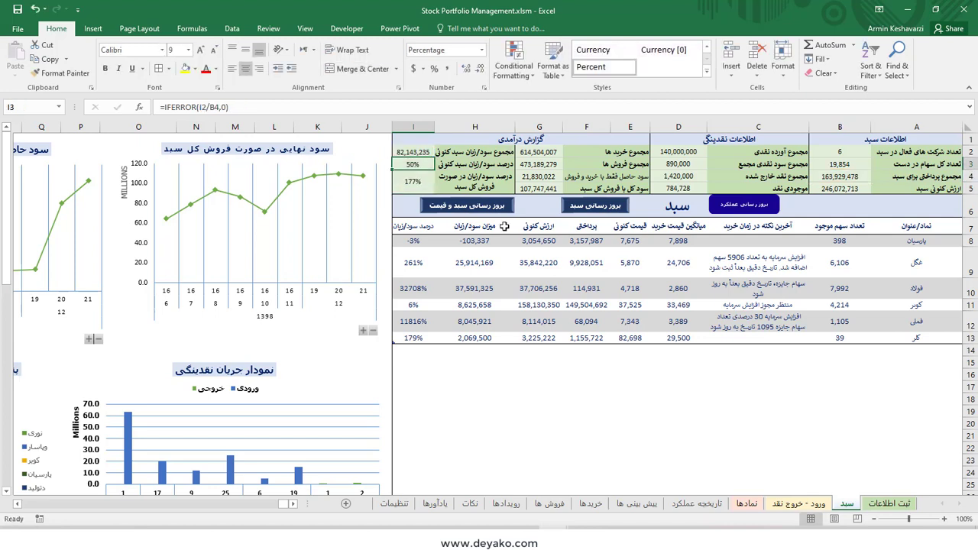
left_click(420, 178)
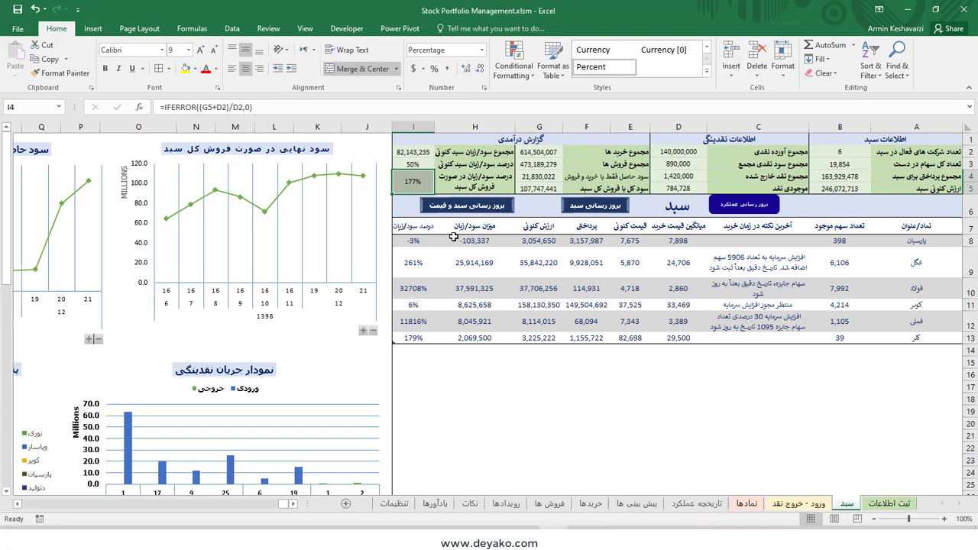
left_click_drag(437, 238, 881, 326)
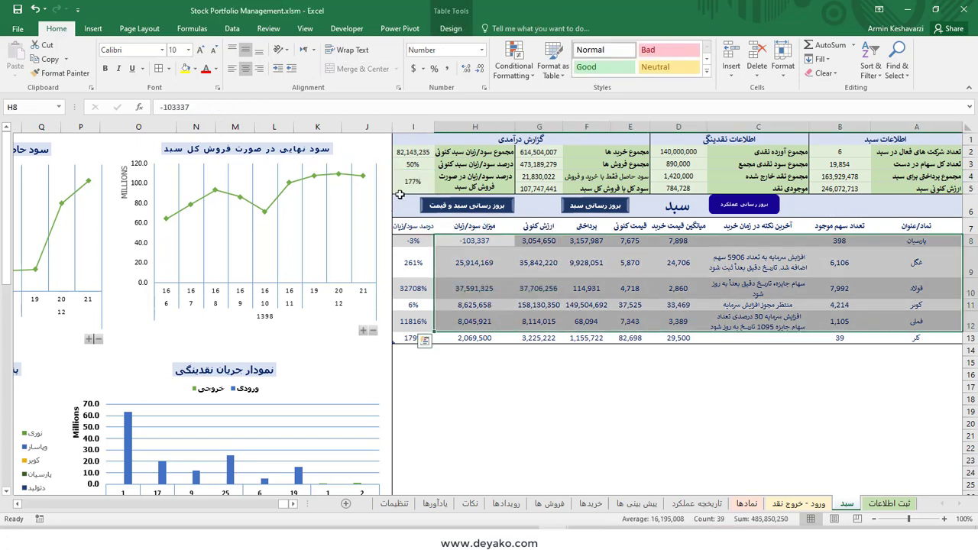
left_click(401, 191)
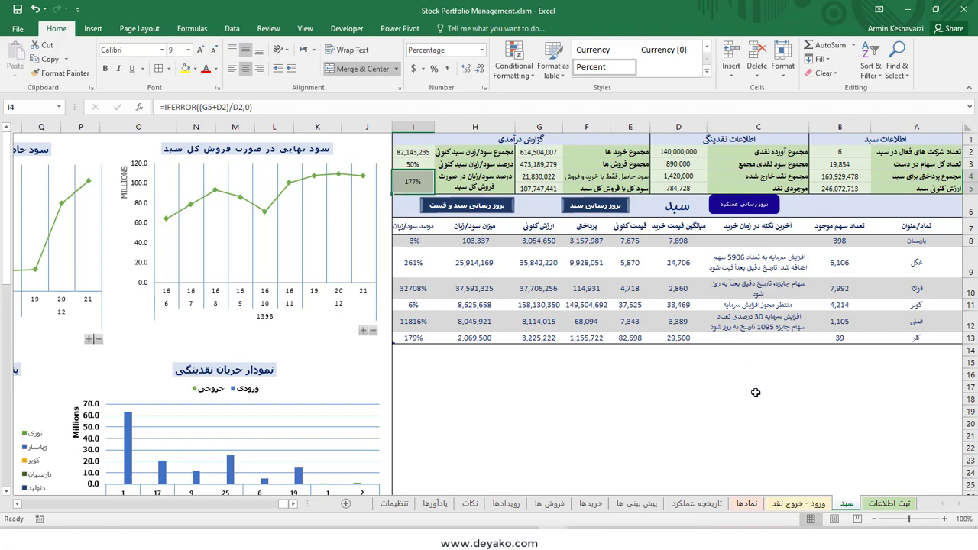
left_click(779, 504)
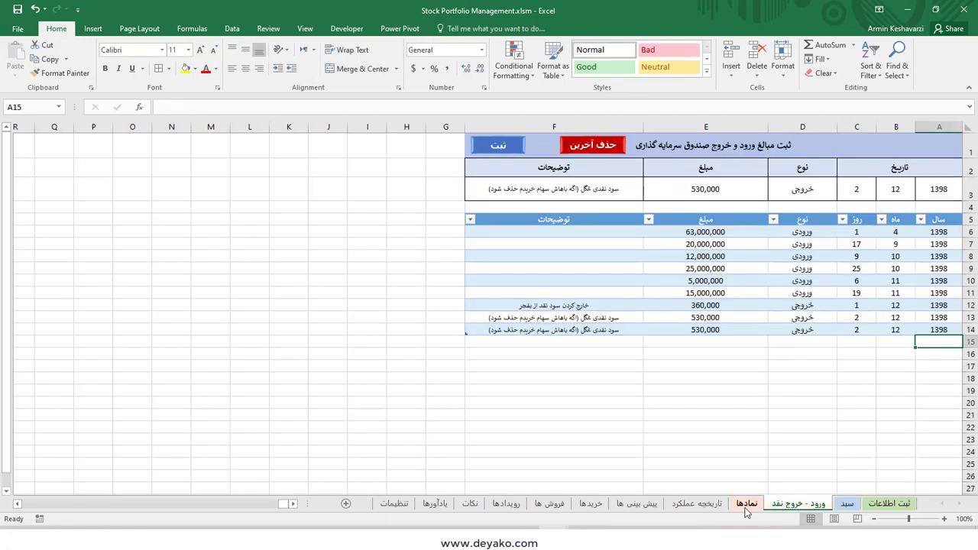
Open the نمادها sheet and inspect the C2 SUMIF and D3 SUMIFS formulas and column totals.
left_click(747, 504)
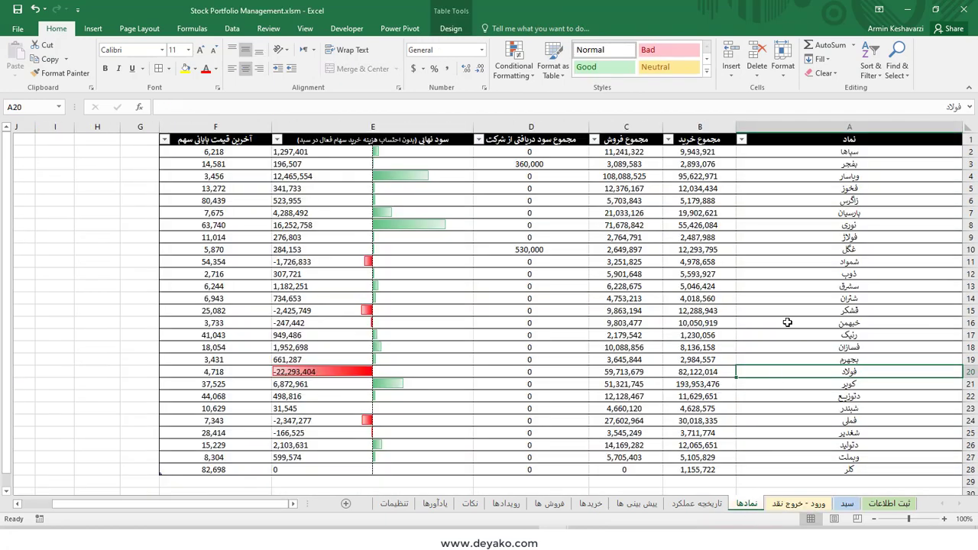
left_click(686, 150)
left_click(623, 151)
left_click(532, 164)
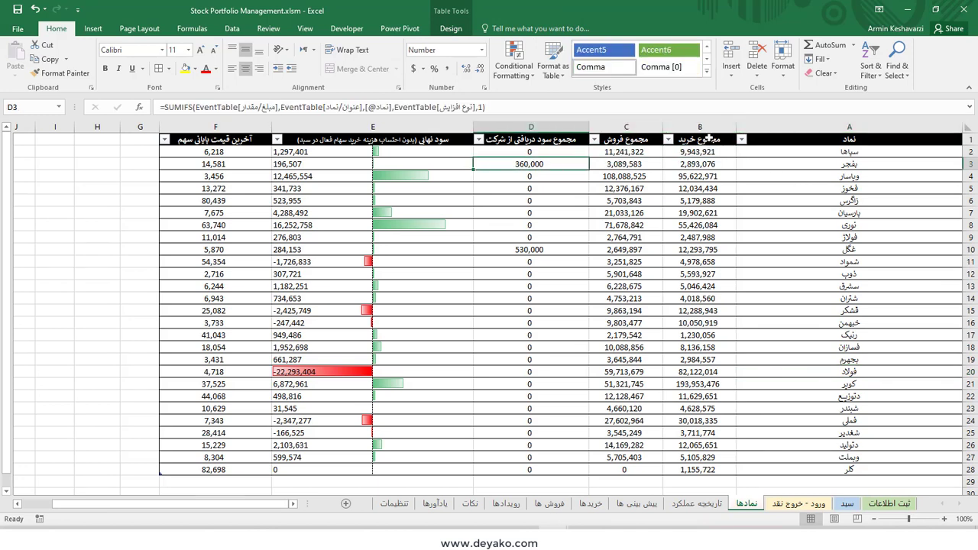
left_click(709, 138)
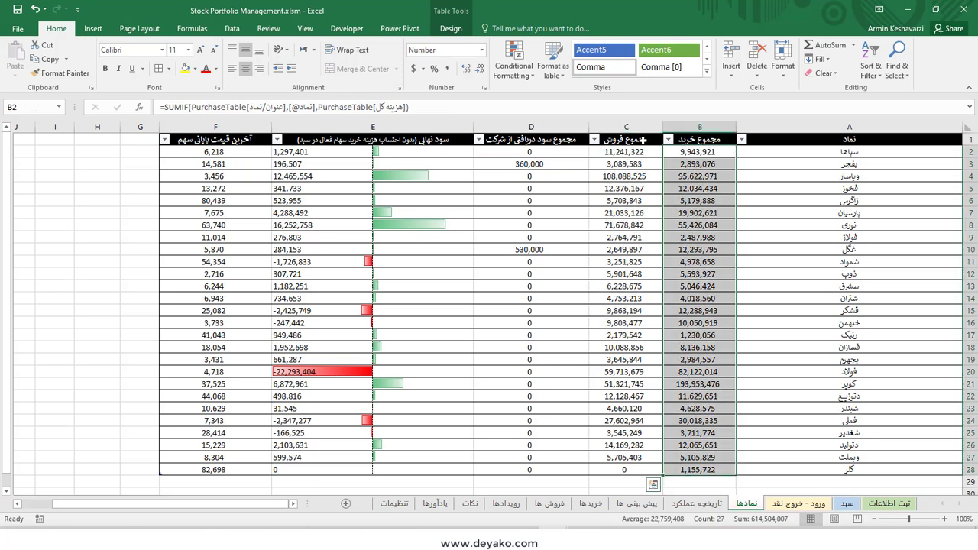
left_click(643, 135)
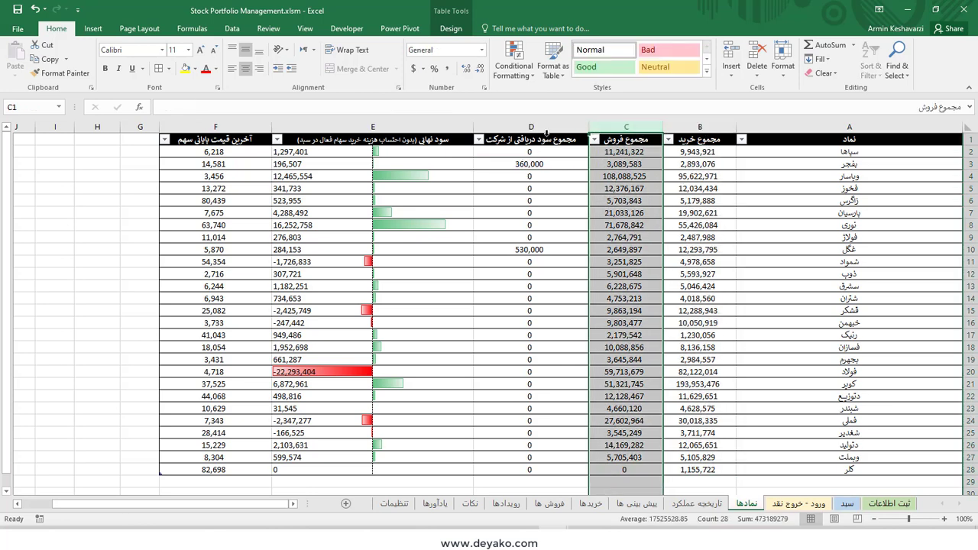
left_click(546, 137)
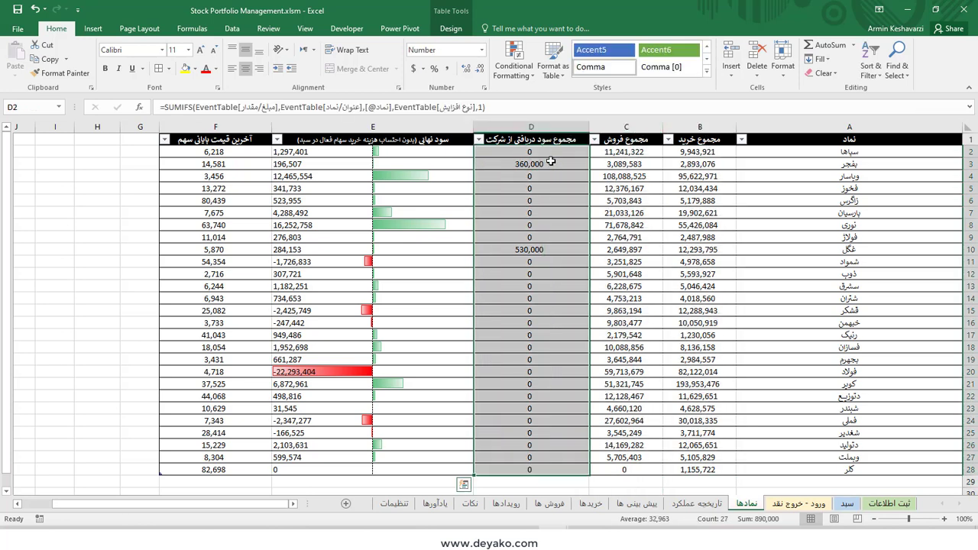
Examine the final-profit formulas in E2, E21 and E20 and the profit data bars.
left_click(322, 154)
left_click(443, 153)
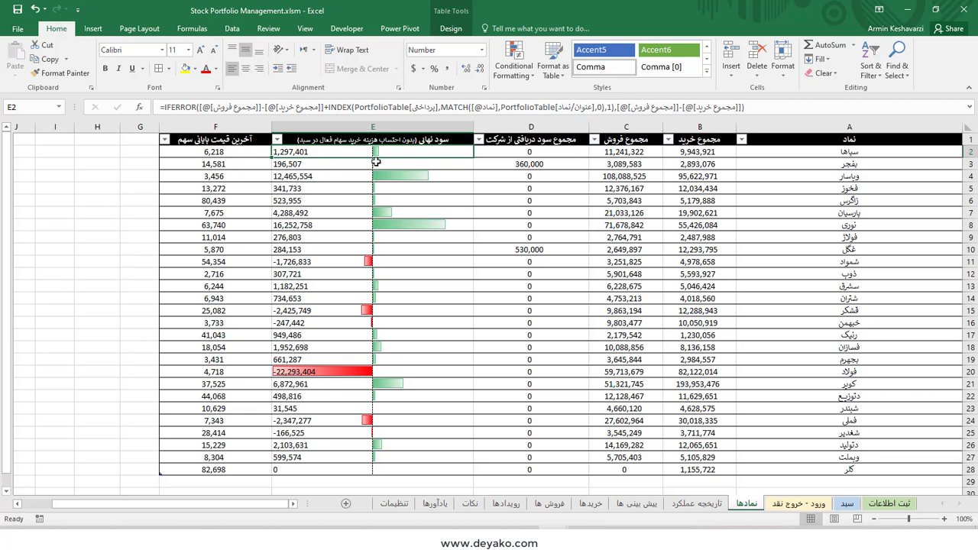
left_click(868, 381)
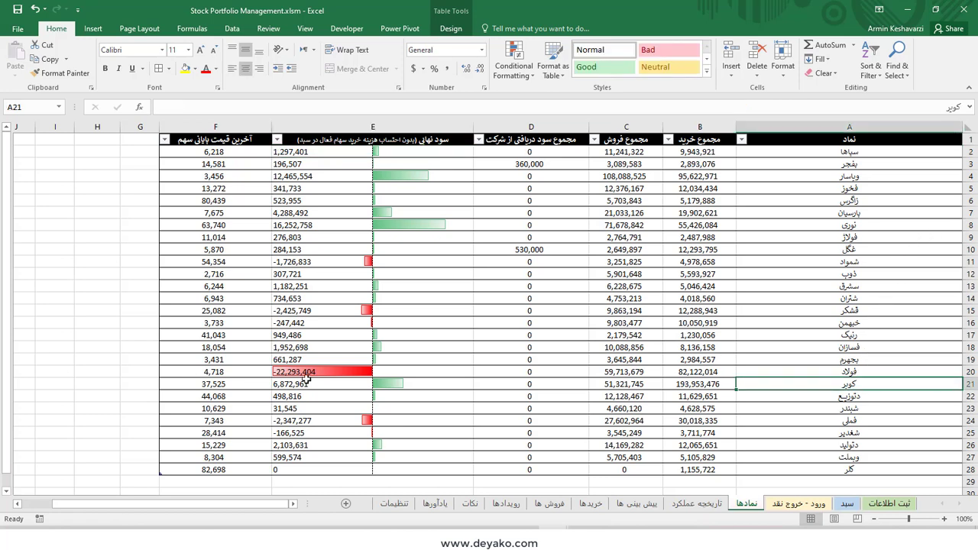
left_click(343, 385)
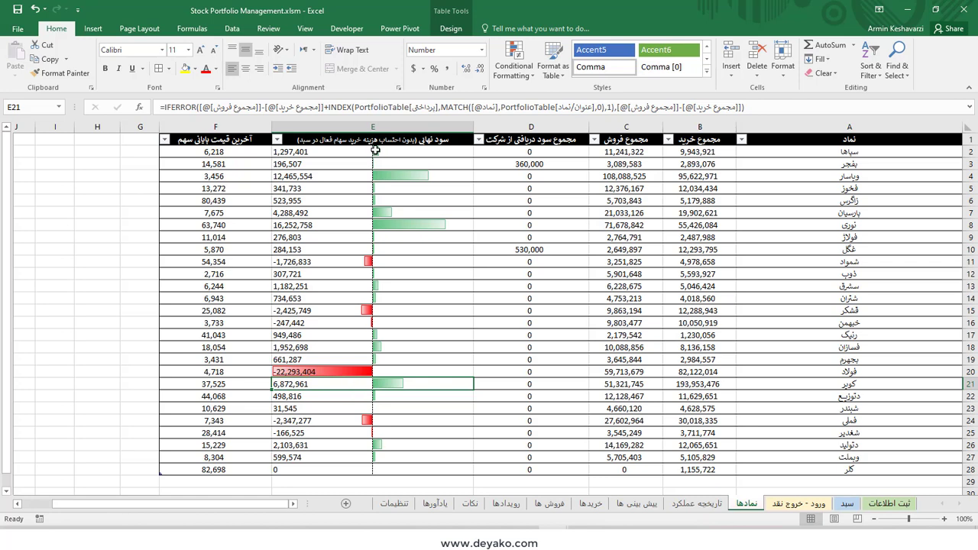
left_click_drag(372, 144, 377, 460)
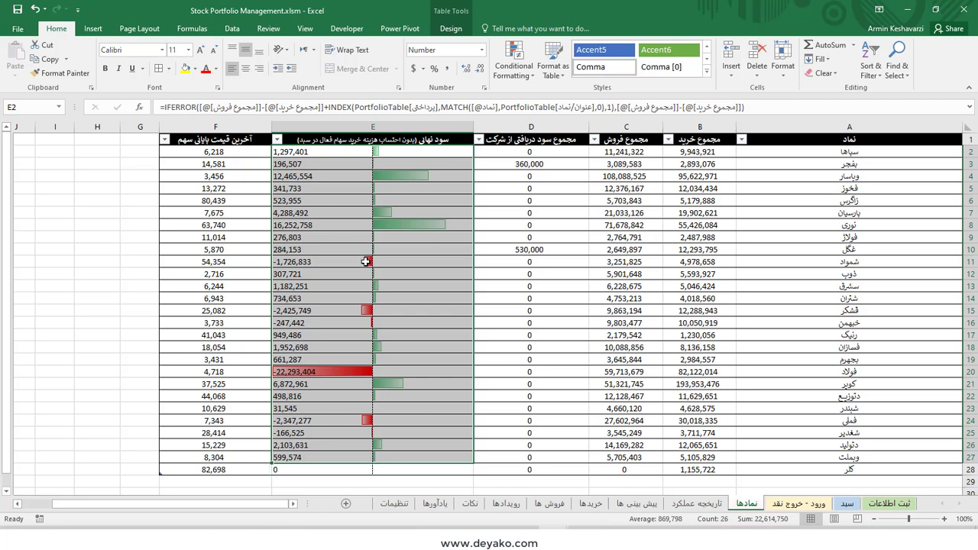
left_click(971, 372)
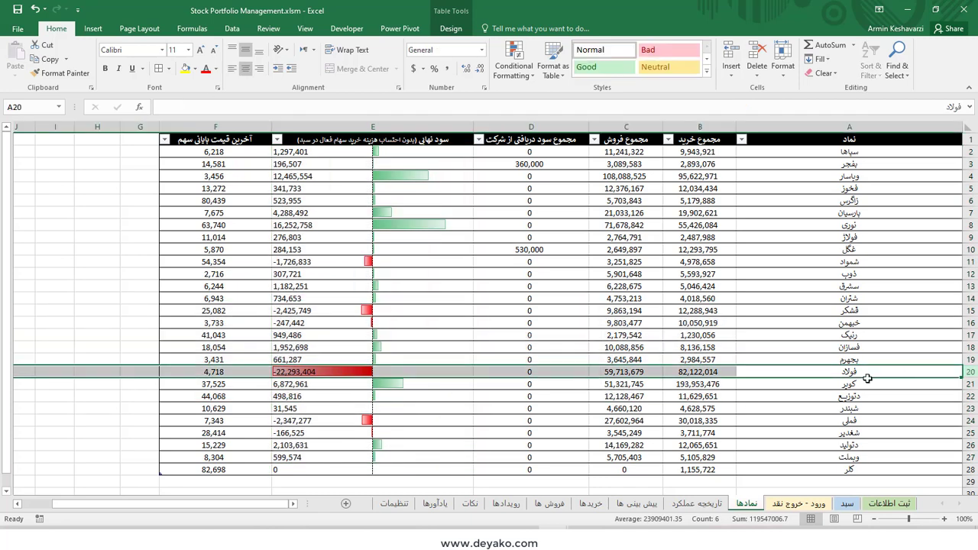
left_click(467, 372)
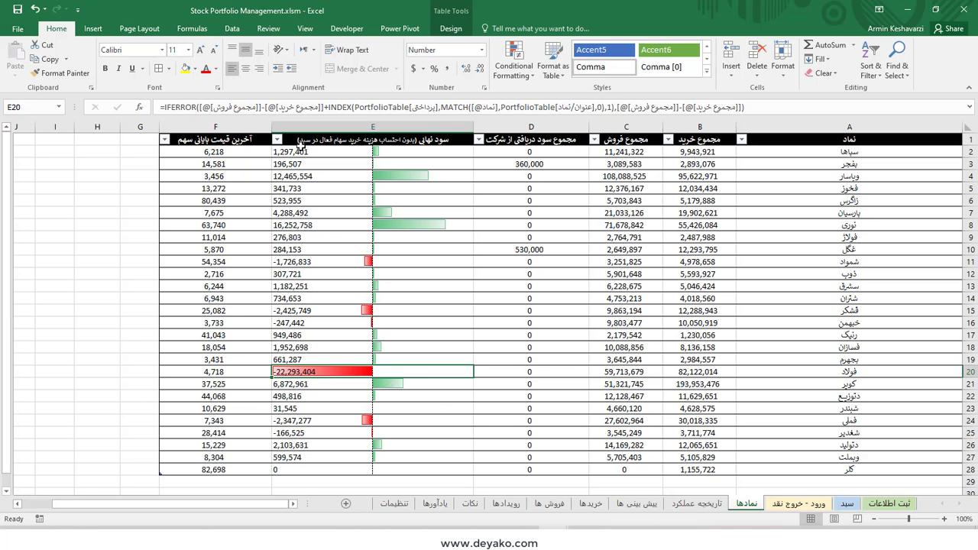
Review the final profit values in column E for rows 2 to 28, including E5, E8 and E16.
left_click_drag(305, 155, 337, 467)
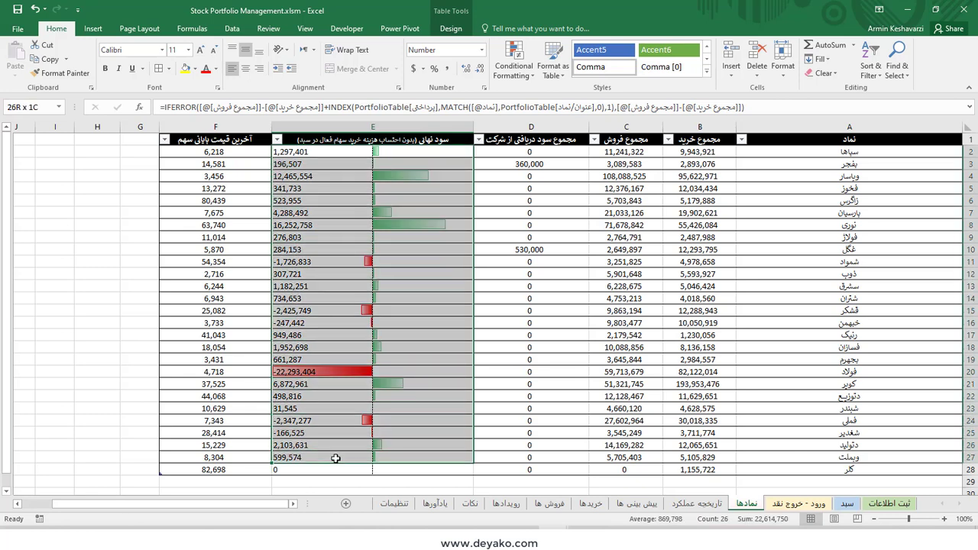
left_click(404, 189)
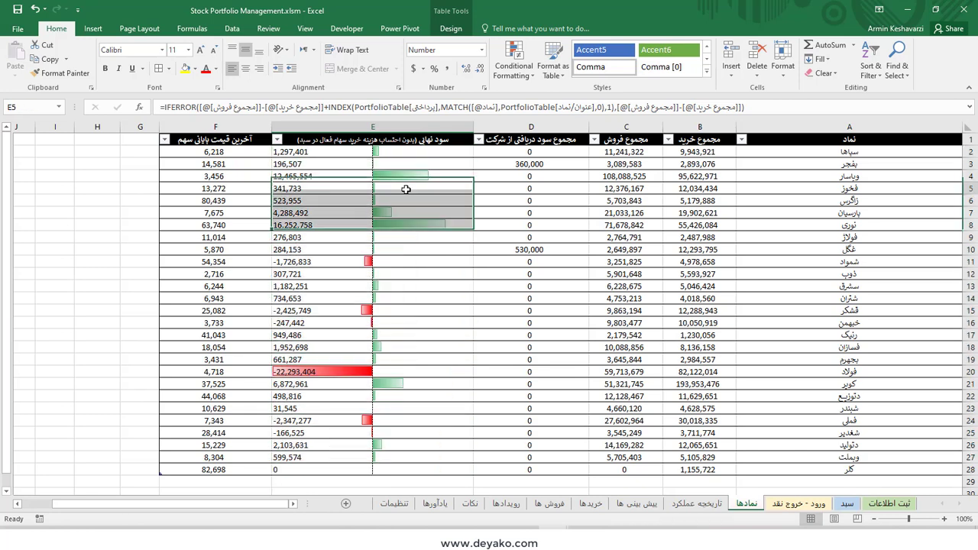
left_click(395, 222)
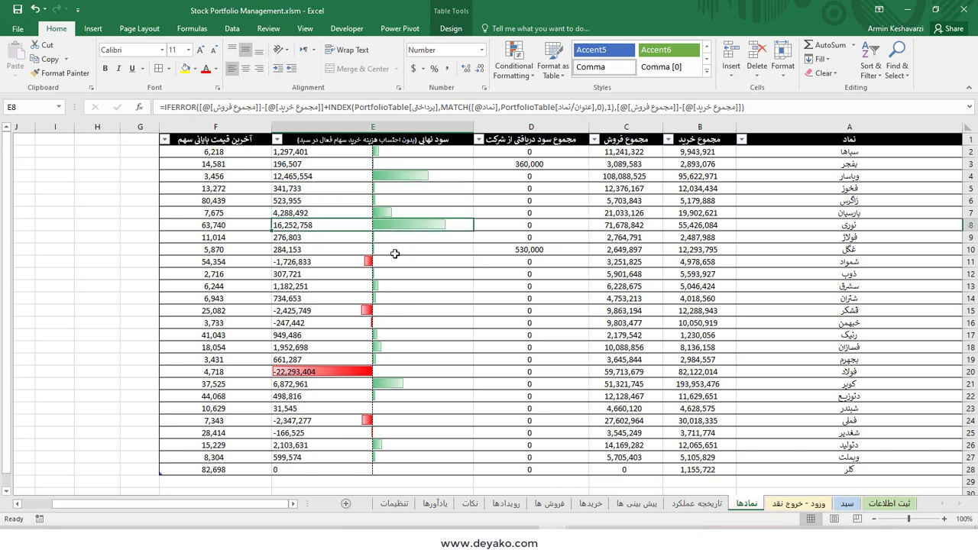
left_click(388, 311)
left_click(405, 324)
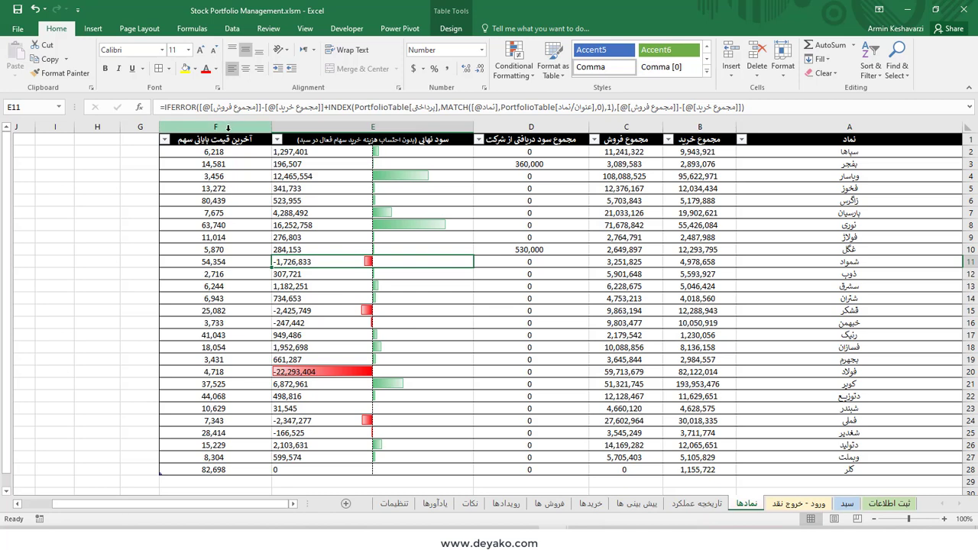
Review the last closing prices in column F, including 14,581 in F3.
left_click(227, 128)
mouse_move(233, 153)
left_mouse_down()
mouse_move(237, 479)
mouse_move(246, 462)
left_mouse_up()
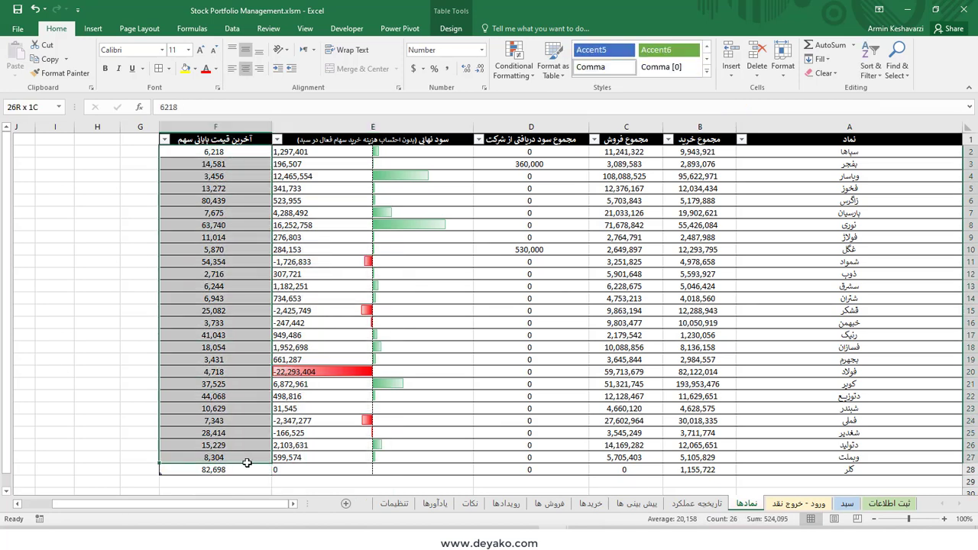
left_click(141, 151)
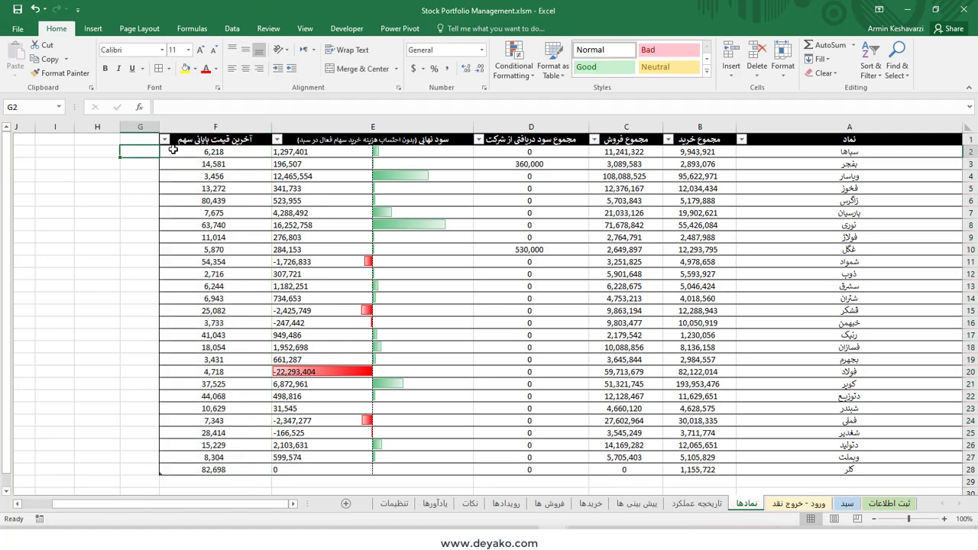
left_click(224, 163)
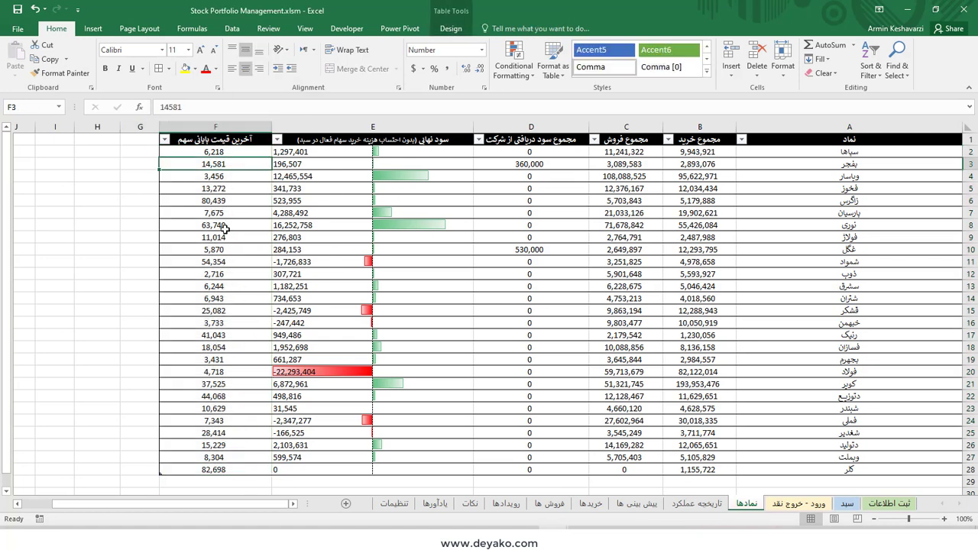
Move to the empty cells beside the table, scroll the sheet, then go to the تاریخچه عملکرد sheet.
left_click(138, 140)
left_click(96, 139)
left_click(49, 138)
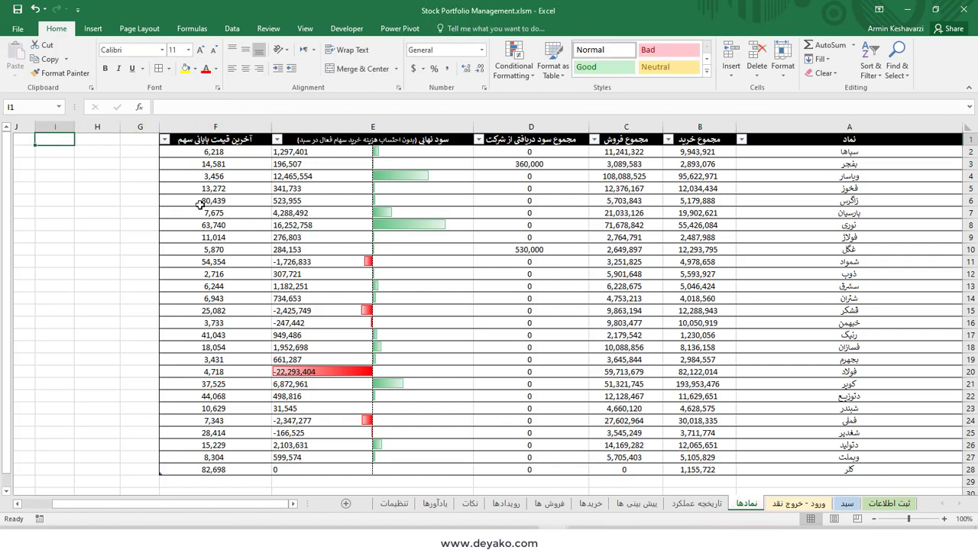
scroll(537, 374, "down", 1)
scroll(537, 374, "down", 3)
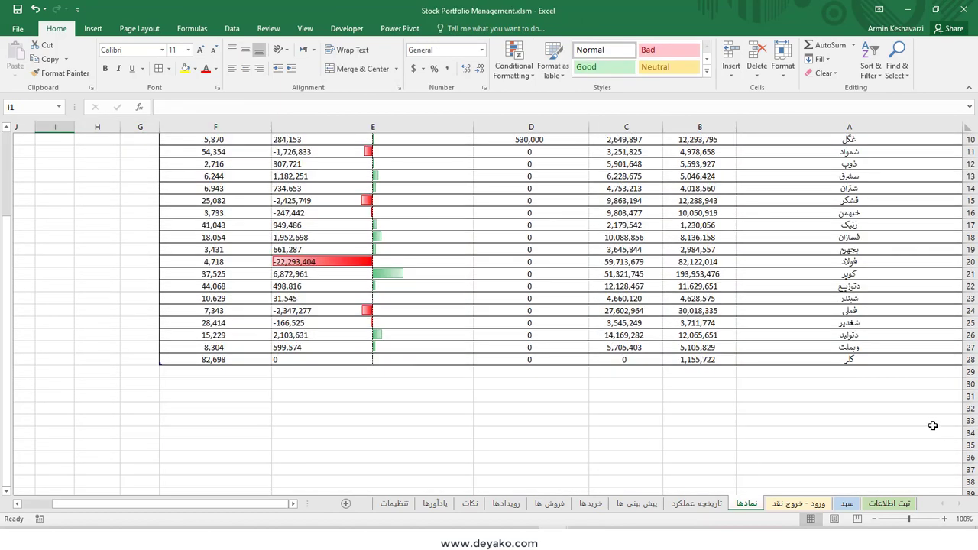
scroll(621, 396, "down", 1)
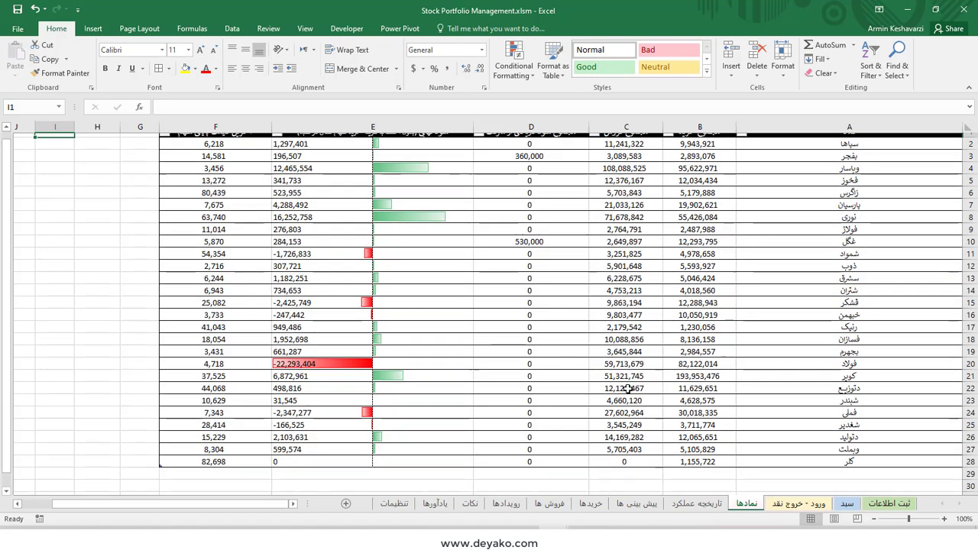
scroll(626, 389, "down", 6)
scroll(626, 390, "up", 8)
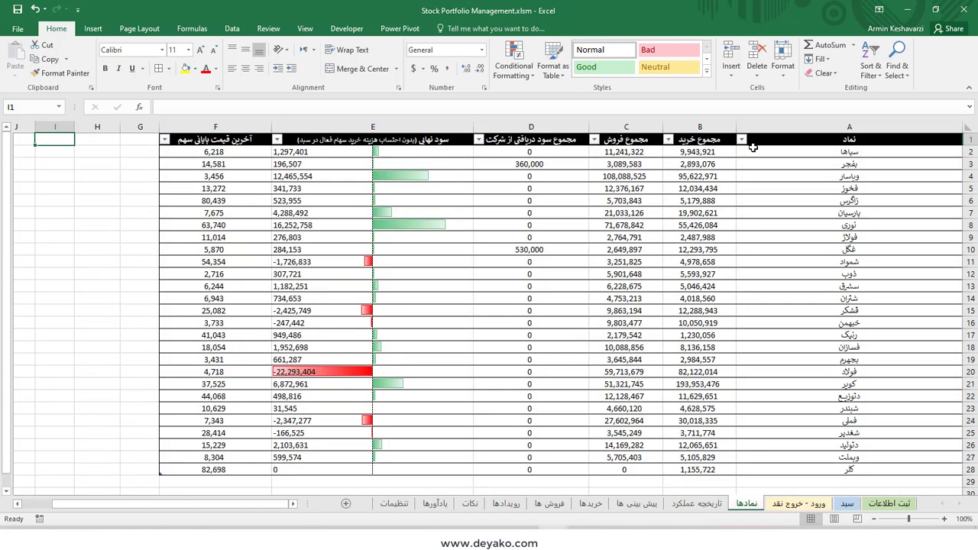
left_click(702, 506)
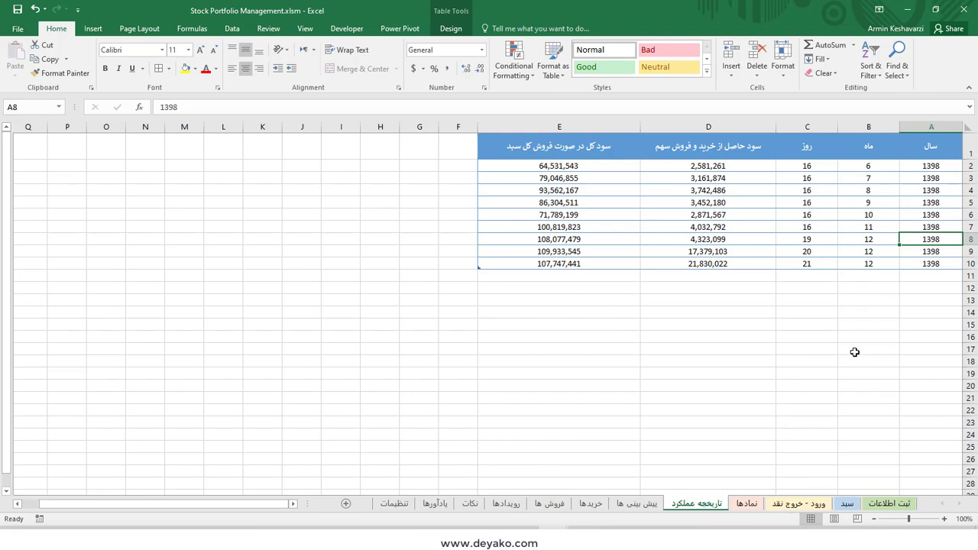
Return to the سبد dashboard and inspect the -103,337 loss in H8 and the current value in G8.
left_click(842, 504)
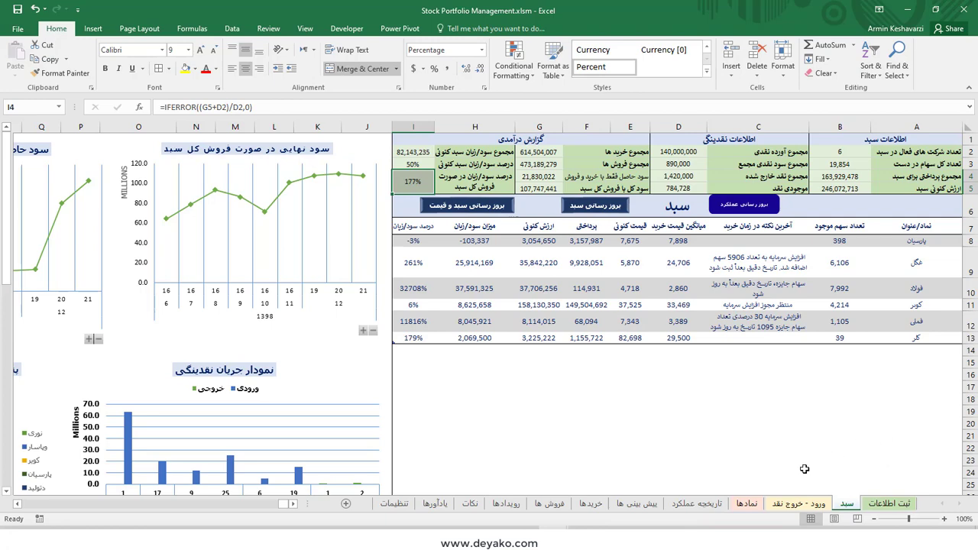
left_click(695, 504)
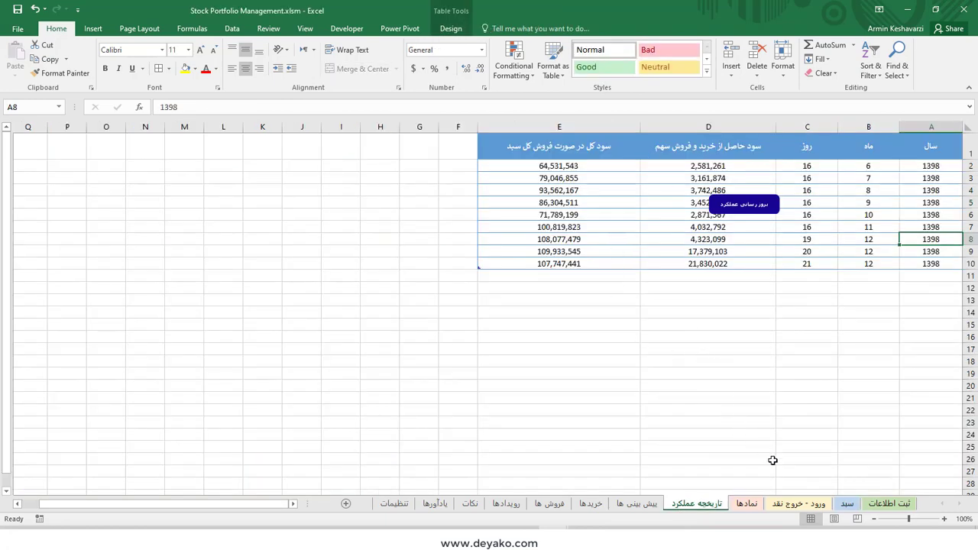
left_click(847, 504)
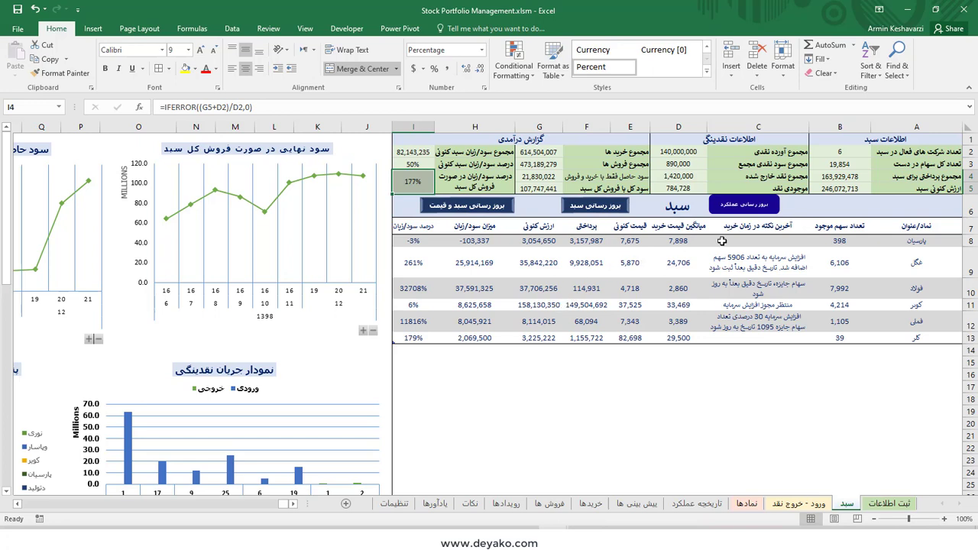
left_click(485, 240)
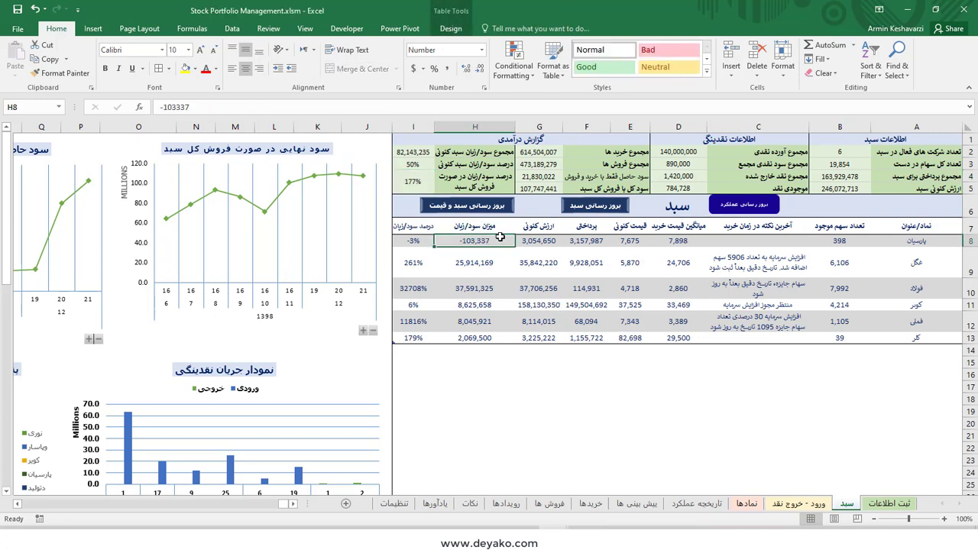
left_click(541, 240)
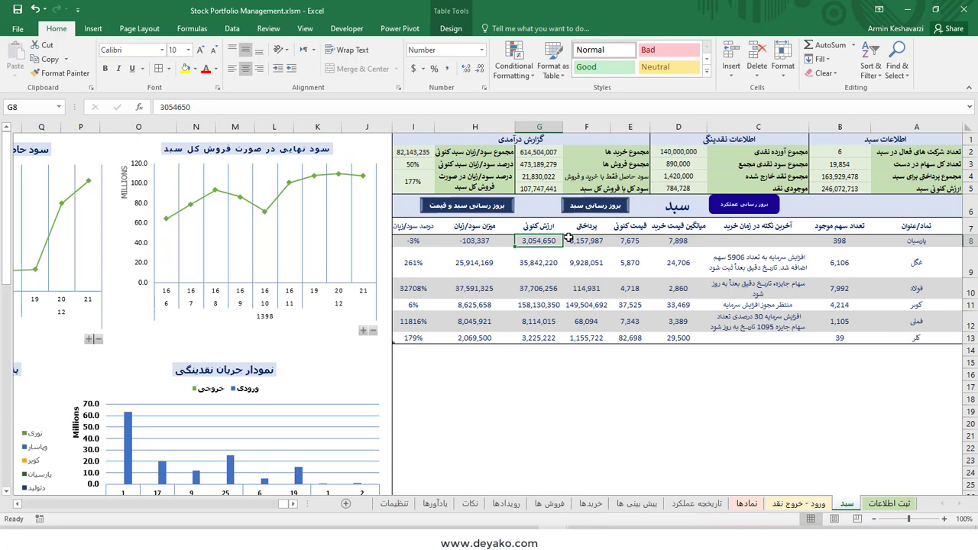
Enter new current values for the five holdings in G8 through G12.
type("350000")
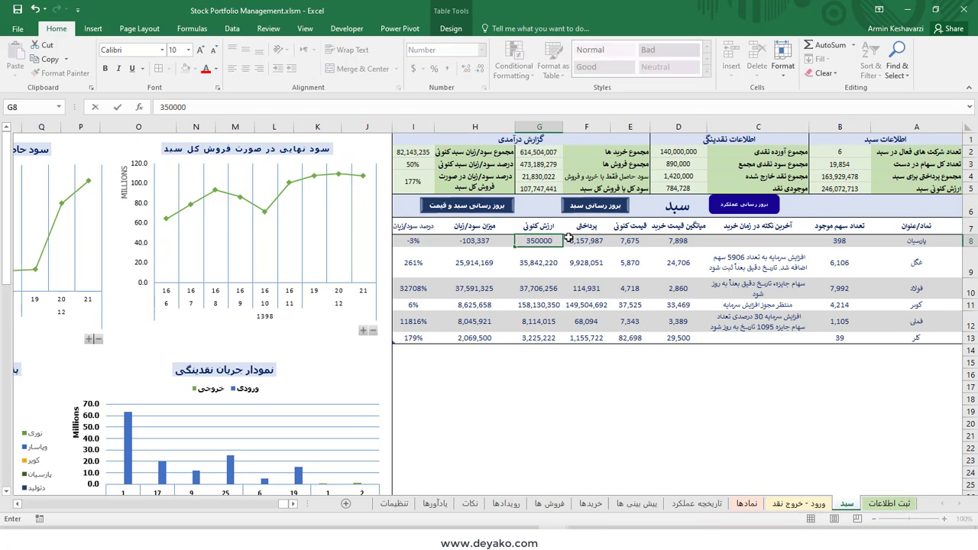
key("Return")
type("56")
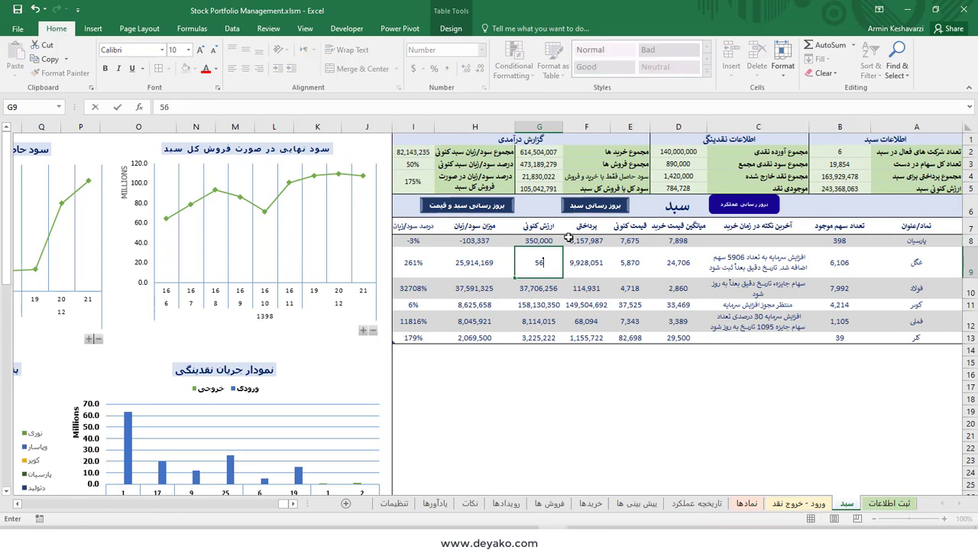
type("0,0")
key("Return")
type("564,74")
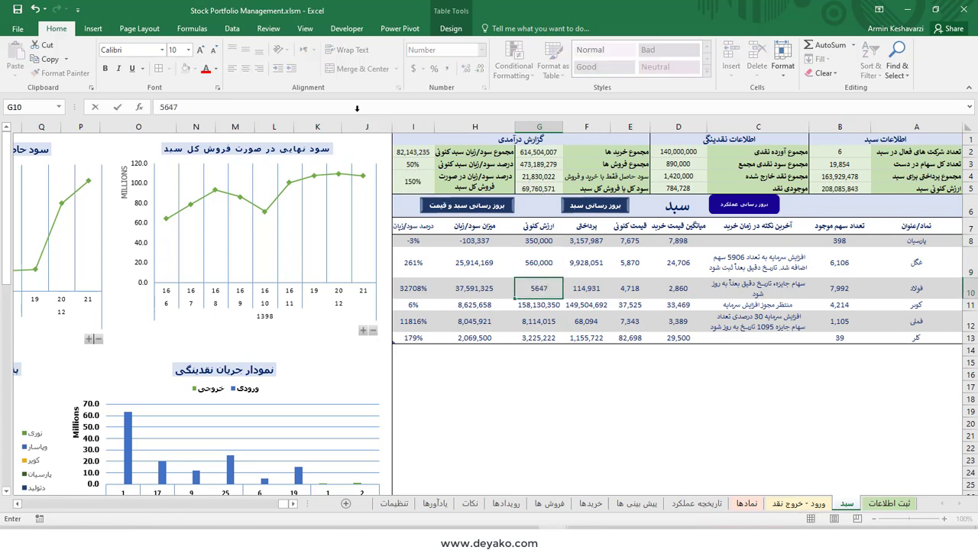
type("5")
key("Return")
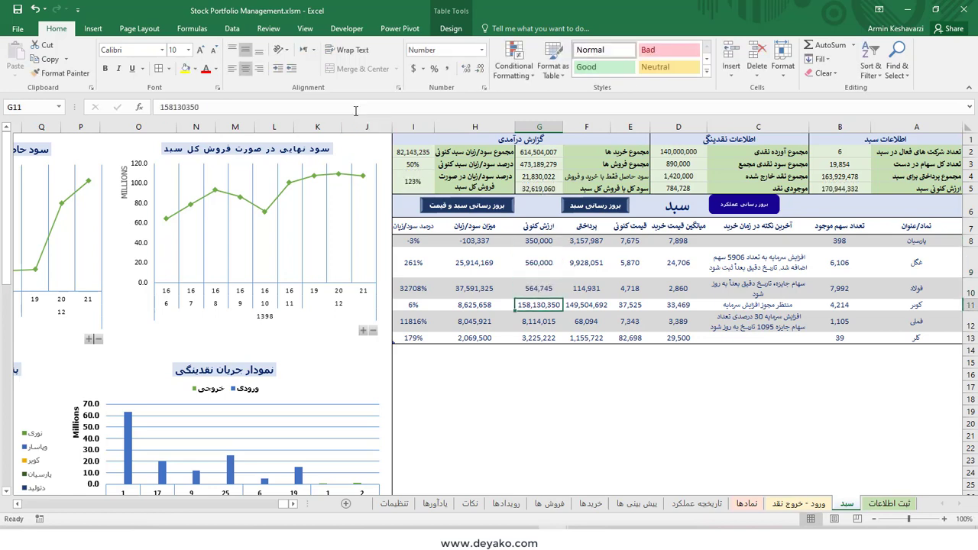
type("15,600,0")
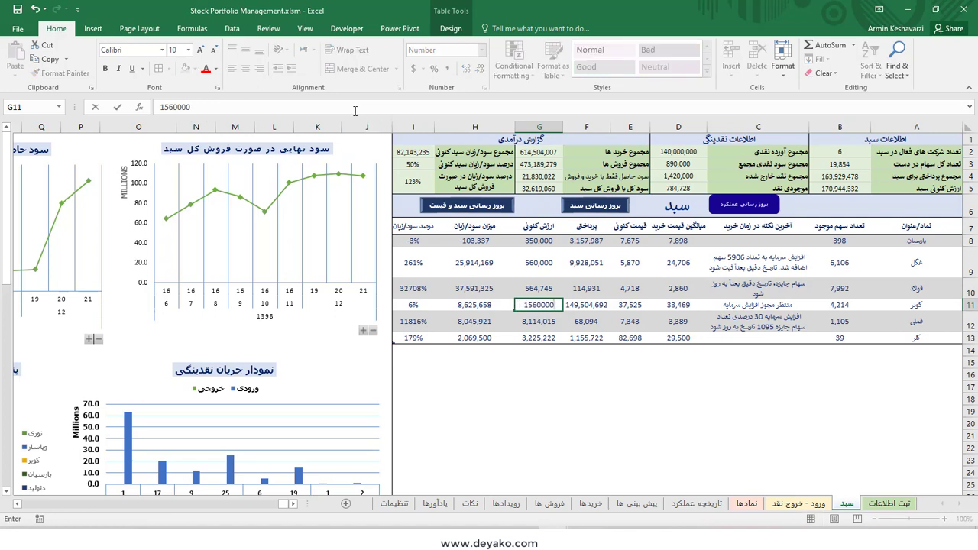
type("0")
key("Return")
type("5,0")
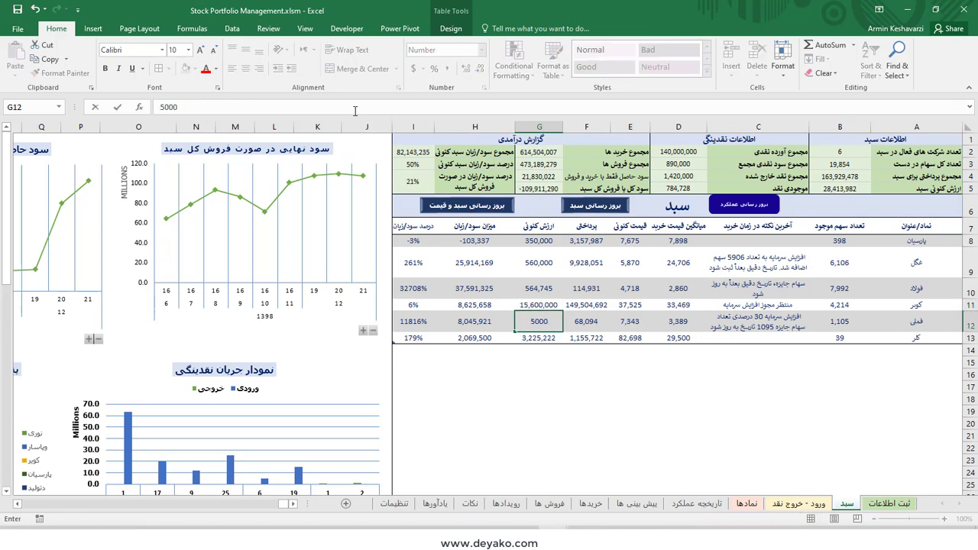
type("00,0")
key("Return")
Record the updated portfolio performance with the بروز رسانی عملکرد button and acknowledge Done!
type("67")
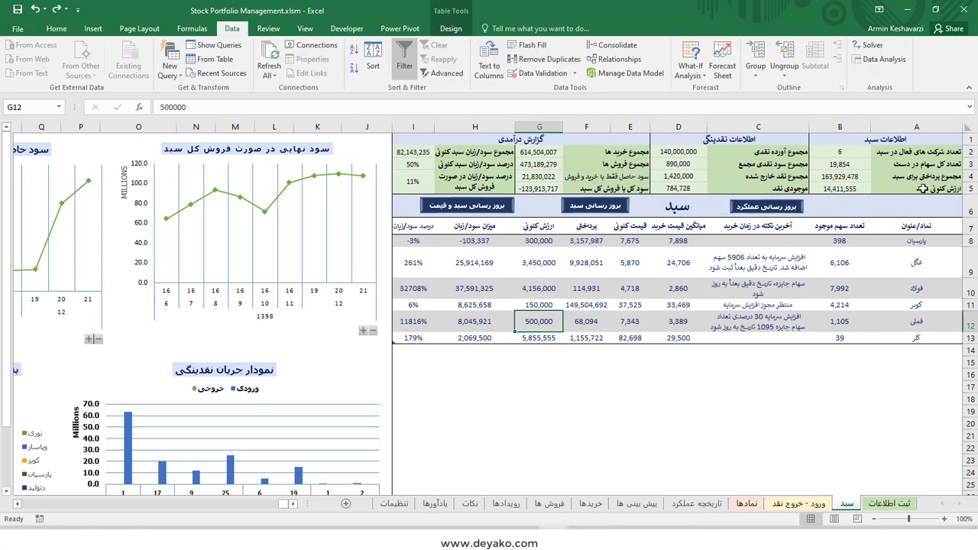
left_click(782, 208)
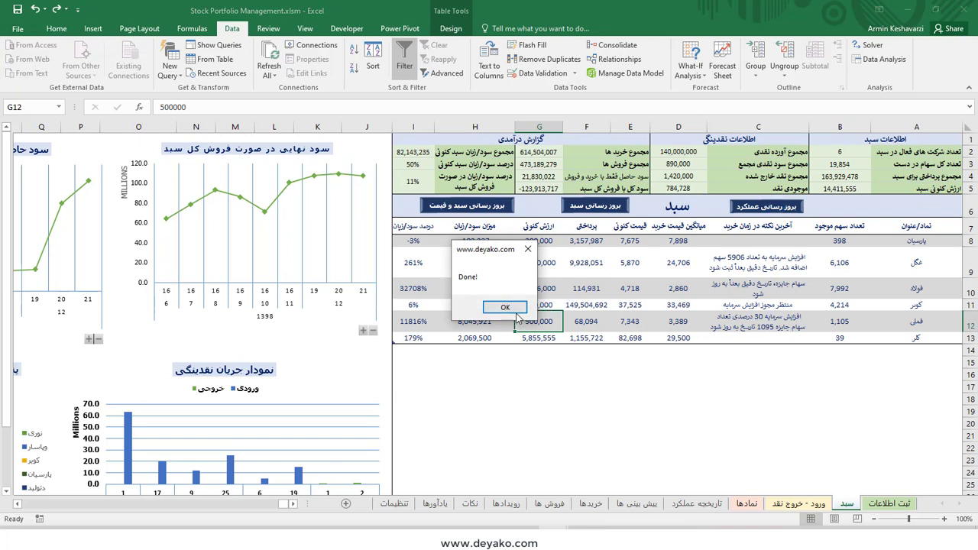
left_click(507, 308)
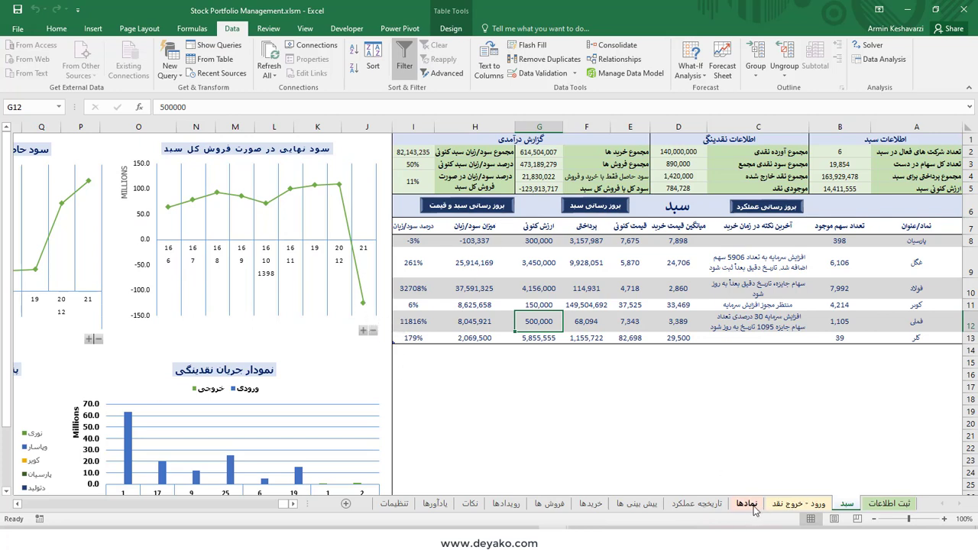
Check the new negative total in history row 10, then view the سبد and نمادها sheets.
left_click(696, 504)
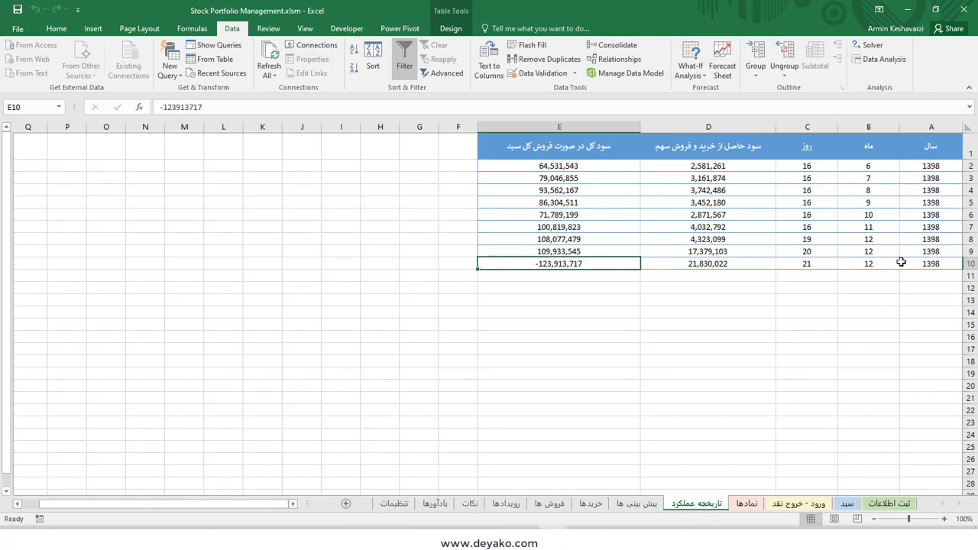
left_click_drag(914, 262, 604, 262)
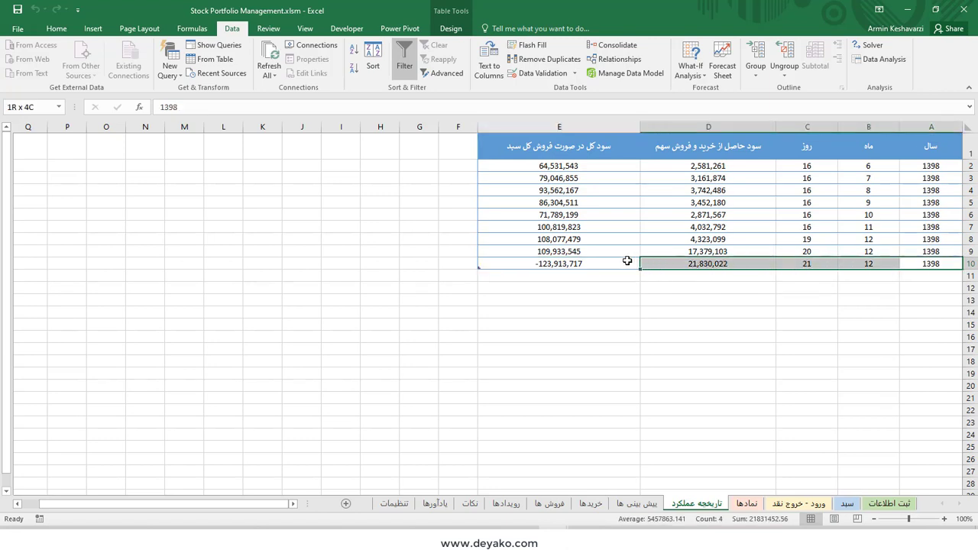
left_click(584, 260)
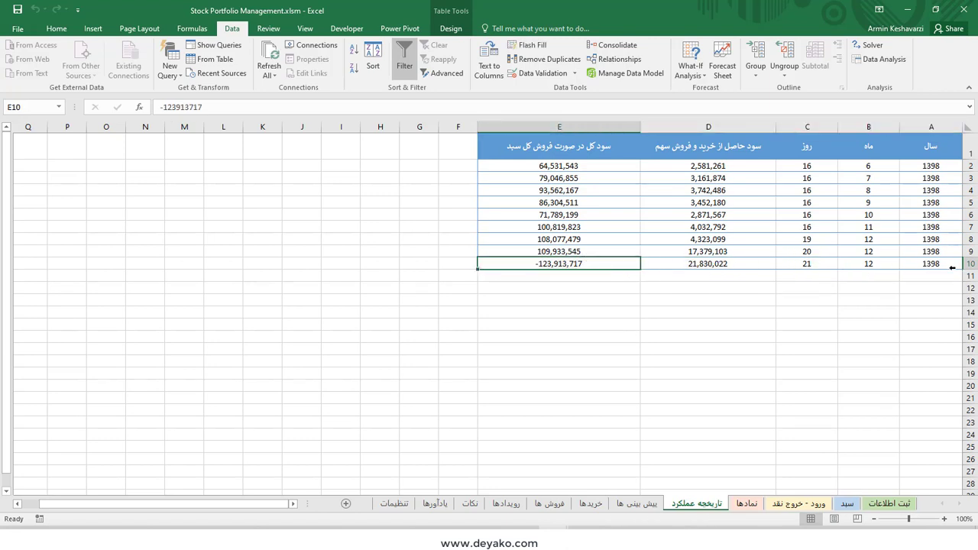
left_click(847, 506)
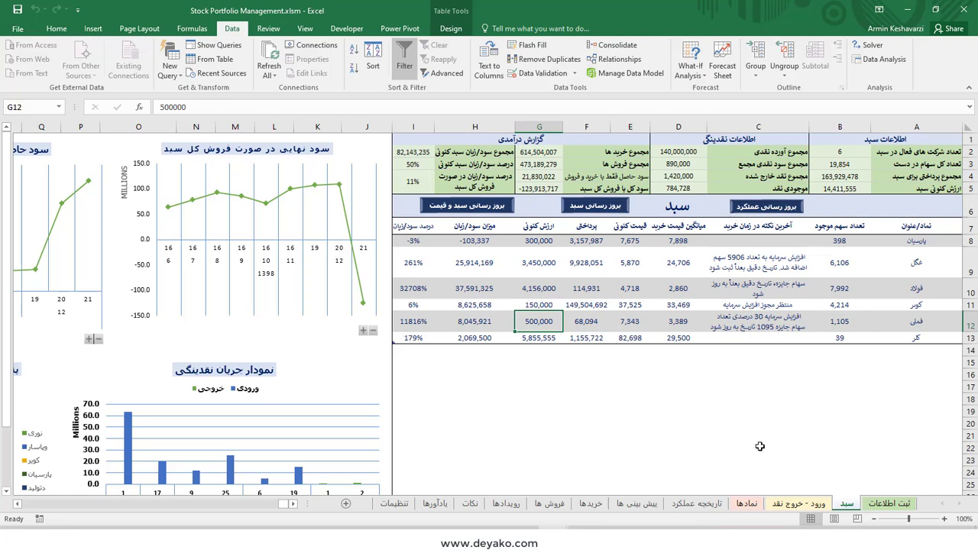
left_click(748, 503)
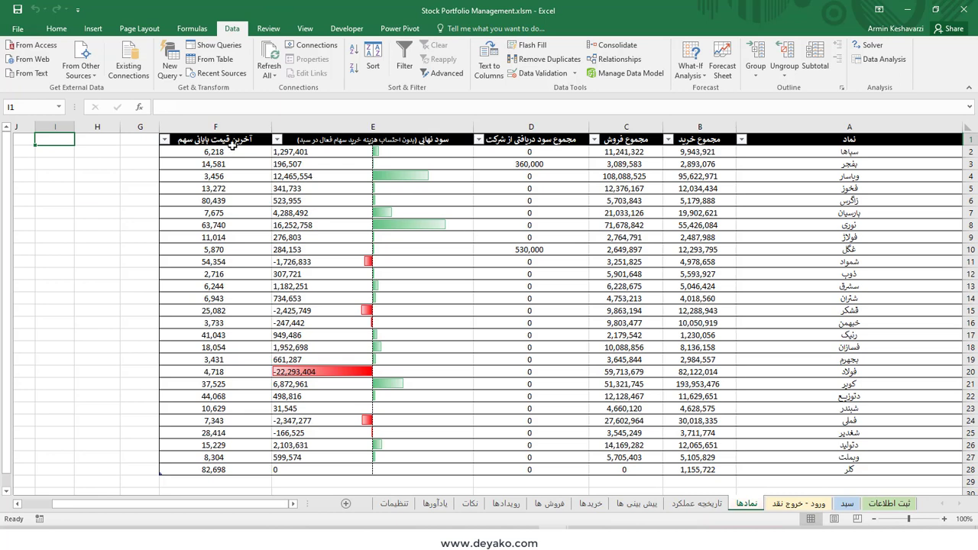
Set کویر's last closing price in F21 to 38,000.
left_click(236, 131)
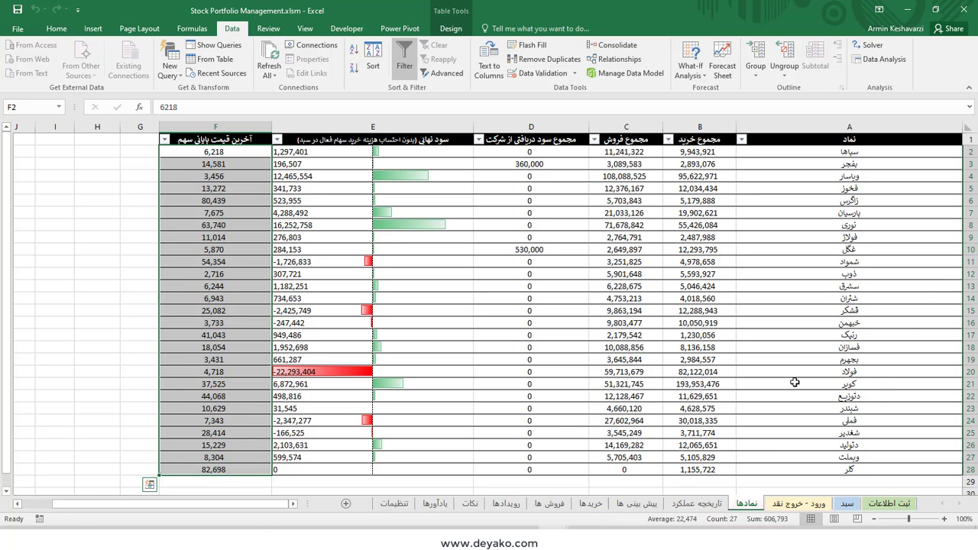
left_click_drag(796, 382, 228, 380)
left_click(229, 382)
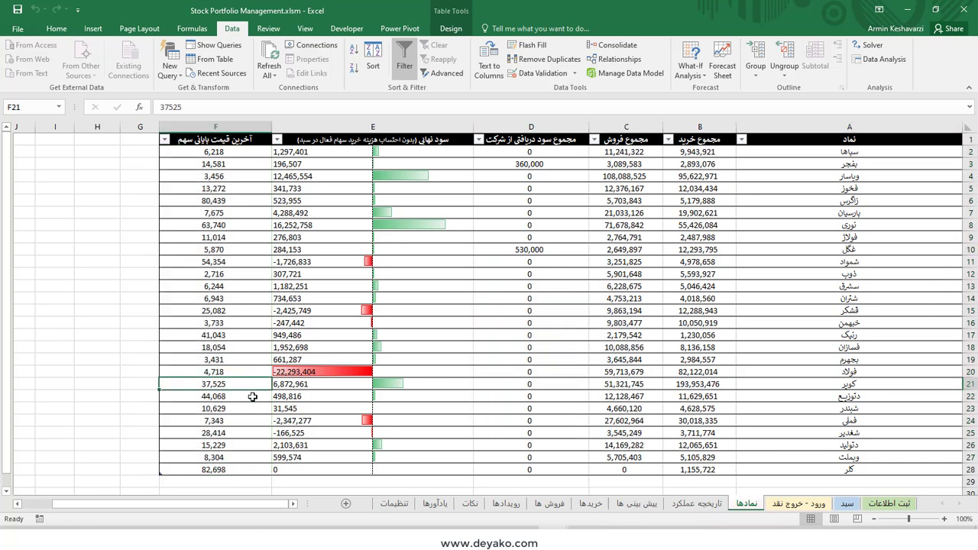
type("38000")
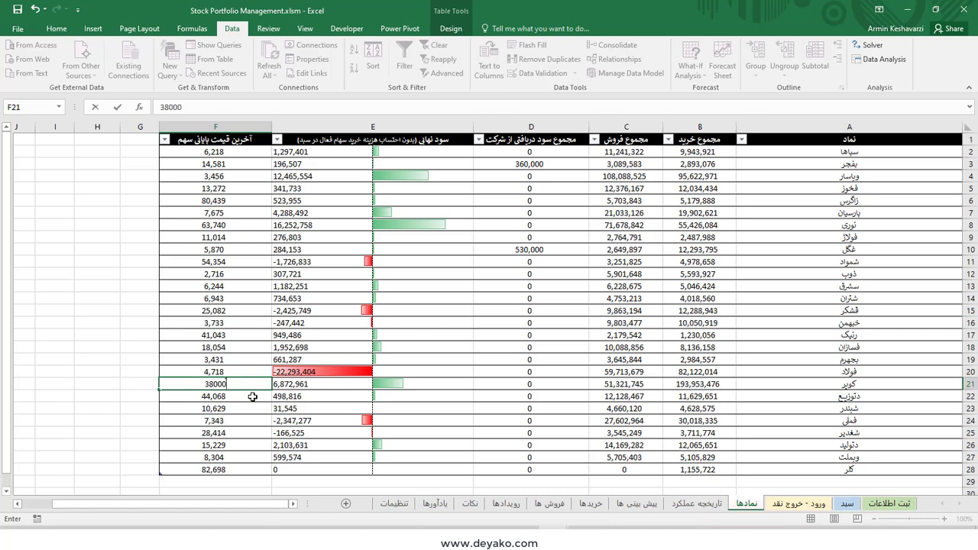
type("0")
key("BackSpace")
key("Return")
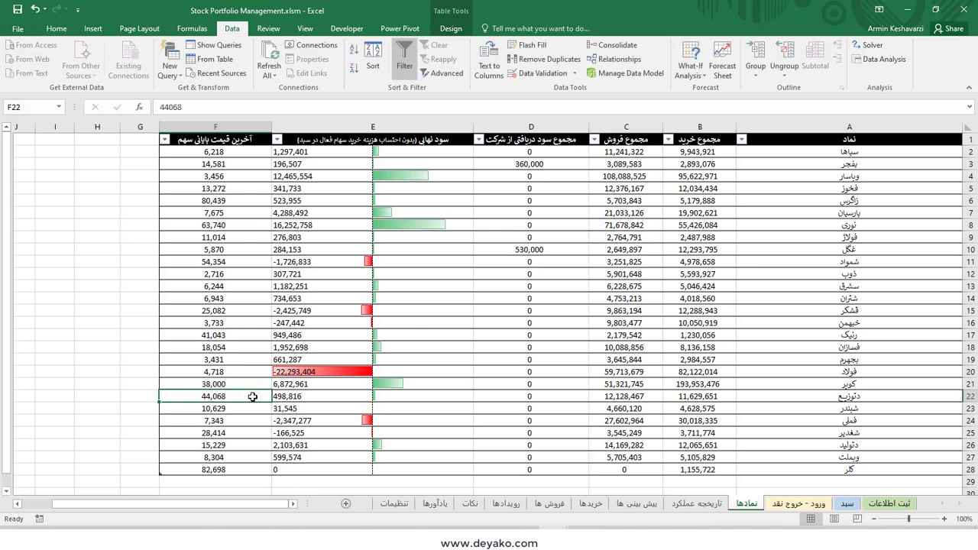
Refresh the سبد portfolio figures with the new price, then go to the تنظیمات sheet.
left_click(847, 504)
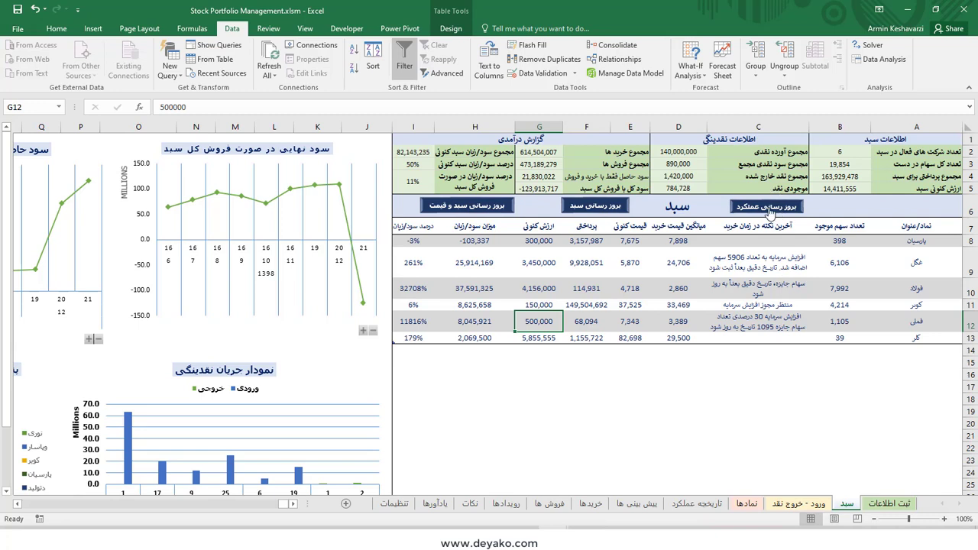
left_click(609, 208)
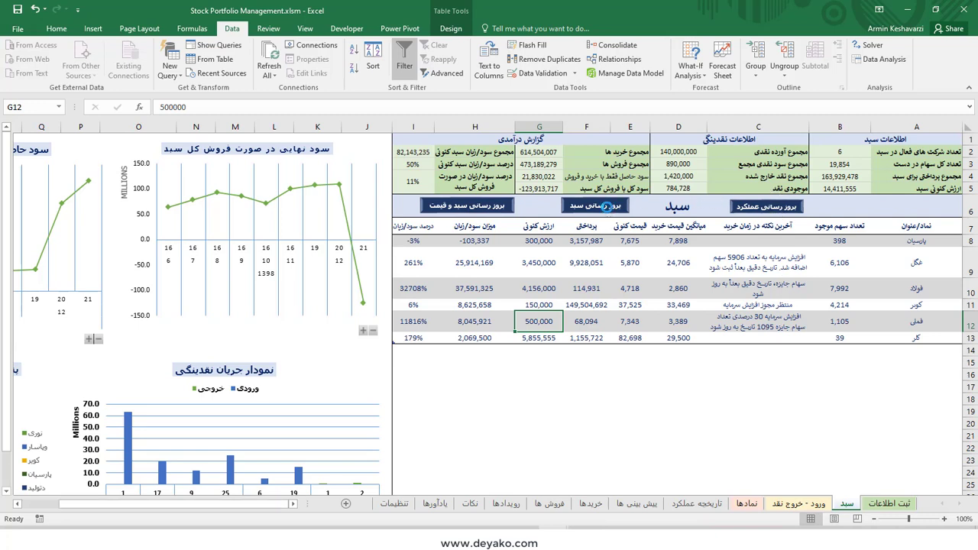
left_click(644, 306)
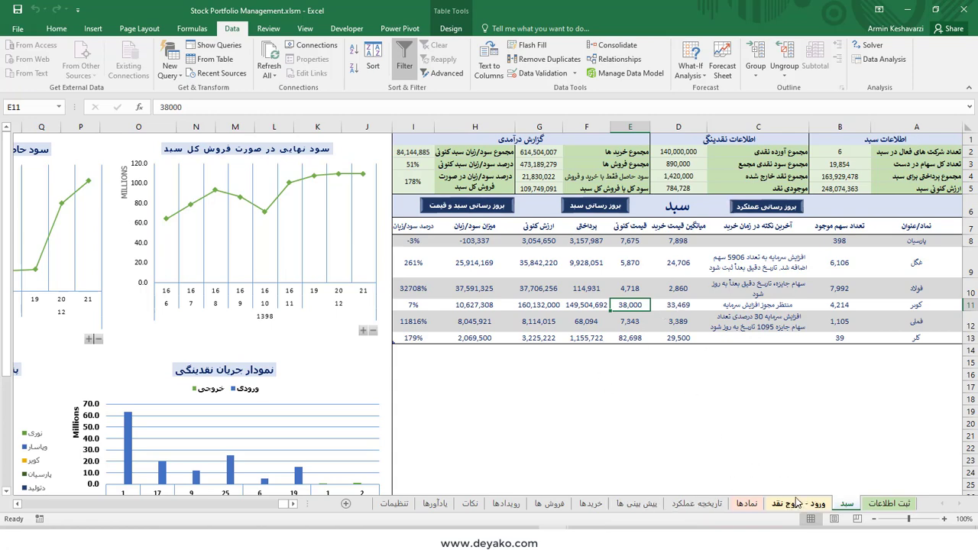
left_click(413, 504)
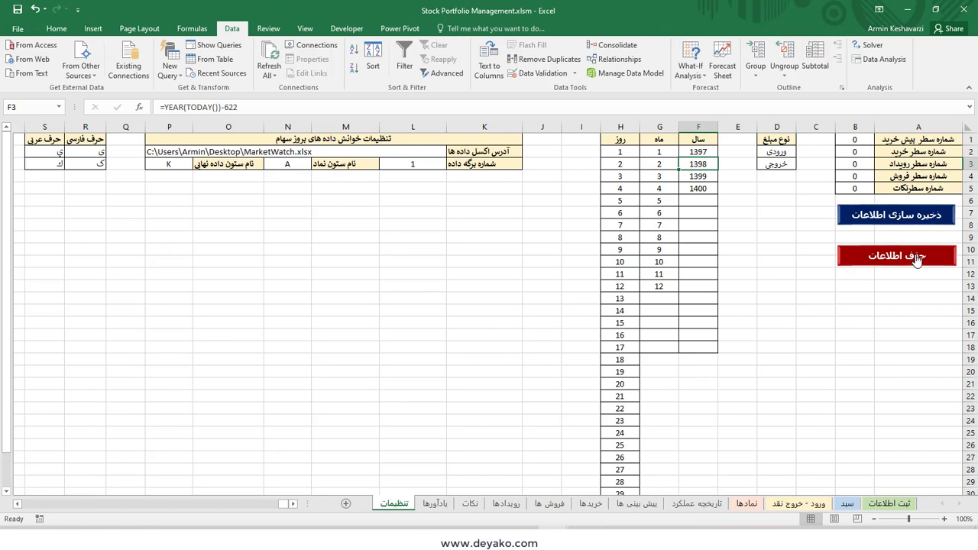
Save the data backup to the Desktop under the report name Stock trad backup 123.
left_click(932, 217)
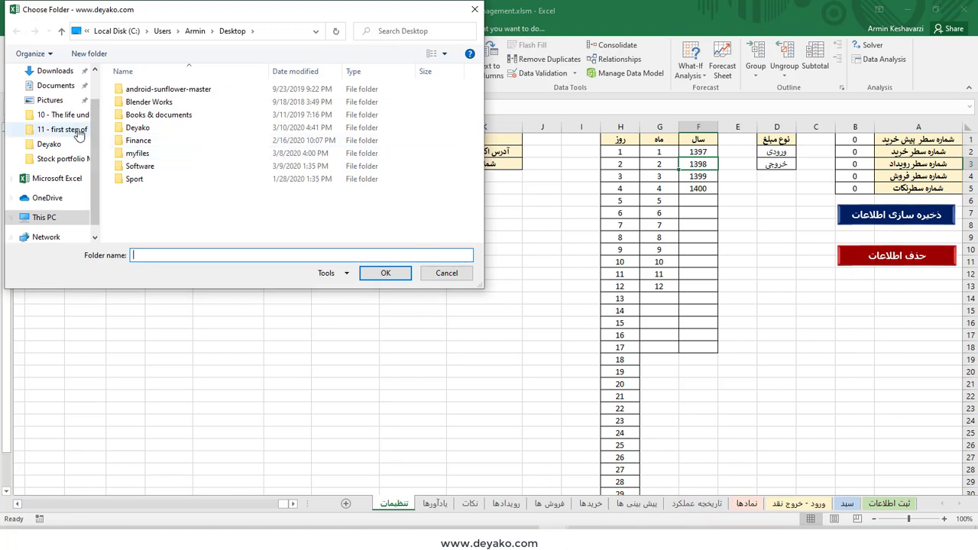
scroll(61, 88, "up", 1)
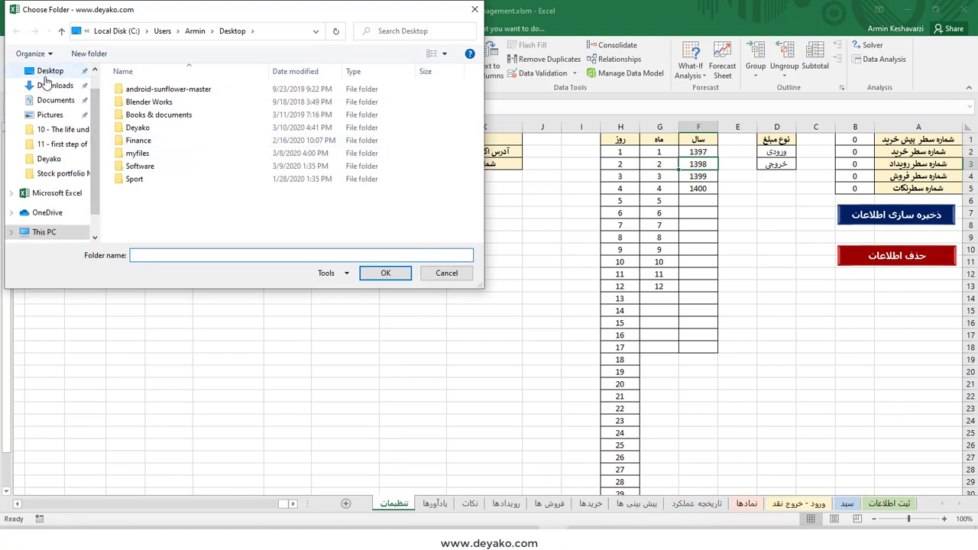
left_click(50, 70)
left_click(386, 275)
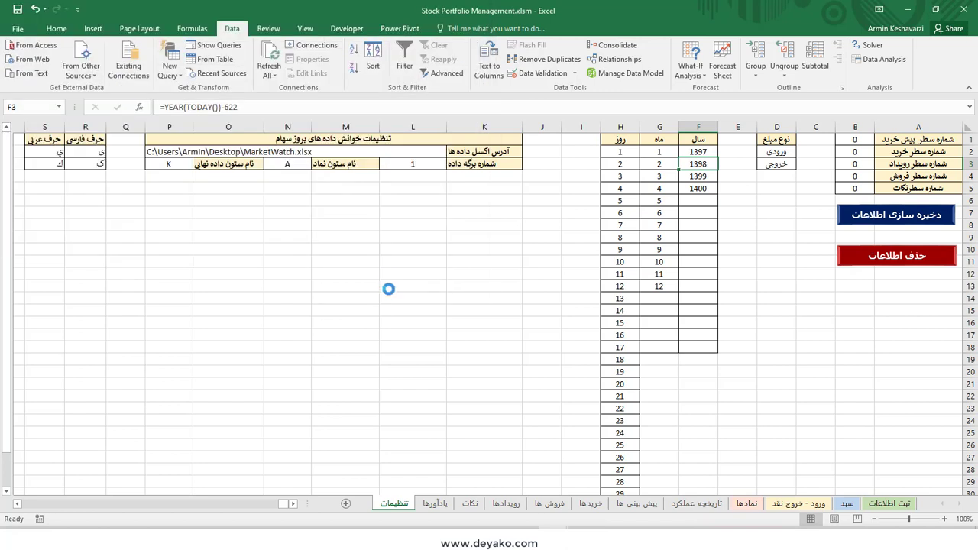
type("Stock trad backup 123")
left_click(468, 221)
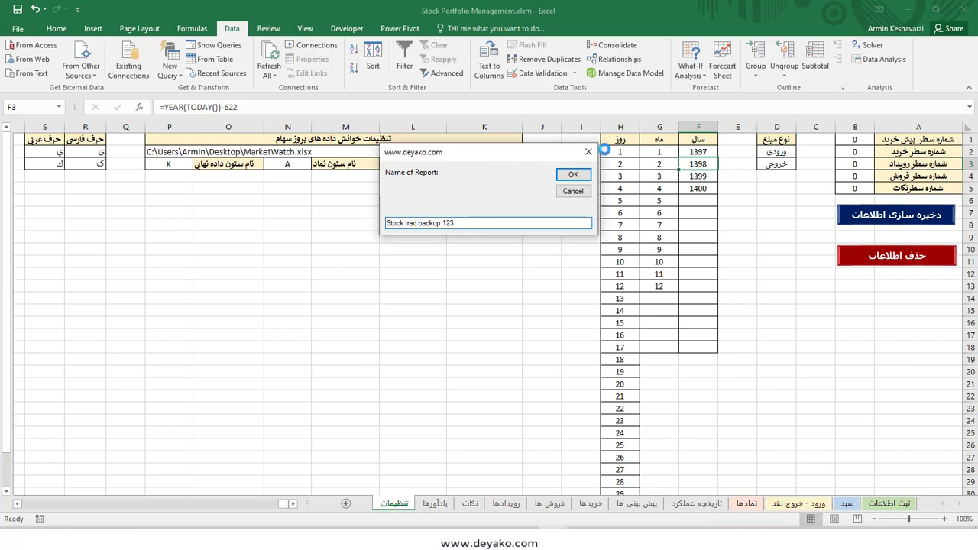
left_click(573, 175)
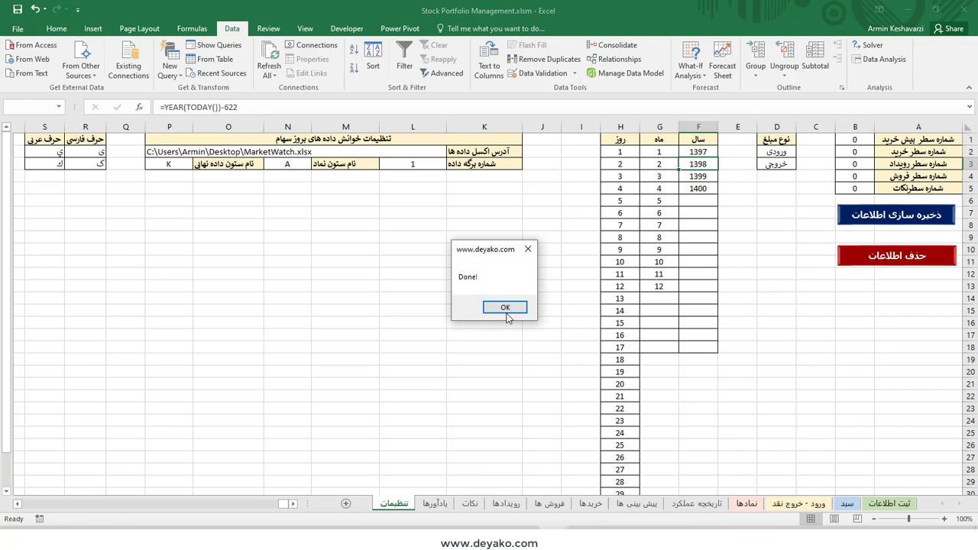
left_click(505, 307)
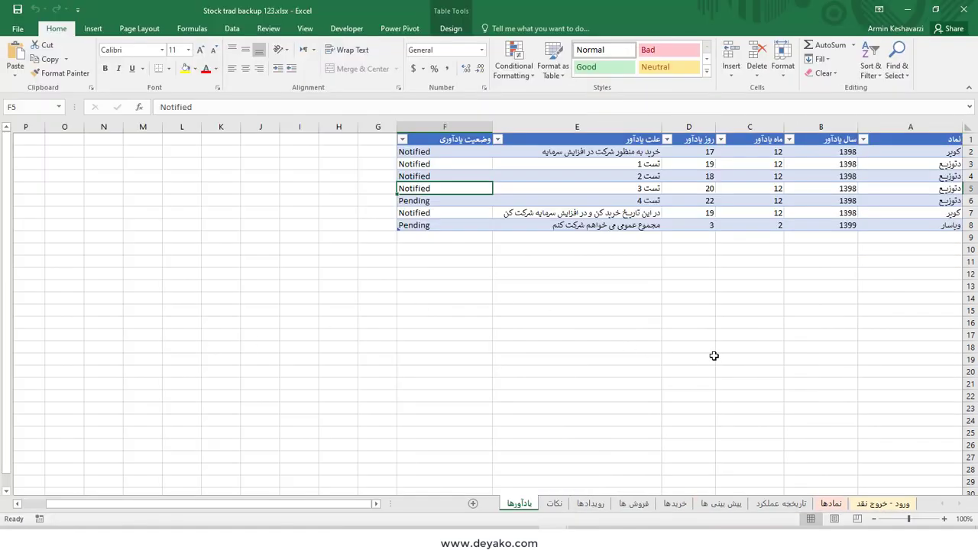
Browse the backup's notes, sales and cash flow sheets, ending on the نمادها symbols sheet.
left_click(557, 506)
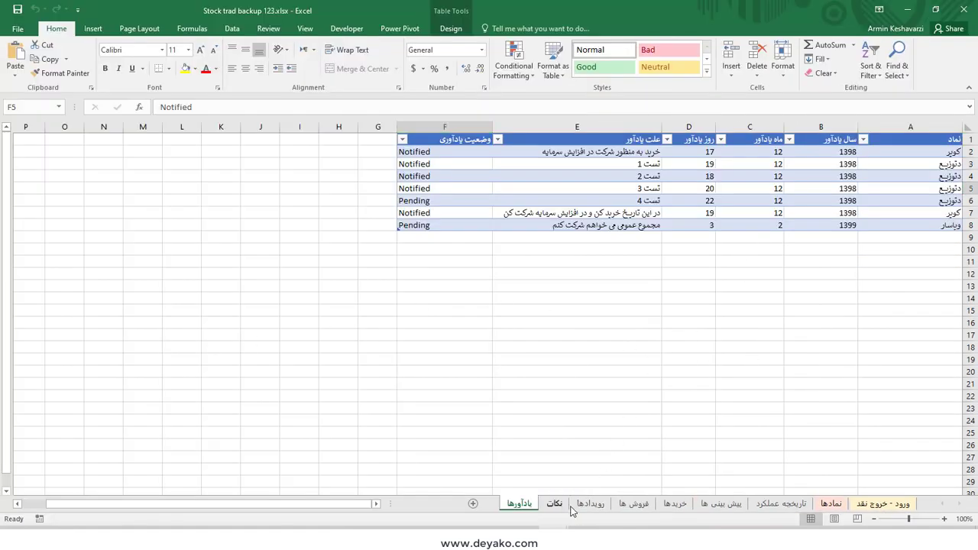
left_click(588, 505)
left_click(633, 504)
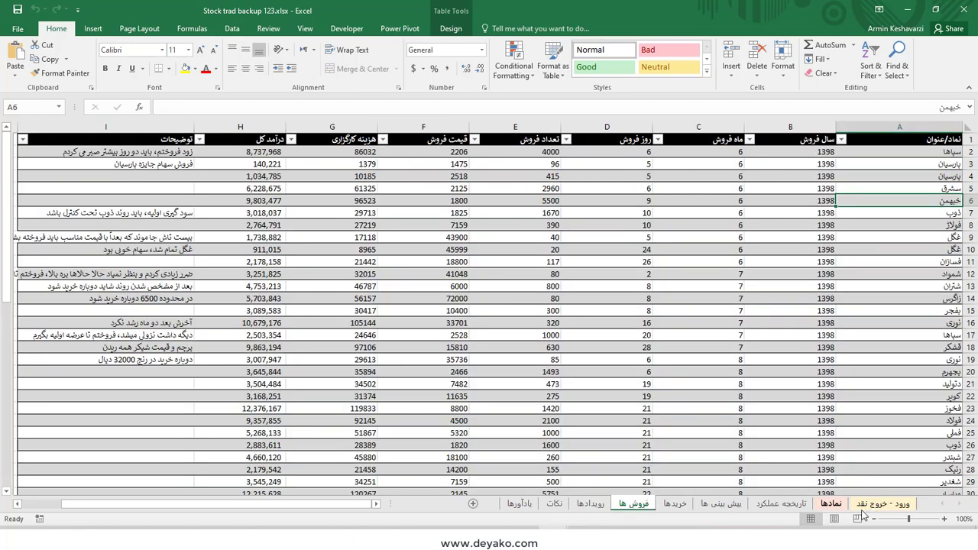
left_click(876, 504)
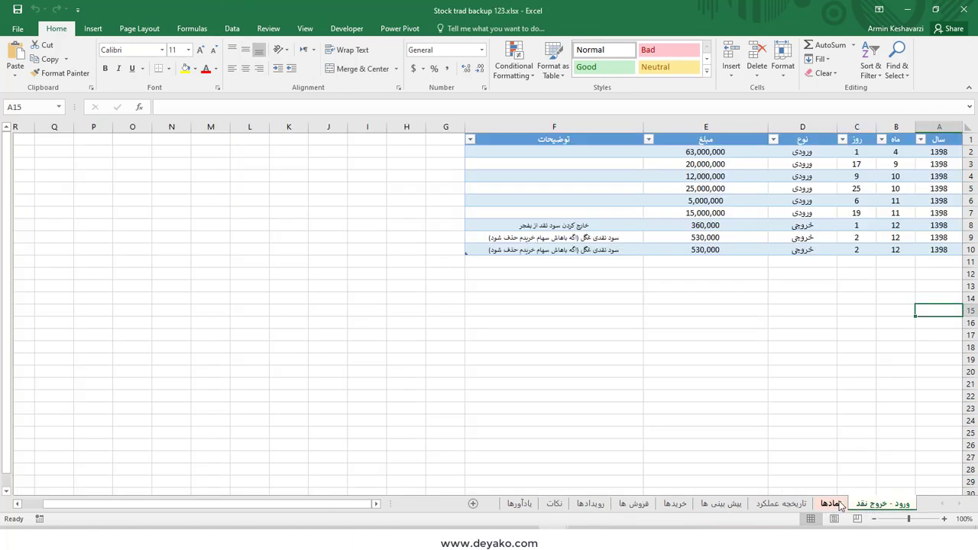
left_click(833, 505)
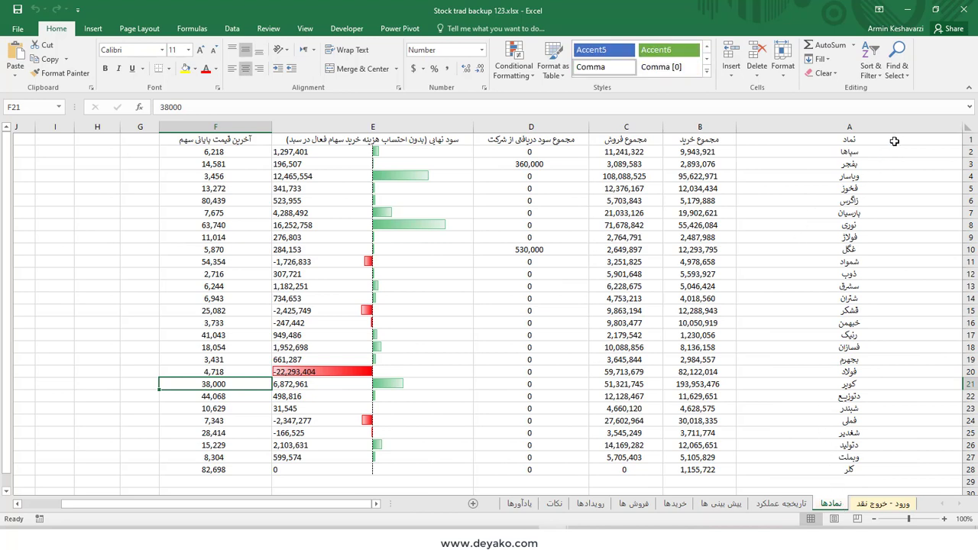
Check the restored values in the symbols table, including row 10 and B2.
left_click_drag(894, 141, 229, 470)
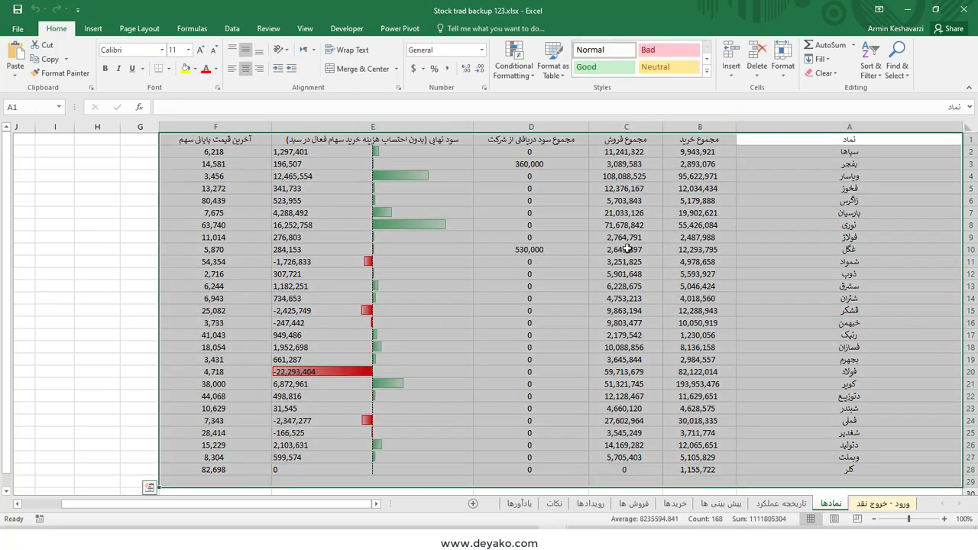
left_click(656, 237)
left_click(558, 248)
left_click(340, 248)
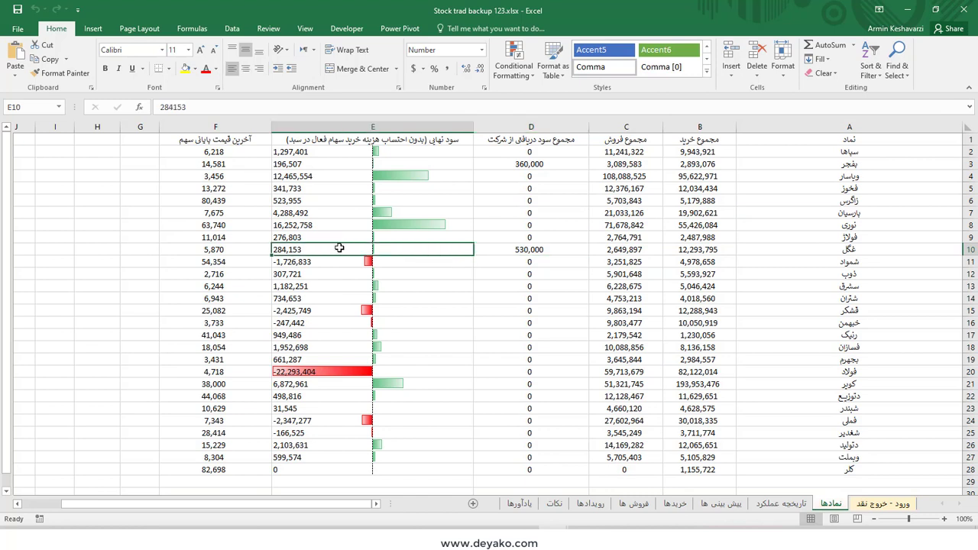
left_click(247, 250)
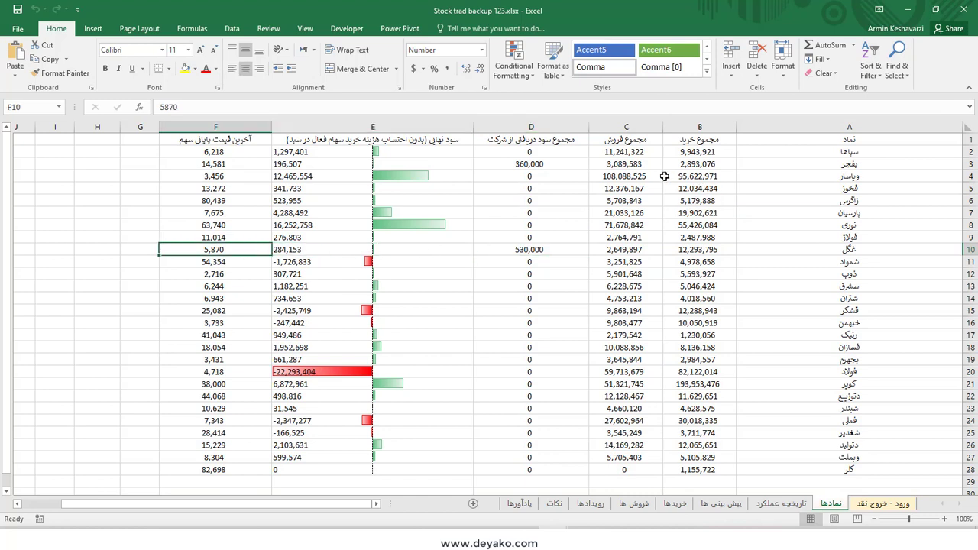
left_click(705, 156)
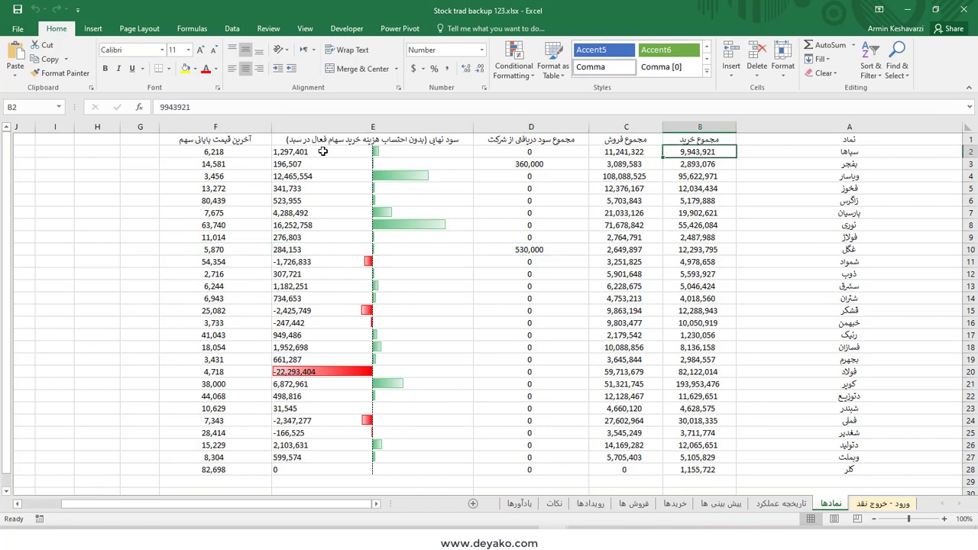
Select the symbol names in A2:A28 and copy them.
left_click_drag(233, 164, 917, 458)
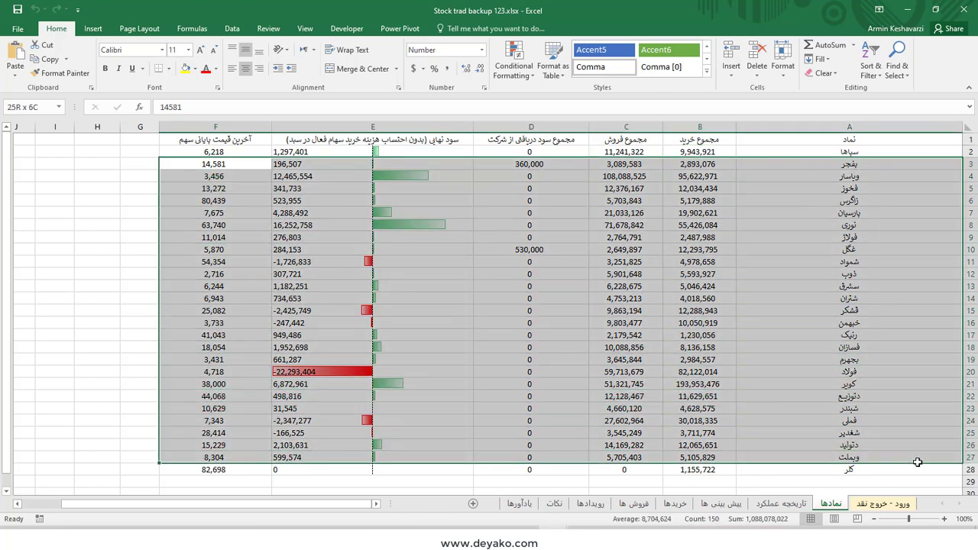
left_click(857, 152)
left_click_drag(862, 176, 850, 472)
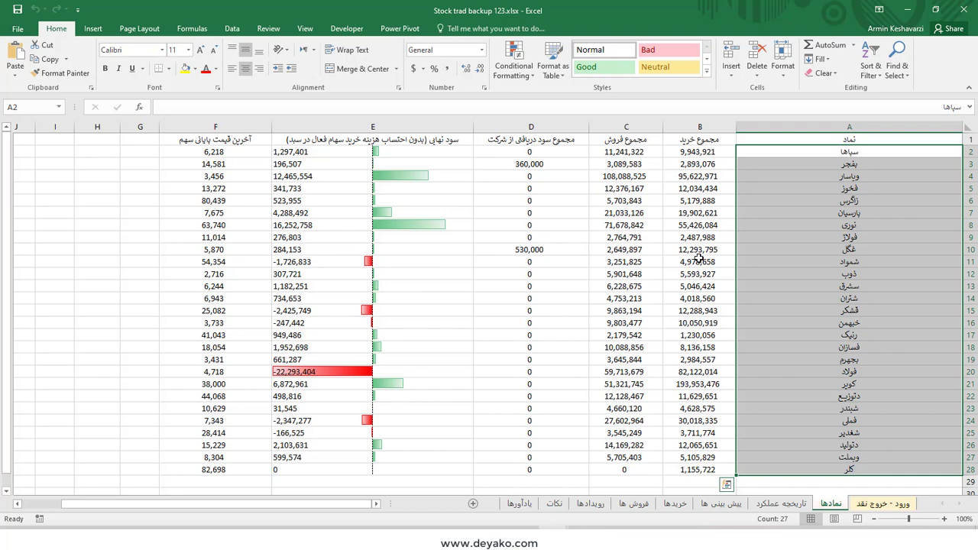
key("ctrl+c")
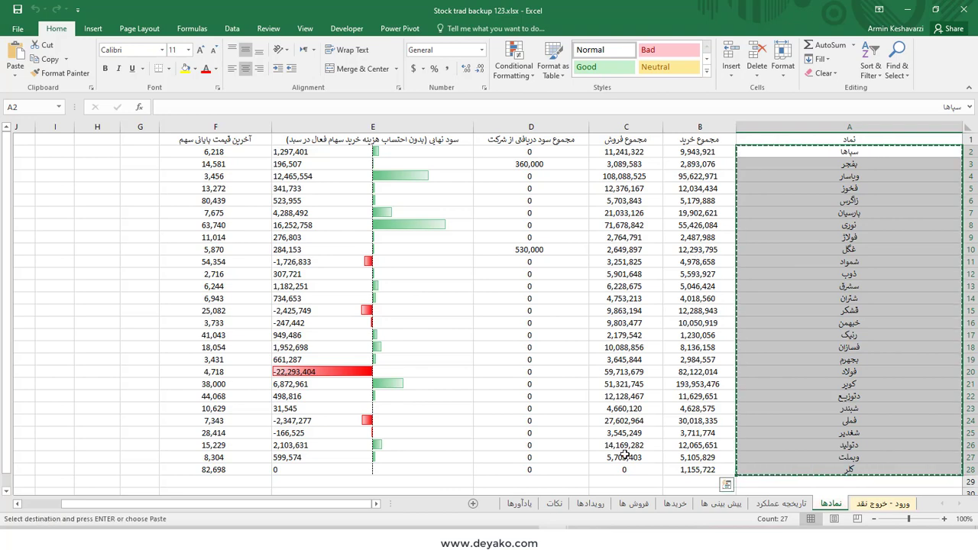
mouse_move(421, 481)
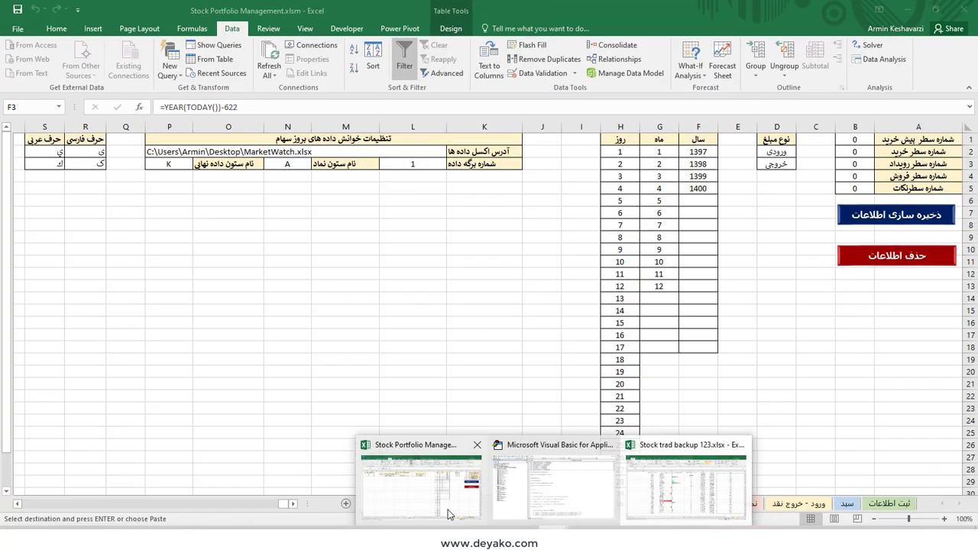
Paste the symbol names as values only into A2 of the Stock Portfolio Management نمادها sheet.
left_click(450, 515)
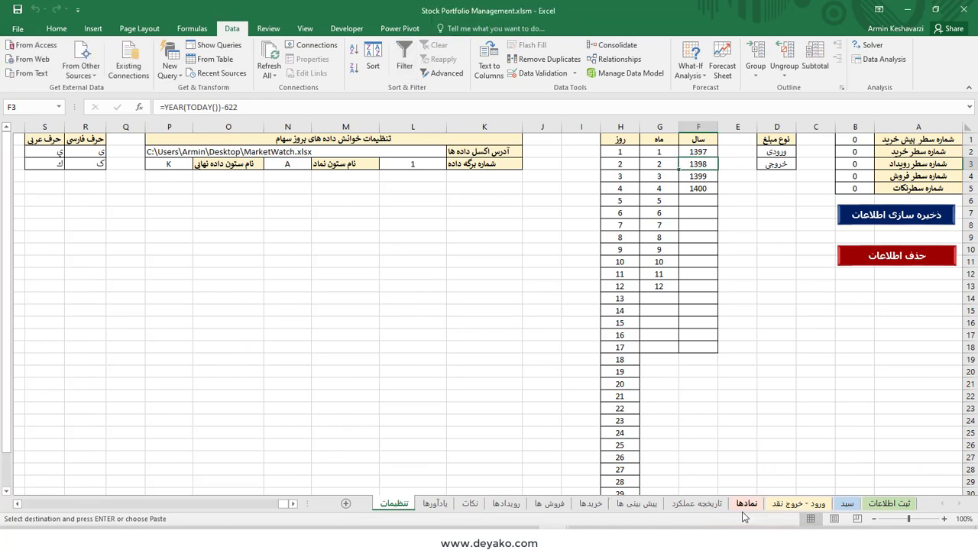
left_click(748, 506)
left_click(867, 156)
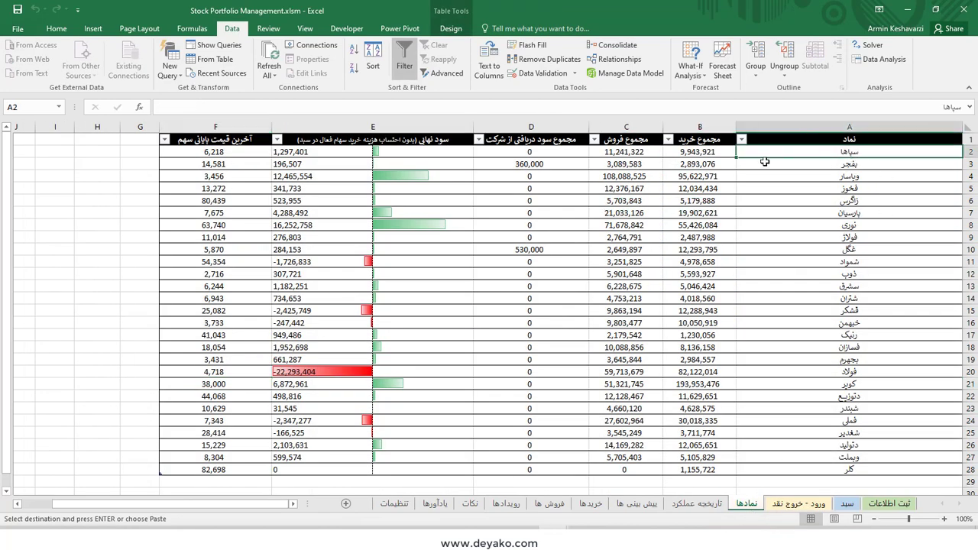
left_click(57, 28)
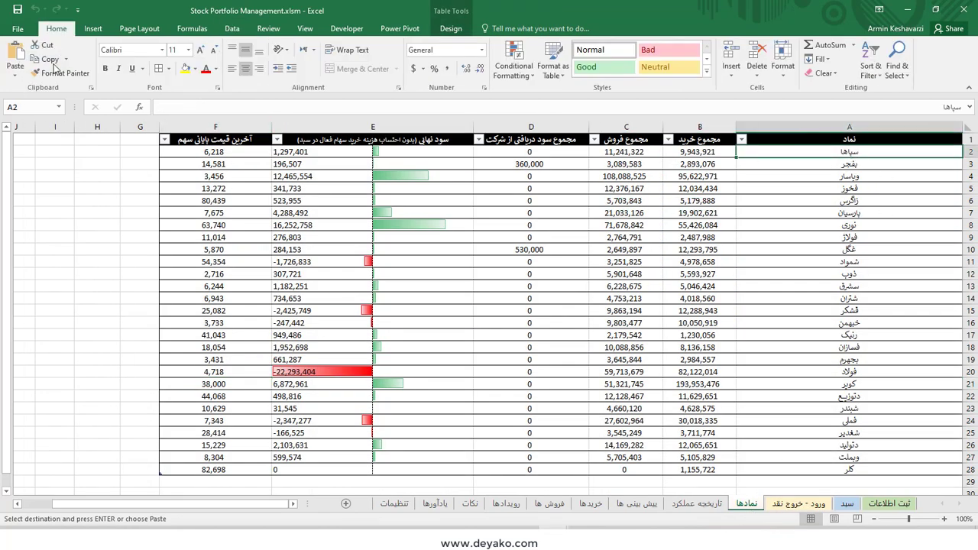
left_click(15, 75)
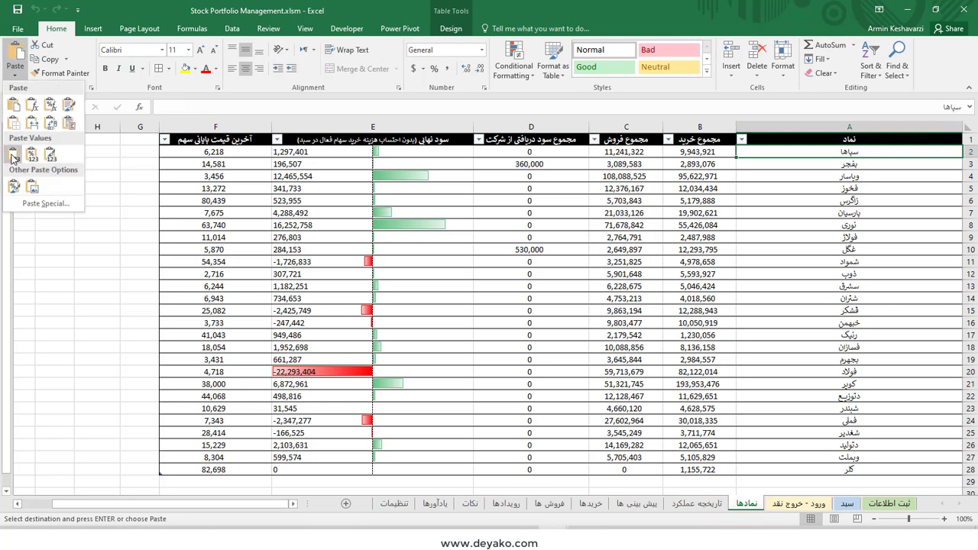
left_click(13, 159)
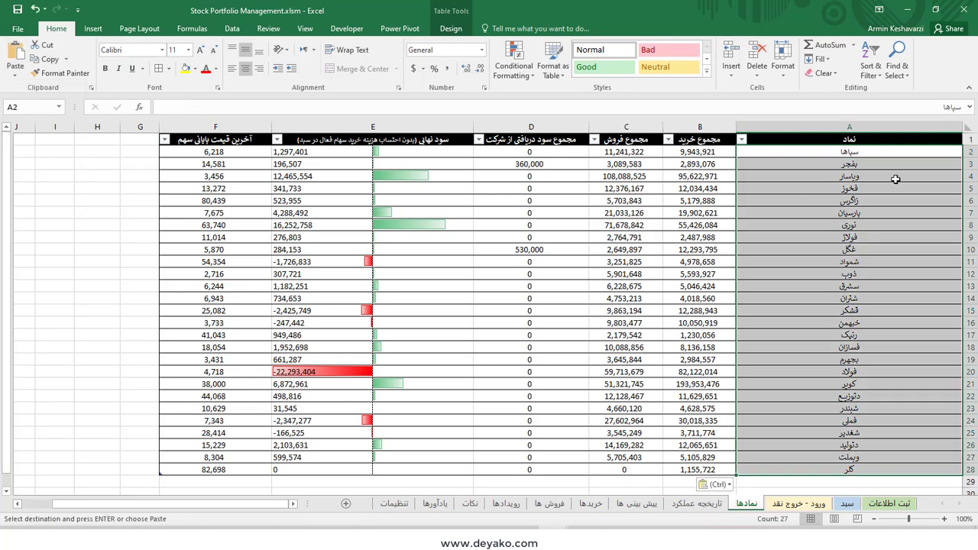
Review the calculated columns B to F, then go to the تنظیمات settings sheet.
mouse_move(699, 156)
left_mouse_down()
mouse_move(404, 363)
mouse_move(227, 447)
left_mouse_up()
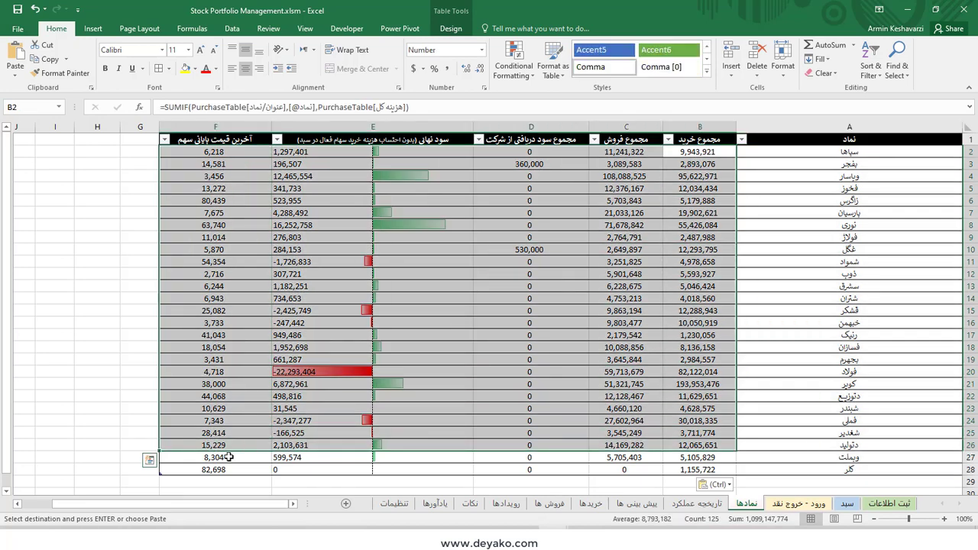
left_click(223, 178)
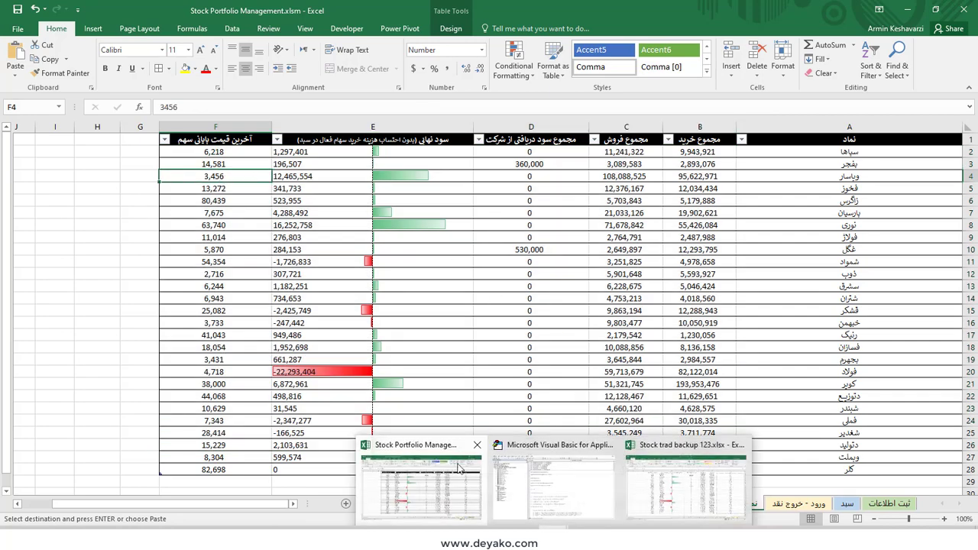
left_click(492, 298)
left_click(394, 503)
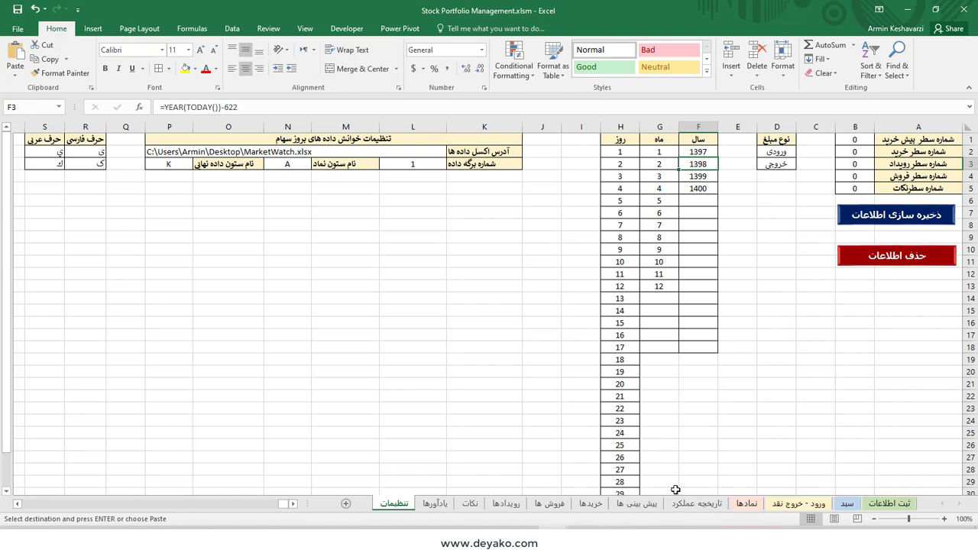
Delete all data from the workbook with the حذف اطلاعات button, confirming and acknowledging Done!
left_click(884, 258)
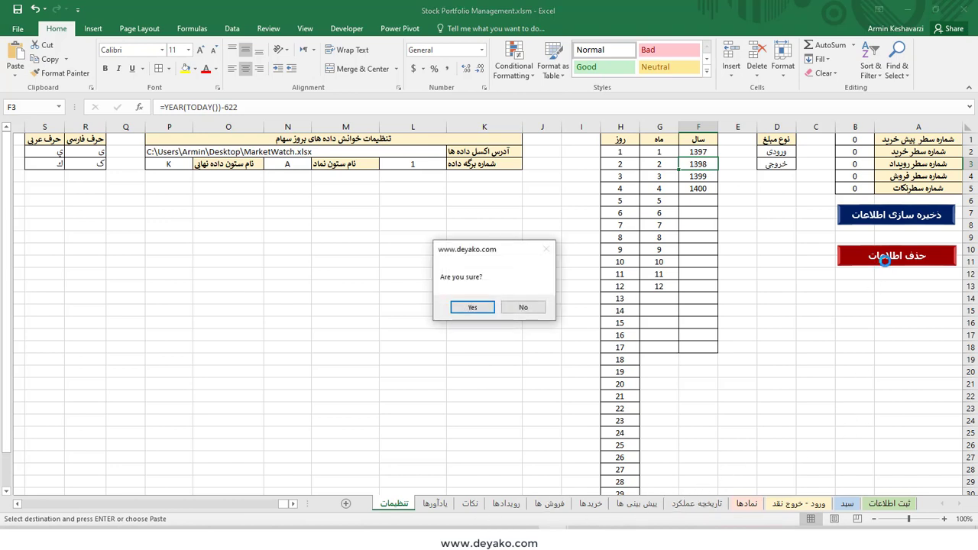
left_click(489, 305)
left_click(489, 309)
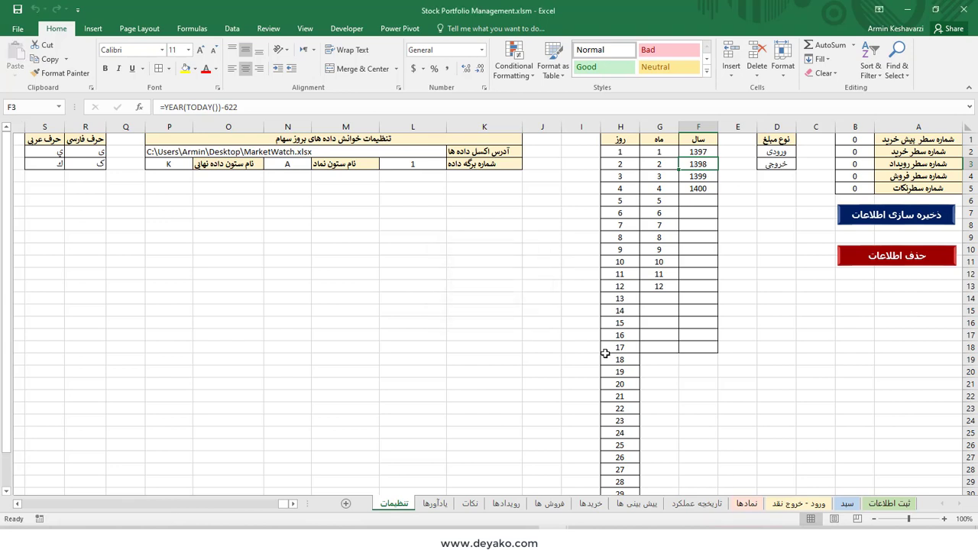
Check that each sheet, from سبد through فروش ها, is now empty, ending on ثبت اطلاعات.
left_click(848, 505)
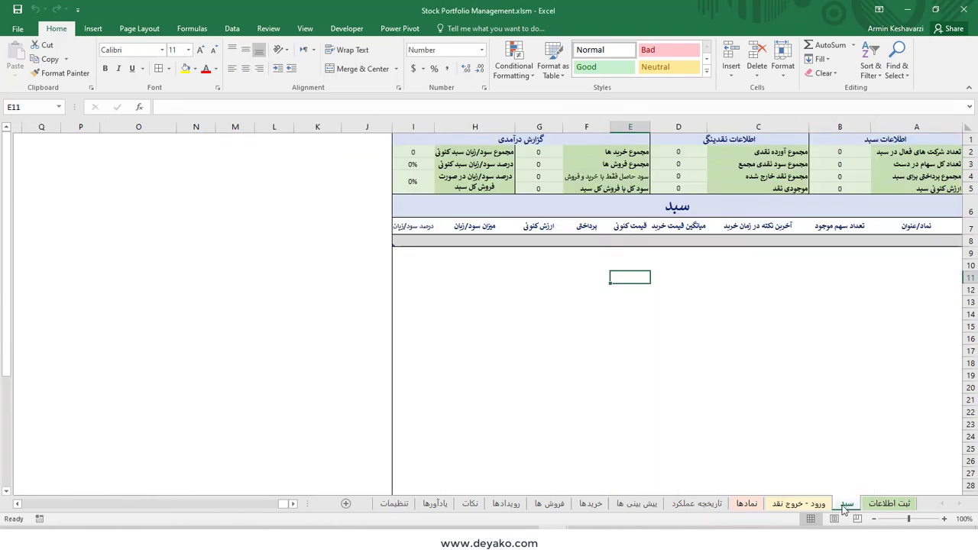
left_click(809, 508)
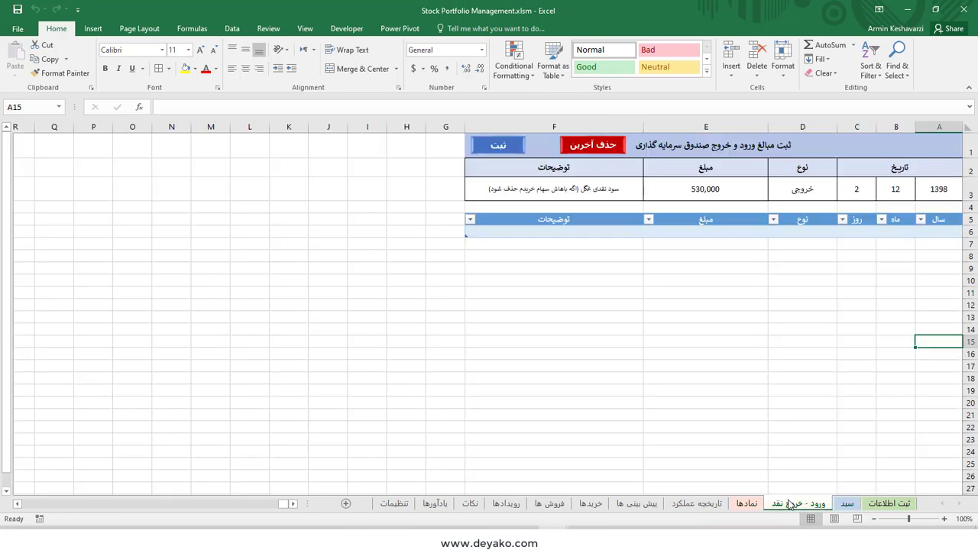
left_click(749, 506)
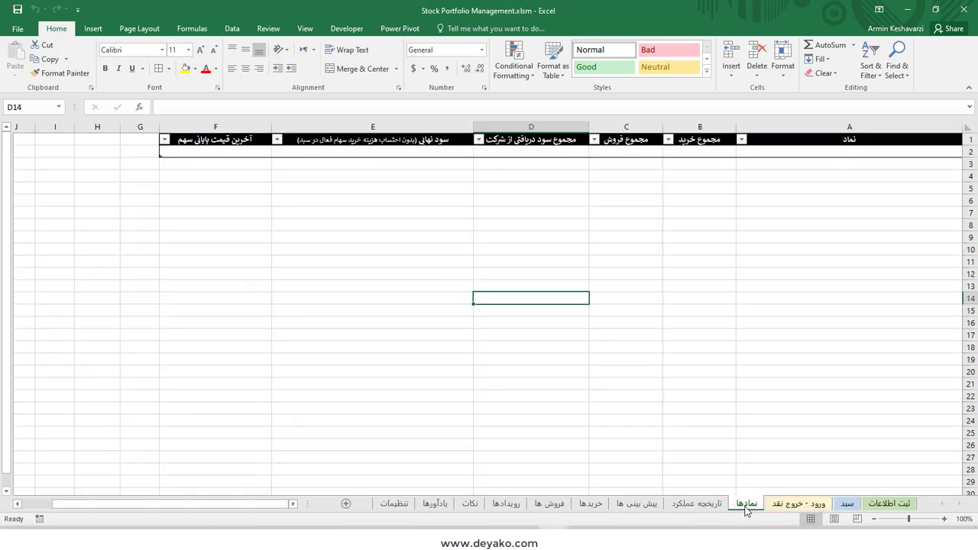
left_click(698, 506)
left_click(636, 506)
left_click(590, 505)
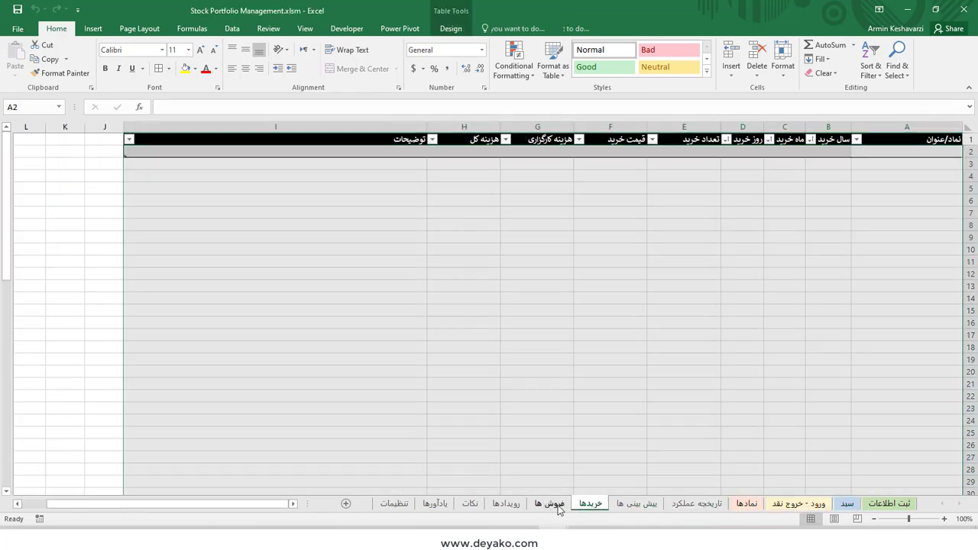
left_click(551, 505)
left_click(910, 498)
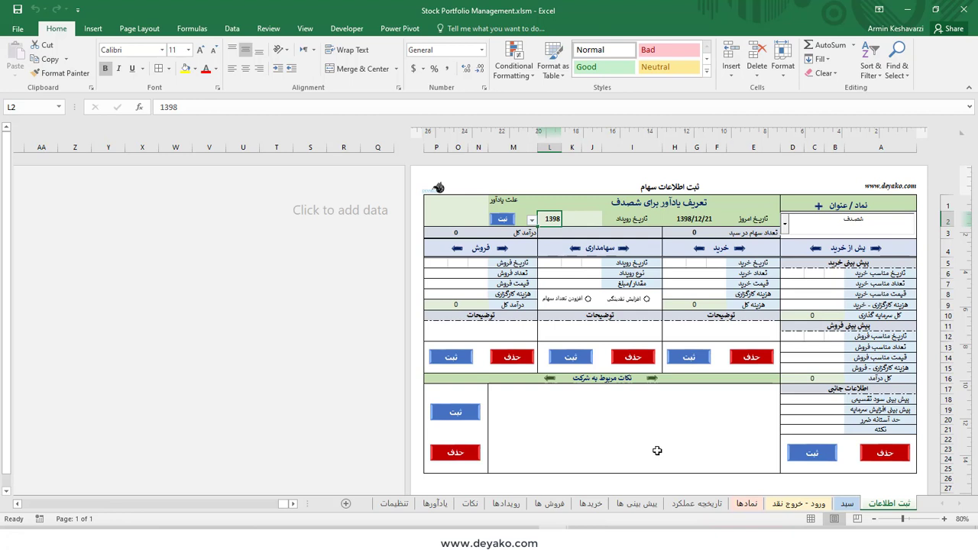
Switch the form and the سبد sheet to Normal view, briefly previewing سبد as pages.
left_click(811, 519)
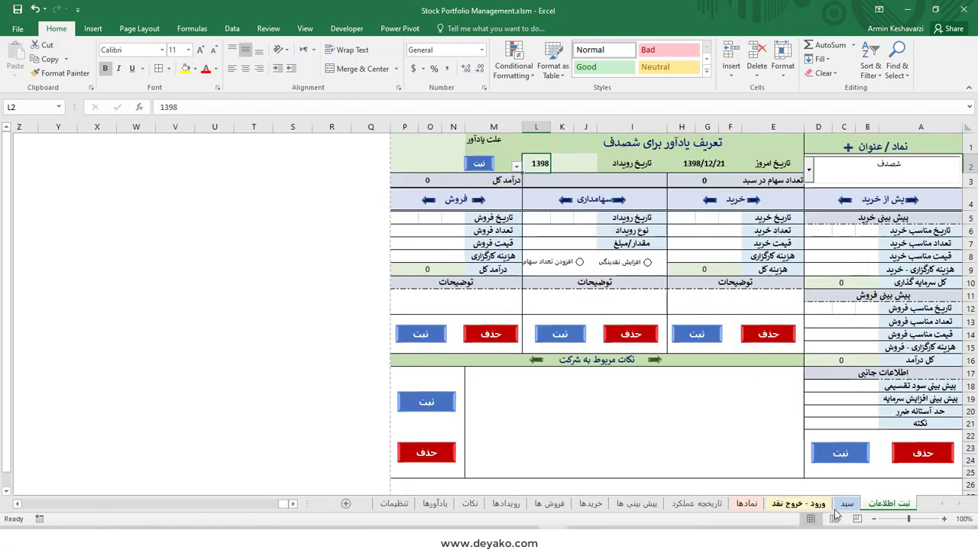
left_click(847, 504)
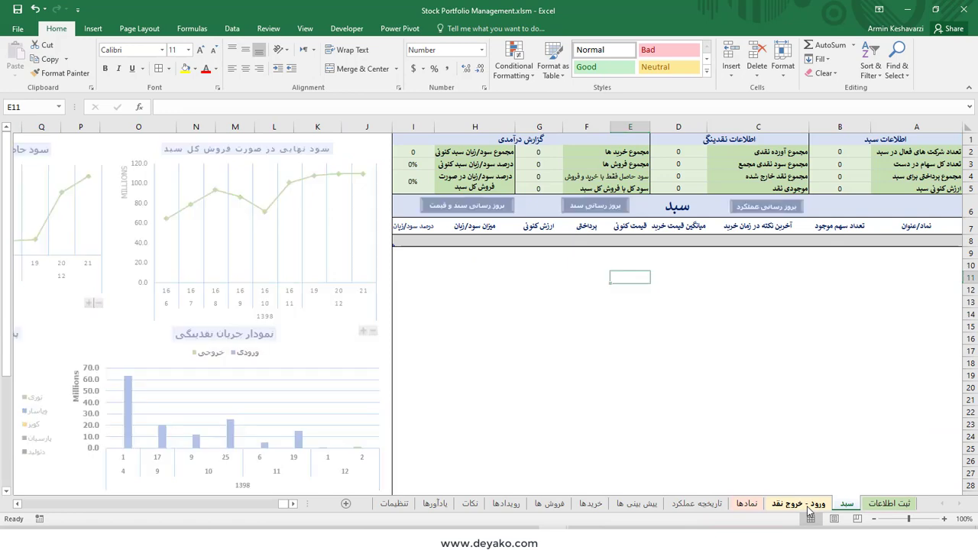
left_click(810, 505)
left_click(847, 504)
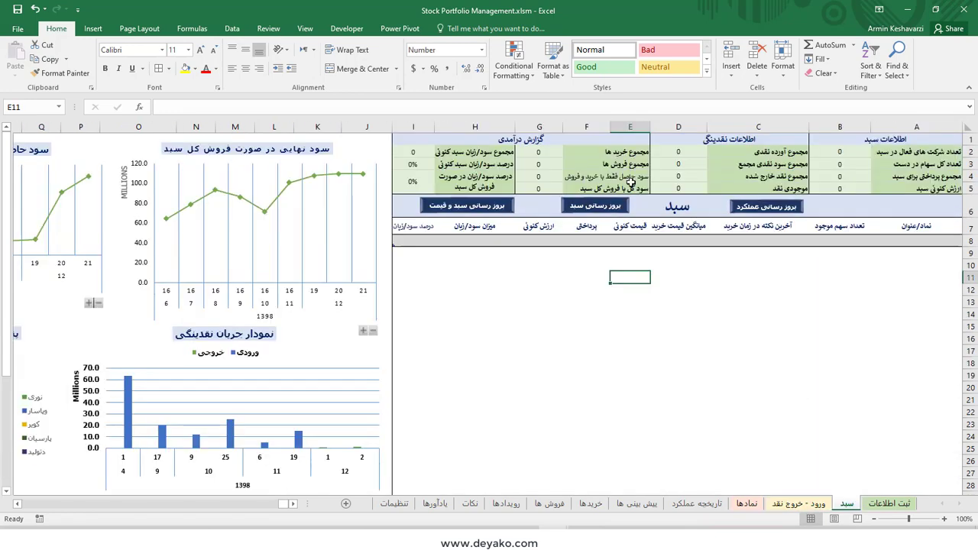
left_click(835, 519)
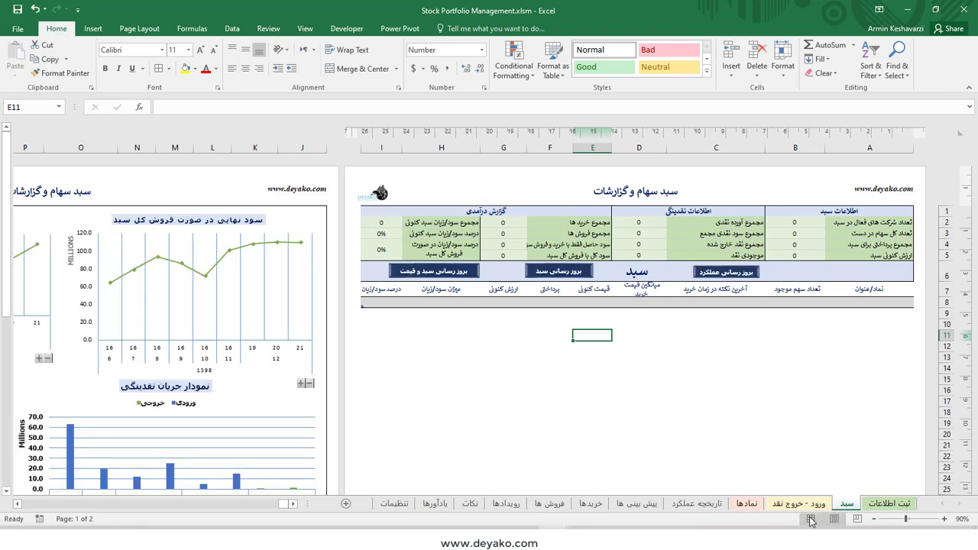
left_click(811, 519)
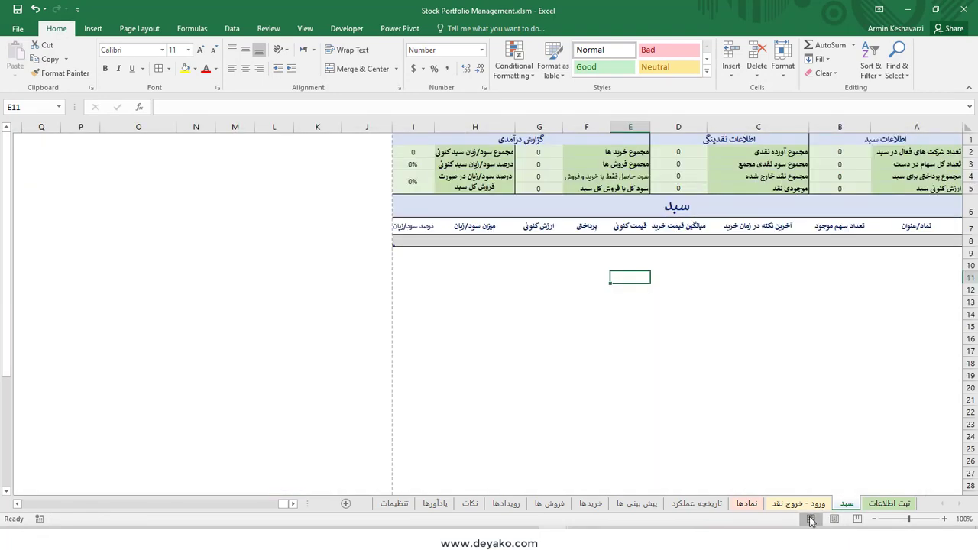
Look over the empty سبد and cash sheets again, ending on the ثبت اطلاعات form.
left_click(890, 504)
left_click(848, 504)
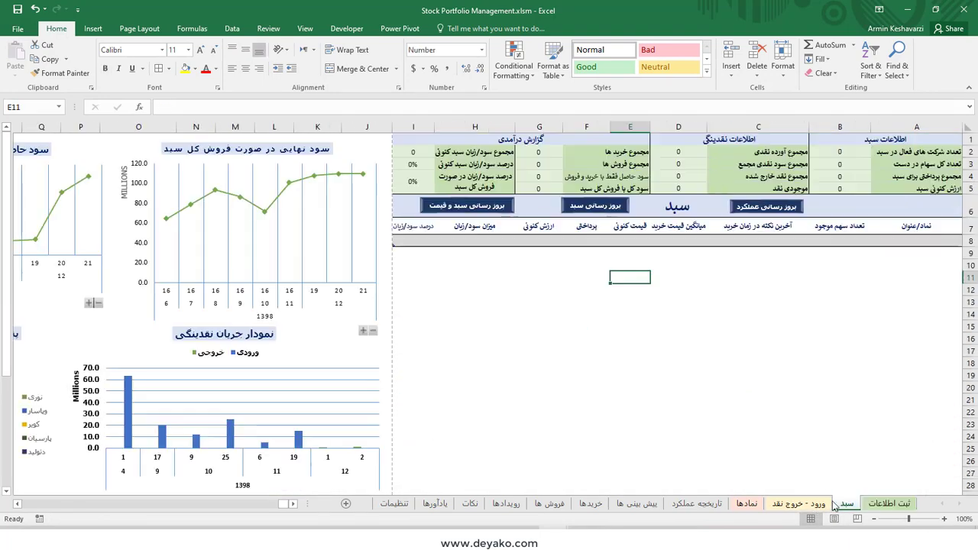
left_click(823, 505)
left_click(887, 506)
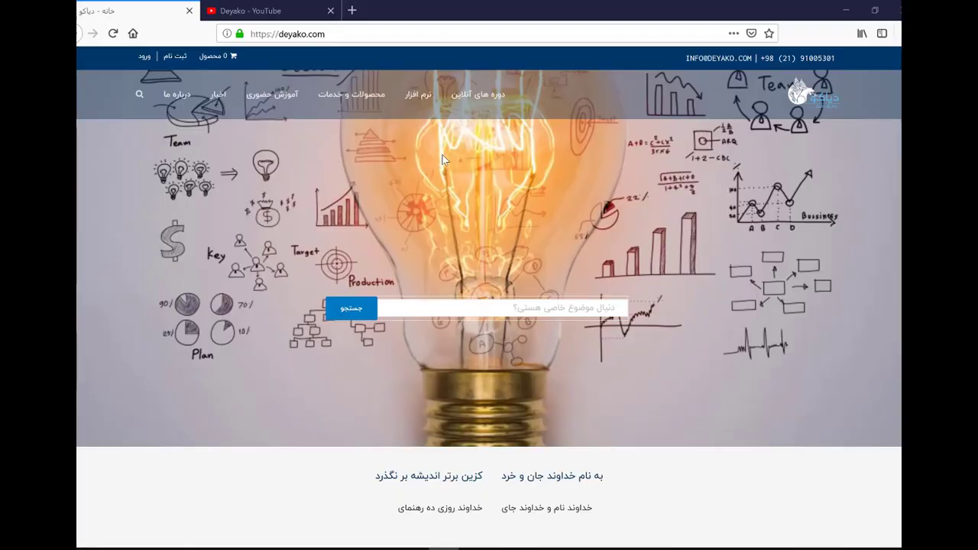
Show the Deyako YouTube channel page (youtube.com/deyakoltd), then bring up the Deyako Telegram window.
left_click(276, 11)
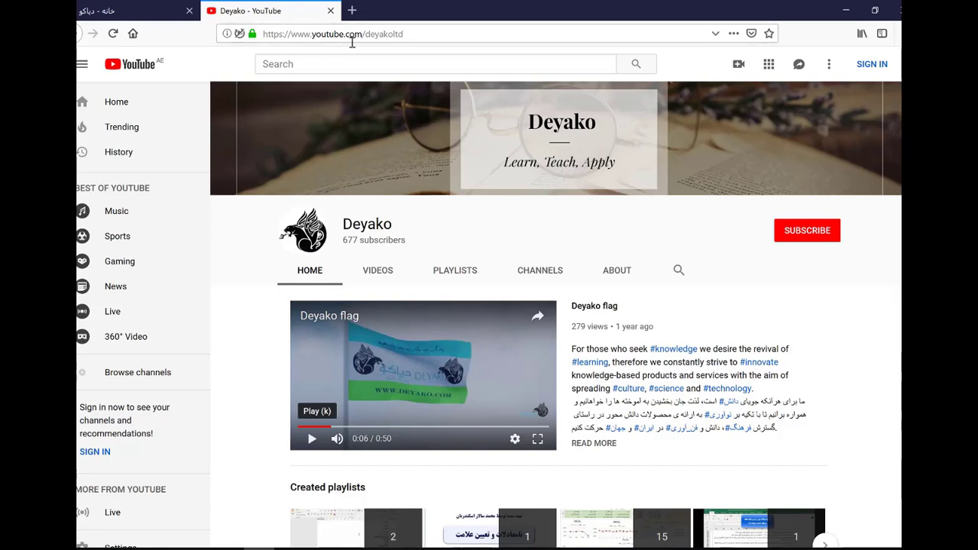
key("alt+Tab")
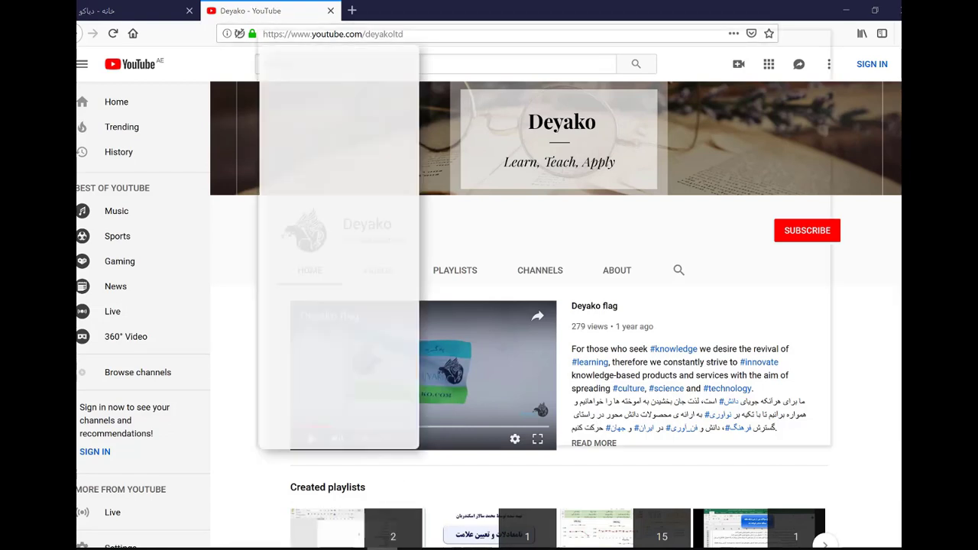